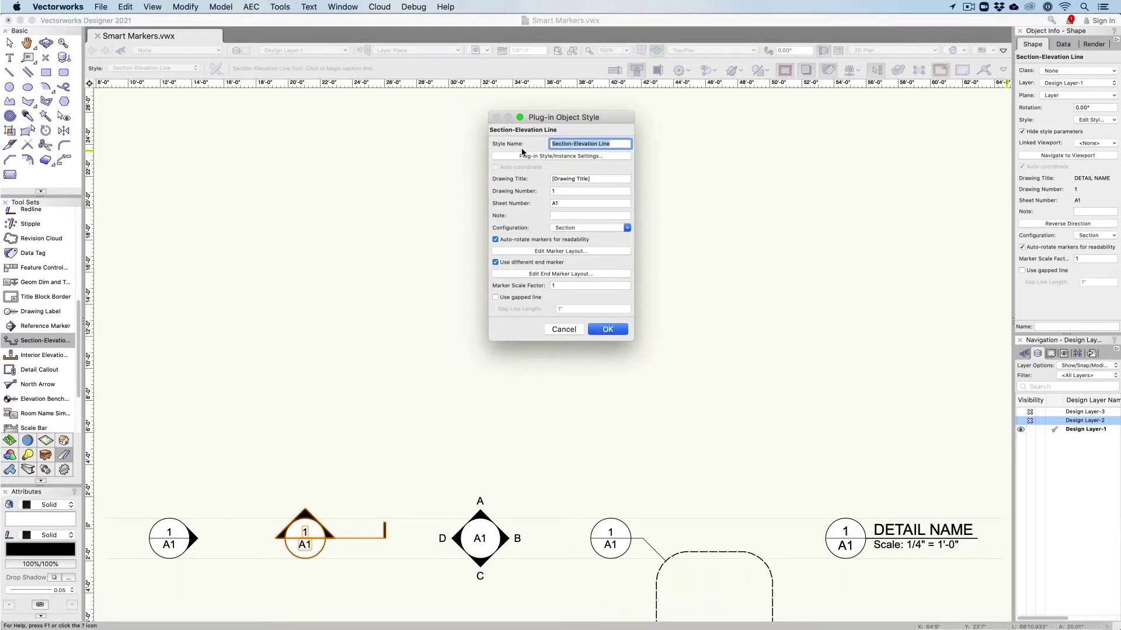
Step: Change the triangle's fill to a hatch in the Section-Elevation Line style's marker layout and save the style
left_click(554, 251)
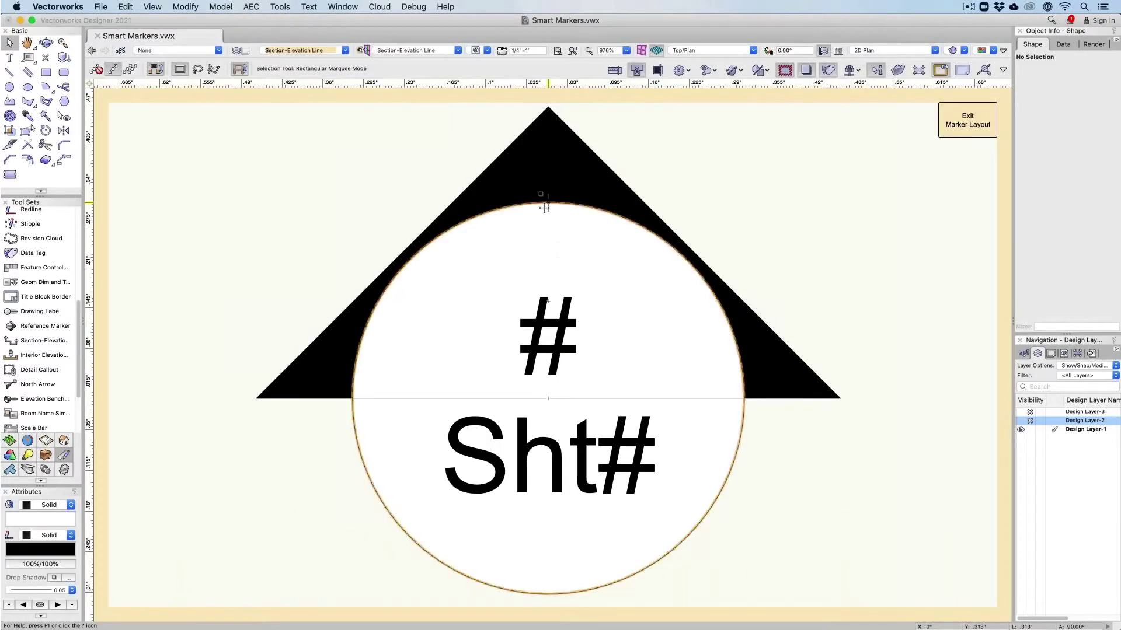
left_click(521, 151)
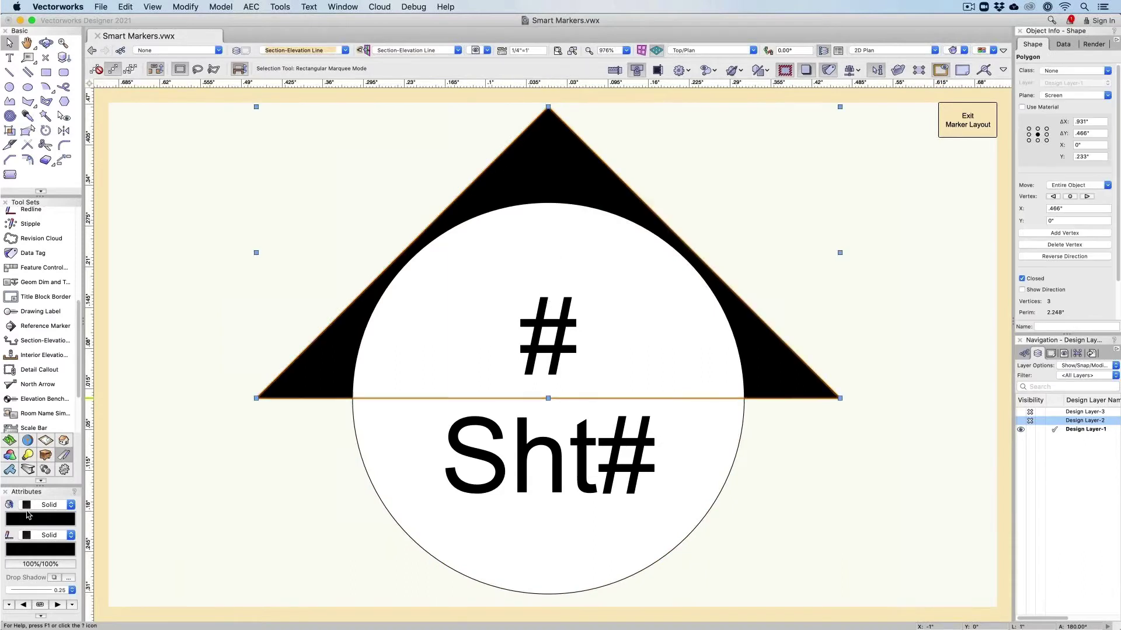
left_click(44, 505)
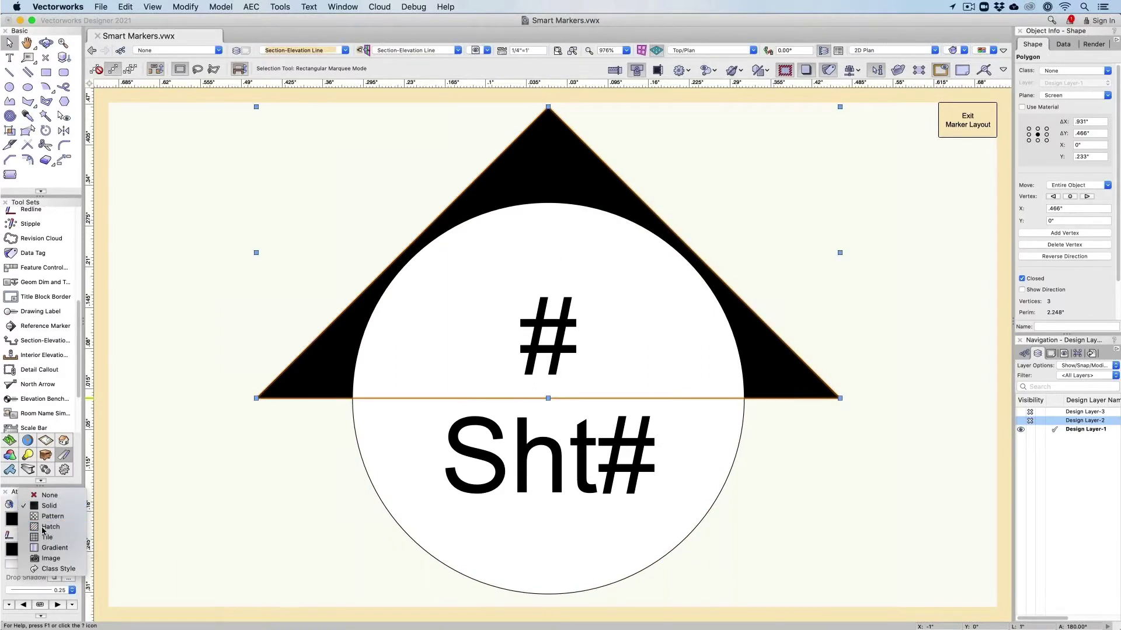
left_click(42, 531)
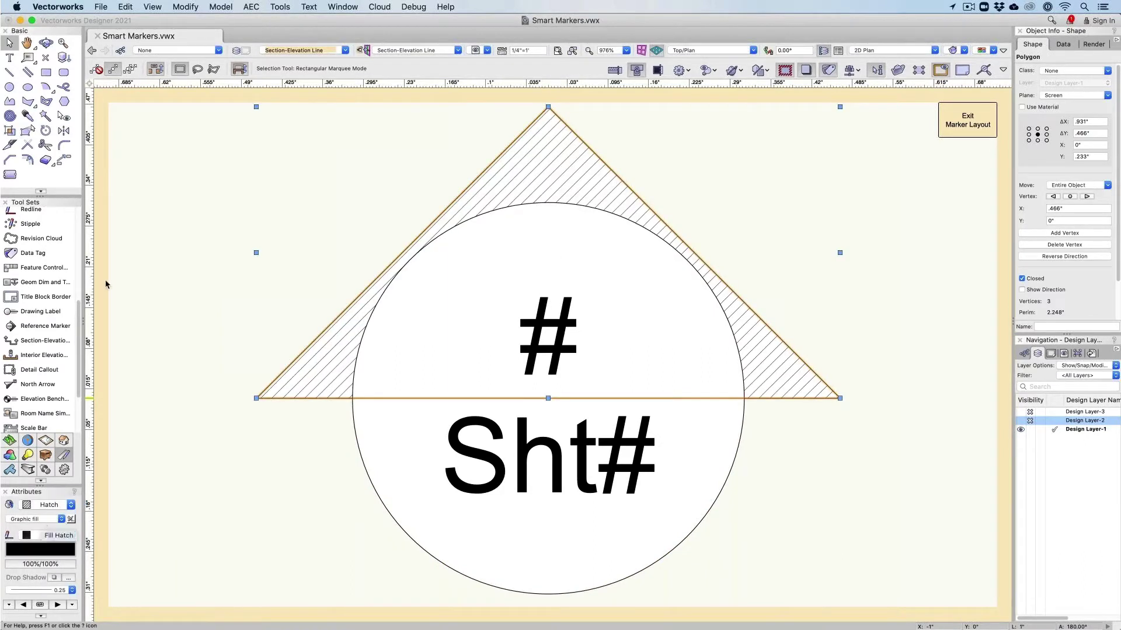
left_click(970, 124)
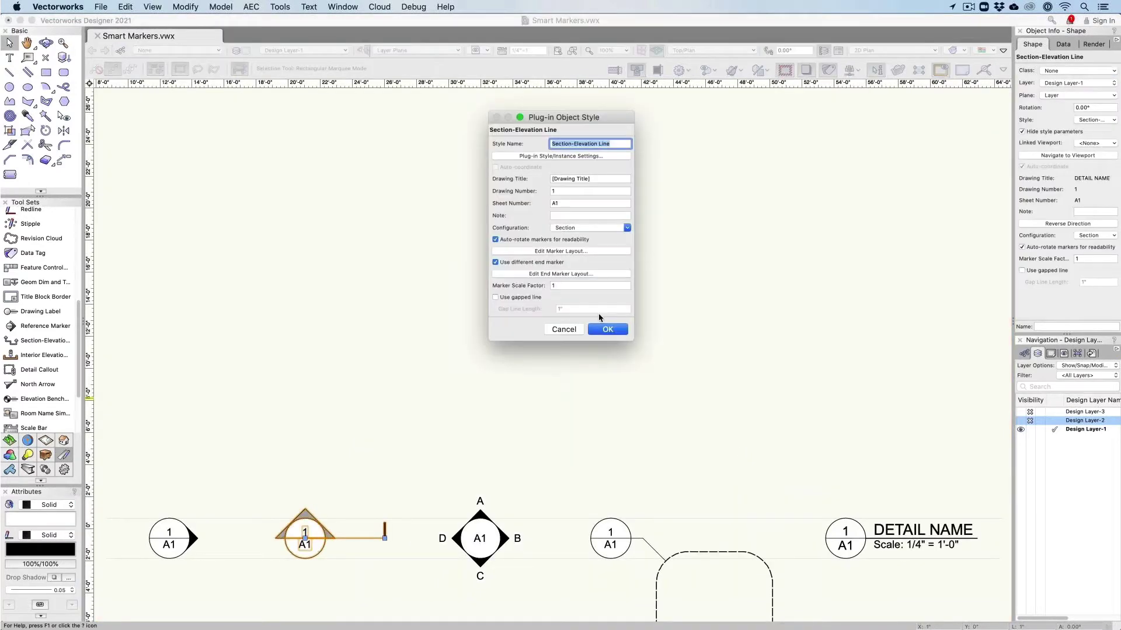
left_click(604, 331)
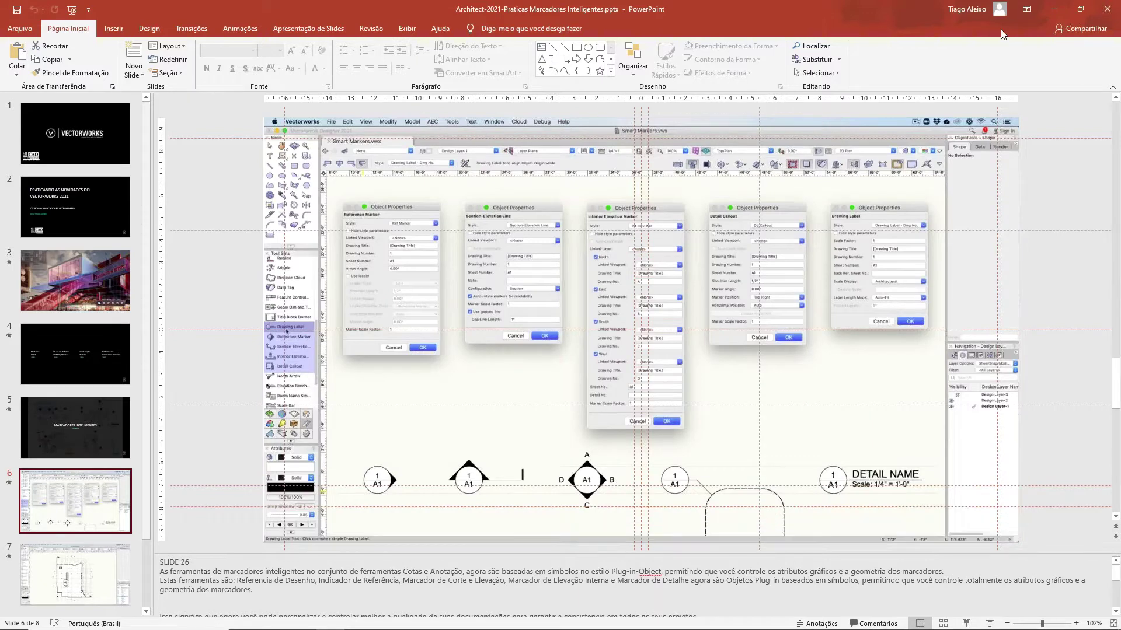
Step: Switch from the presentation to the Vectorworks model and examine the buildings, pergola and courtyard from the front and from above
left_click(1056, 10)
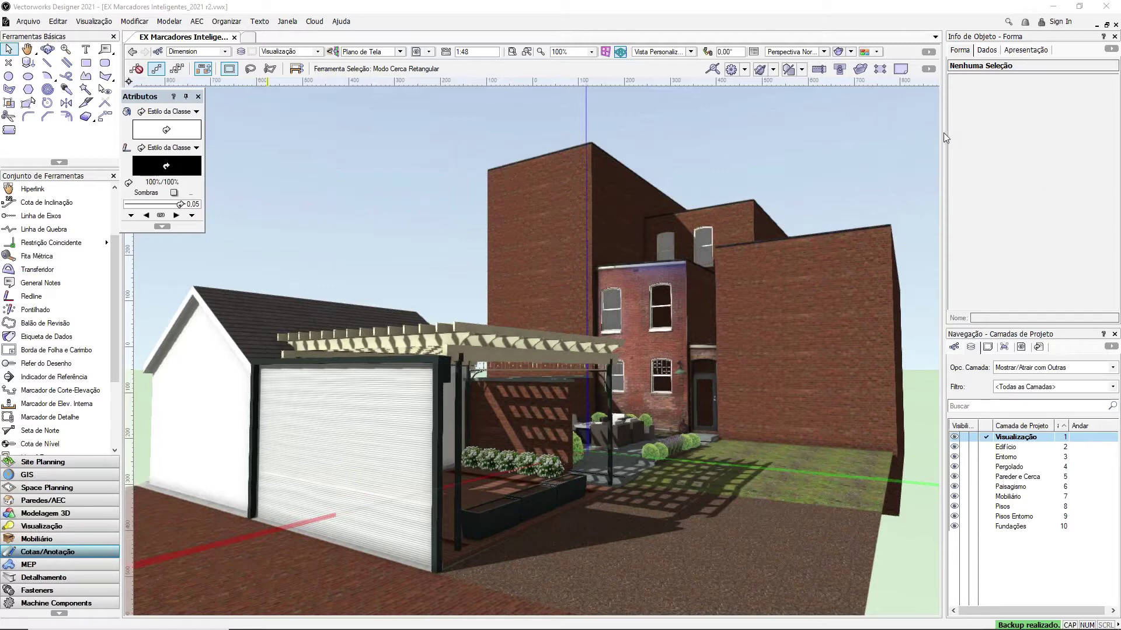
middle_click_drag(531, 181, 535, 267, "shift")
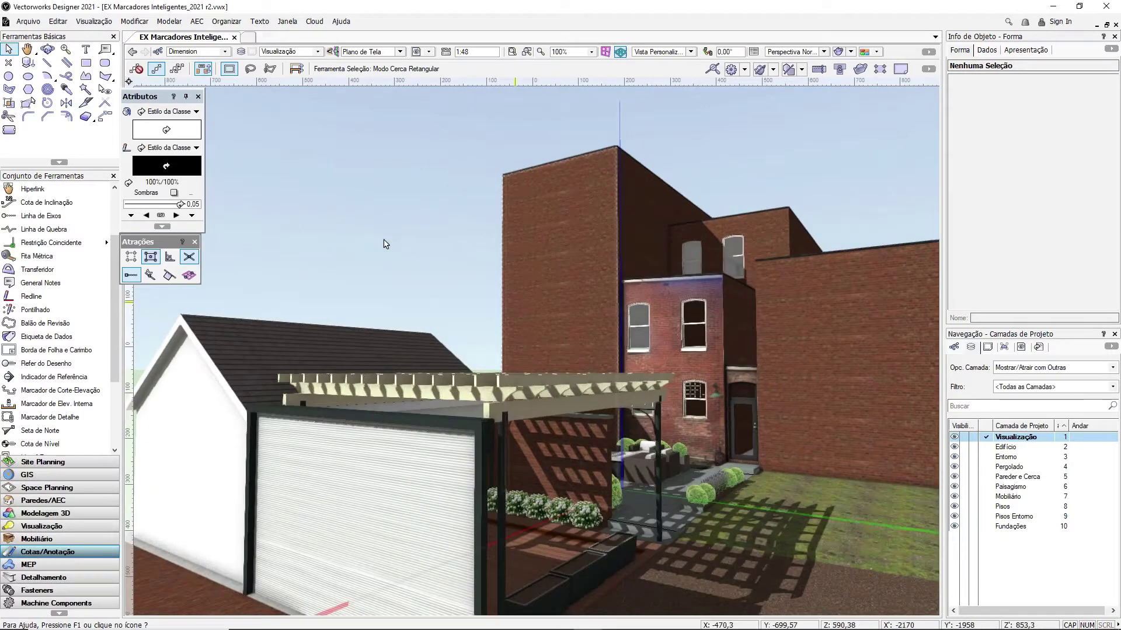
scroll(506, 266, "down", 5)
scroll(507, 275, "up", 5)
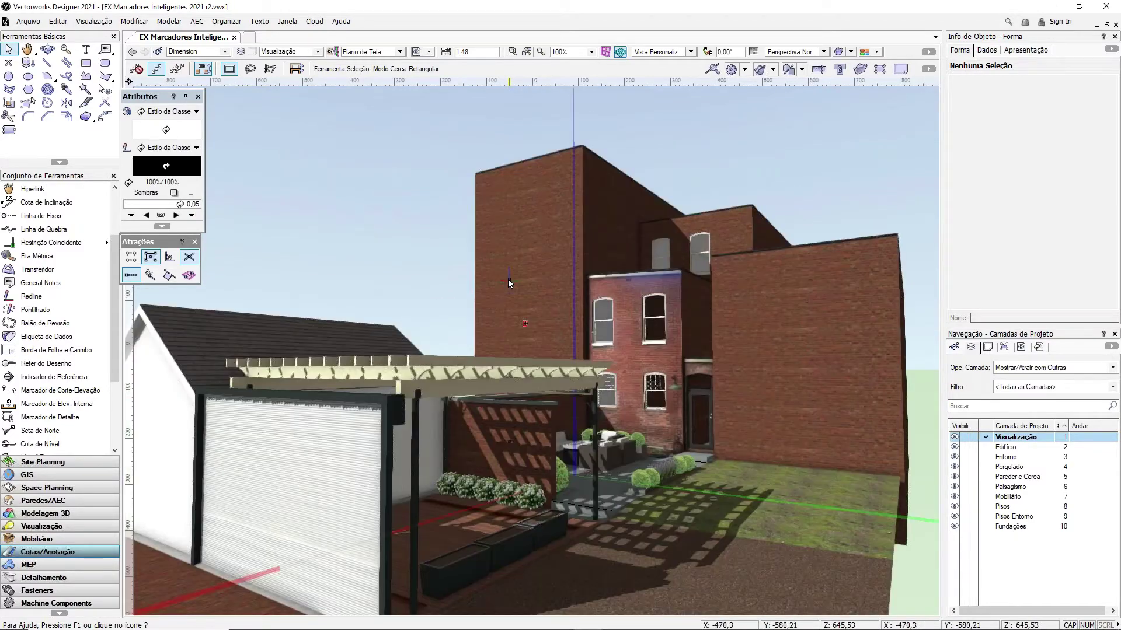
middle_click_drag(508, 279, 502, 479, "shift")
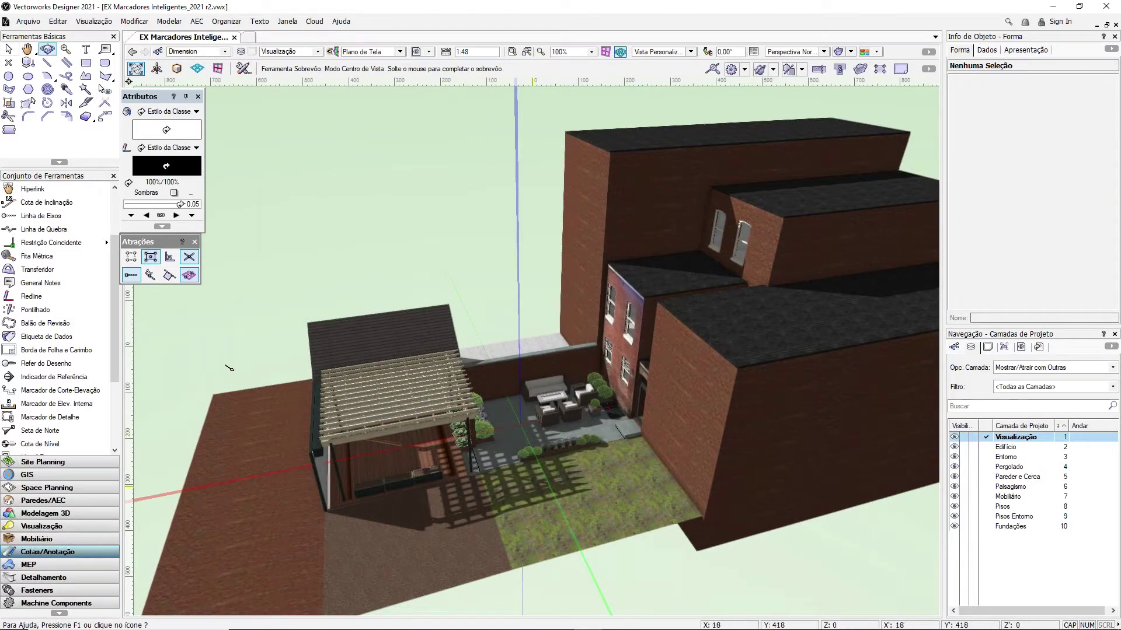
key("x")
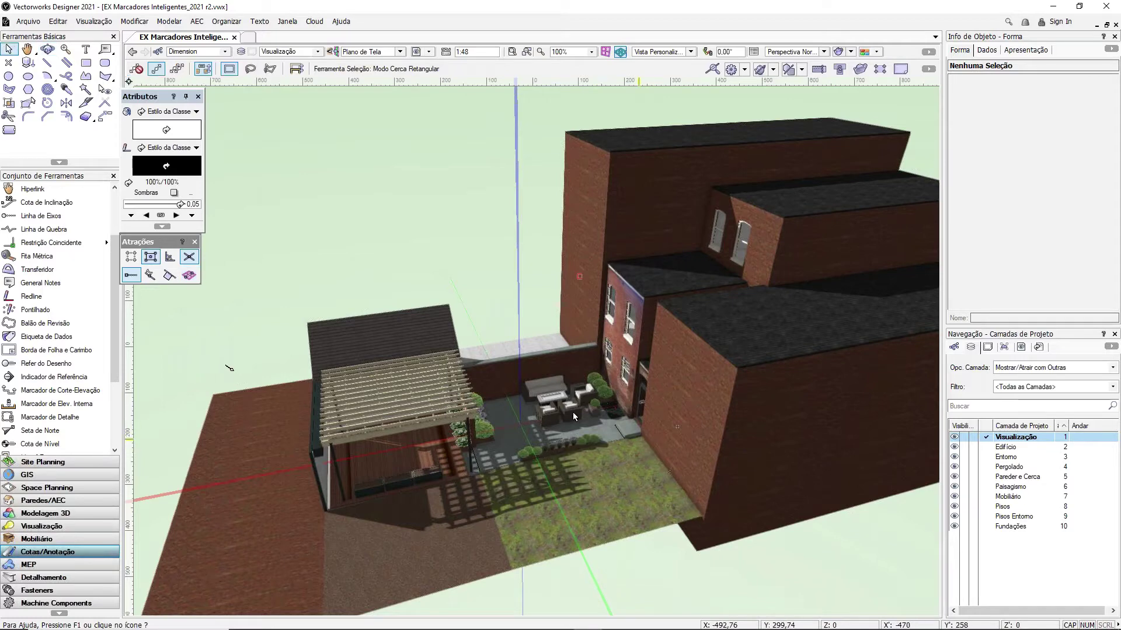
Step: Open sheet layer C-01 PLANTA CONCEITUAL and examine the conceptual plan with its markers
left_click(987, 348)
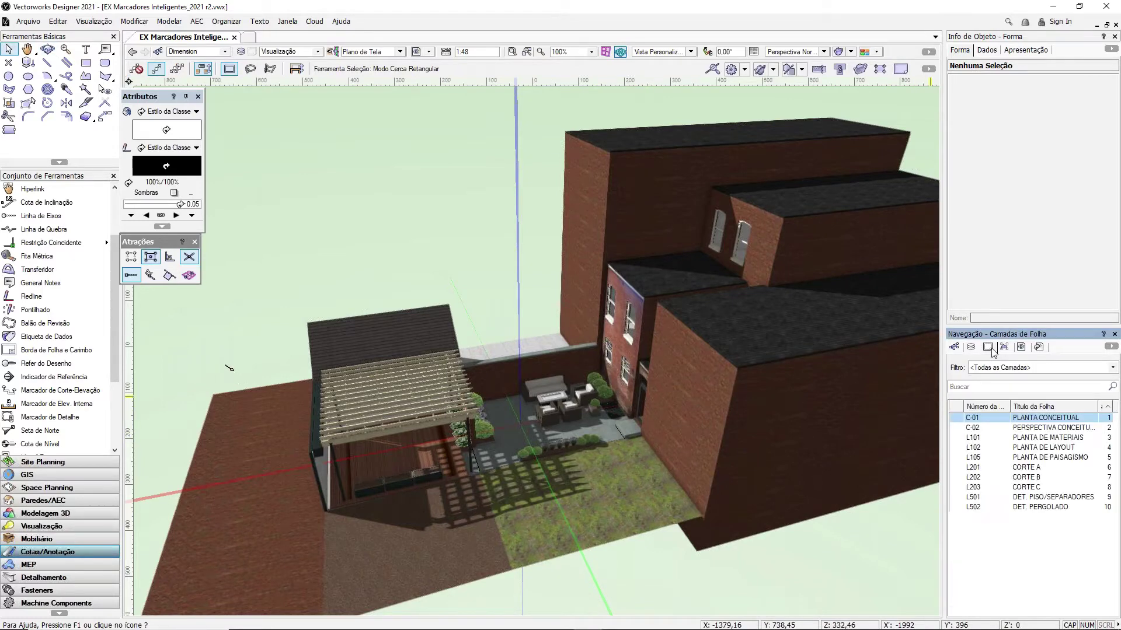
left_click(987, 348)
left_click(1040, 419)
double_click(1041, 419)
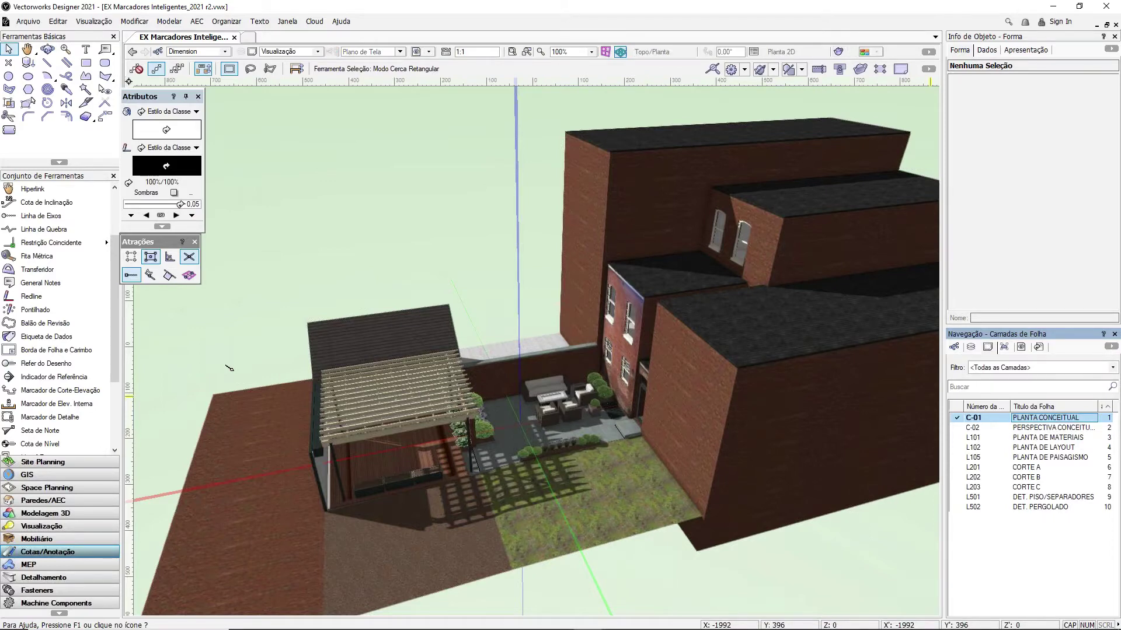
scroll(296, 157, "up", 5)
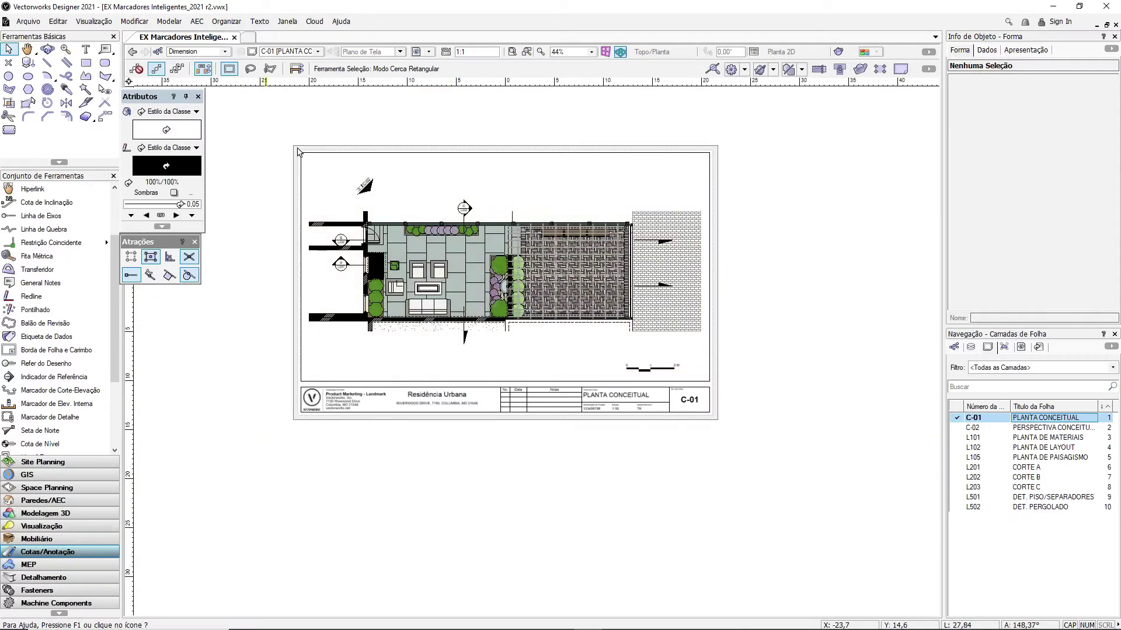
scroll(668, 305, "down", 2)
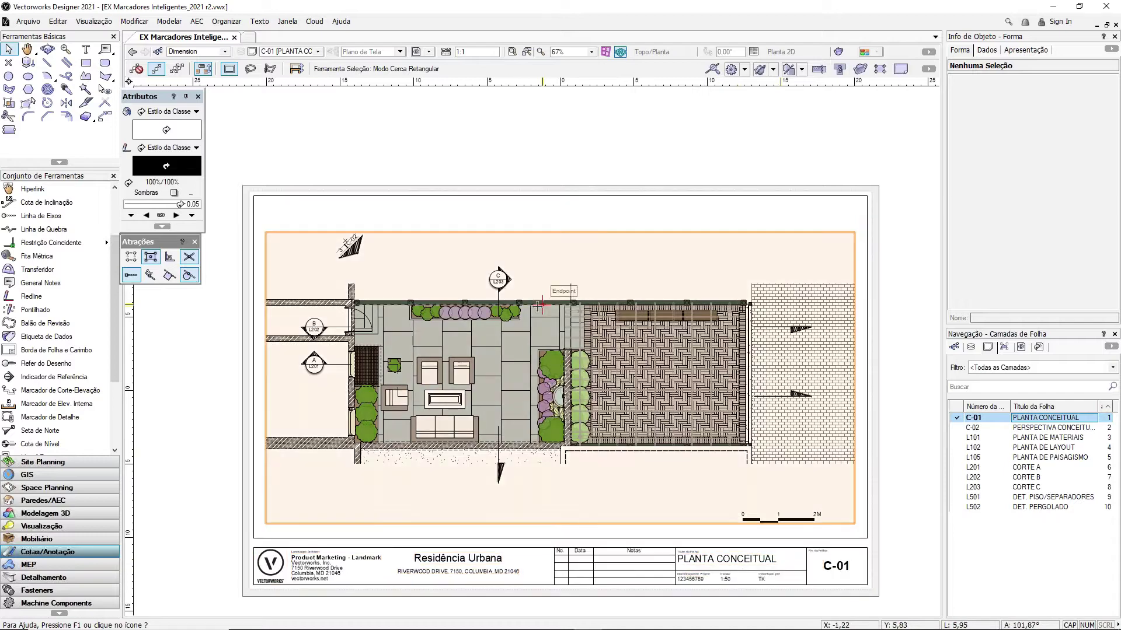
middle_click_drag(470, 453, 472, 425)
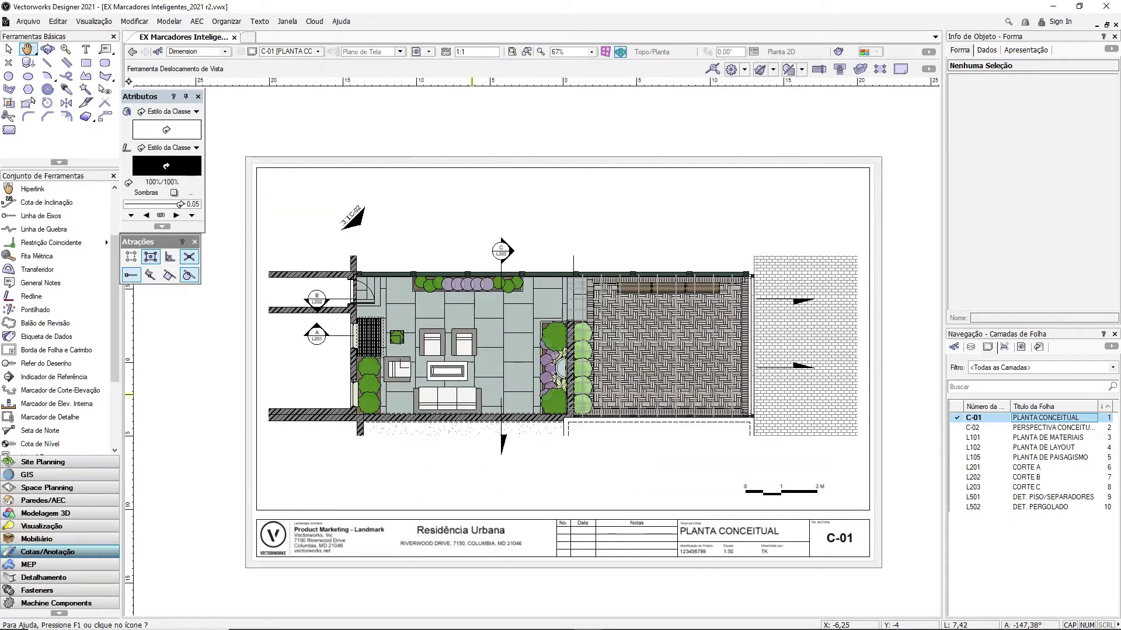
key("x")
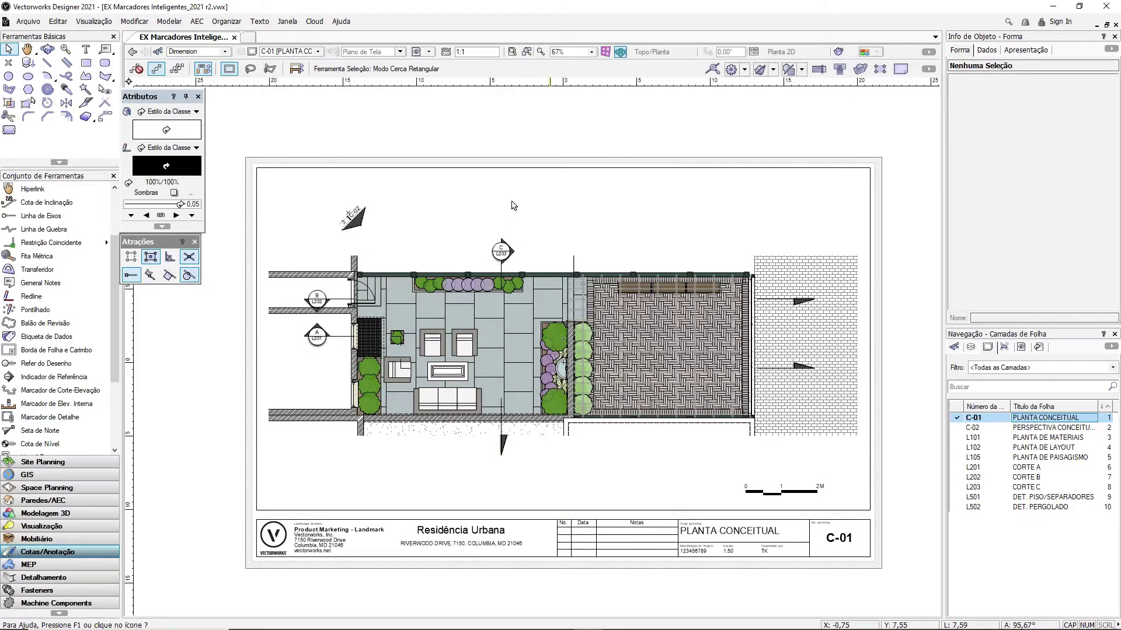
Step: Review the remaining sheet layers in order, from C-02 through the plans, sections and details to L502 DET. PERGOLADO
key("ctrl+Page_Down")
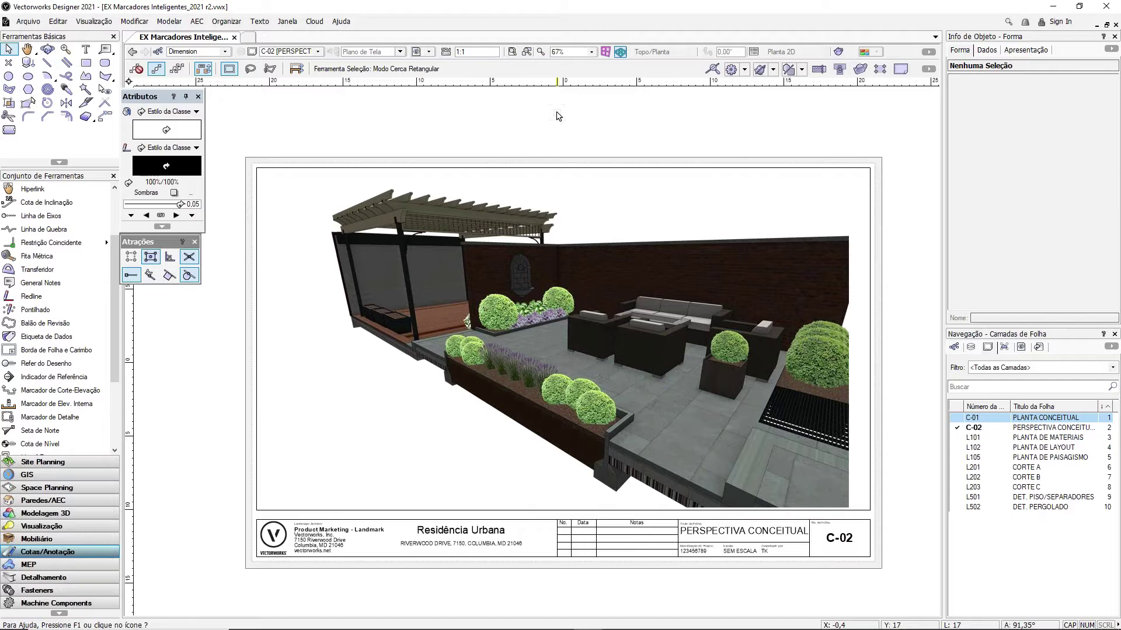
key("ctrl+Page_Down")
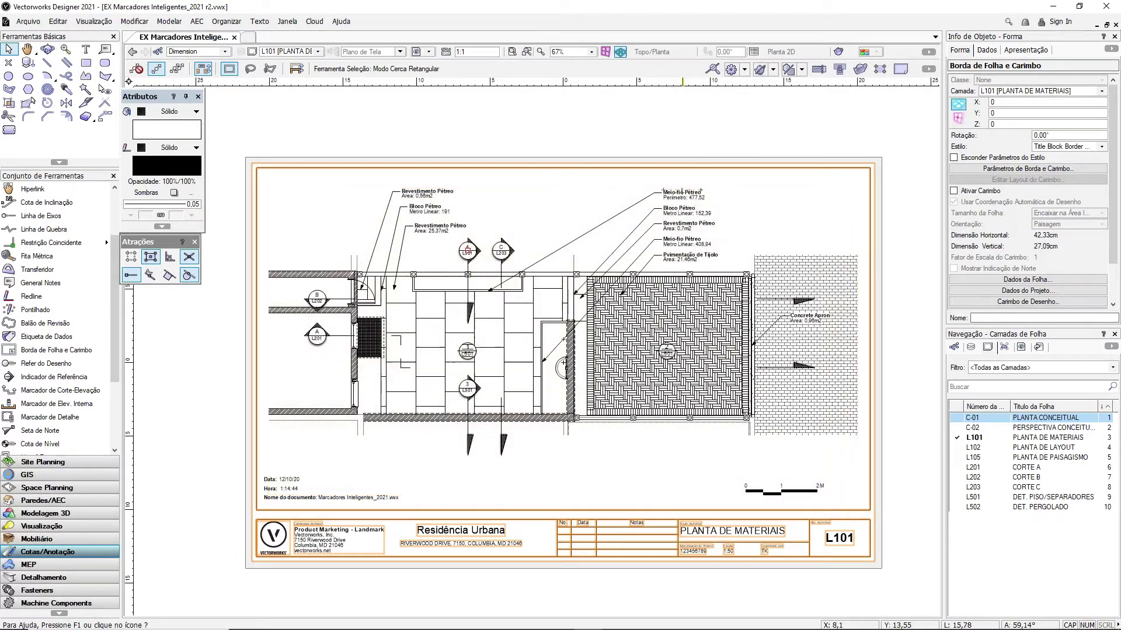
left_click(686, 132)
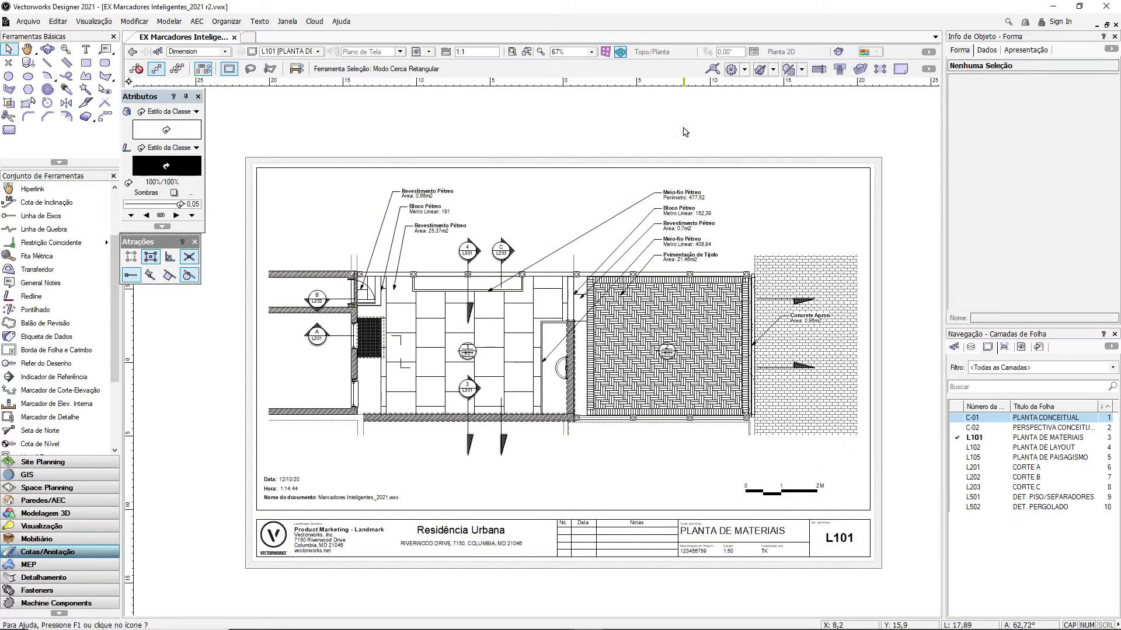
key("ctrl+shift+Down")
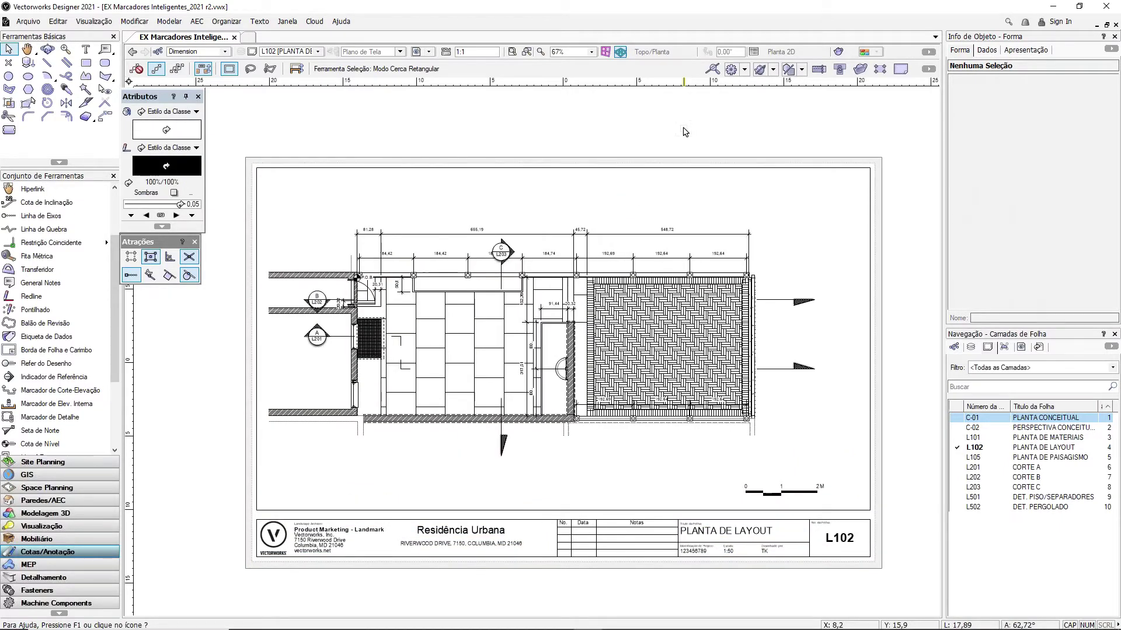
key("ctrl+shift+Down")
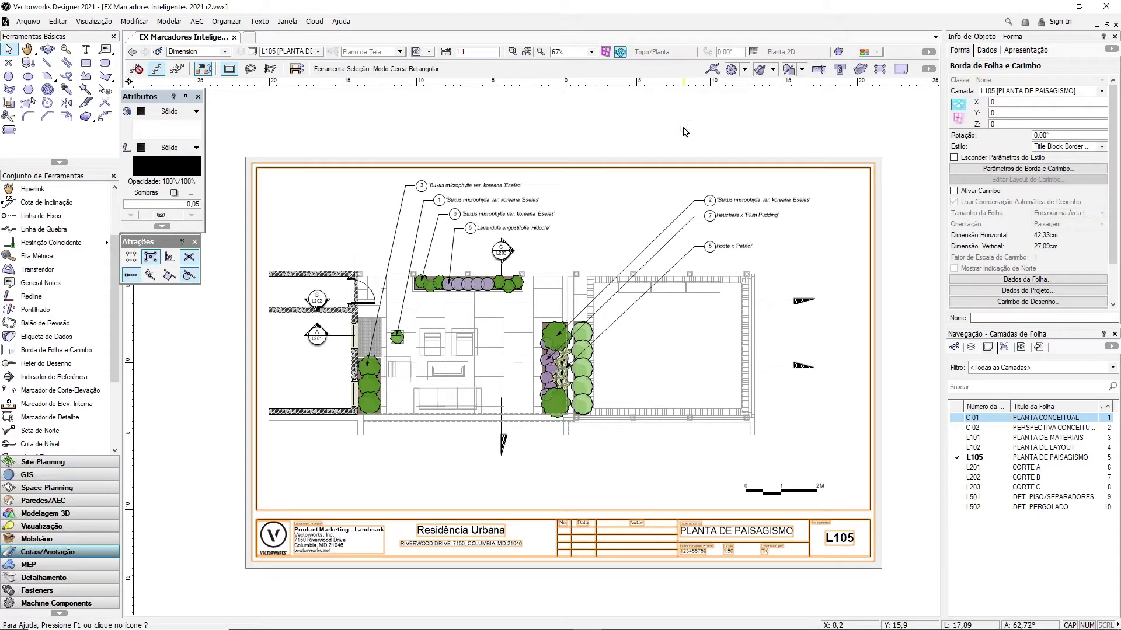
key("ctrl+shift+Down")
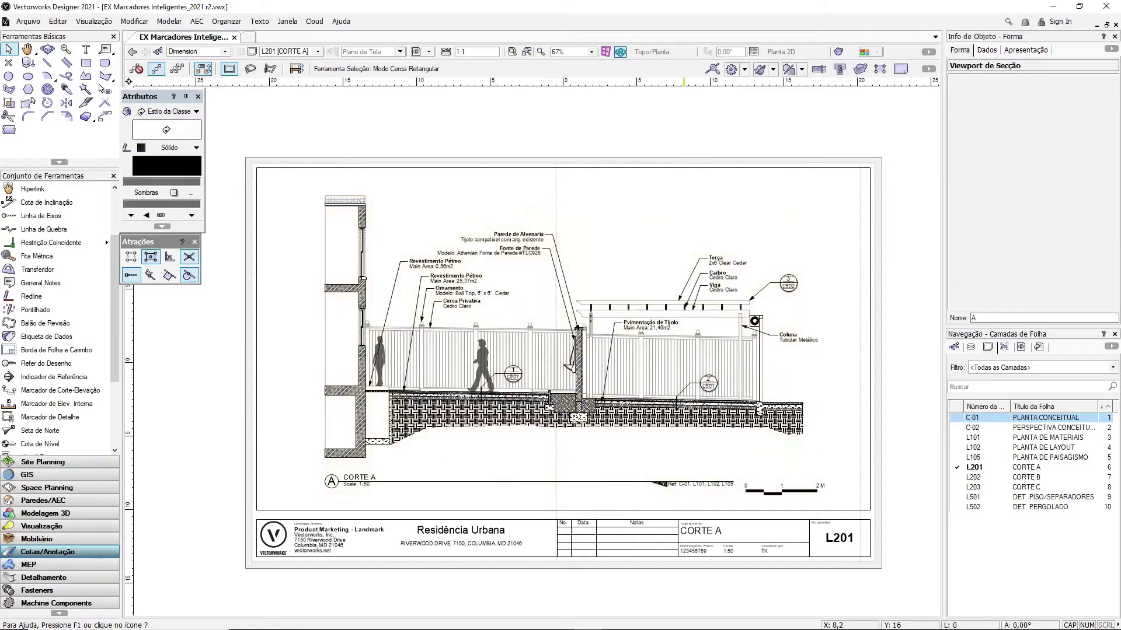
key("ctrl+shift+Down")
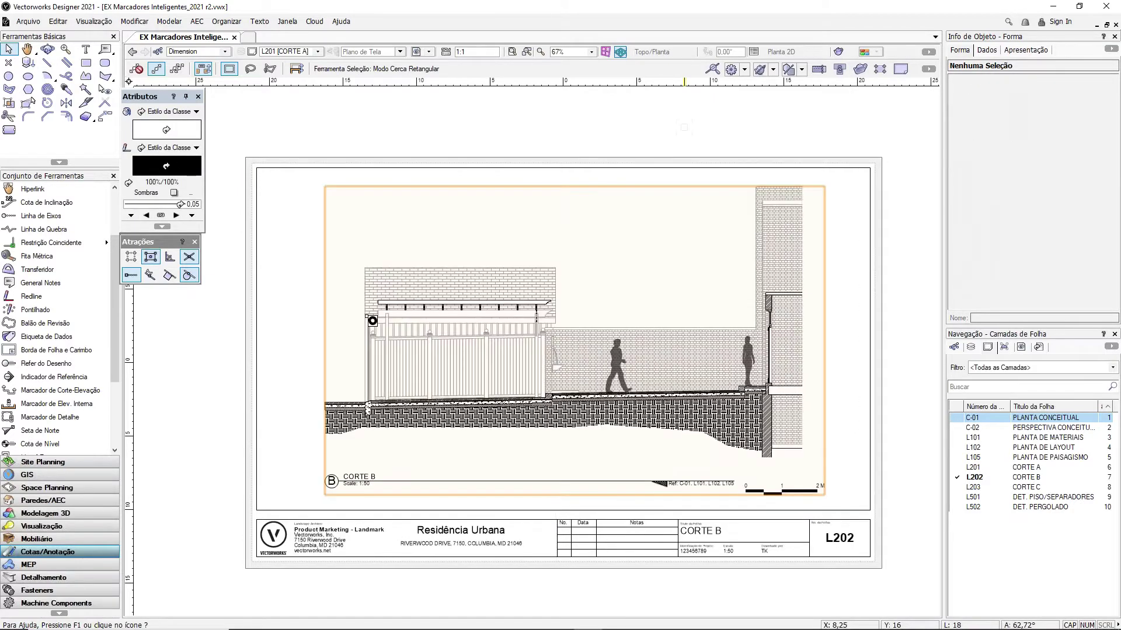
key("ctrl+shift+Down")
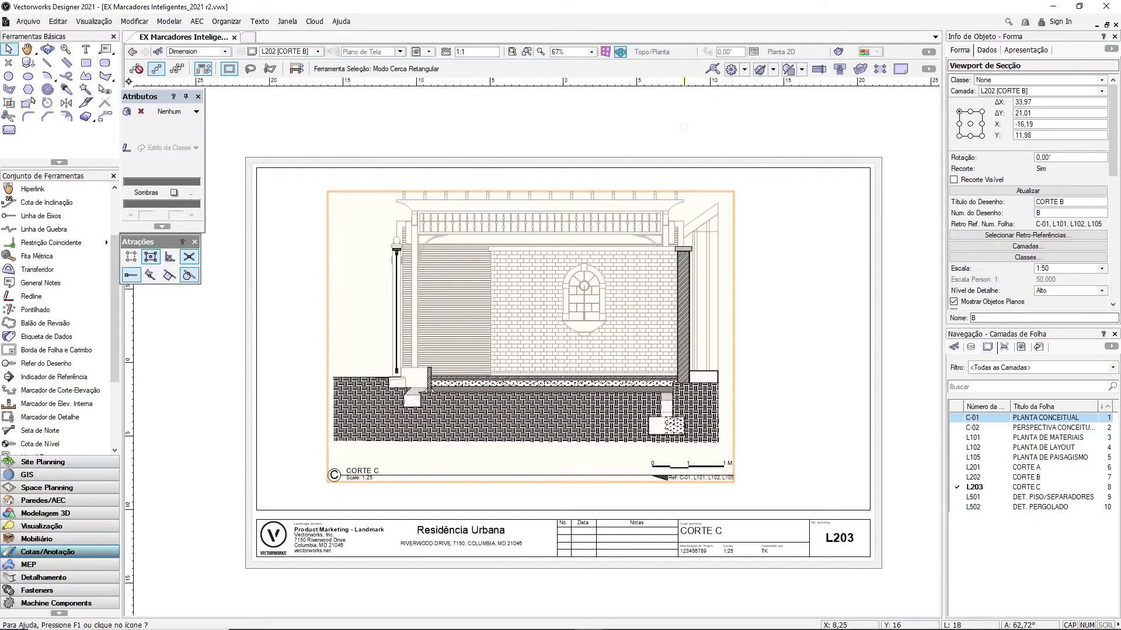
key("ctrl+shift+Down")
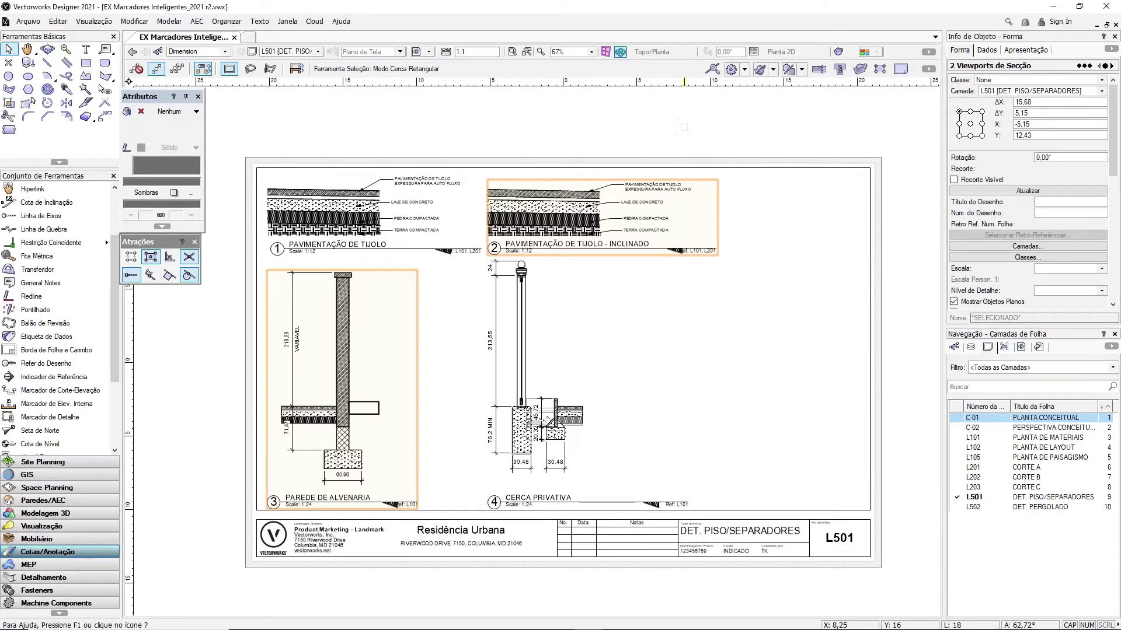
key("ctrl+shift+Down")
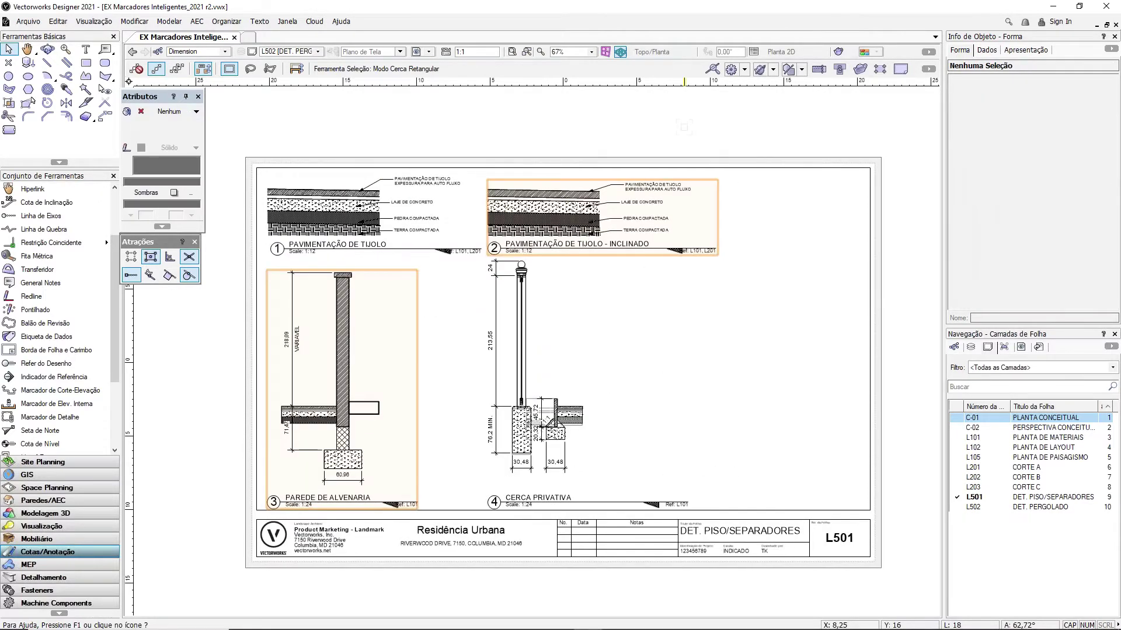
key("ctrl+shift+Up")
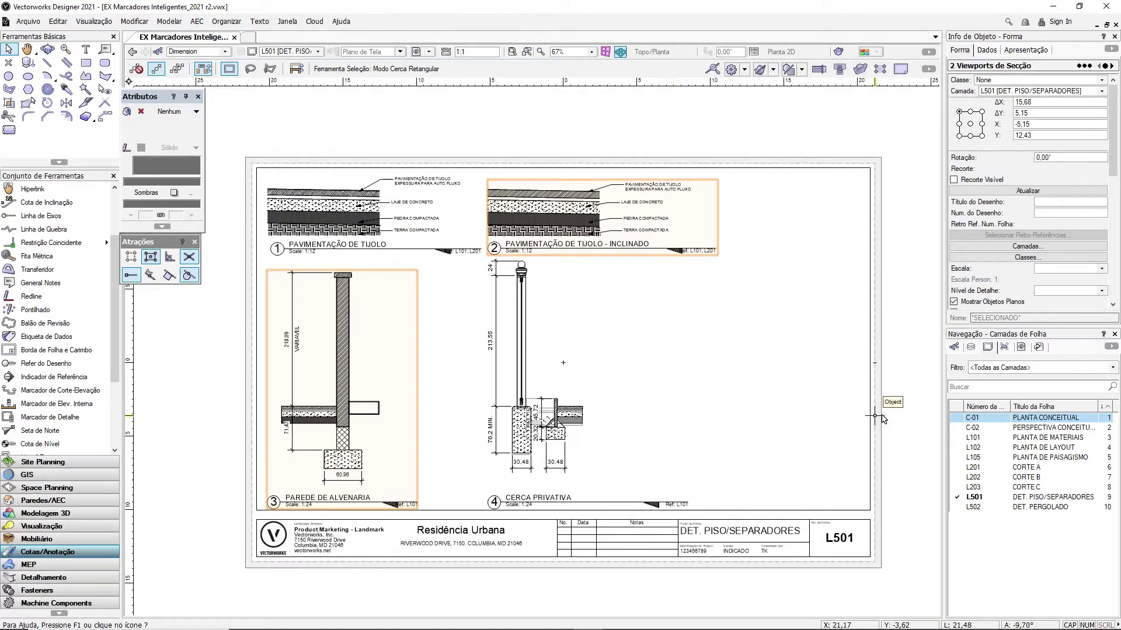
key("ctrl+shift+Down")
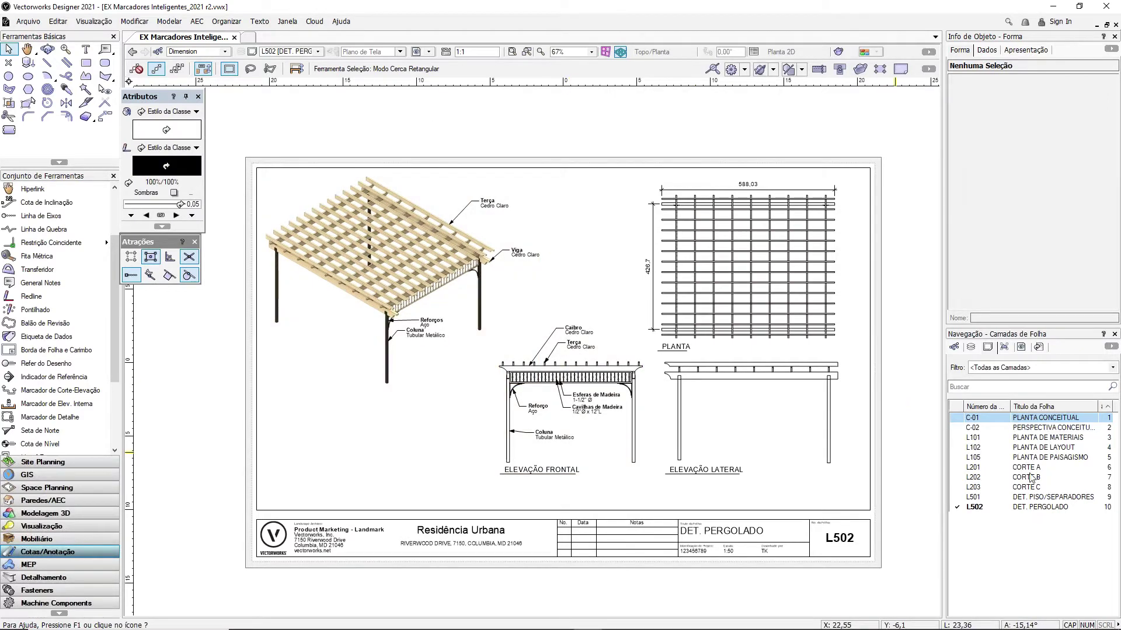
Step: Return to sheet C-01 PLANTA CONCEITUAL and open its plan viewport's annotations for editing
double_click(1049, 419)
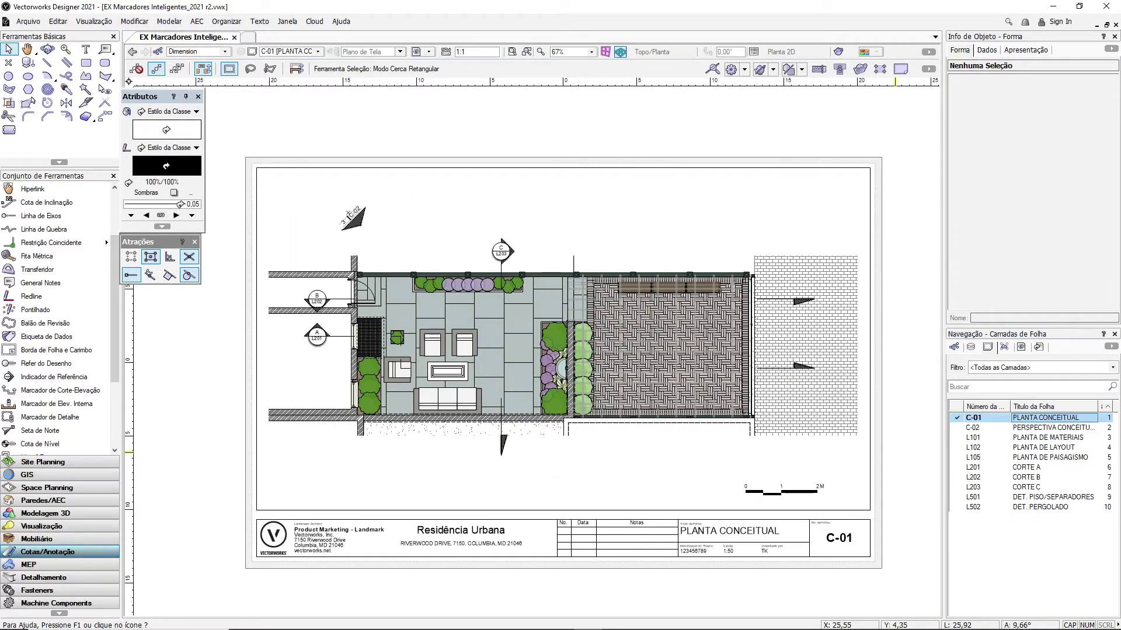
left_click(602, 330)
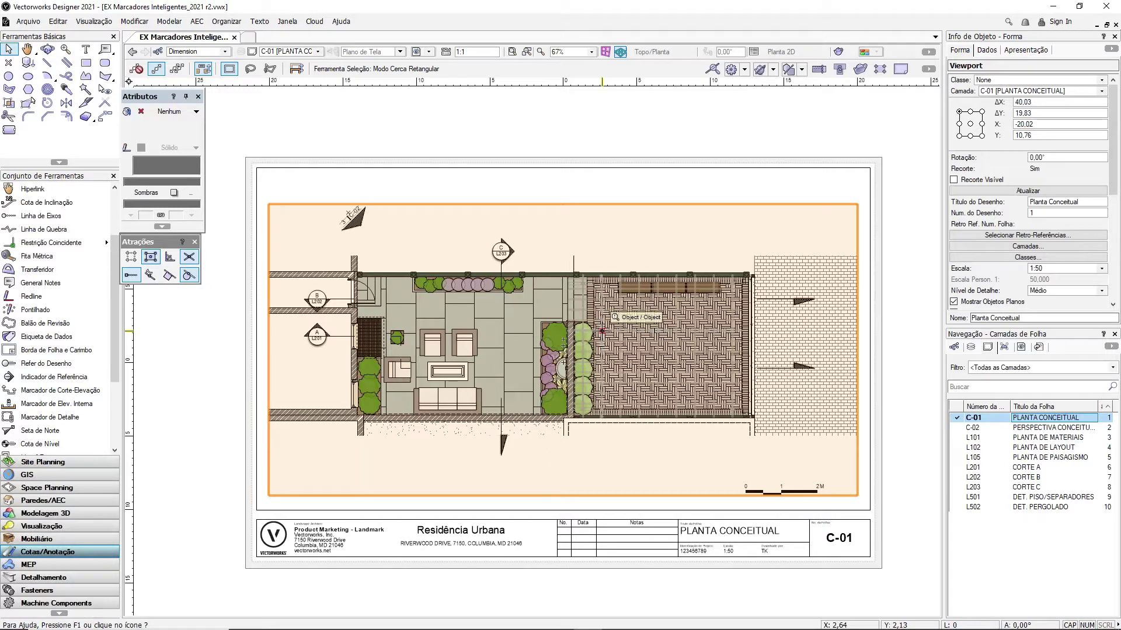
double_click(602, 331)
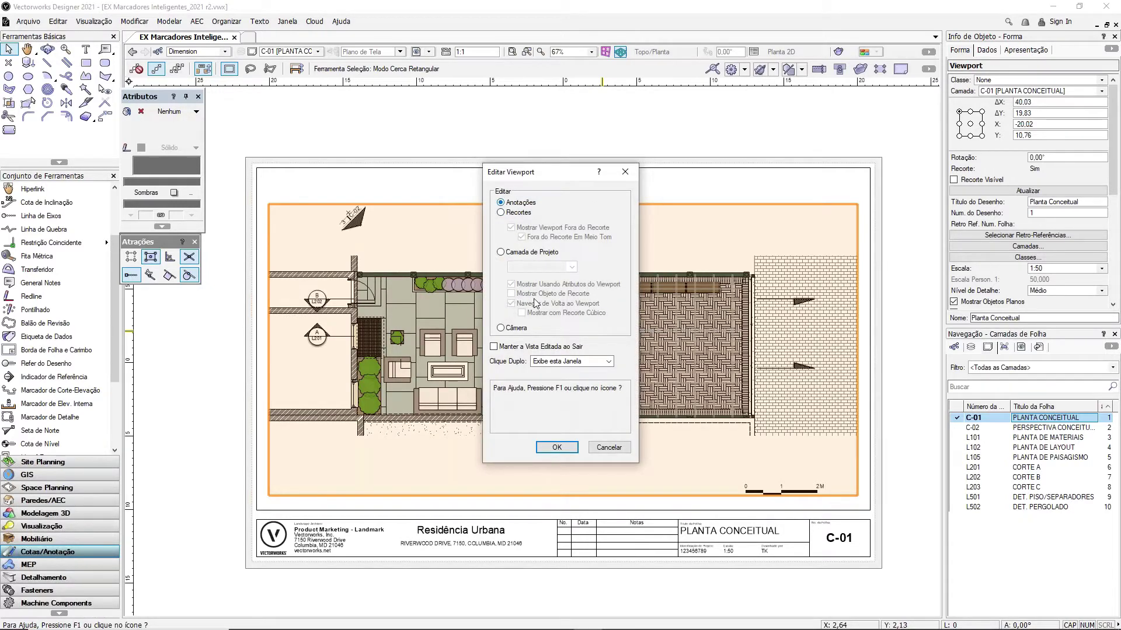
left_click(557, 448)
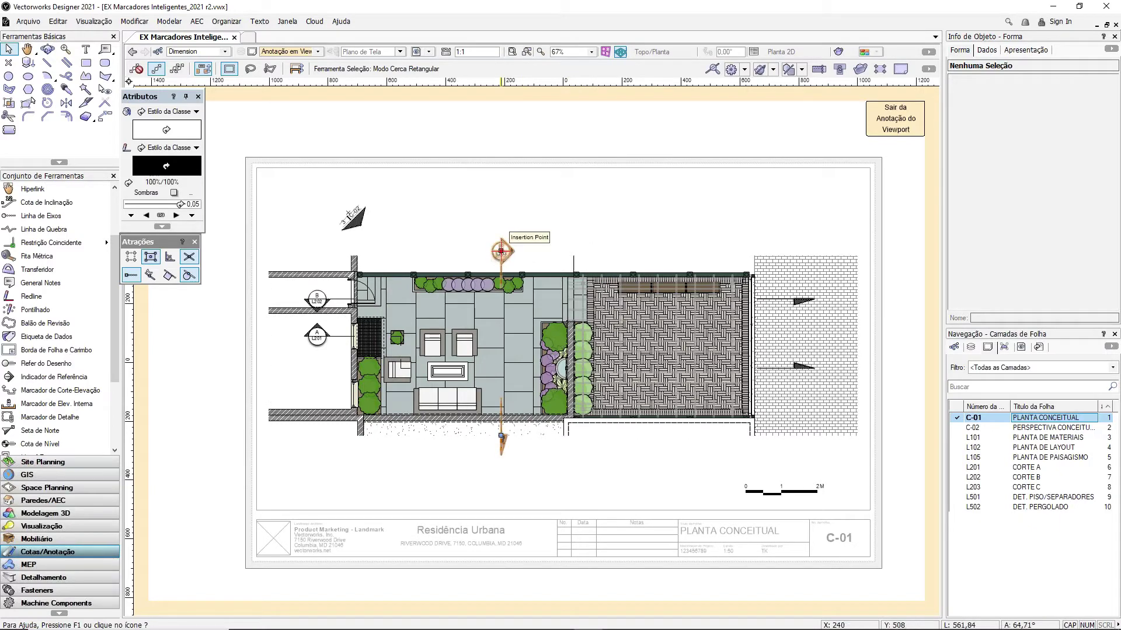
Step: Select section marker C / L203 above the plan and navigate to its linked viewport
left_click(506, 248)
scroll(381, 320, "up", 2)
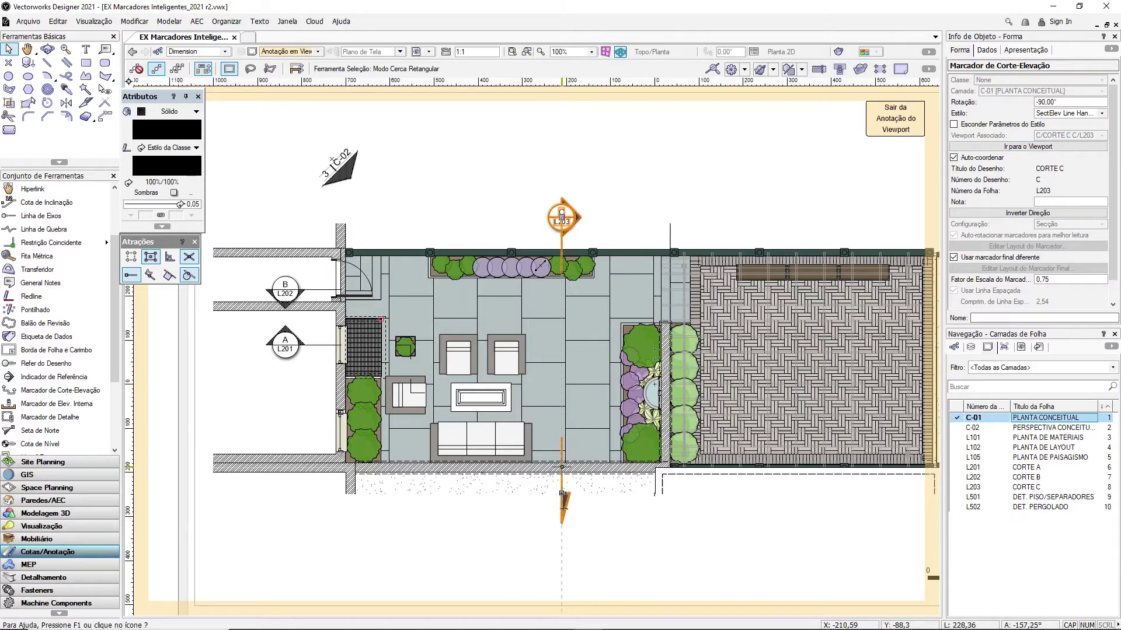
left_click(1028, 147)
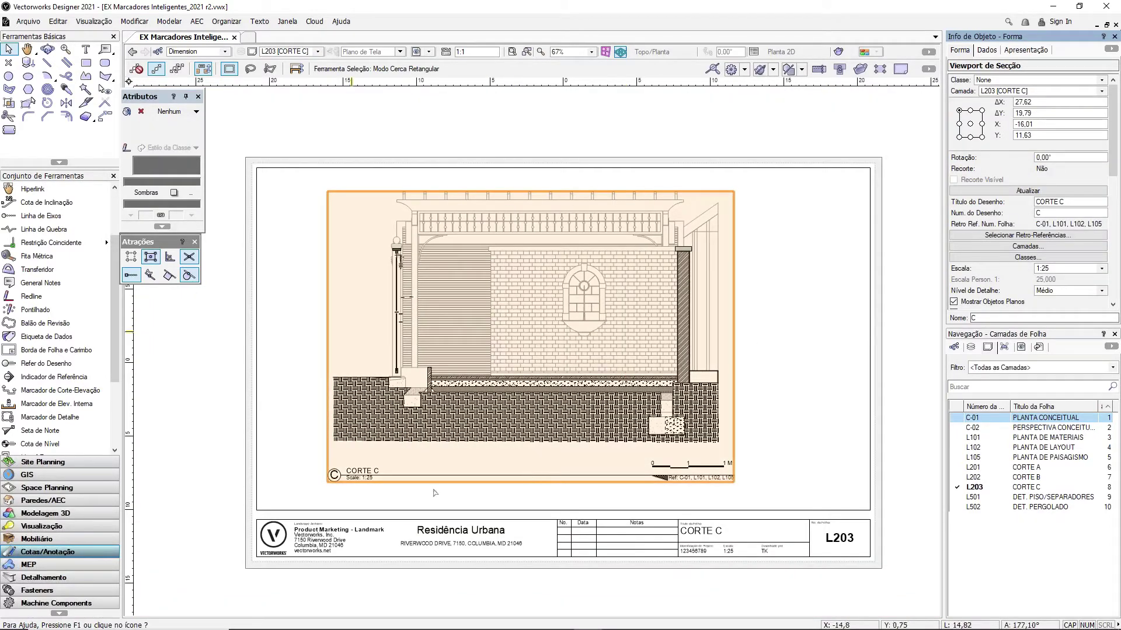
Step: Return to sheet C-01 PLANTA CONCEITUAL and open its plan viewport's annotations for editing
key("Escape")
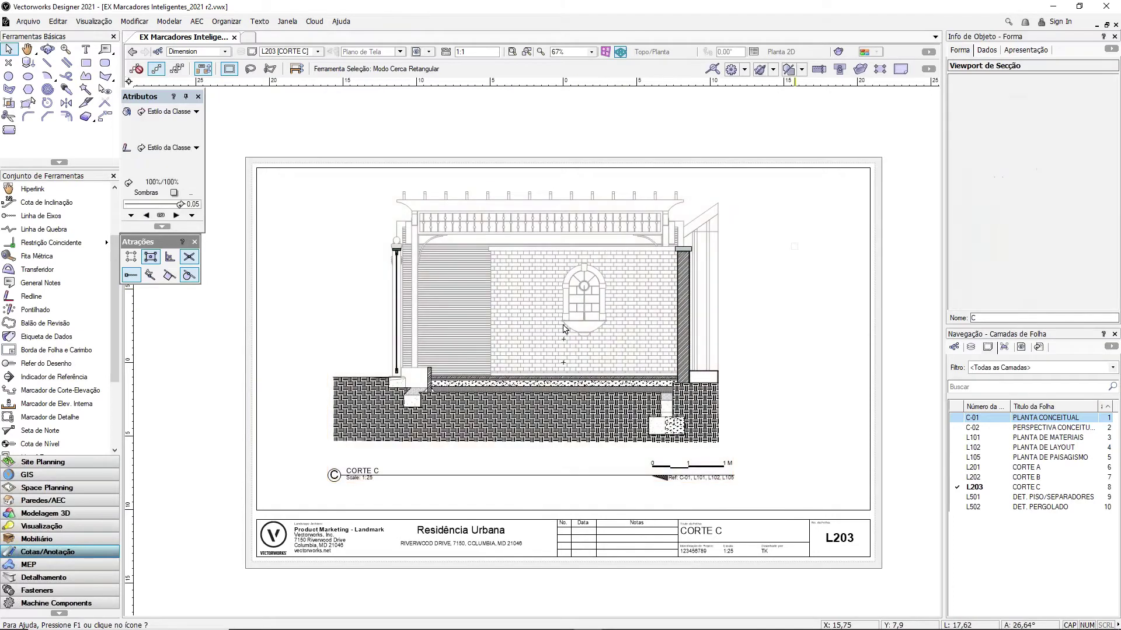
left_click(350, 270)
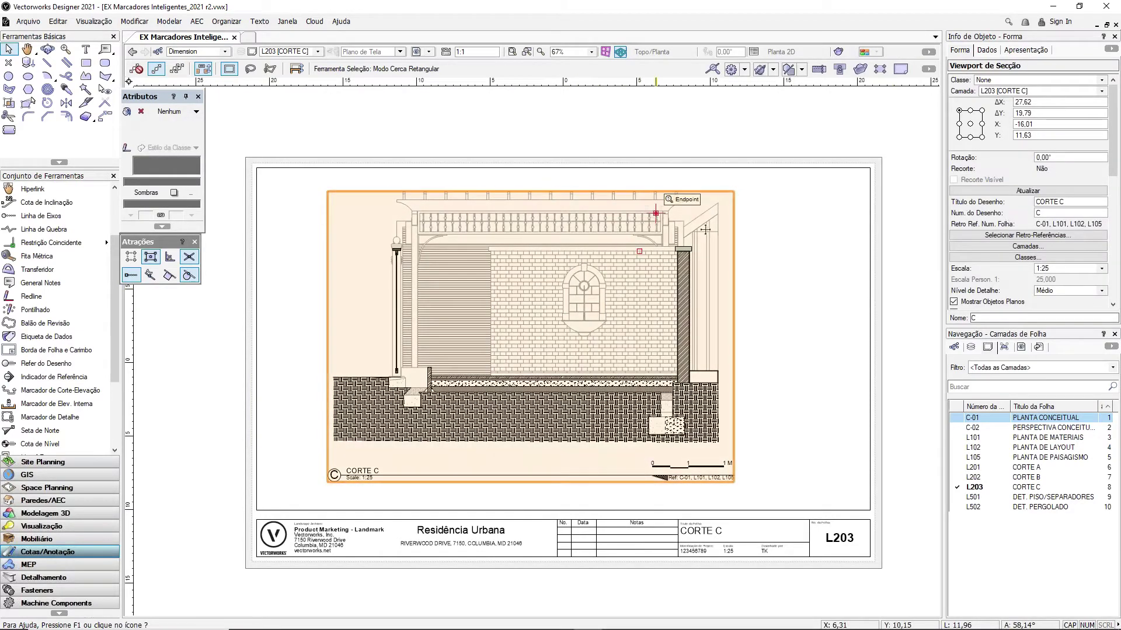
double_click(1024, 419)
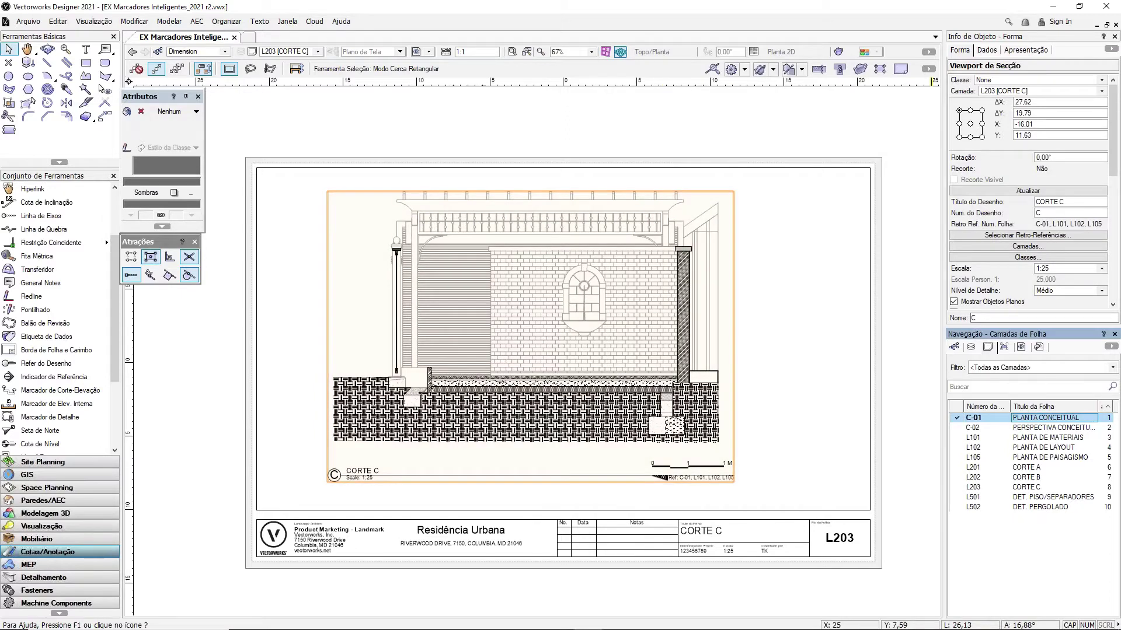
left_click(547, 223)
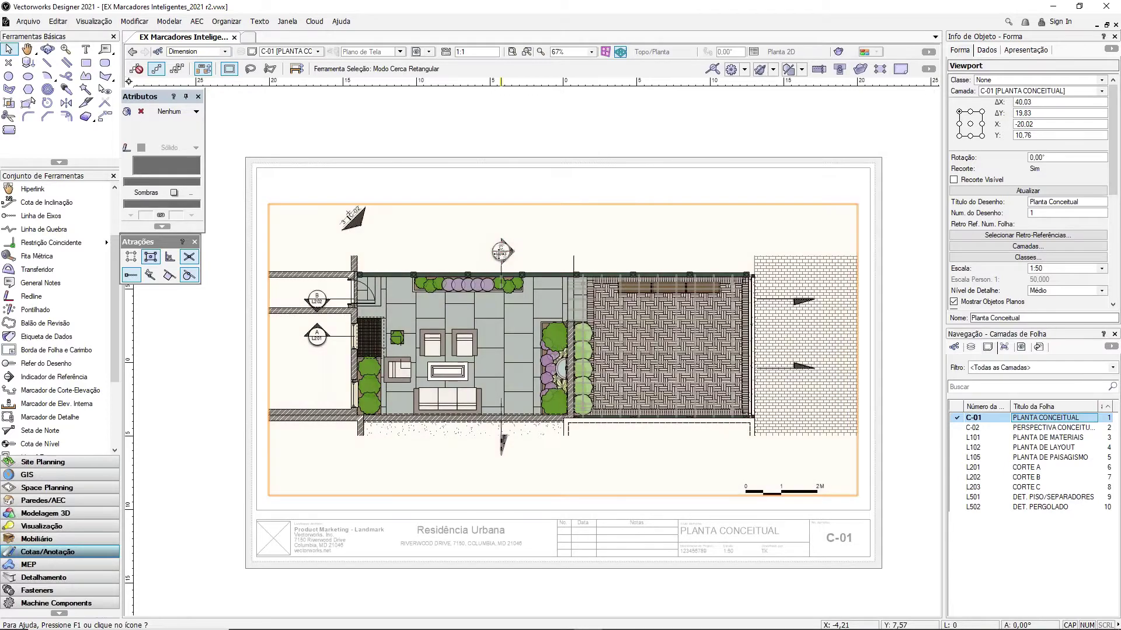
double_click(509, 207)
left_click(557, 447)
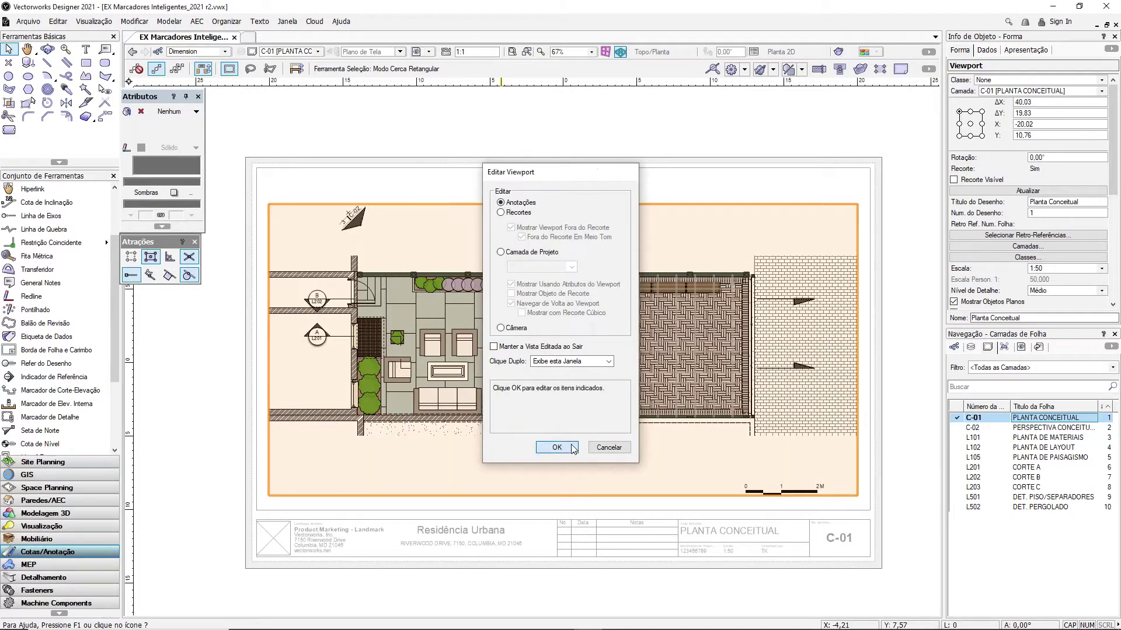
Step: Replace the style of section marker C / L203 above the plan with Section-Elevation Line (Default)
scroll(458, 297, "up", 2)
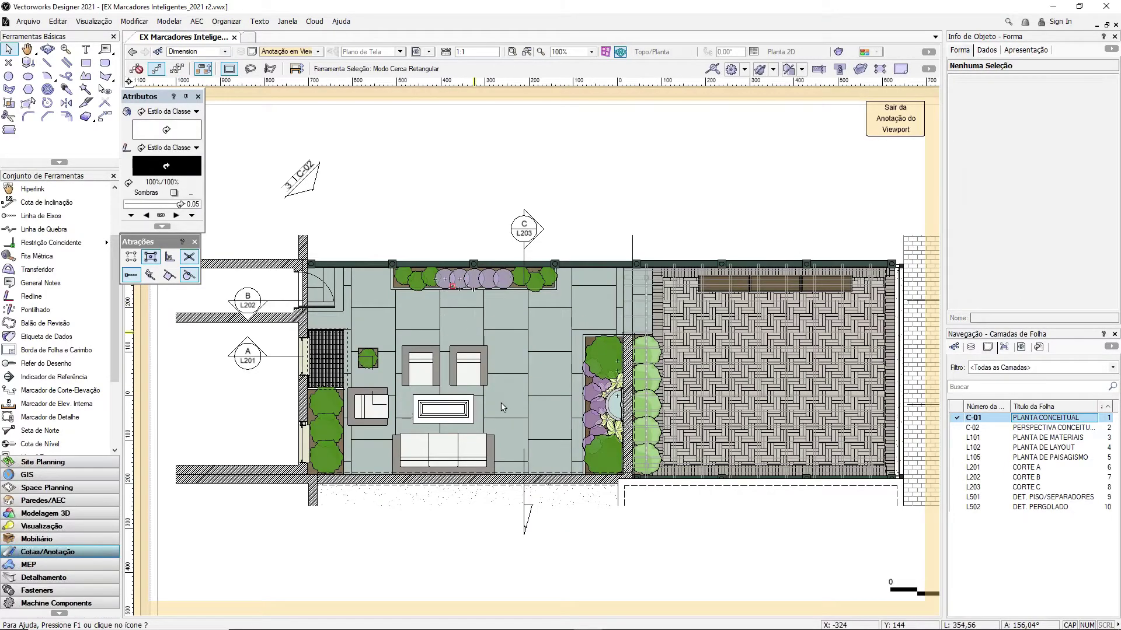
scroll(525, 186, "up", 2)
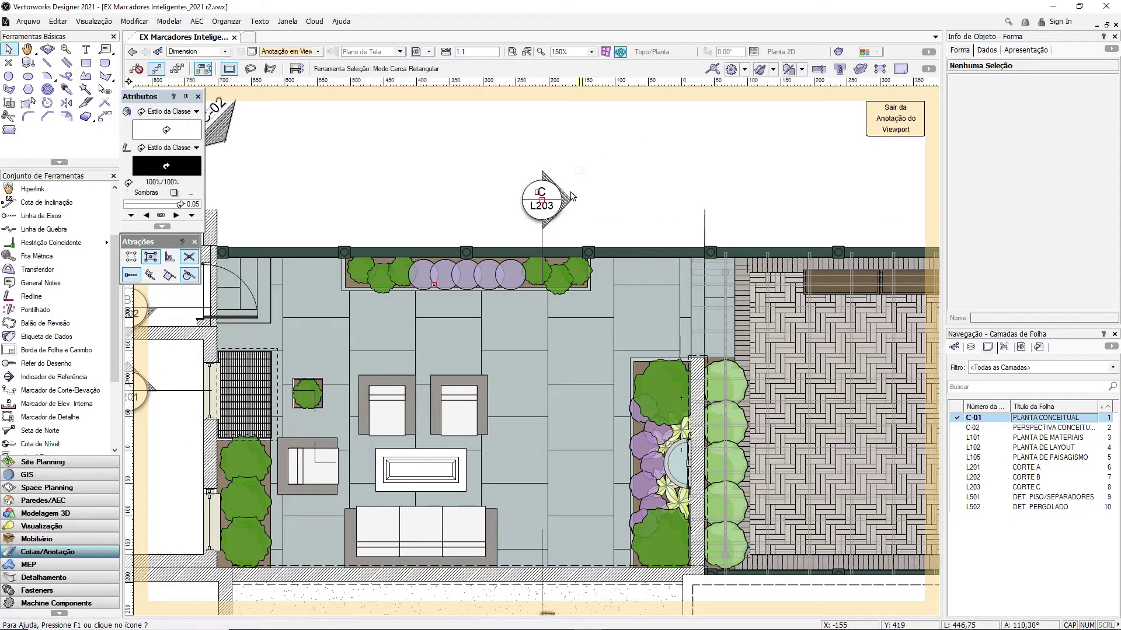
left_click(546, 199)
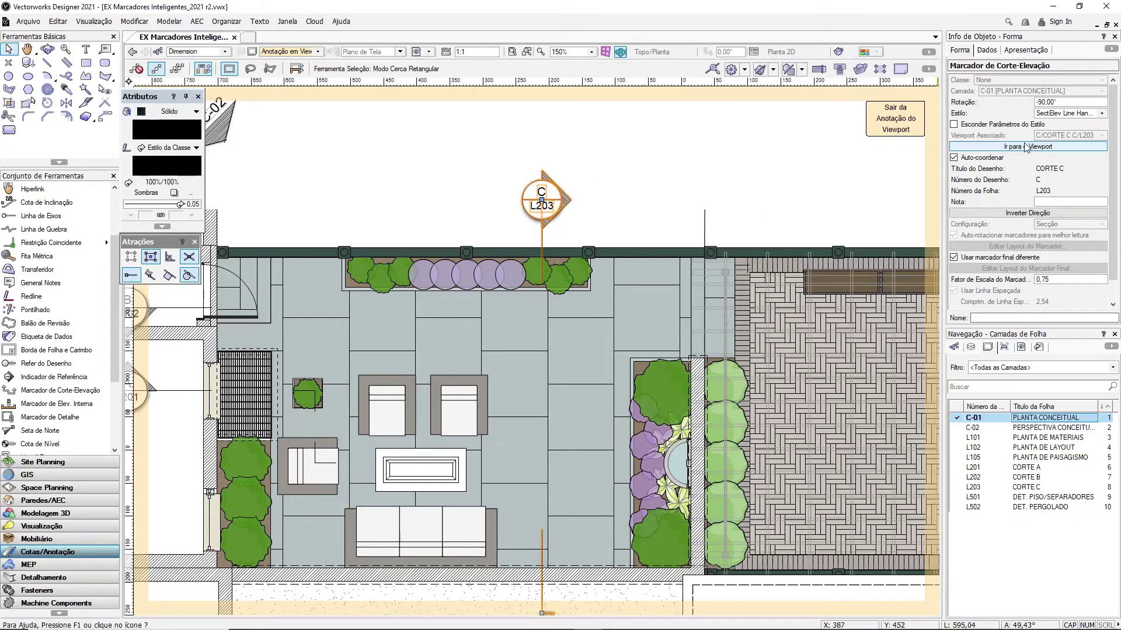
left_click(1096, 114)
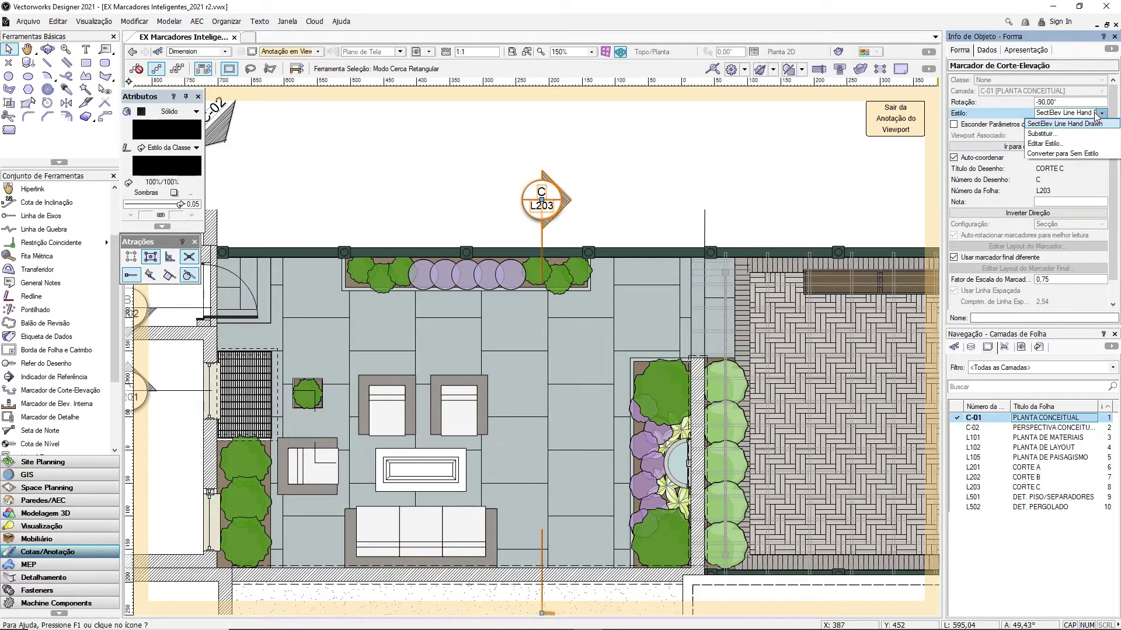
left_click(1057, 135)
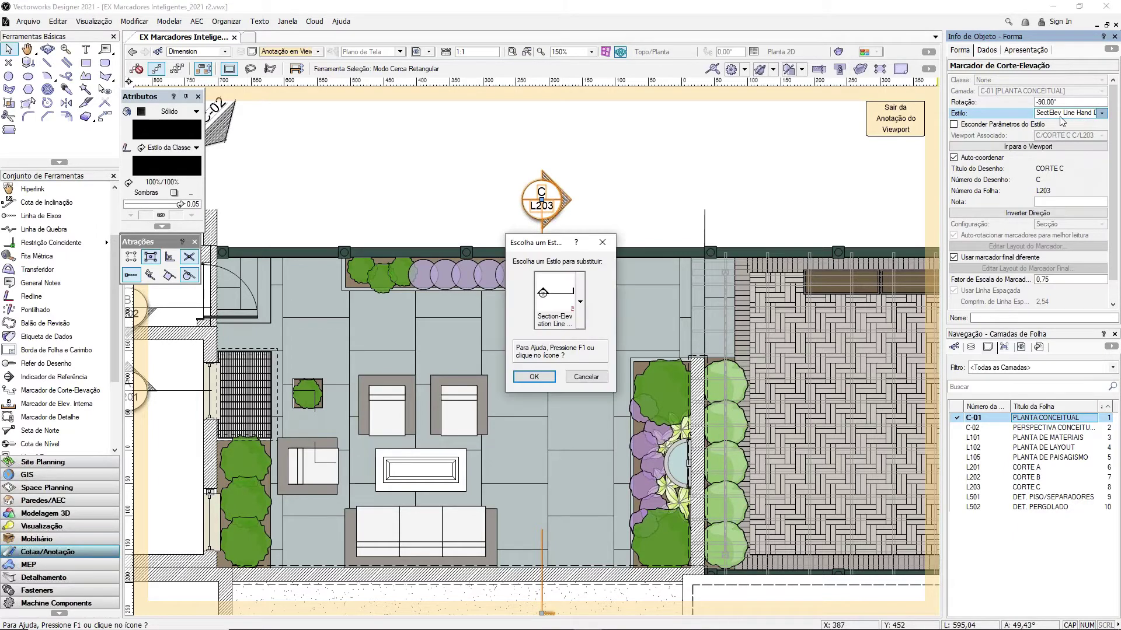
left_click(581, 302)
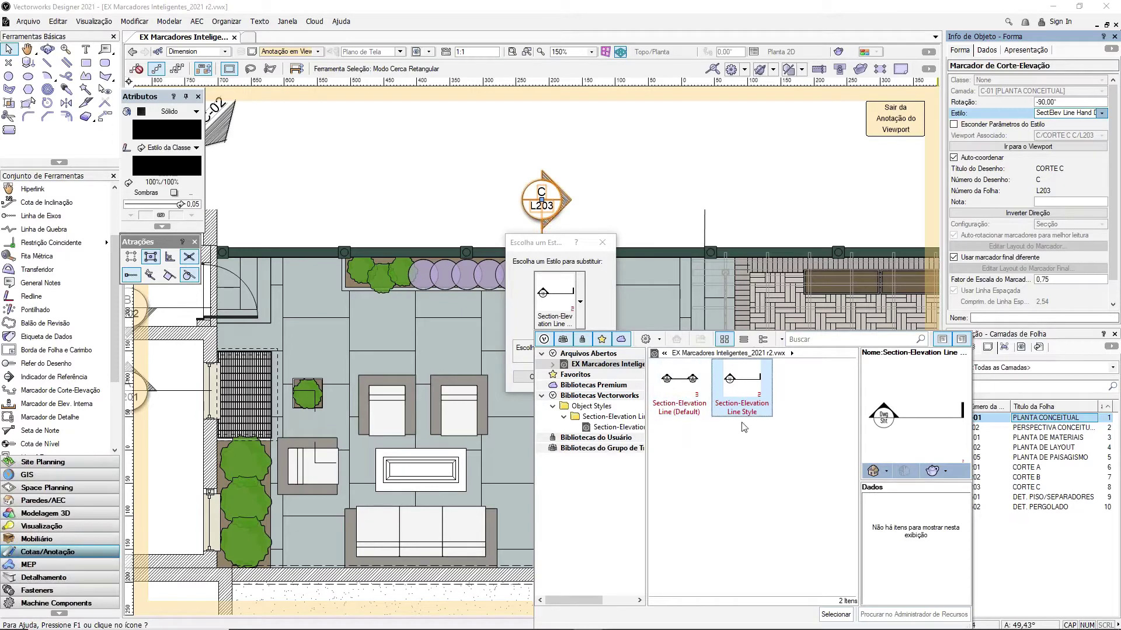
left_click(674, 385)
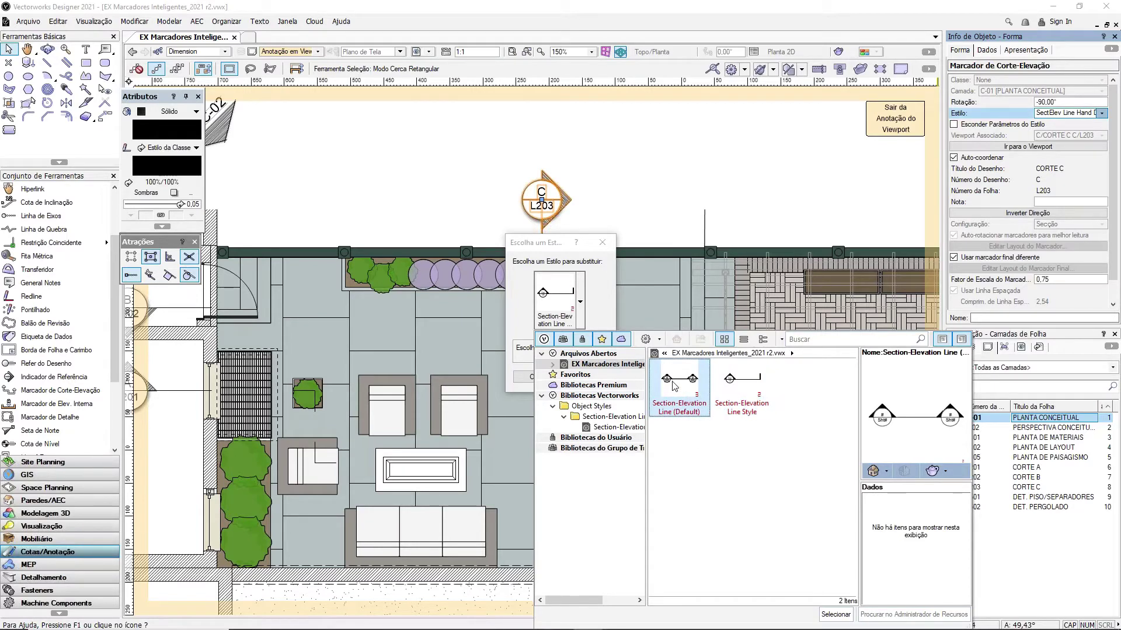
double_click(673, 389)
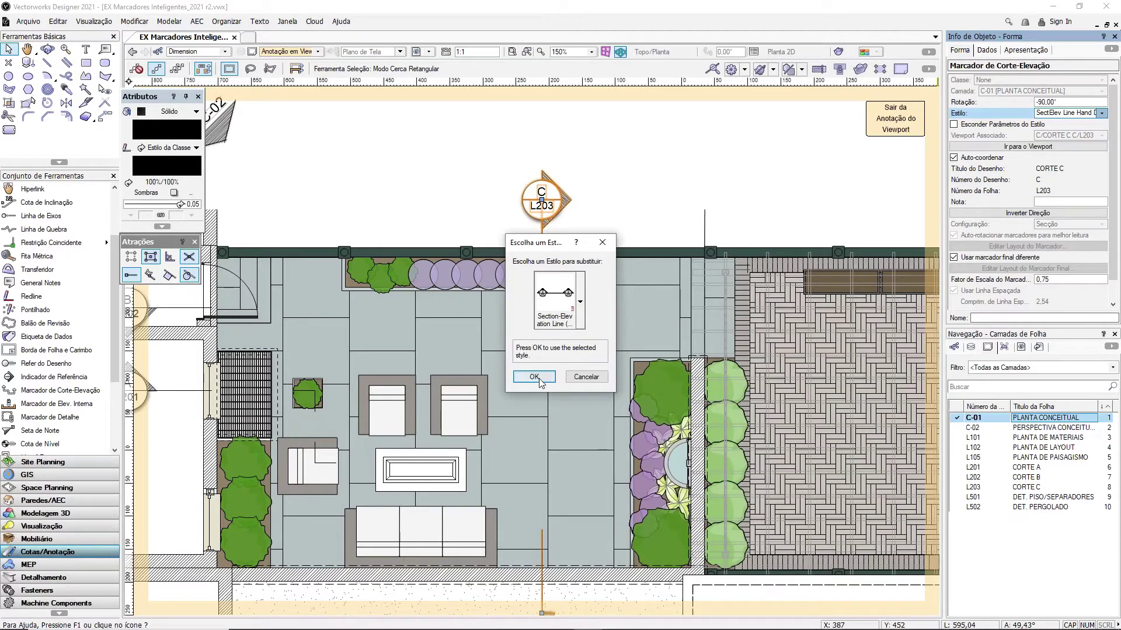
left_click(536, 377)
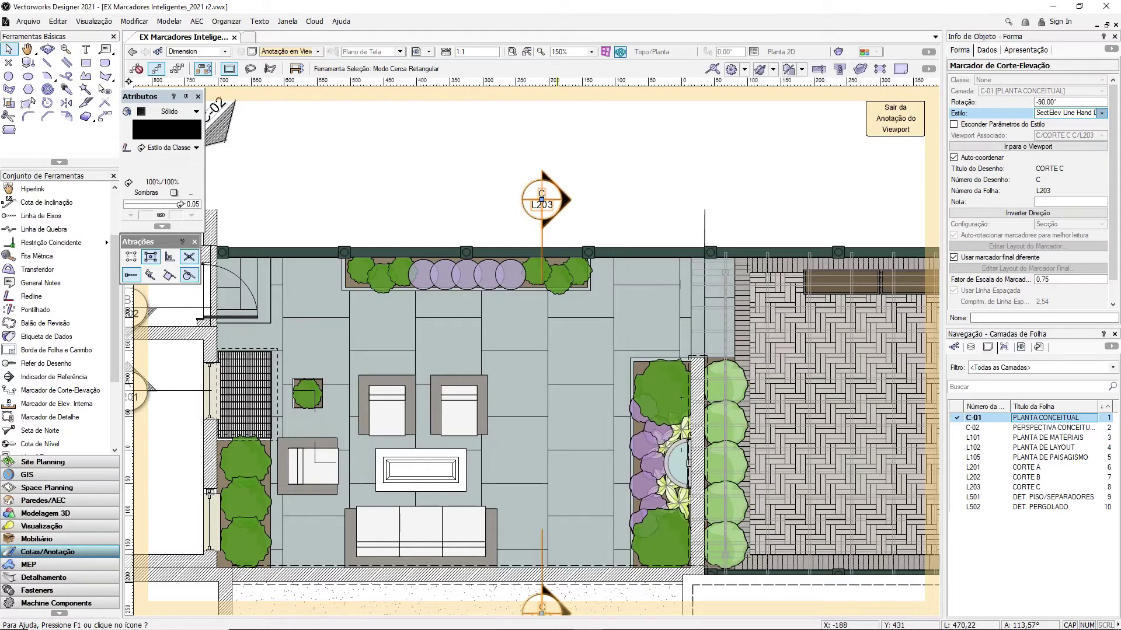
Step: Replace section marker C's style with Section-Elevation Line Style
scroll(576, 170, "down", 2)
scroll(560, 403, "up", 2)
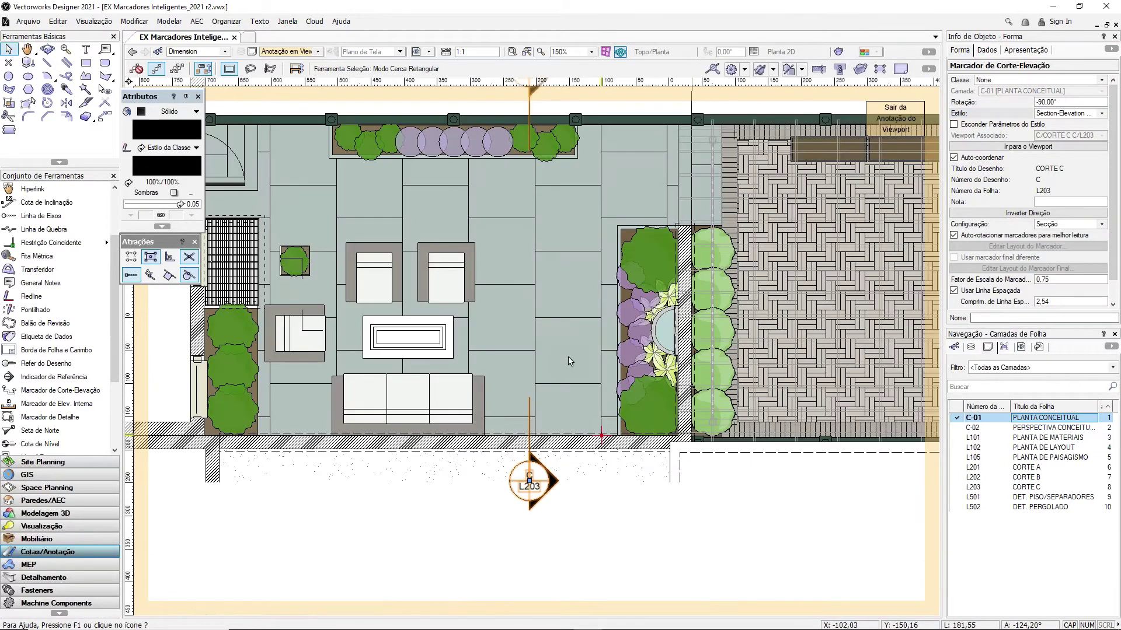
scroll(561, 434, "down", 2)
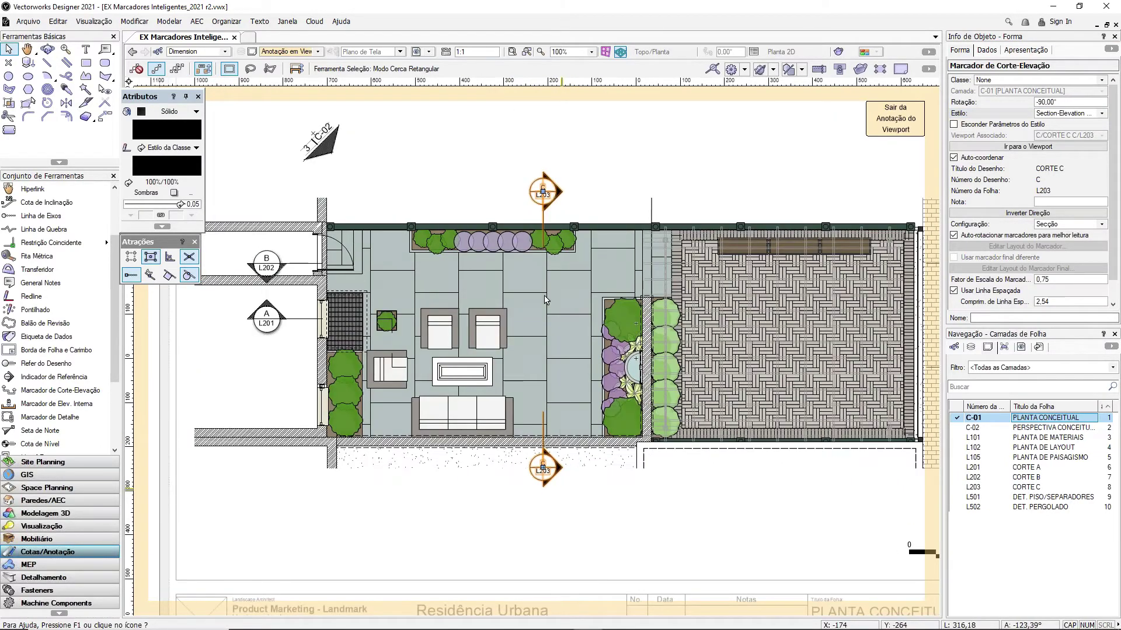
scroll(615, 305, "up", 2)
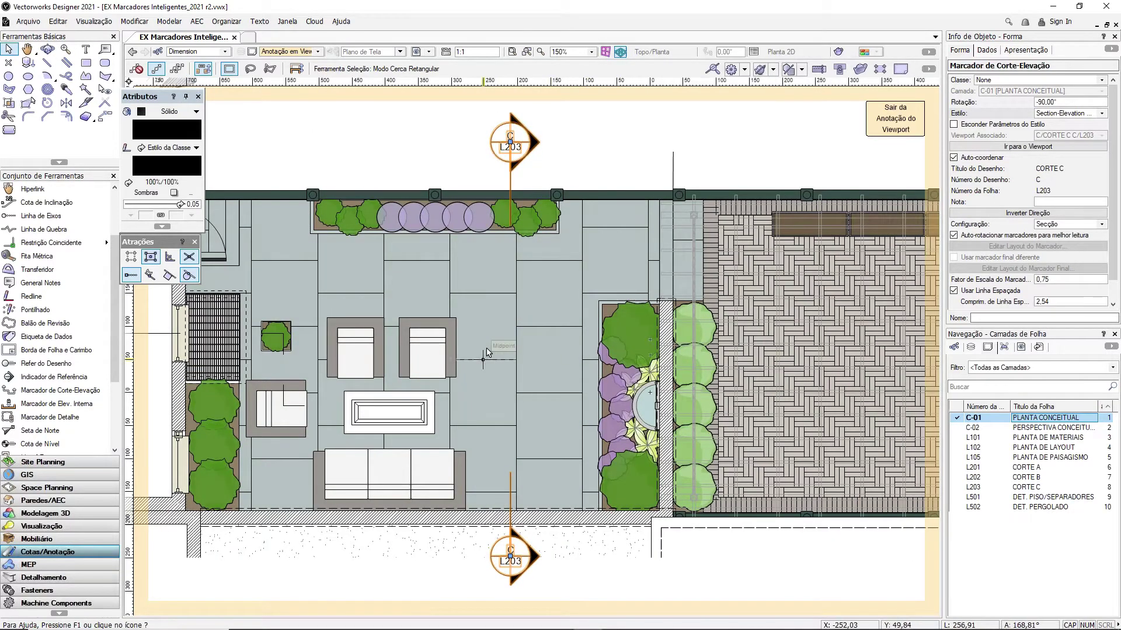
left_click(1069, 112)
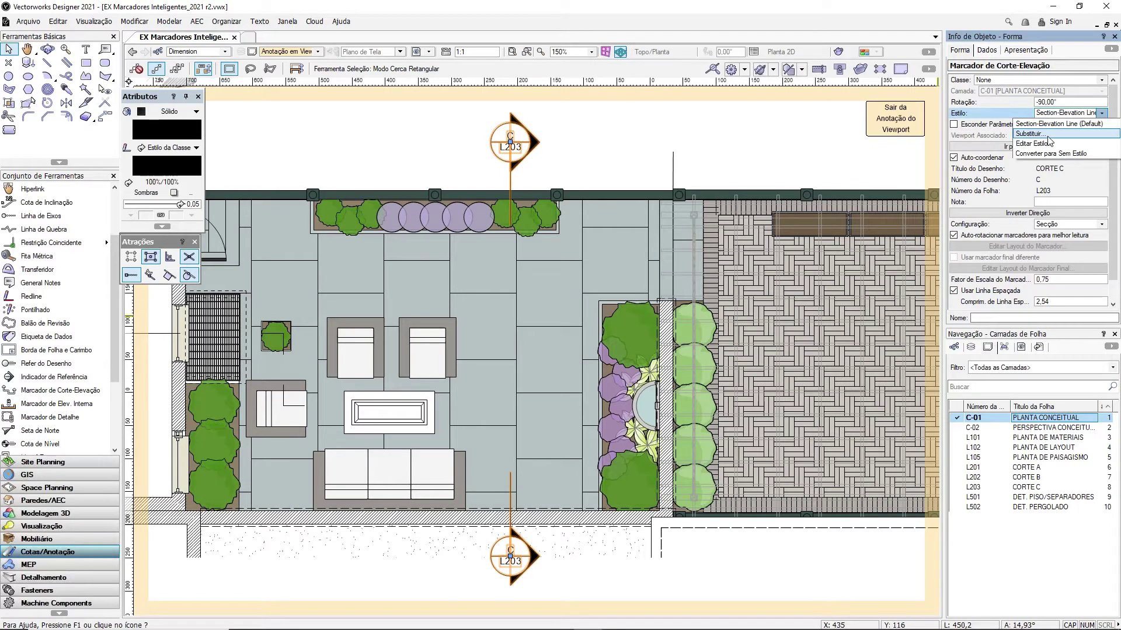
left_click(1048, 135)
left_click(579, 302)
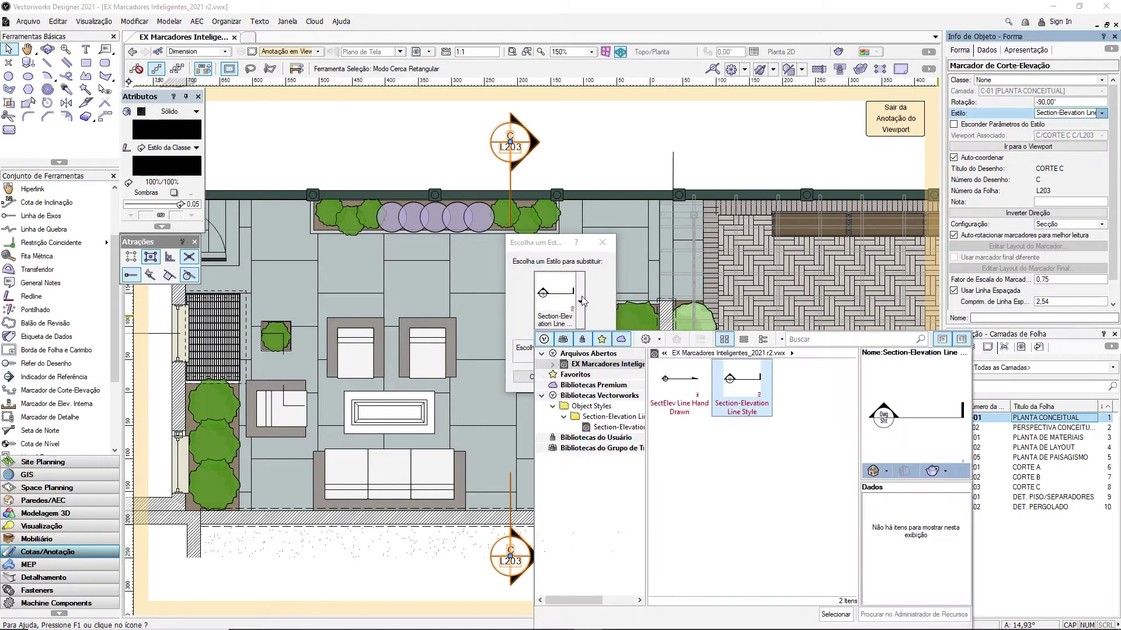
double_click(754, 398)
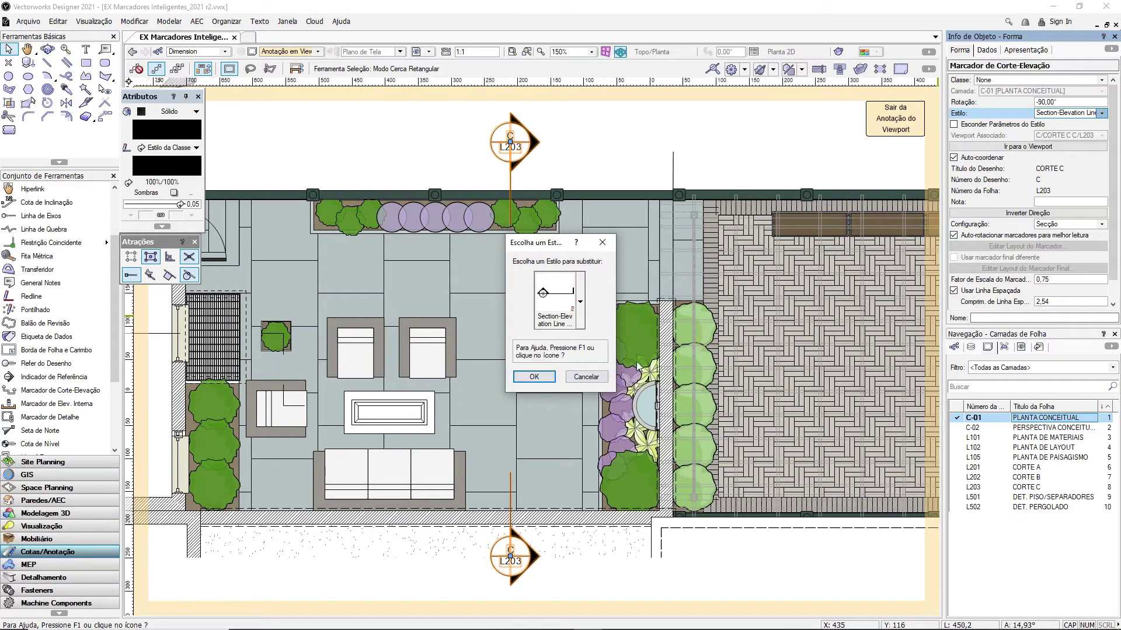
left_click(534, 377)
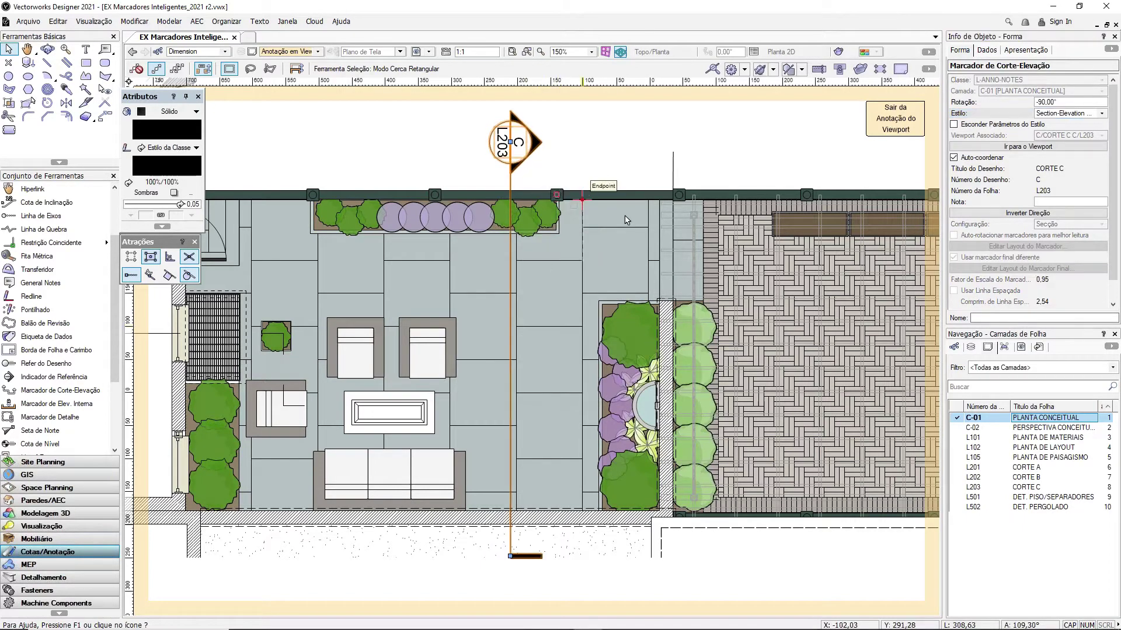
Step: Edit the style of section marker C and open its start marker layout for editing
scroll(626, 220, "down", 2)
scroll(575, 153, "up", 2)
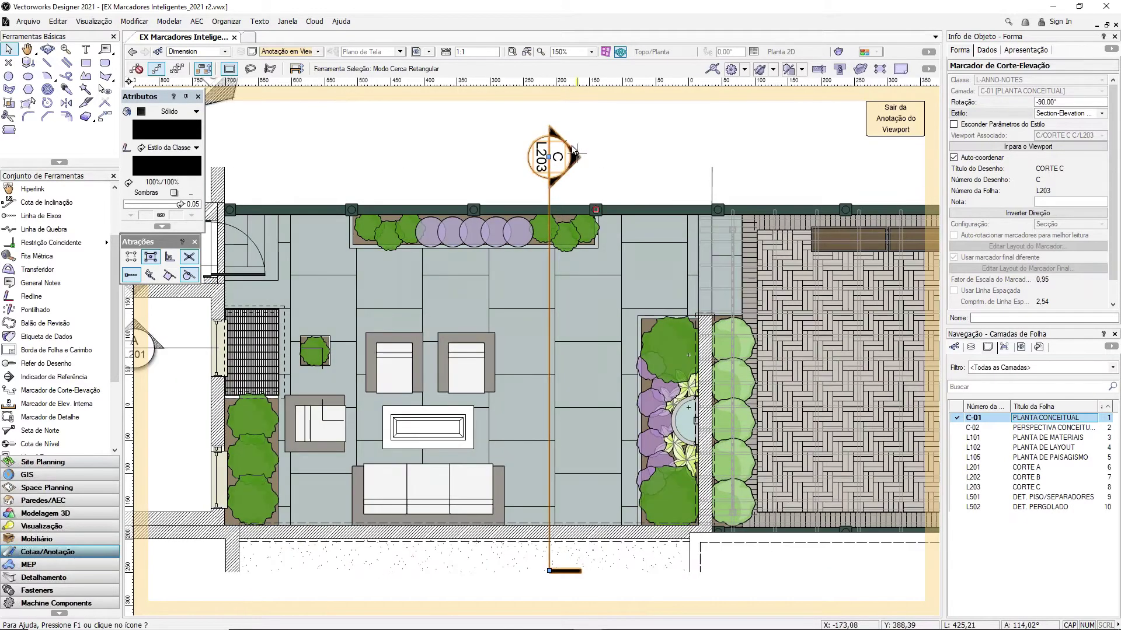
left_click(646, 147)
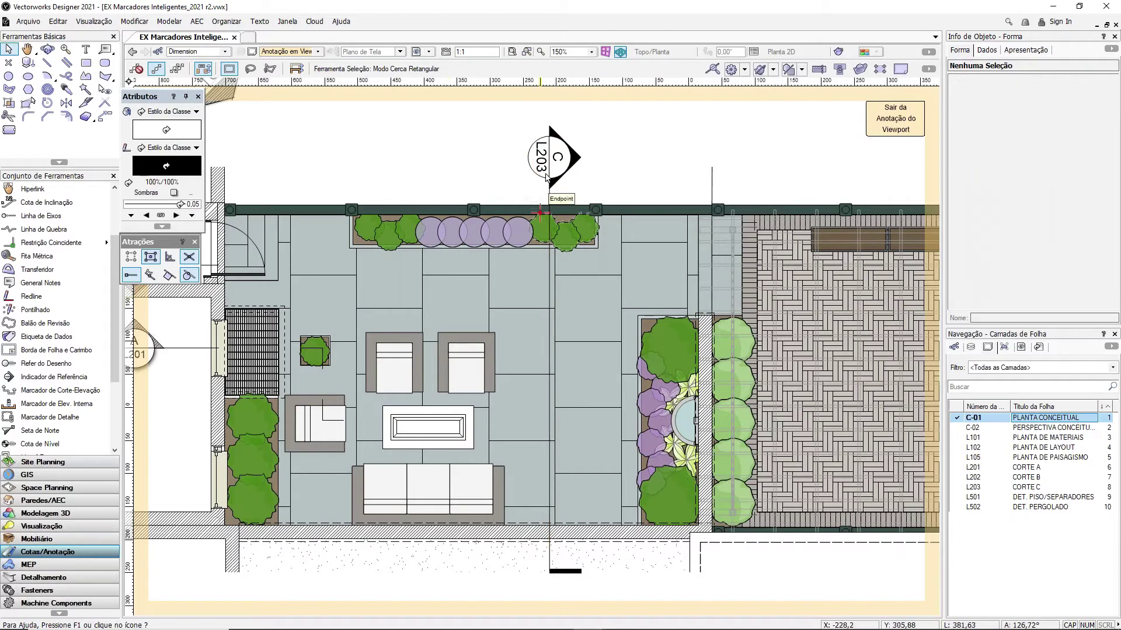
scroll(548, 176, "down", 2)
scroll(559, 179, "up", 2)
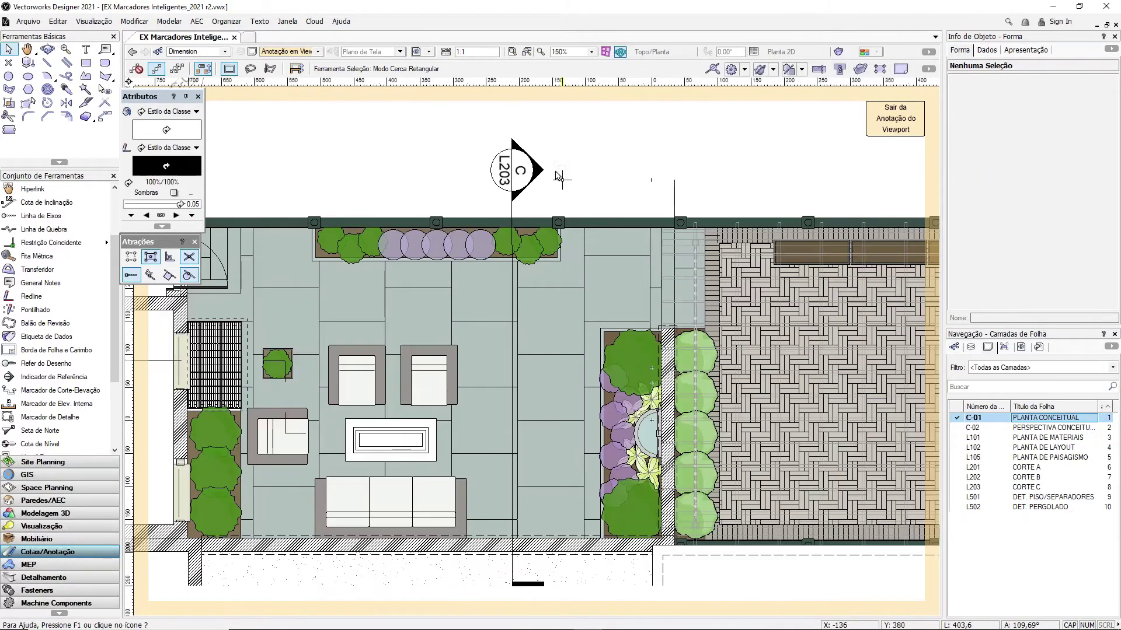
left_click(540, 172)
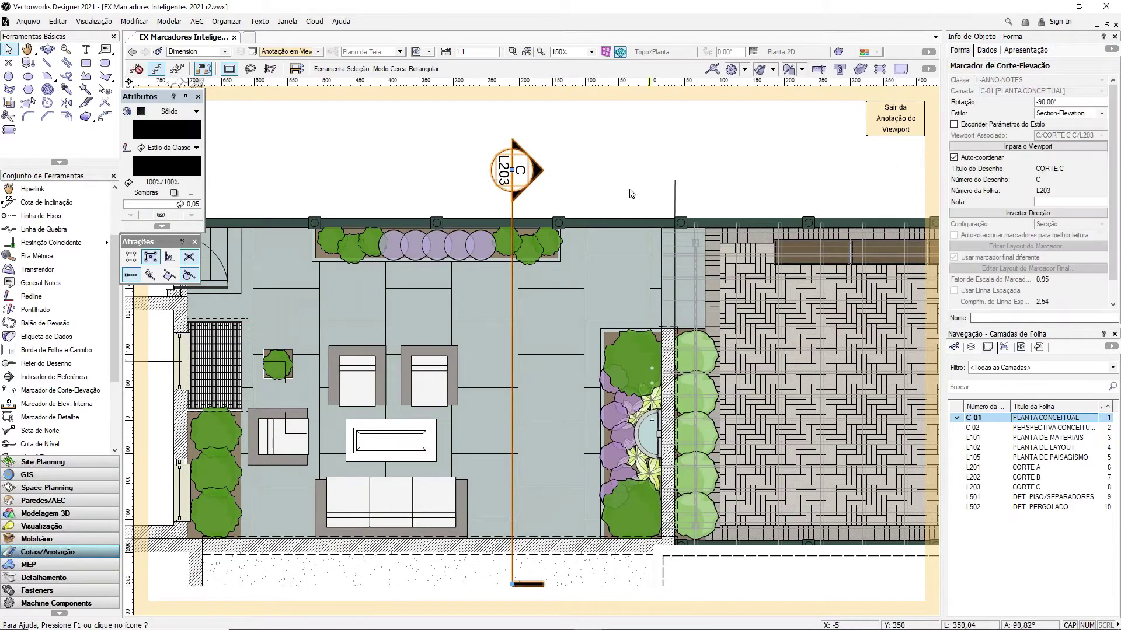
left_click(1053, 115)
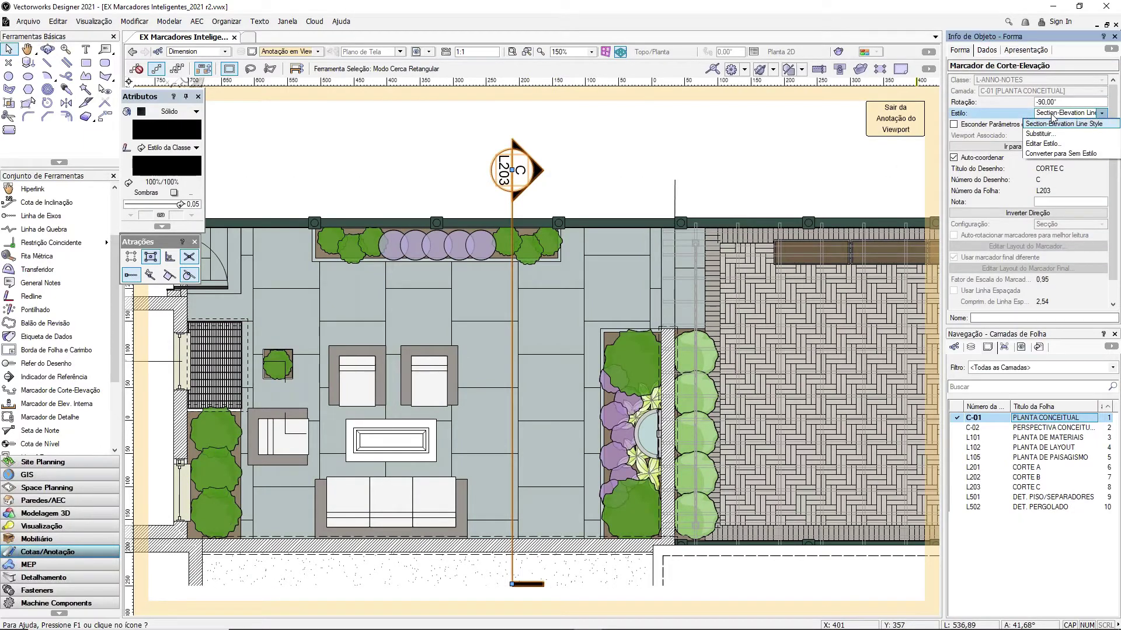
left_click(1044, 144)
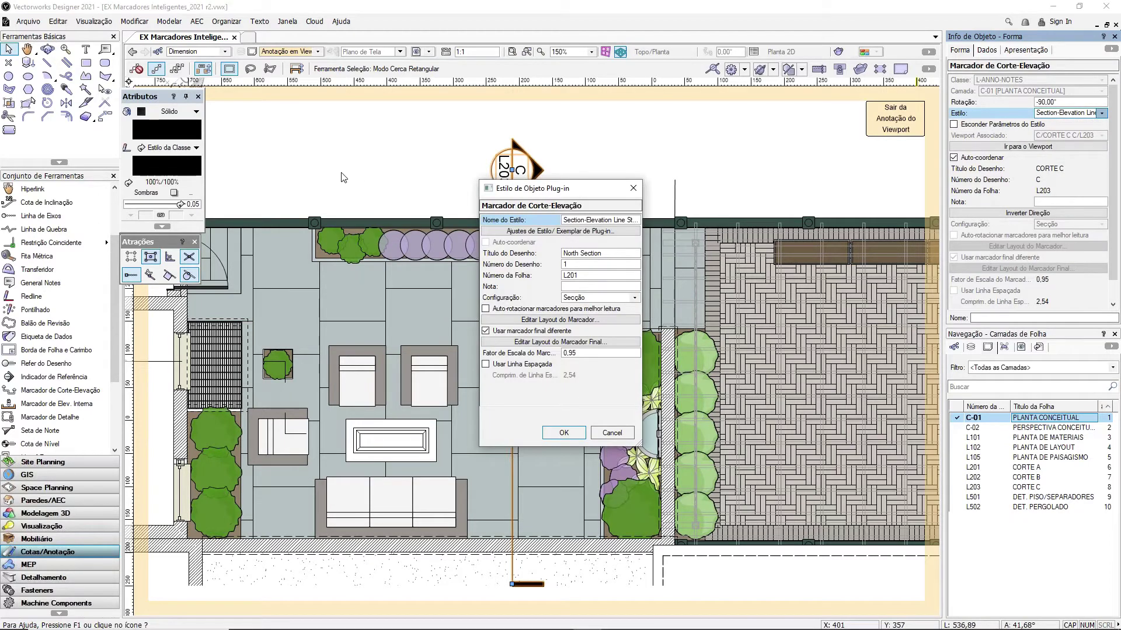
left_click_drag(565, 194, 643, 143)
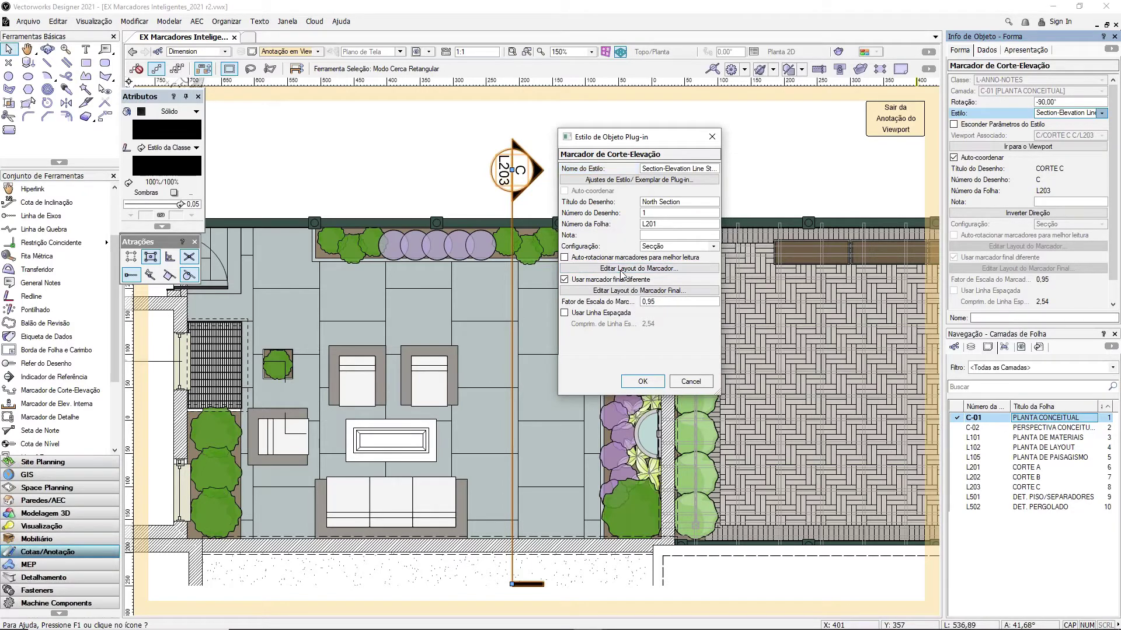
left_click(621, 269)
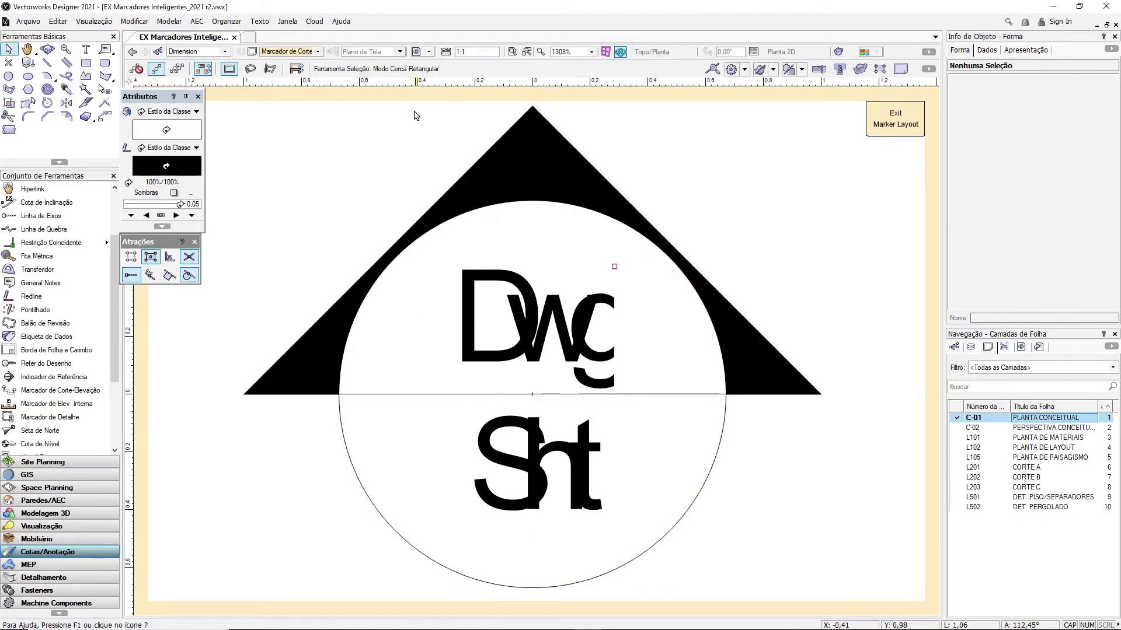
Step: Fill the marker layout's triangle with dark grey and delete the horizontal line across its circle
left_click(508, 170)
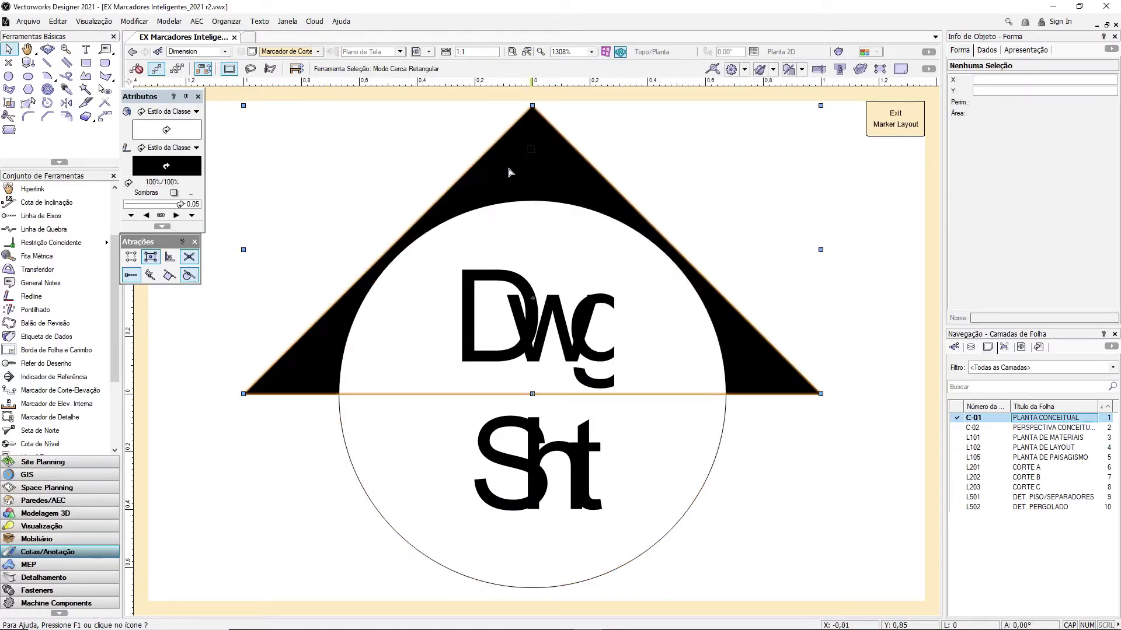
left_click(173, 139)
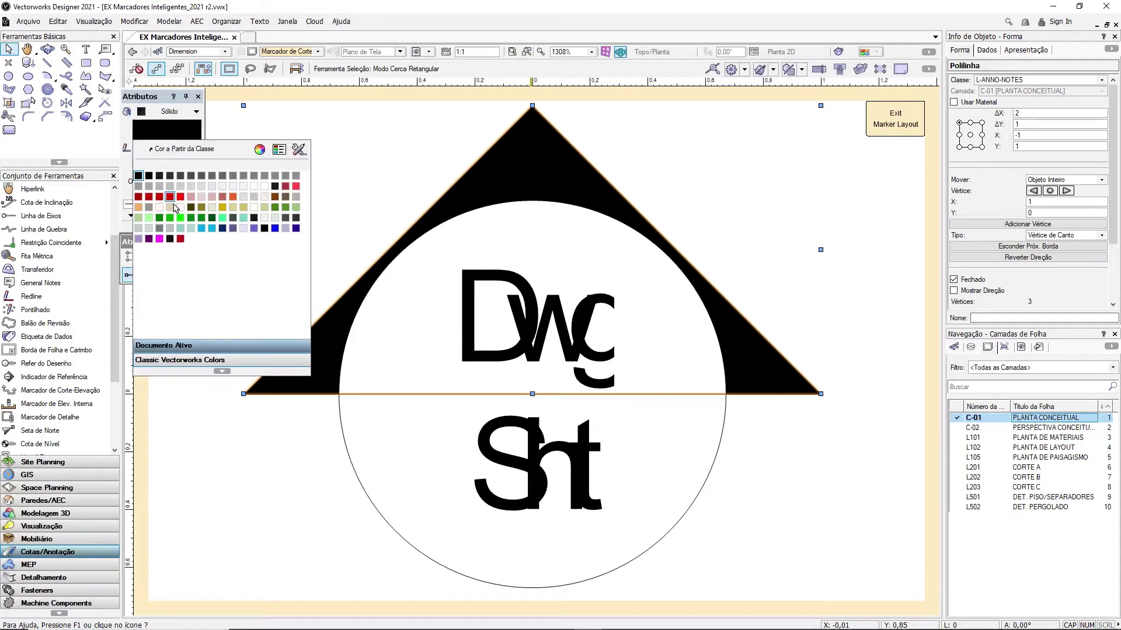
left_click(182, 175)
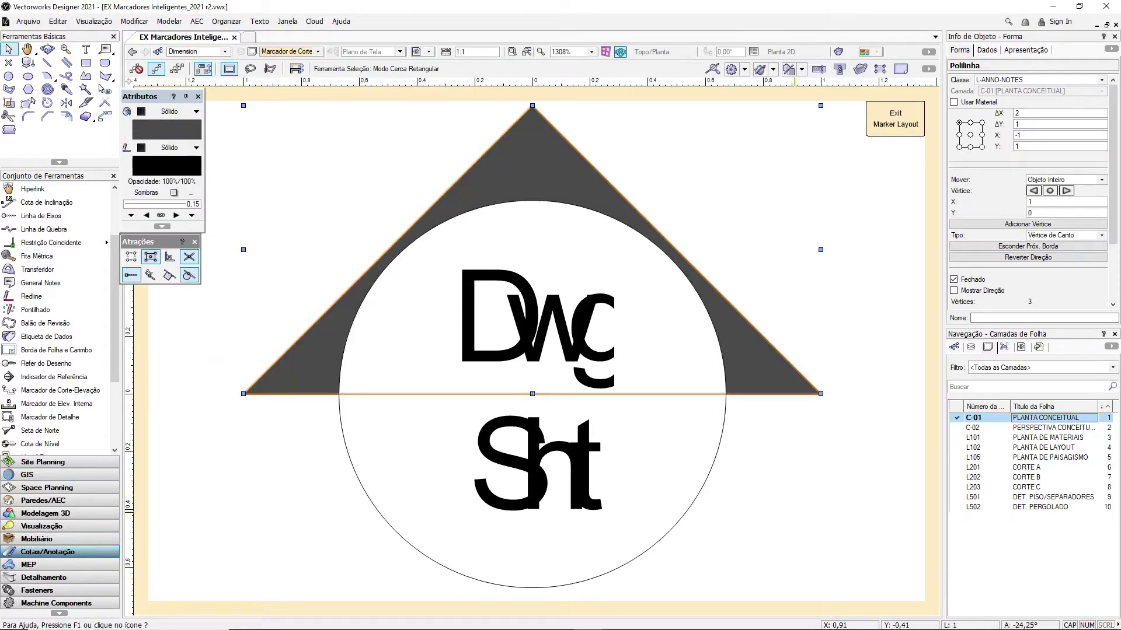
left_click(735, 455)
left_click(688, 395)
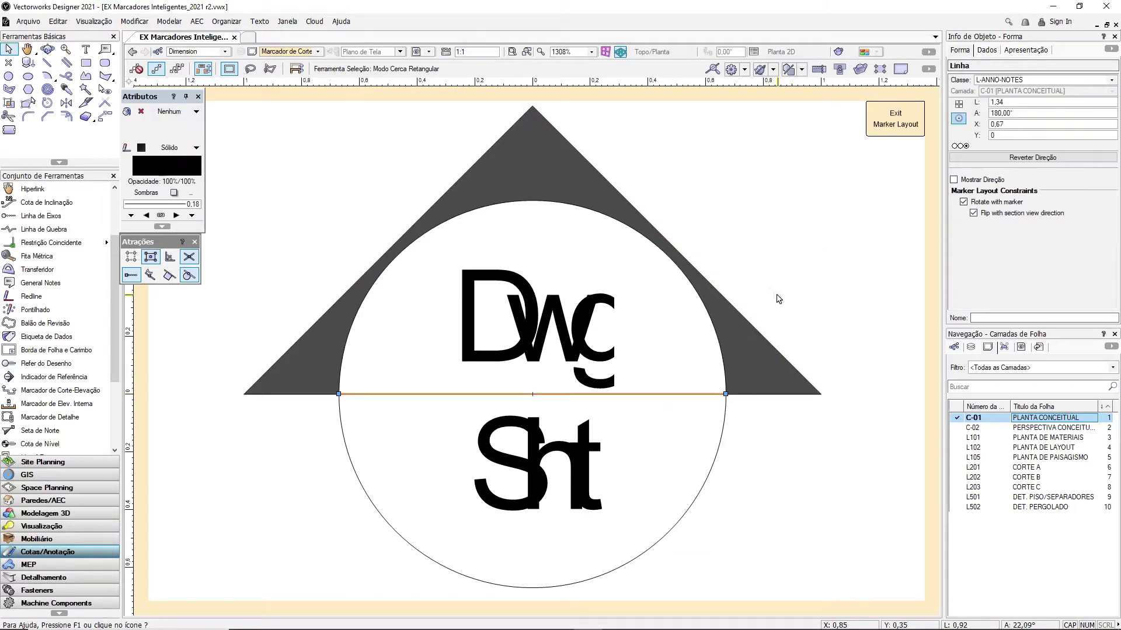
key("Delete")
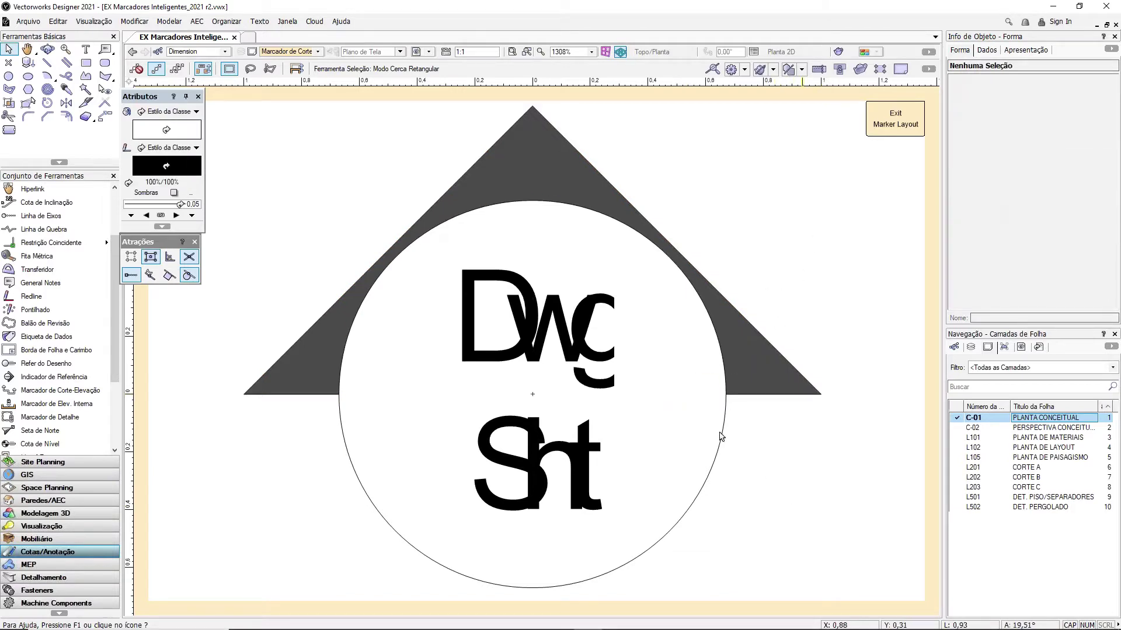
Step: Leave the marker layout and apply the style changes to section marker C
left_click(575, 470)
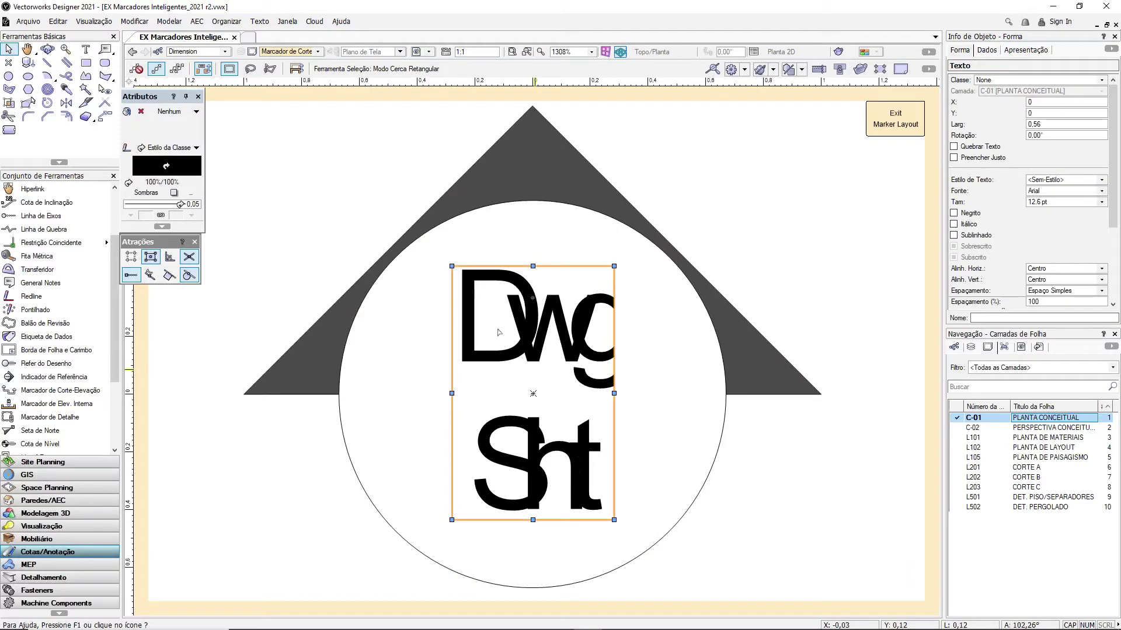
left_click_drag(519, 333, 595, 299)
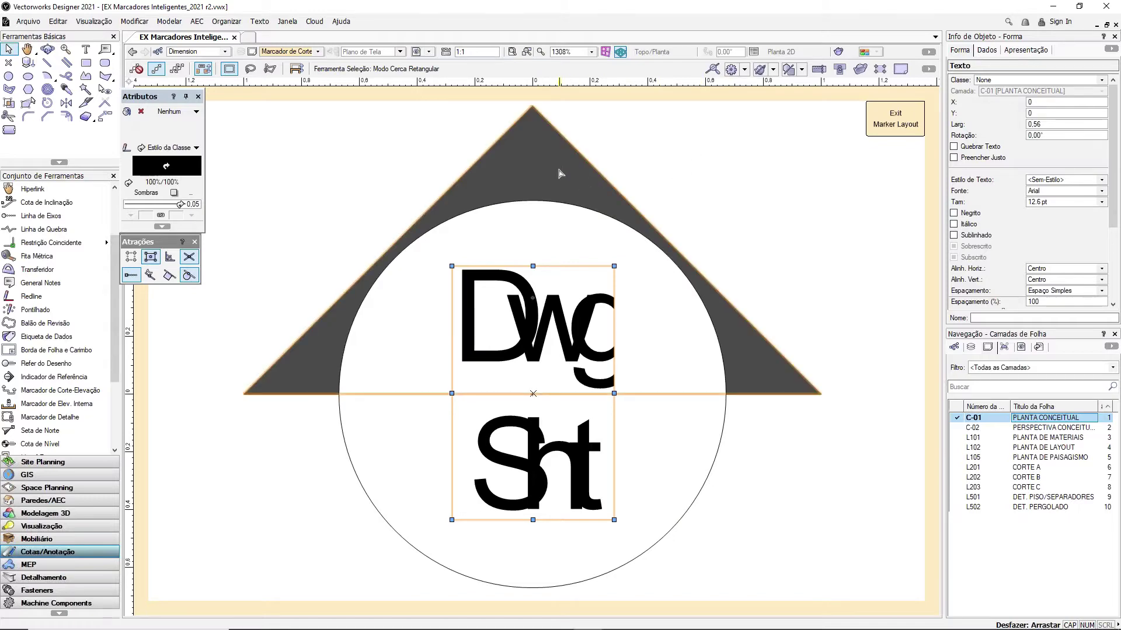
left_click(895, 118)
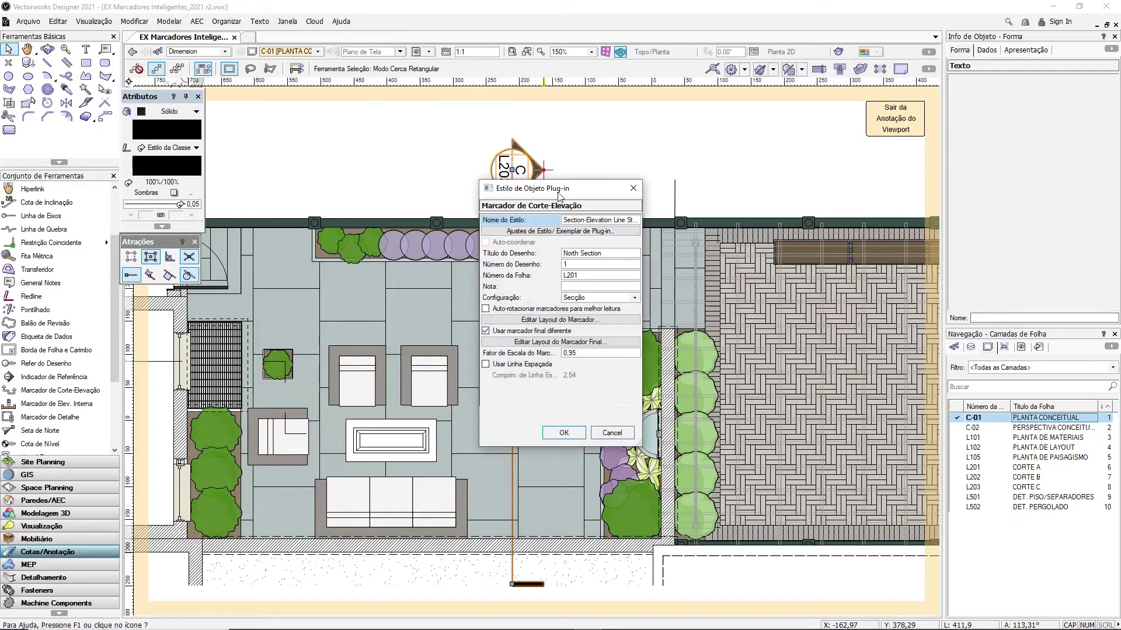
left_click_drag(559, 196, 694, 148)
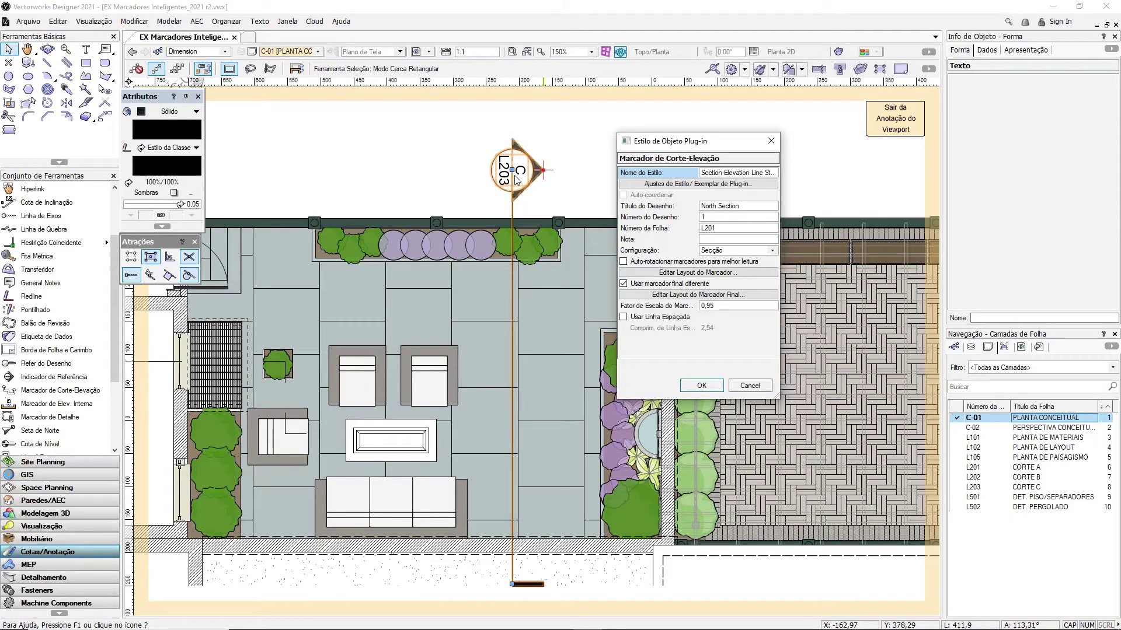
left_click_drag(711, 147, 696, 135)
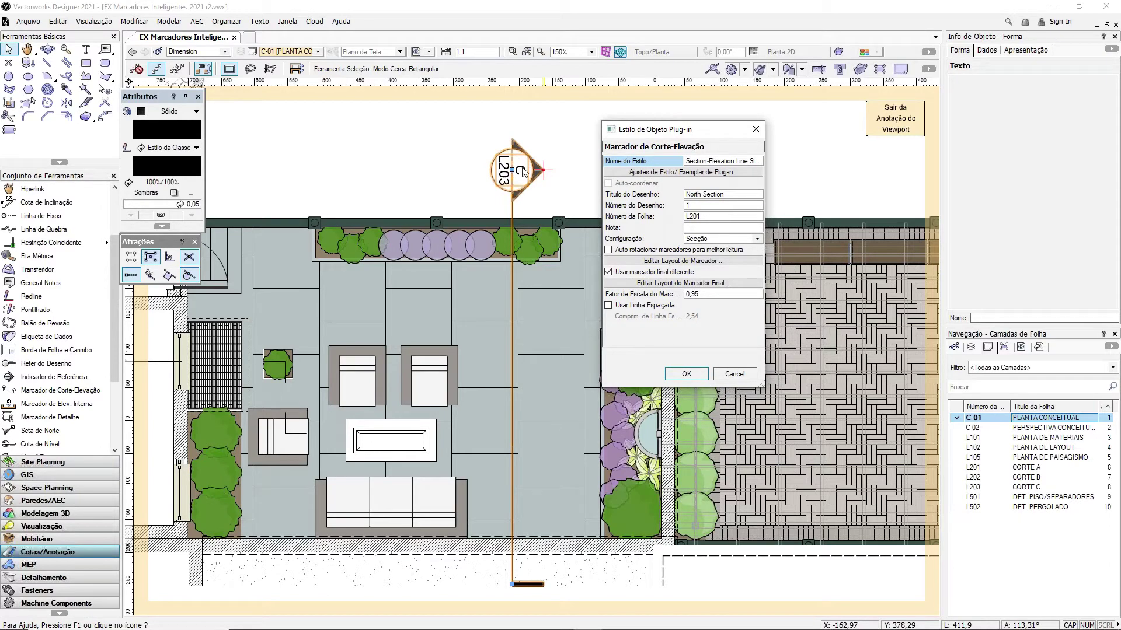
left_click(687, 372)
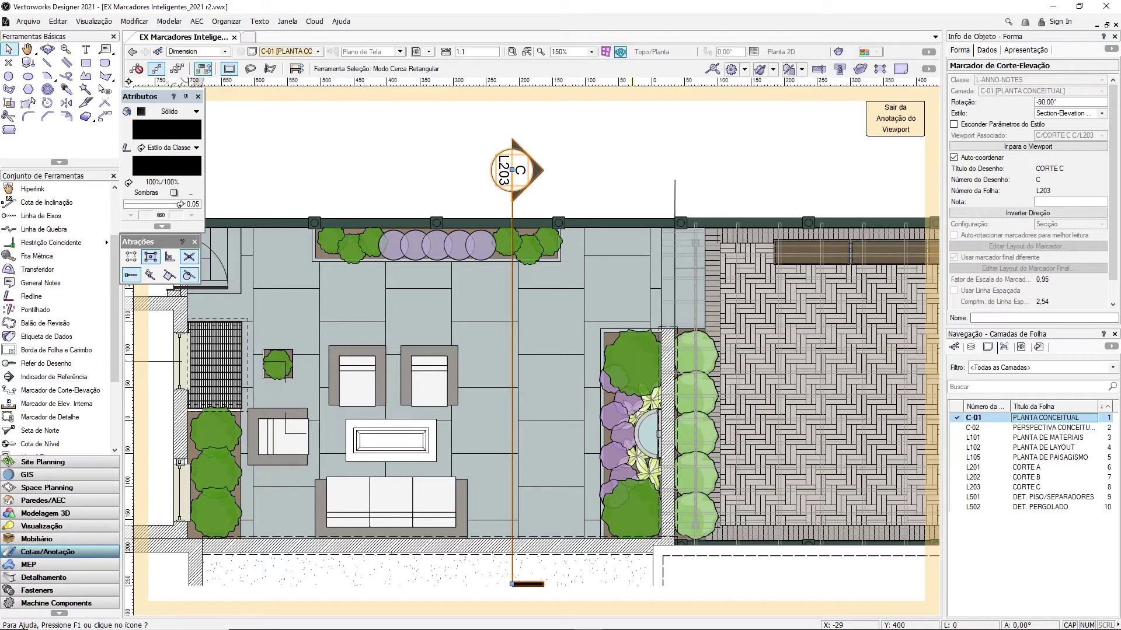
Step: Edit the style of section marker C again and open its start marker layout
left_click(630, 159)
left_click(518, 174)
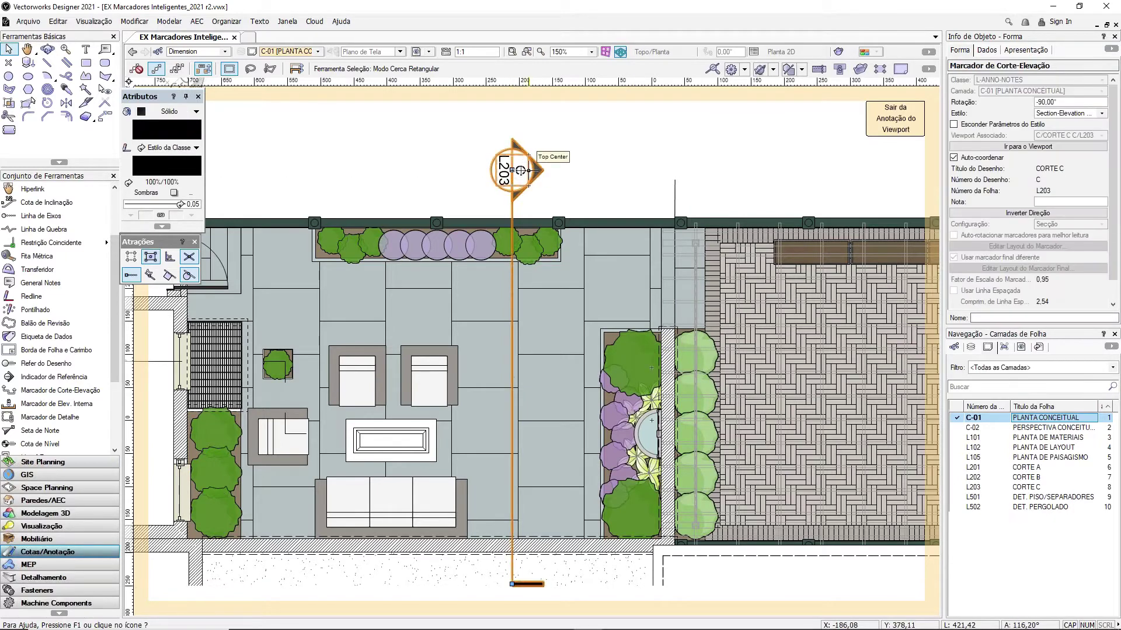
left_click(1051, 115)
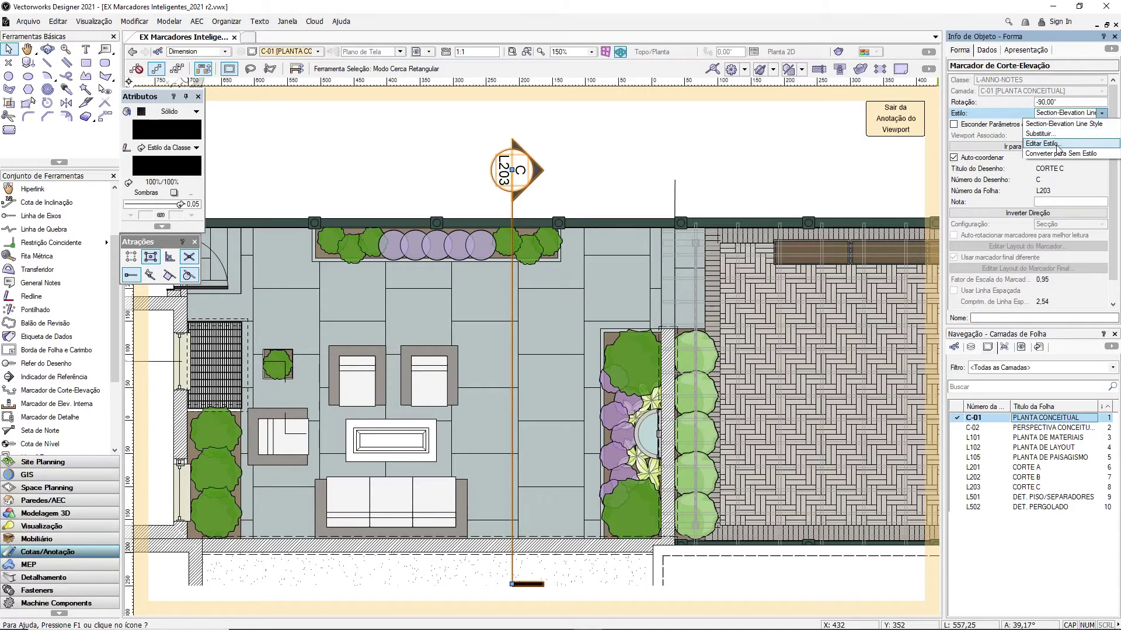
left_click(1057, 151)
left_click_drag(570, 184, 659, 140)
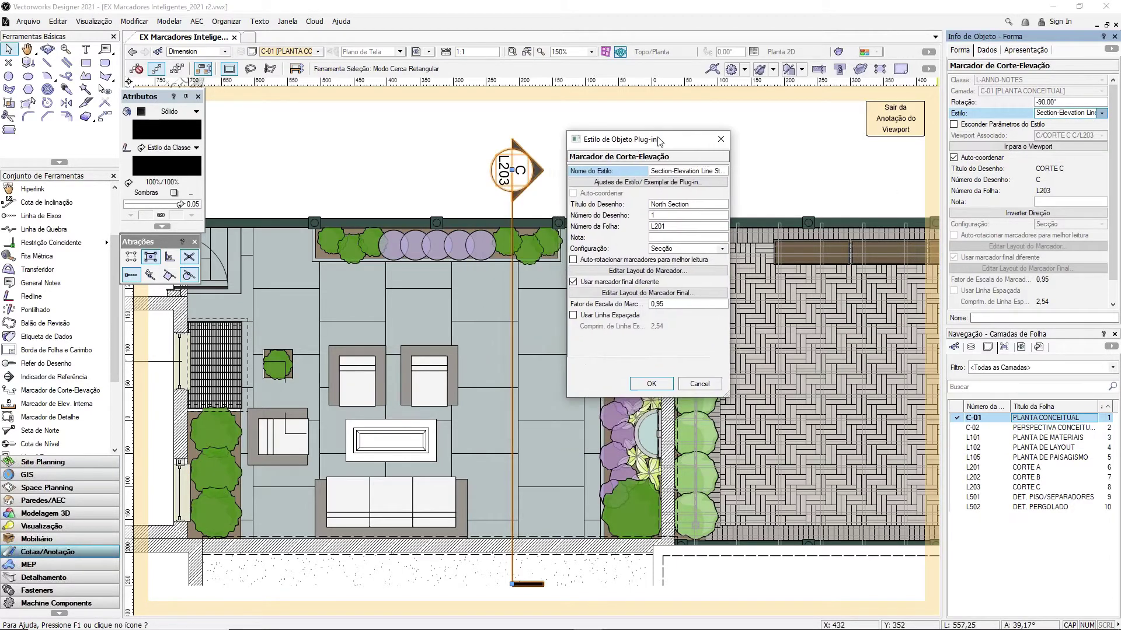
left_click(647, 271)
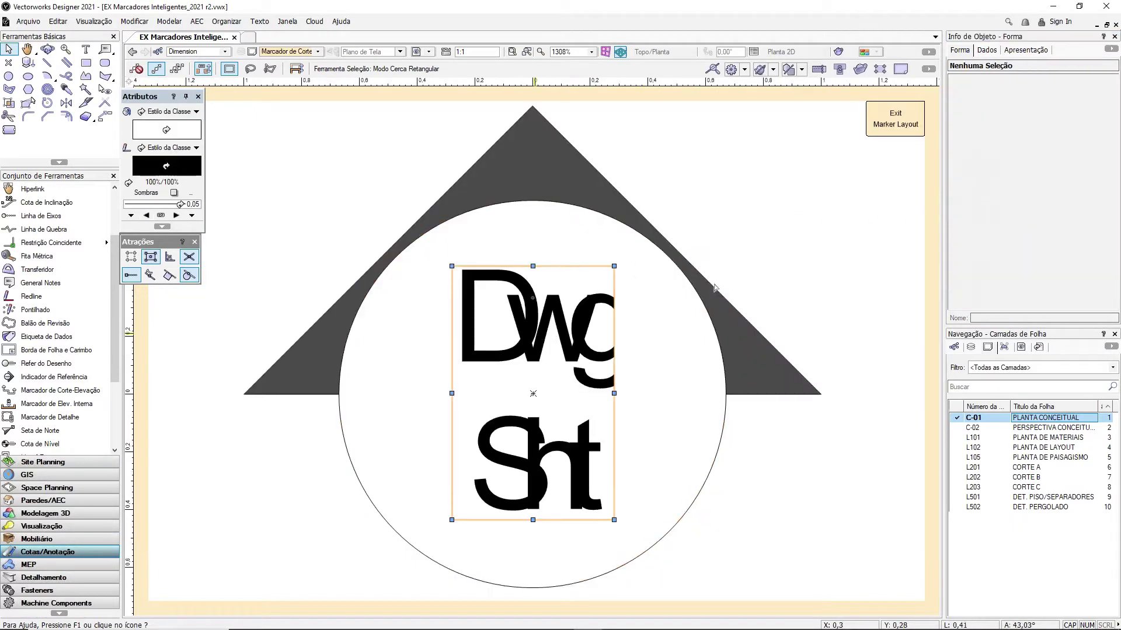
Step: Open the marker field definition of the Dwg/Sht text and examine its drawing number and sheet number parameters
scroll(646, 252, "down", 2)
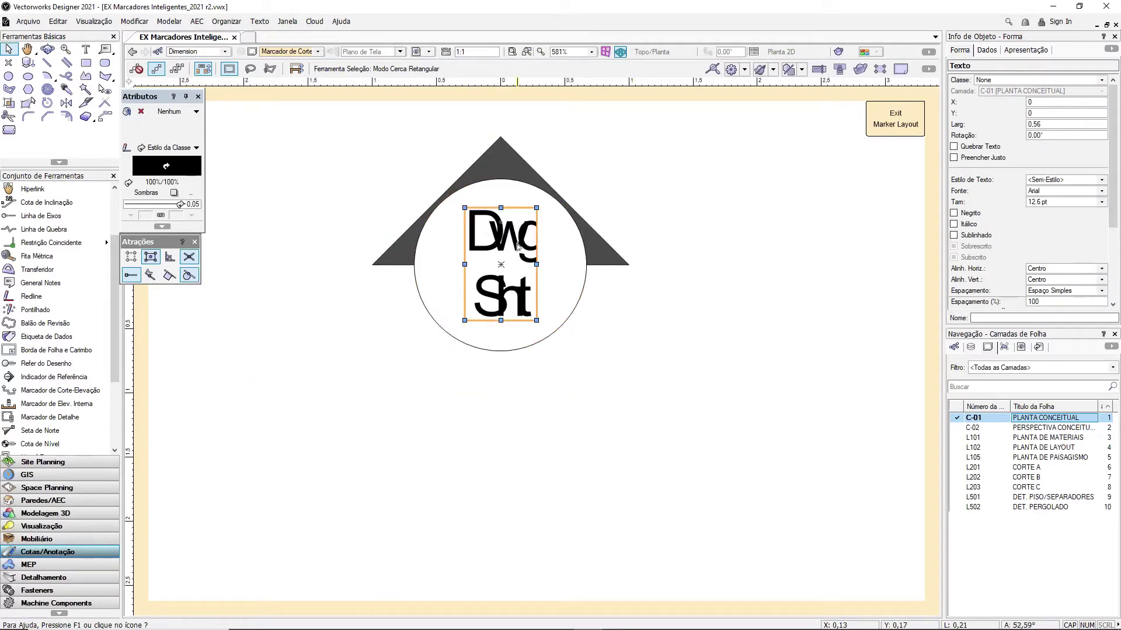
scroll(1012, 234, "down", 4)
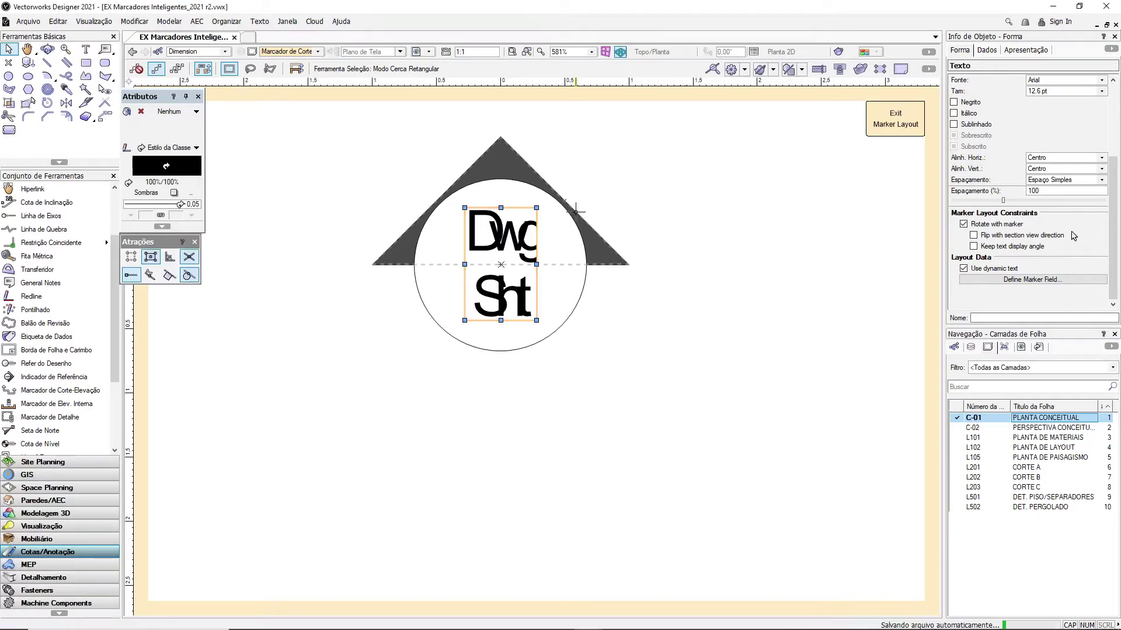
left_click(1038, 280)
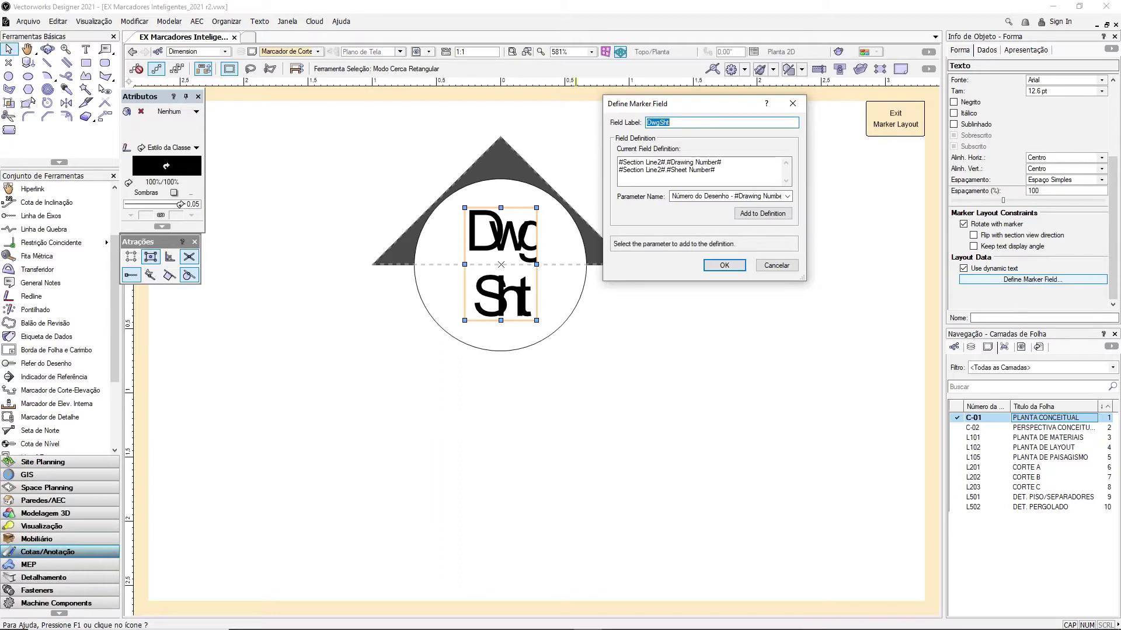
left_click(731, 174)
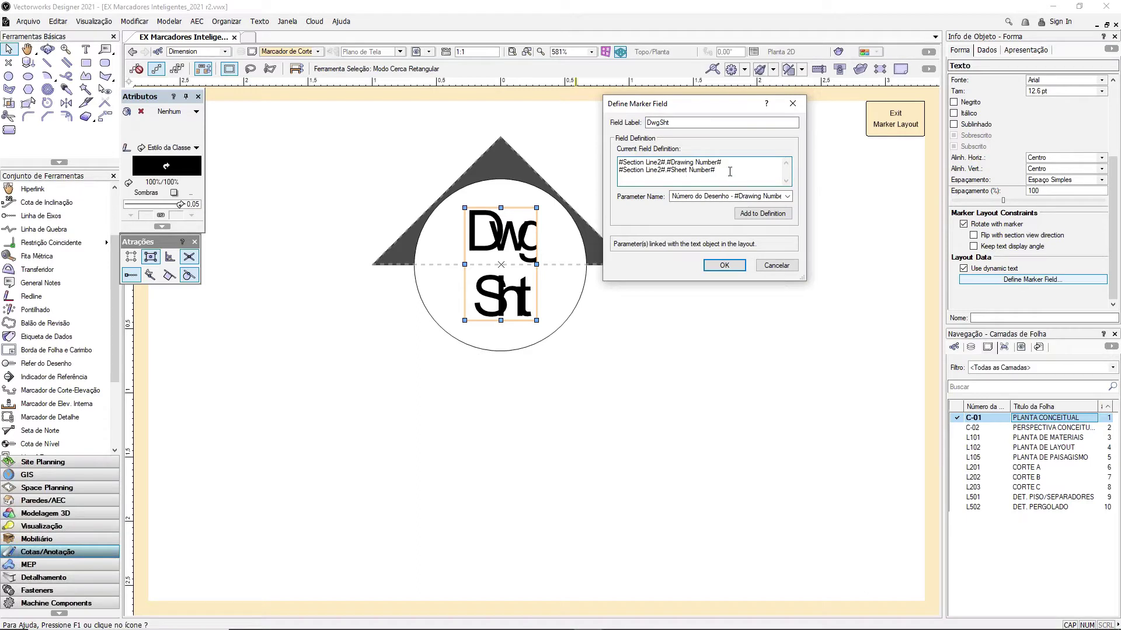
key("ctrl+a")
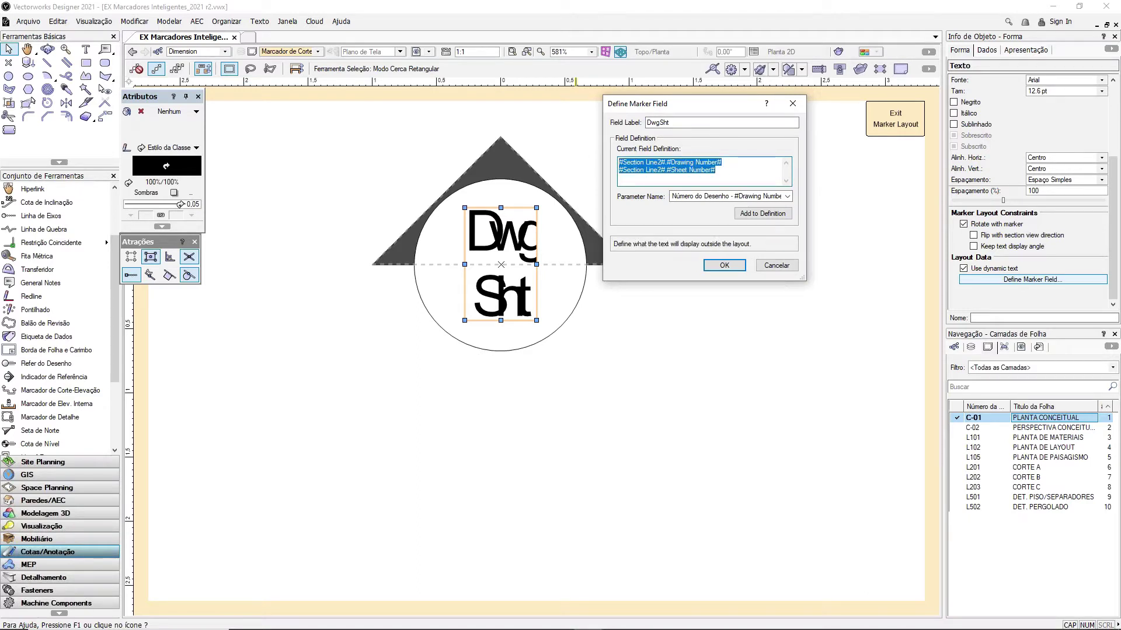
left_click(687, 172)
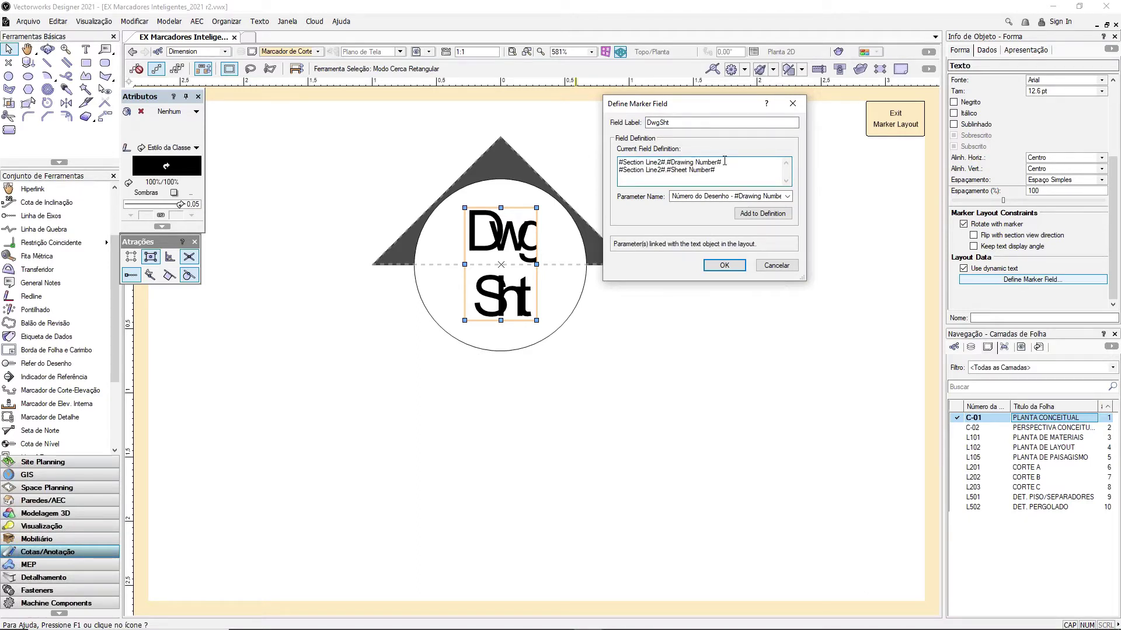
triple_click(719, 162)
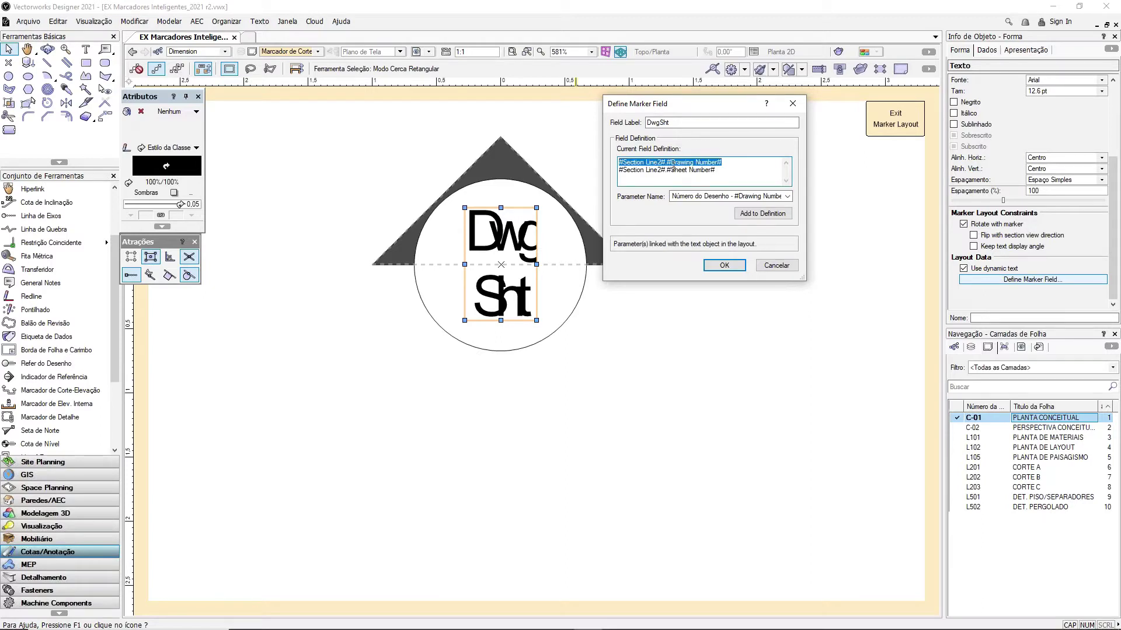
left_click_drag(644, 162, 710, 170)
left_click(715, 164)
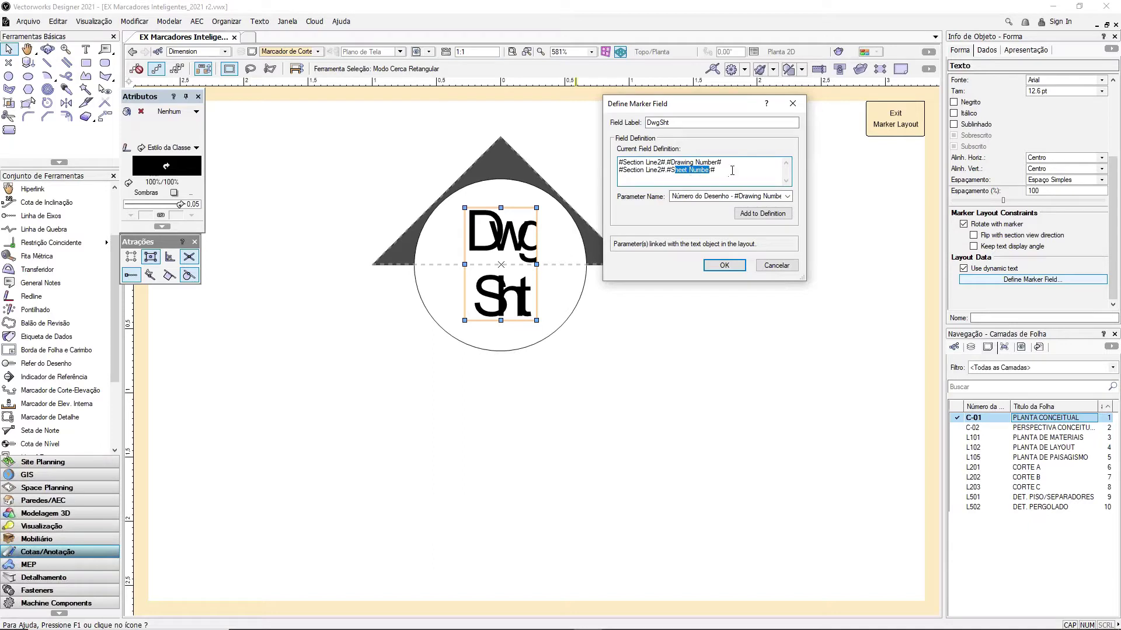
Step: Clear the field definition of the Dwg/Sht text and redefine it with only the Drawing Number parameter
key("ctrl+a")
key("Delete")
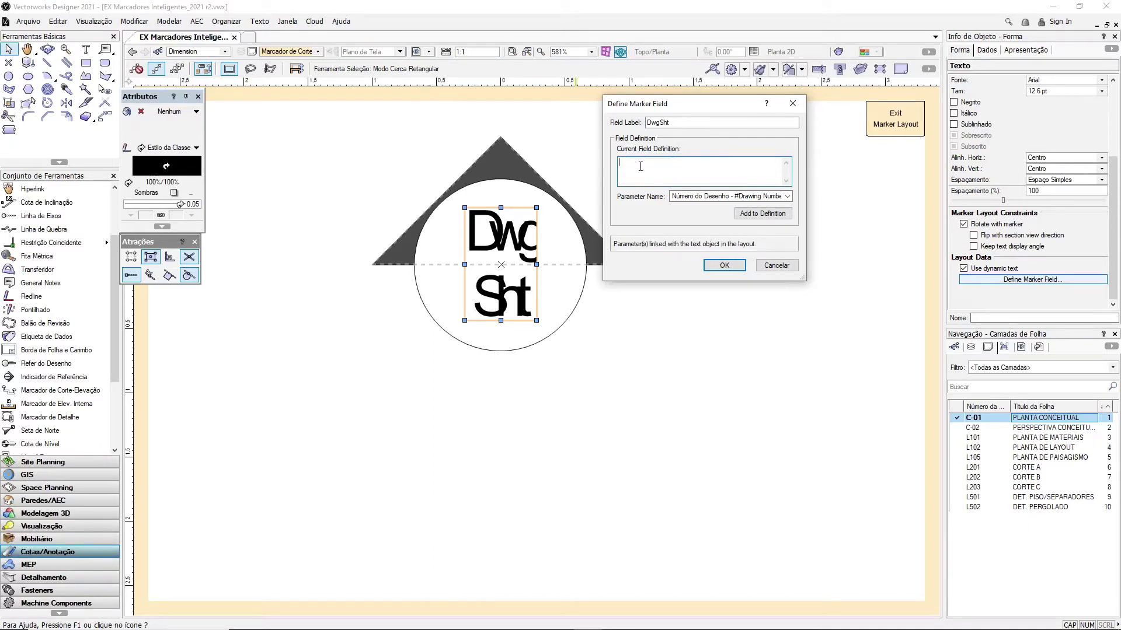
left_click(707, 197)
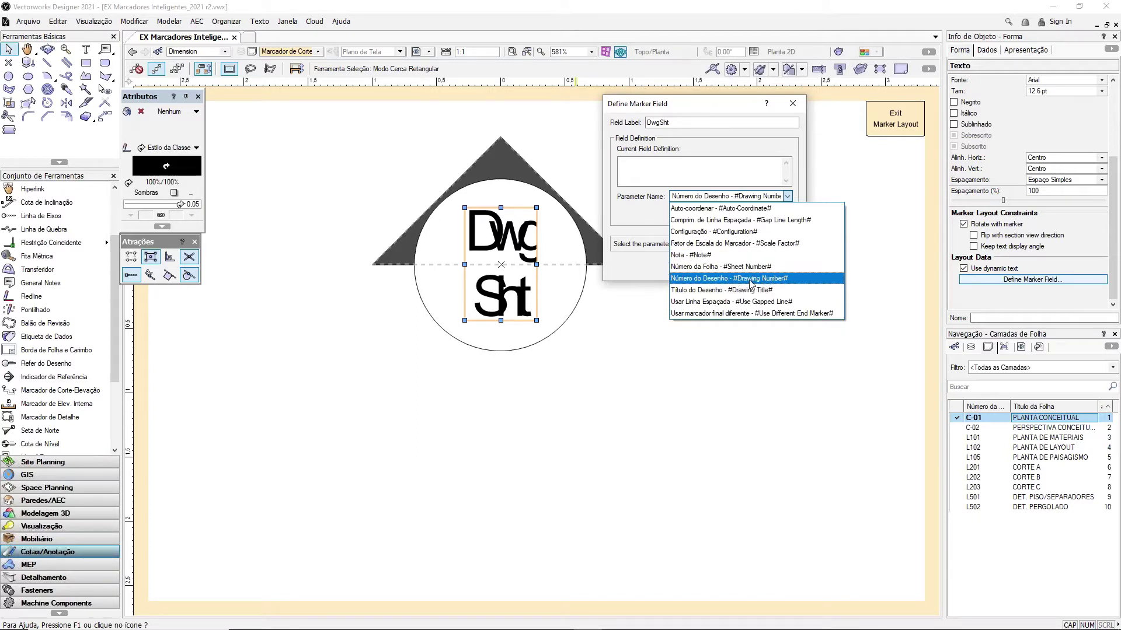
left_click(747, 279)
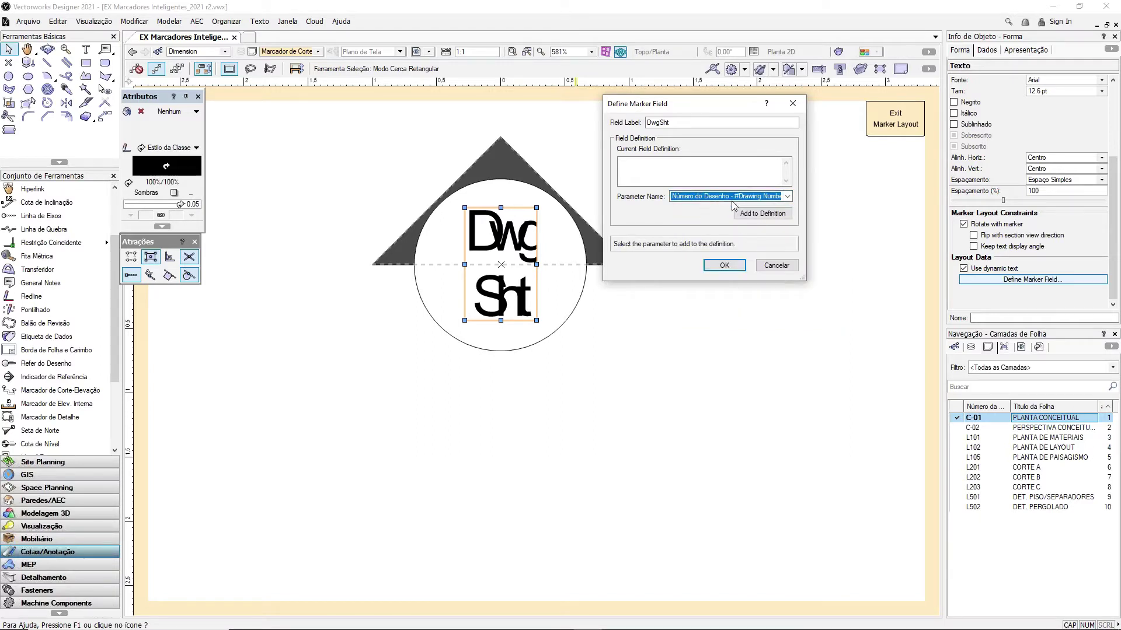
left_click(768, 216)
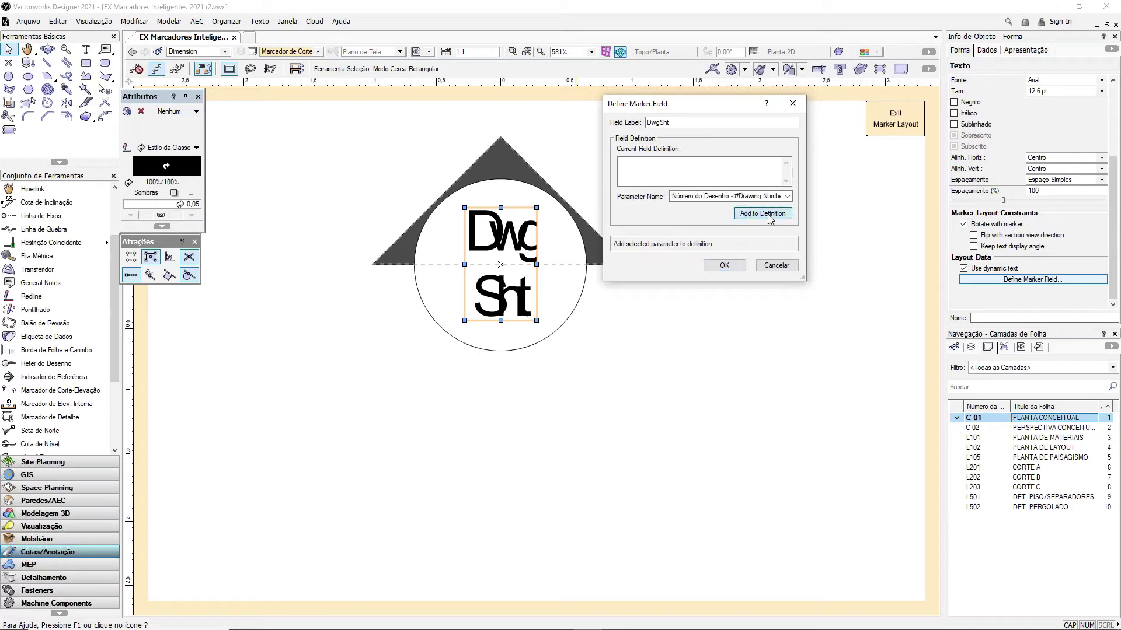
triple_click(738, 172)
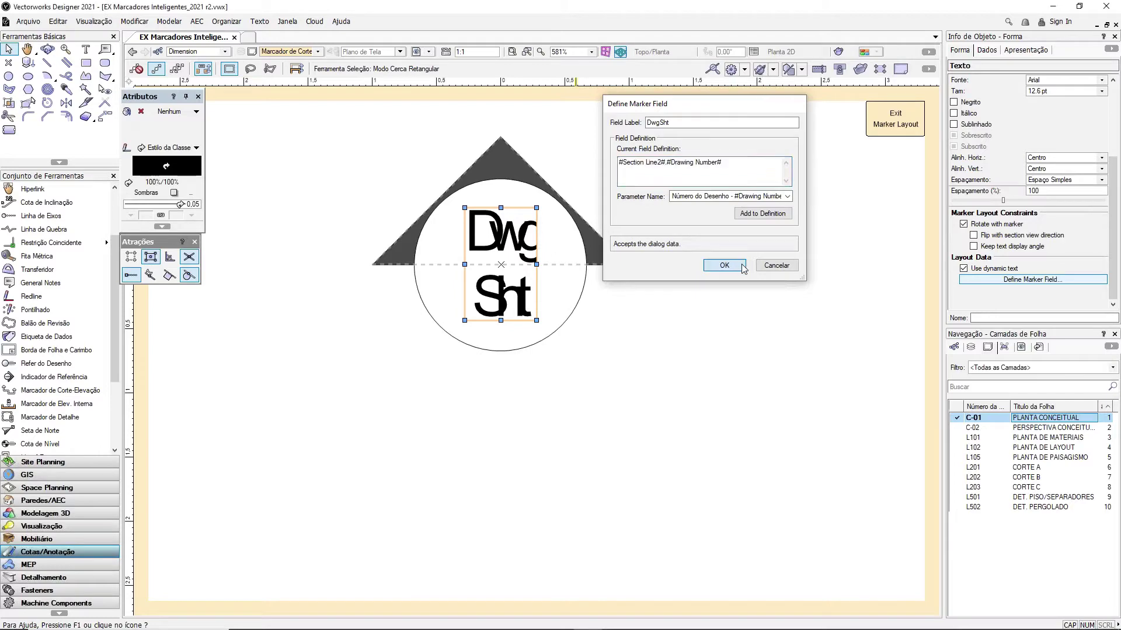
left_click(724, 266)
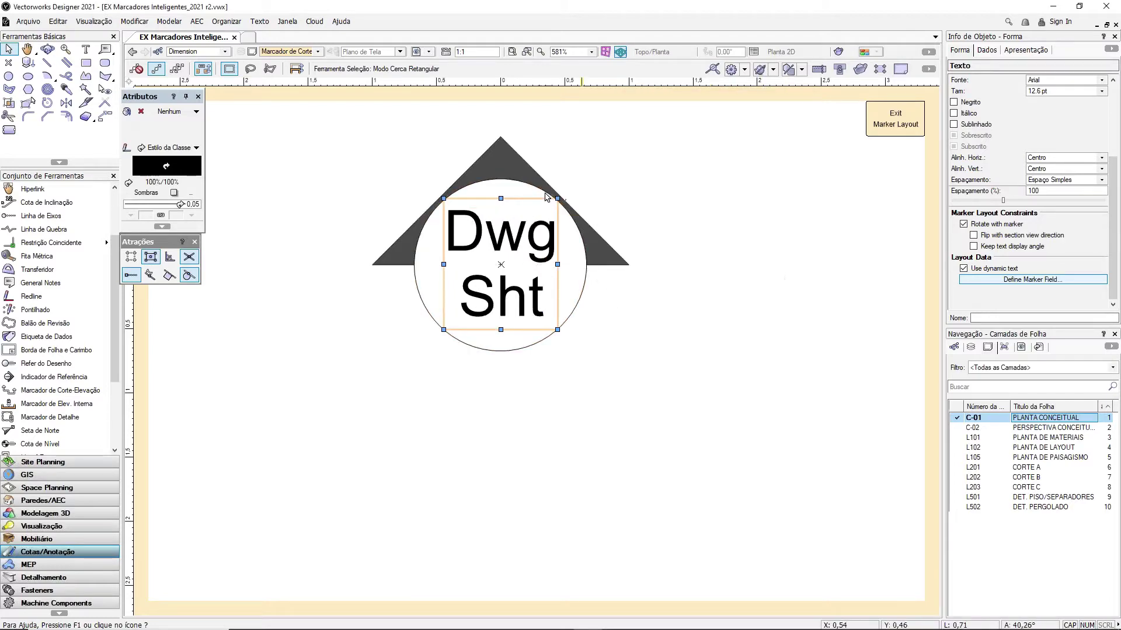
Step: Exit the start marker layout and move the style dialog clear of section marker C
left_click(880, 129)
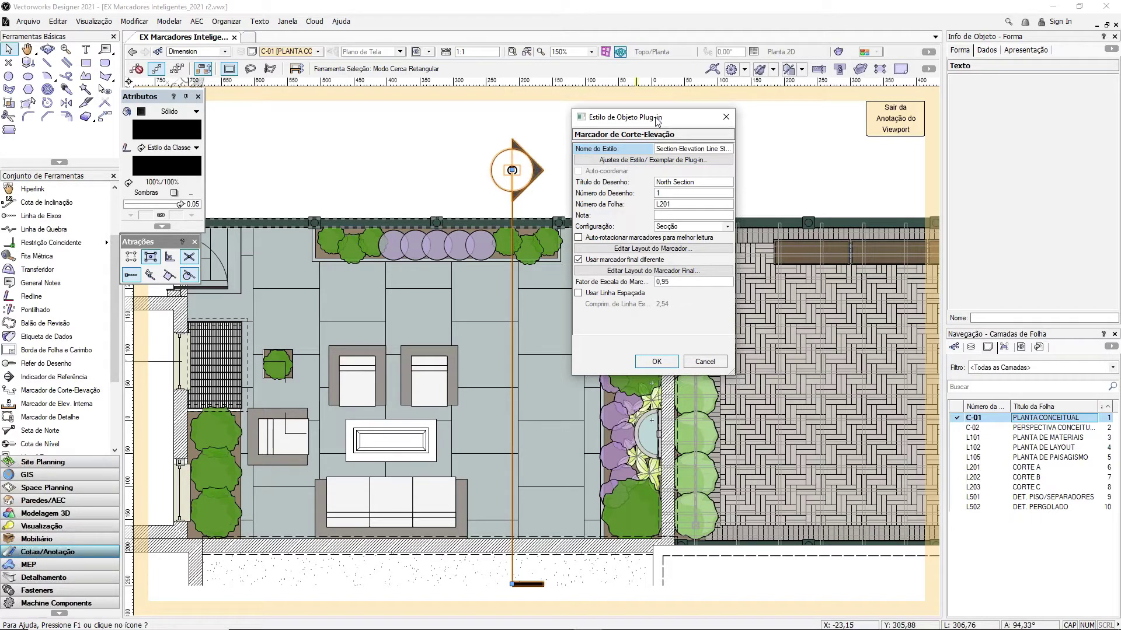
left_click_drag(658, 120, 652, 109)
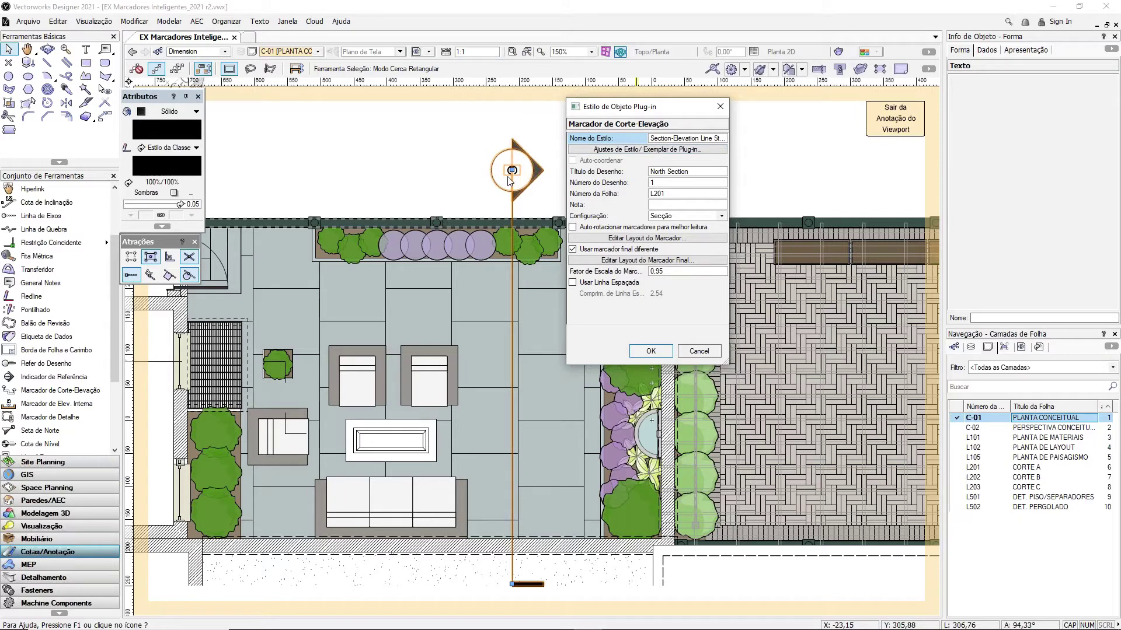
left_click_drag(632, 110, 623, 113)
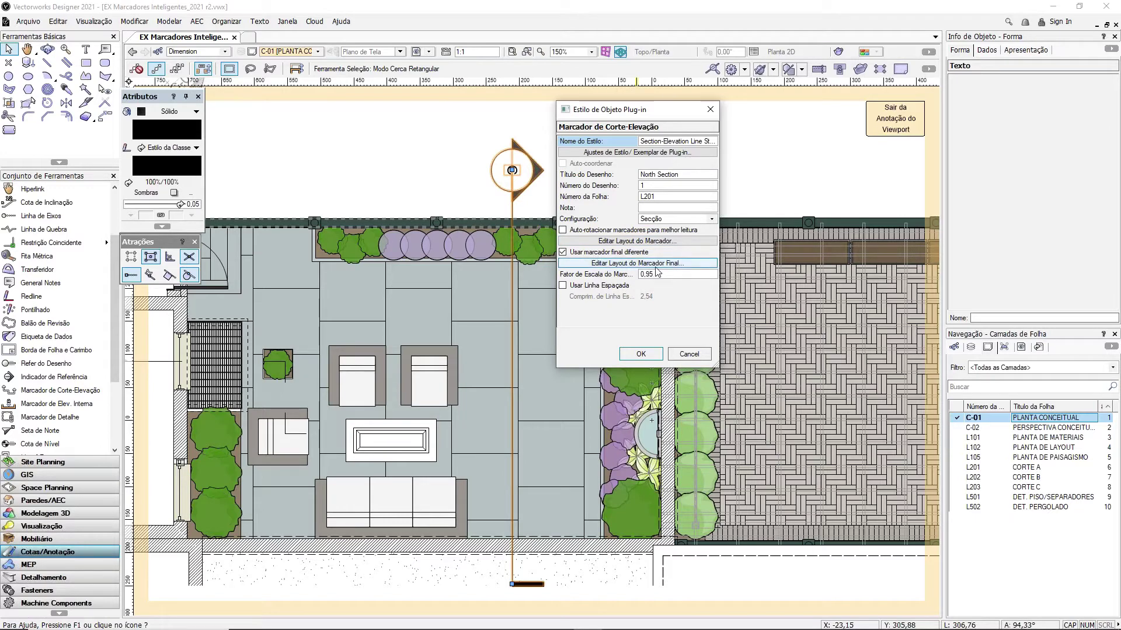
Step: Keep a different end marker enabled in the style, open the end marker layout and delete its black bar
left_click(572, 254)
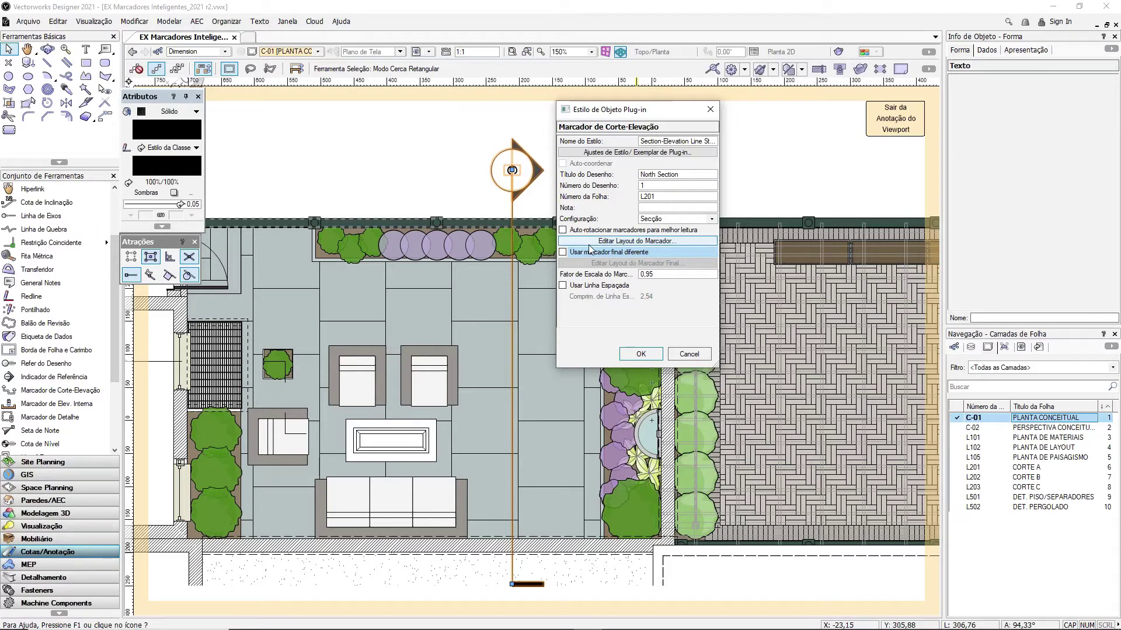
left_click(563, 253)
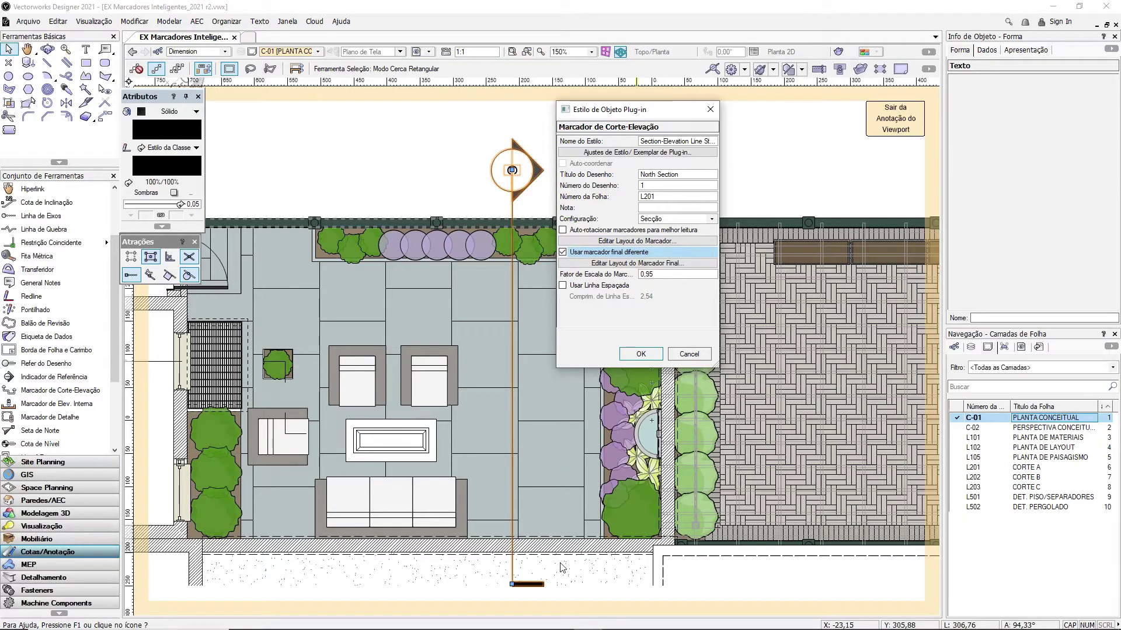
left_click(633, 263)
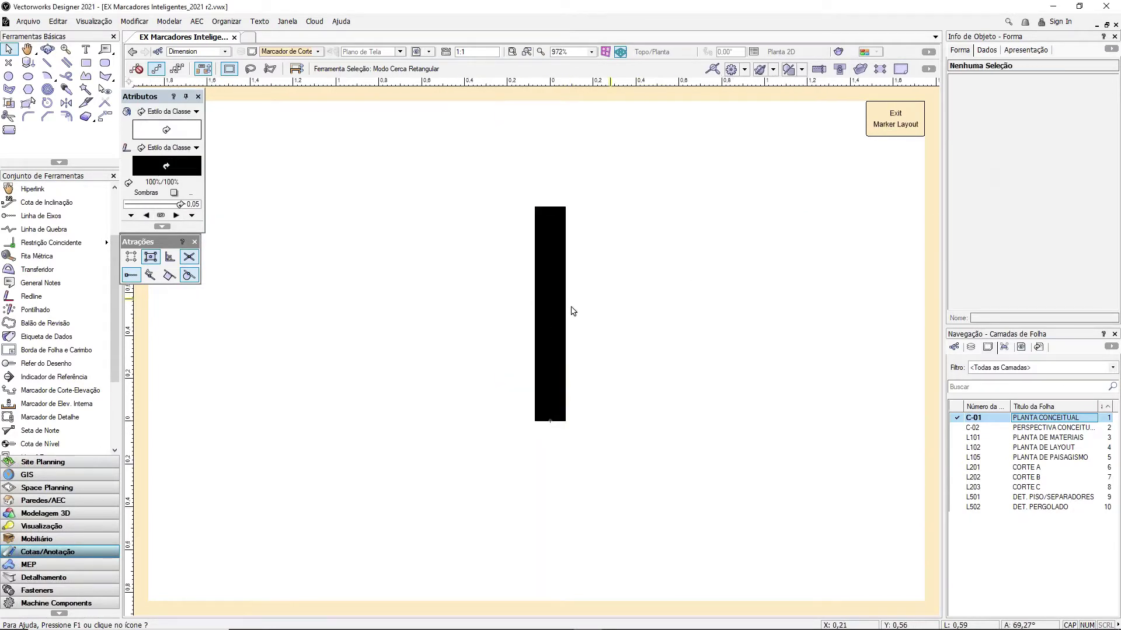
left_click(550, 313)
key("Delete")
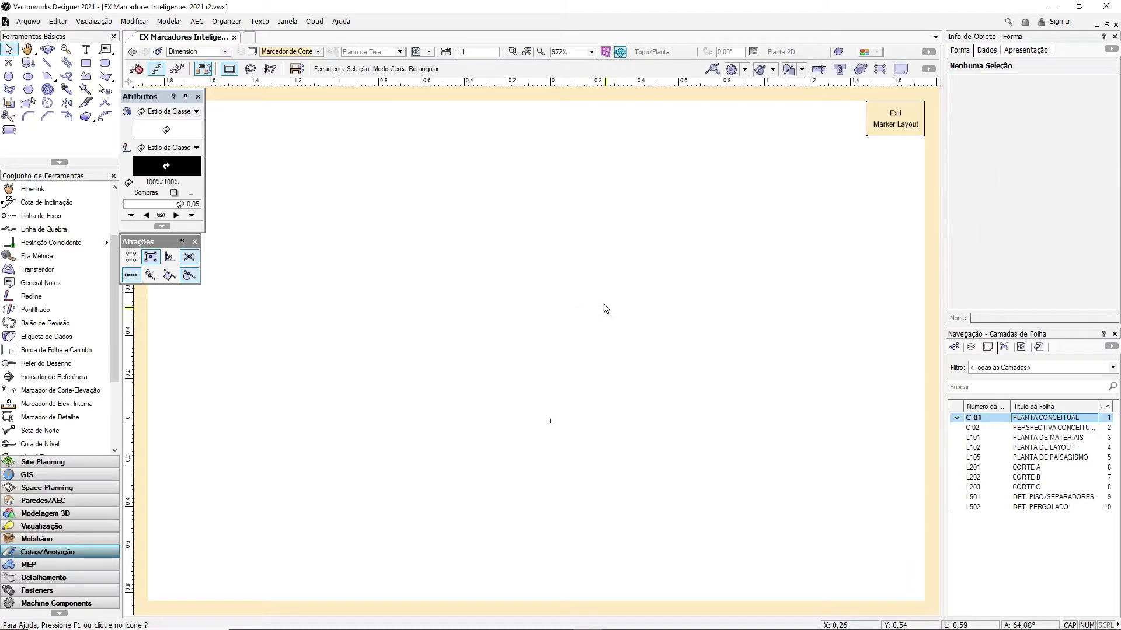
key("3")
left_click(549, 421)
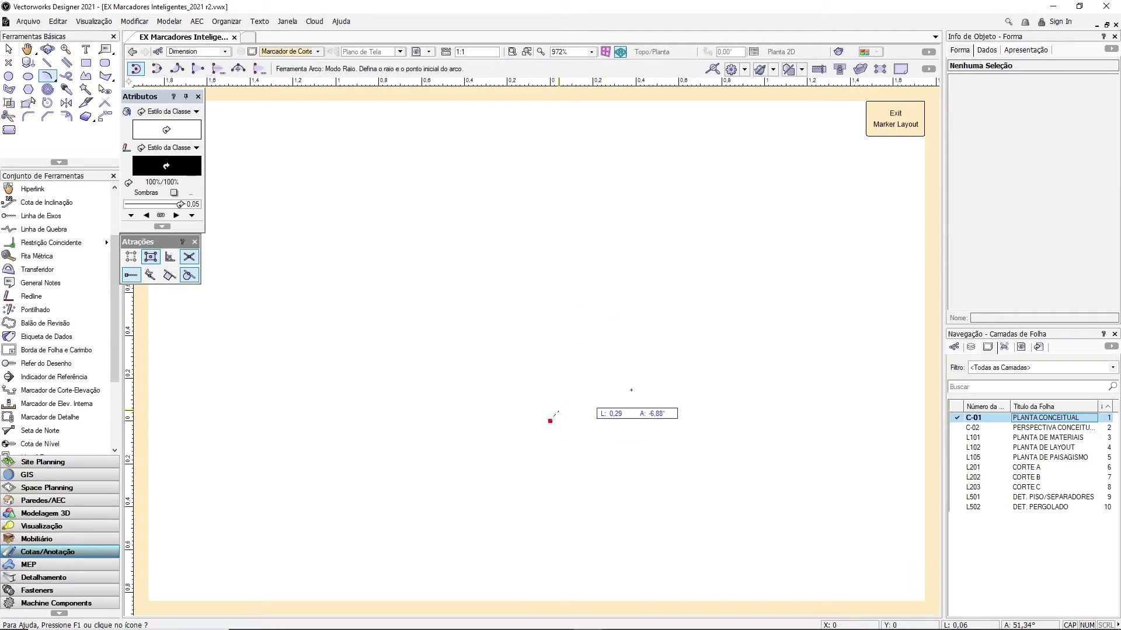
key("Escape")
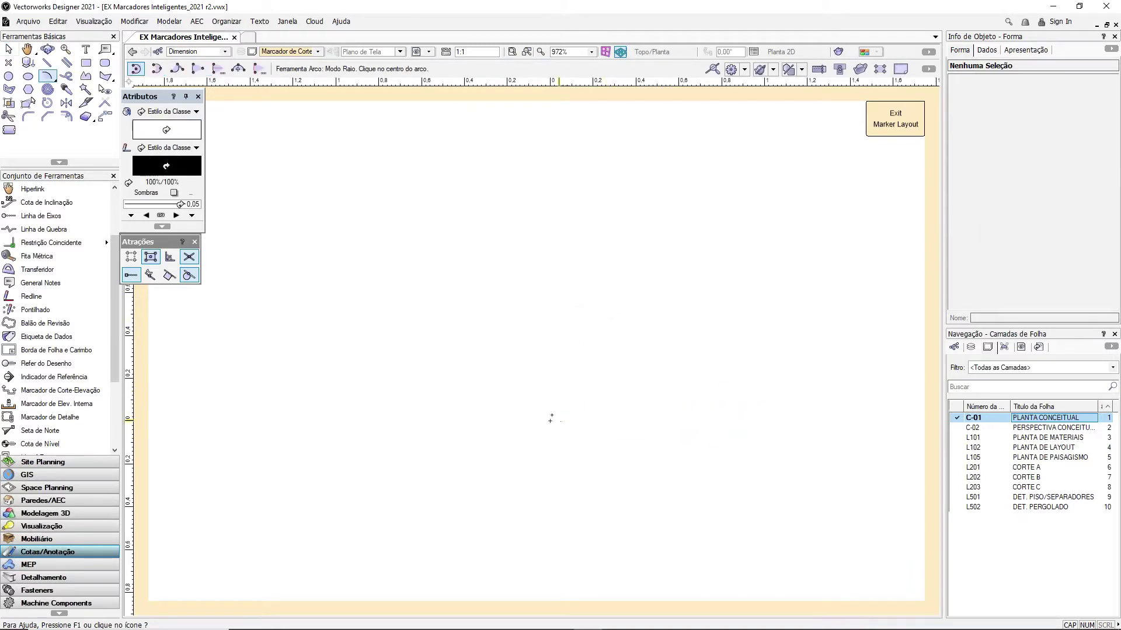
Step: Draw a rectangle about 0.64 by 0.09 starting at the page center of the end marker layout and fill it with Gray 80%
scroll(552, 415, "up", 1)
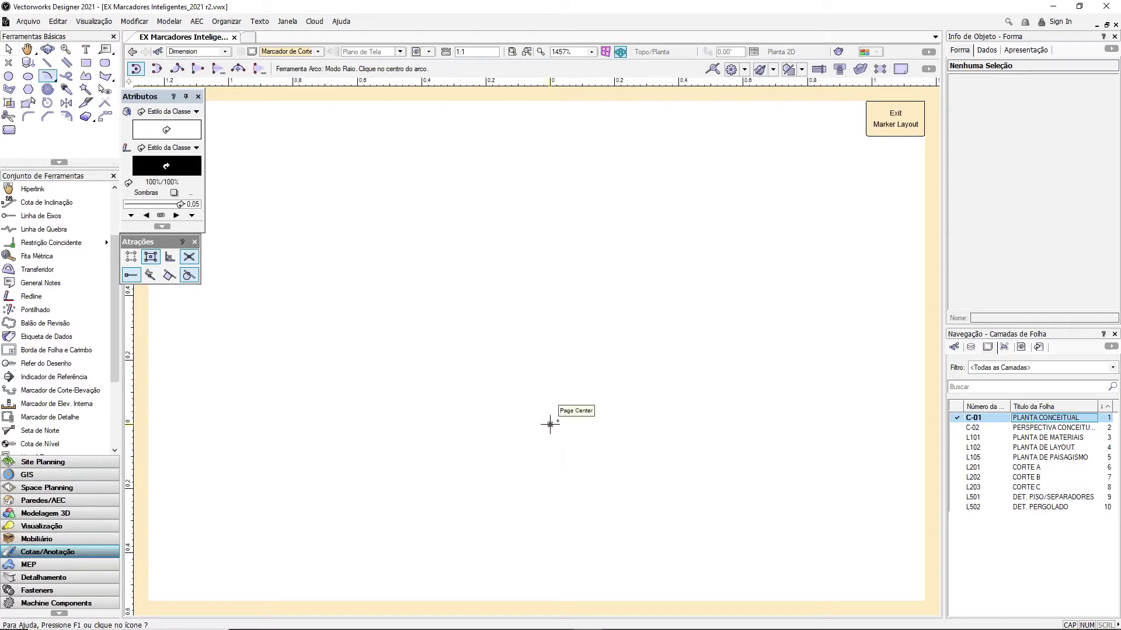
key("4")
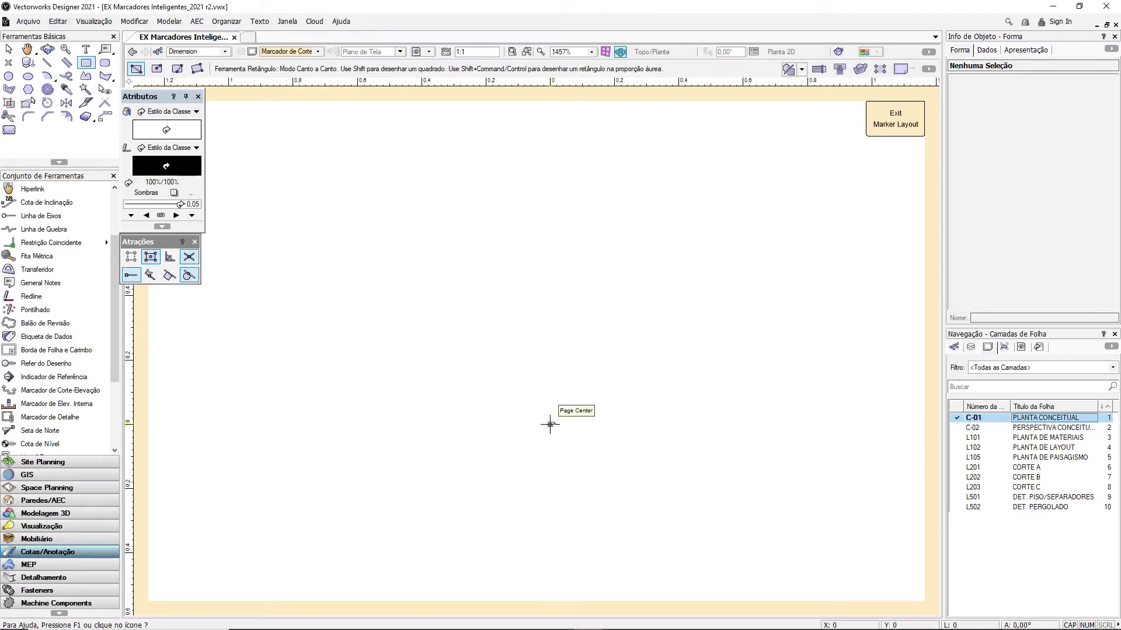
left_click(550, 424)
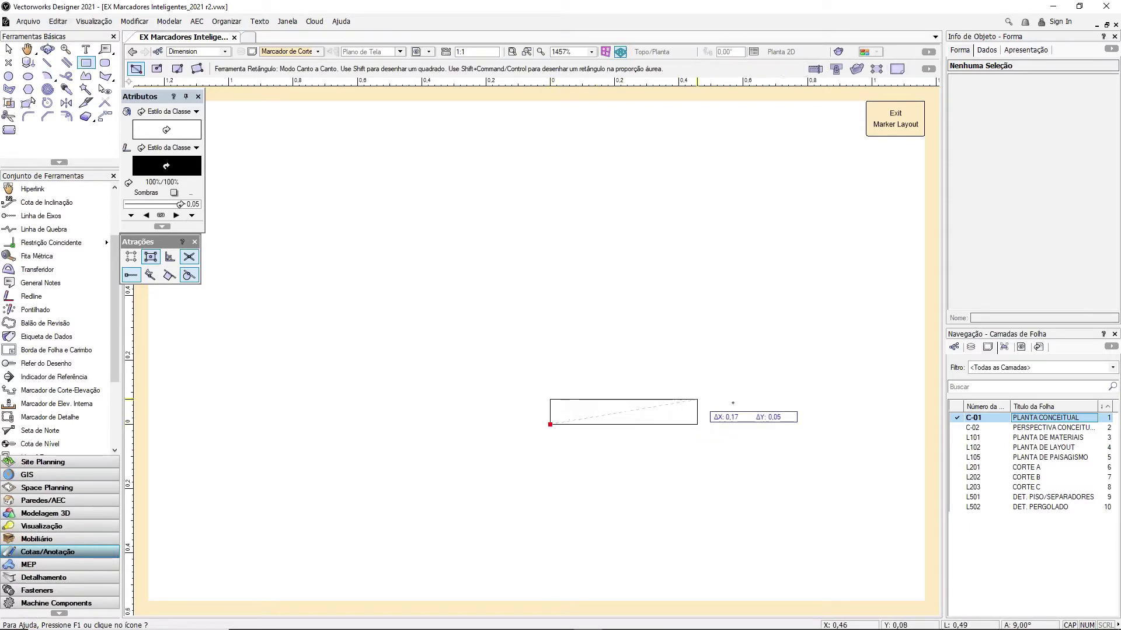
left_click(756, 395)
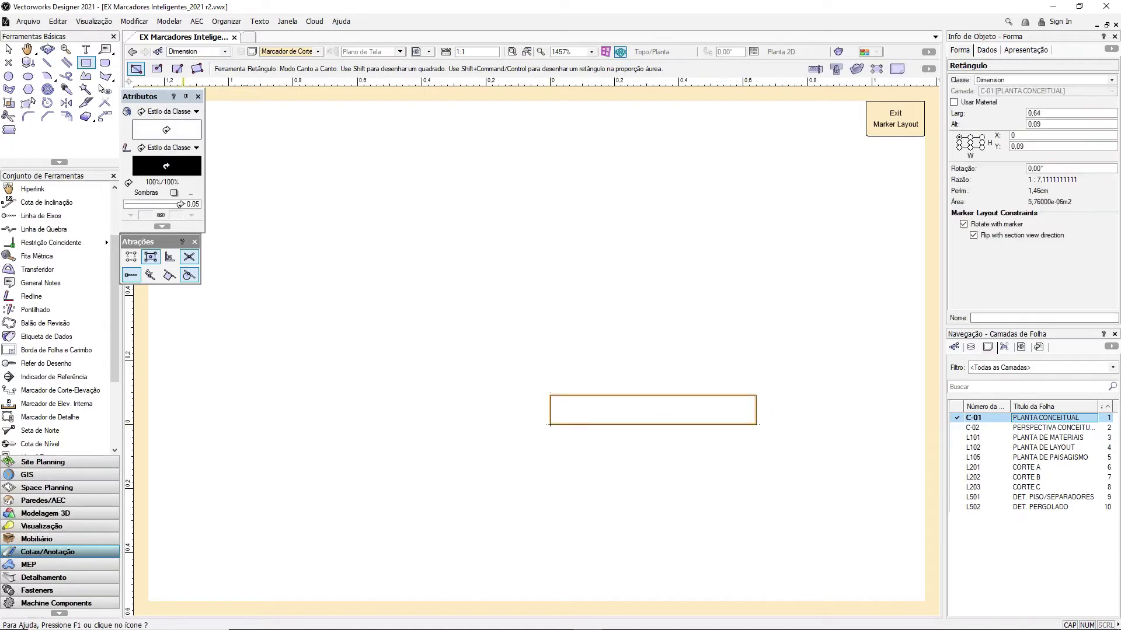
left_click(185, 135)
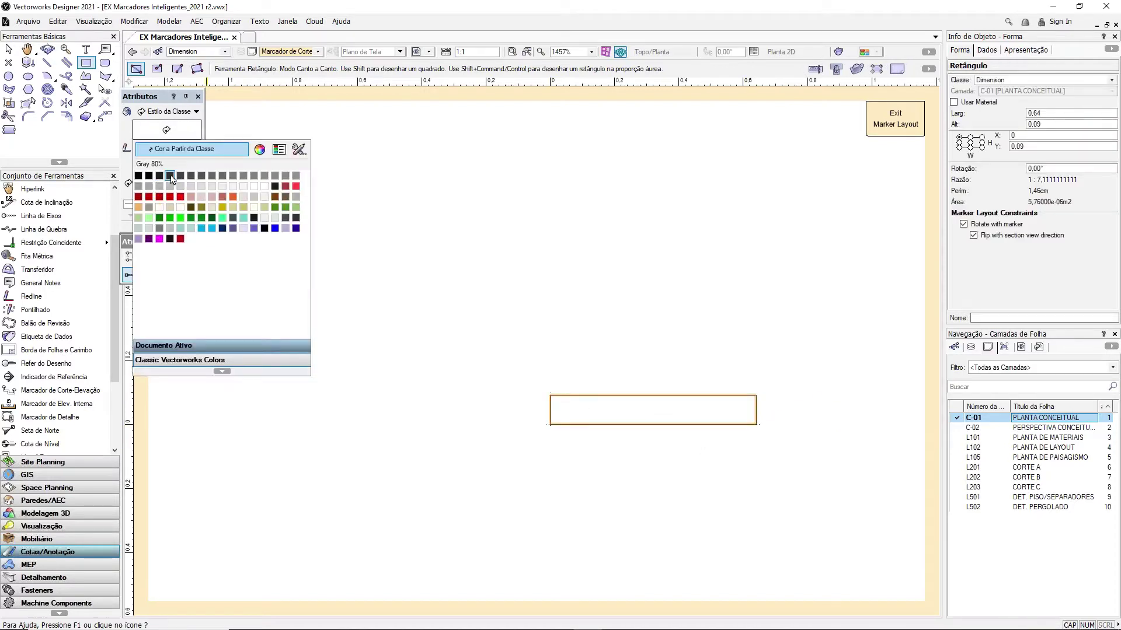
left_click(173, 181)
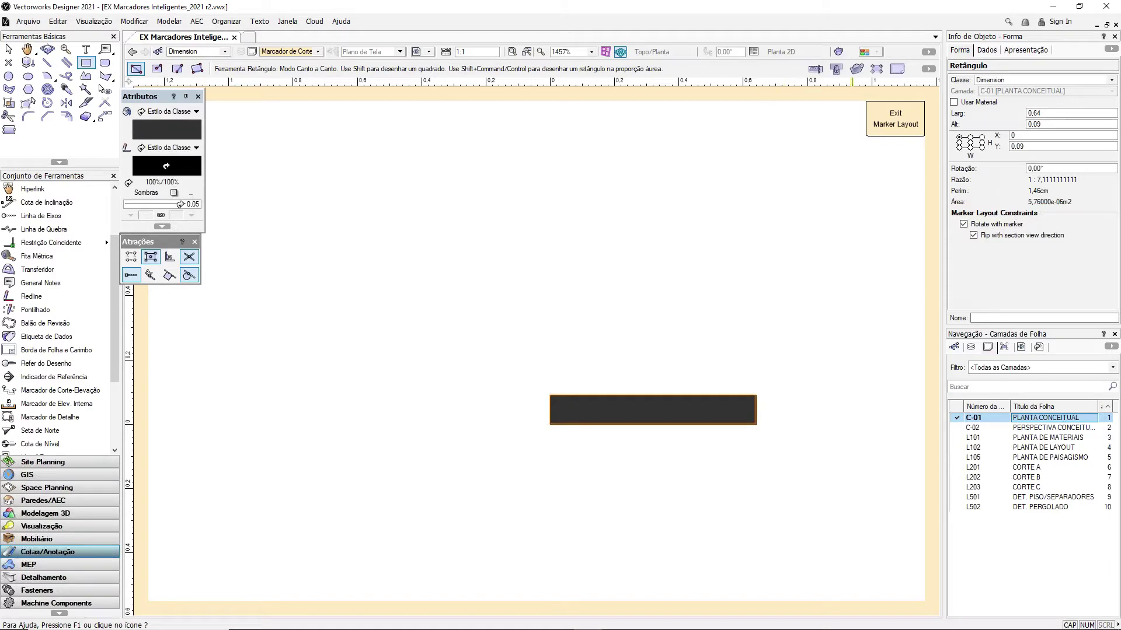
Step: Exit the end marker layout, accept the style changes and inspect section marker C's redesigned end on the plan
left_click(912, 122)
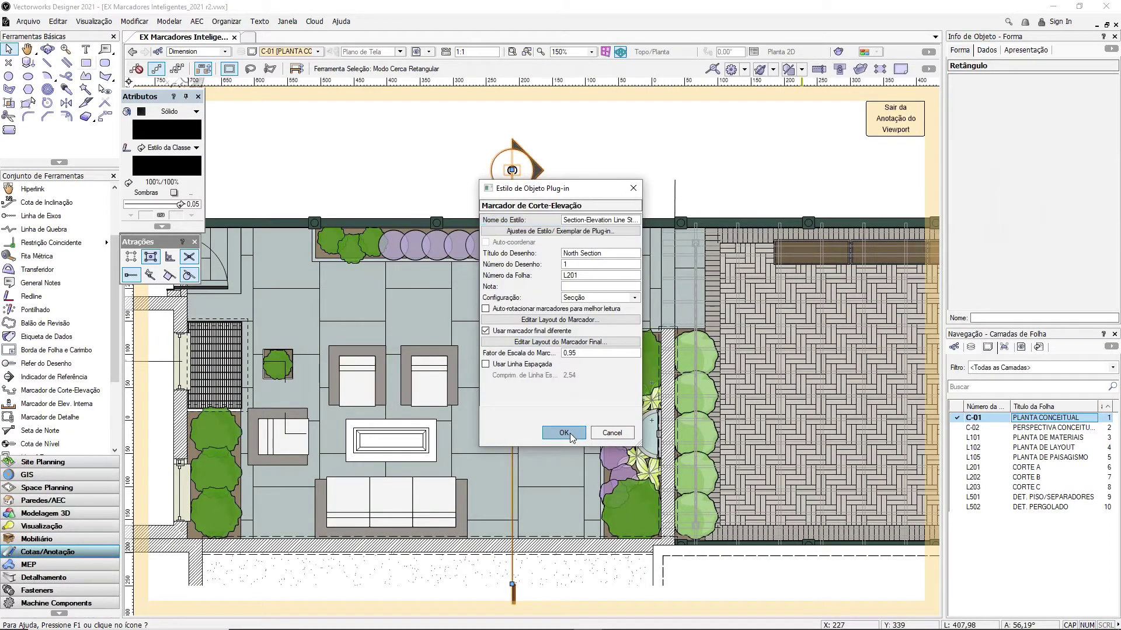
left_click(564, 432)
scroll(528, 380, "down", 3)
scroll(528, 379, "up", 4)
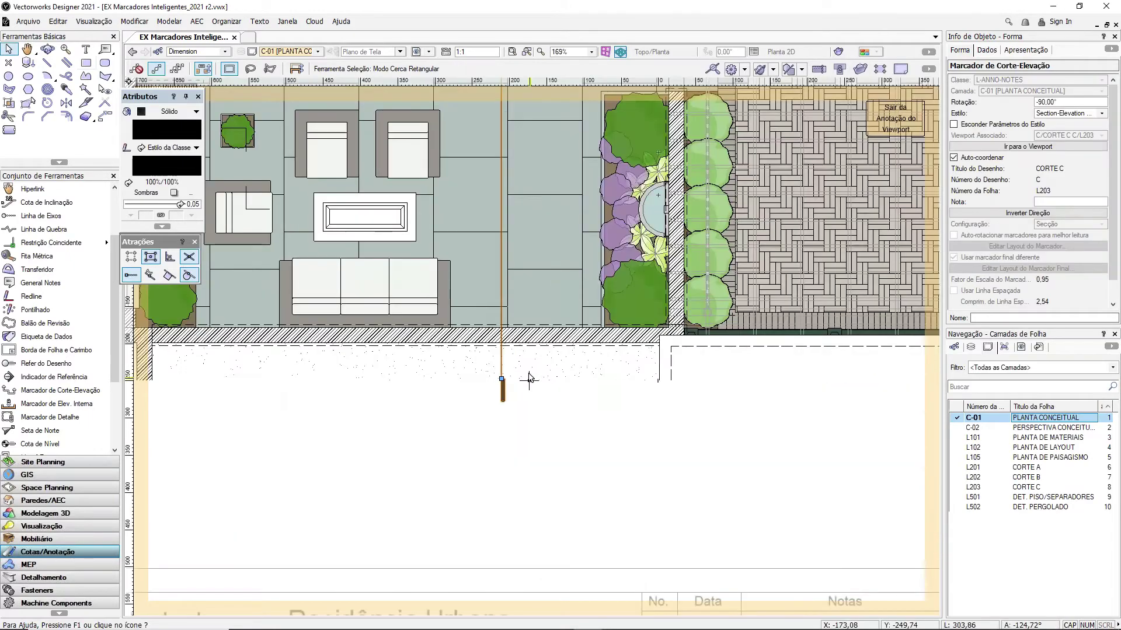
scroll(528, 380, "up", 1)
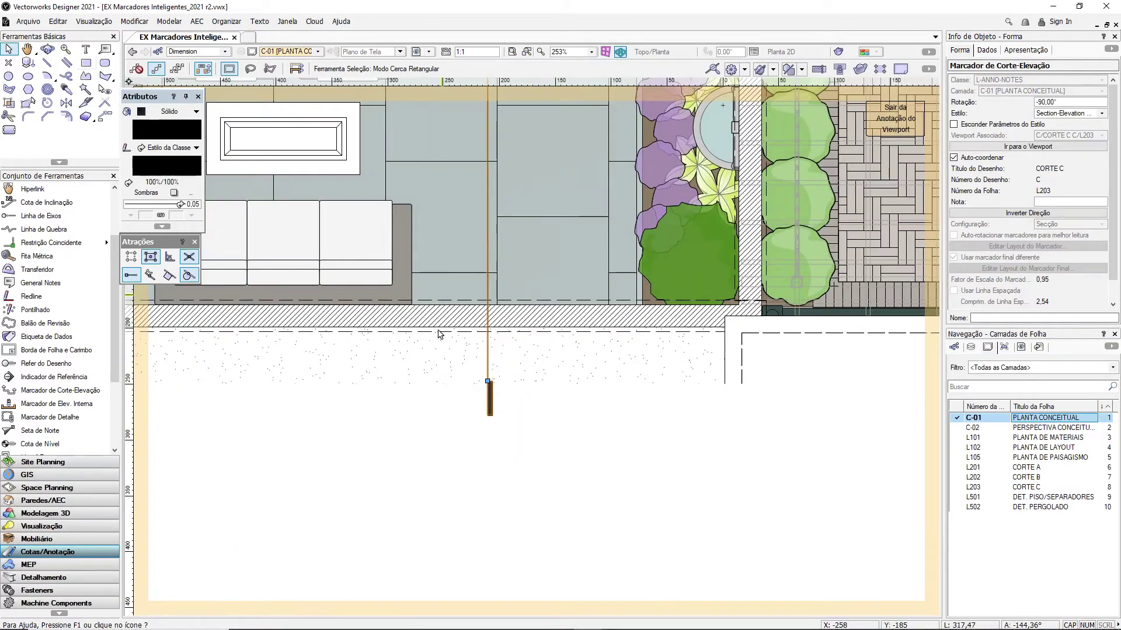
scroll(530, 433, "down", 3)
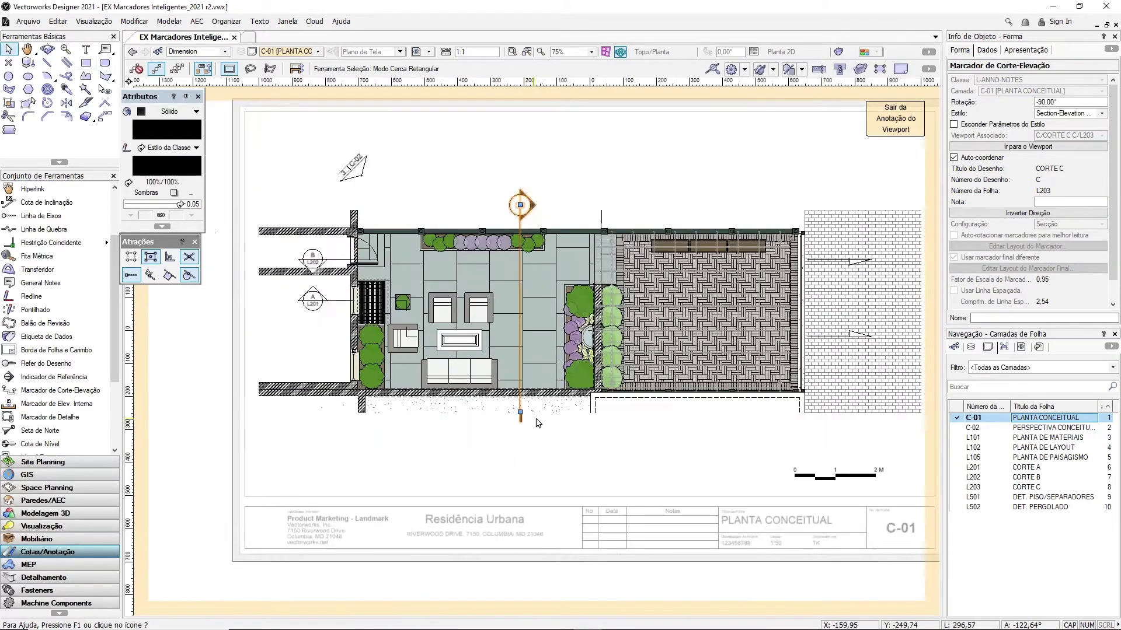
scroll(537, 423, "up", 3)
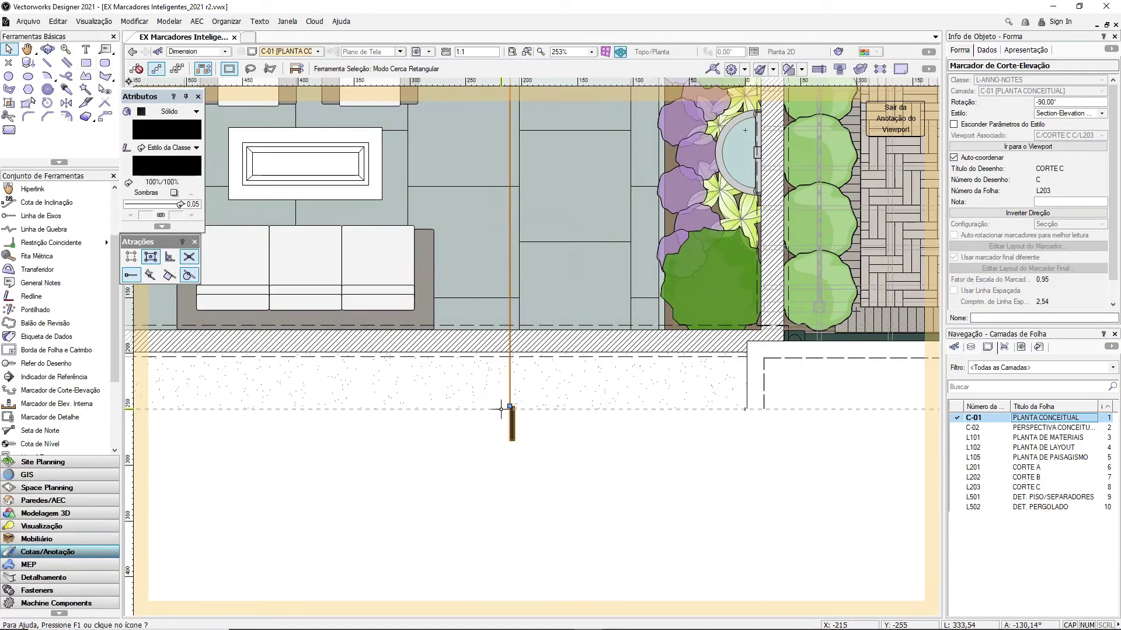
scroll(500, 409, "down", 3)
left_click(536, 240)
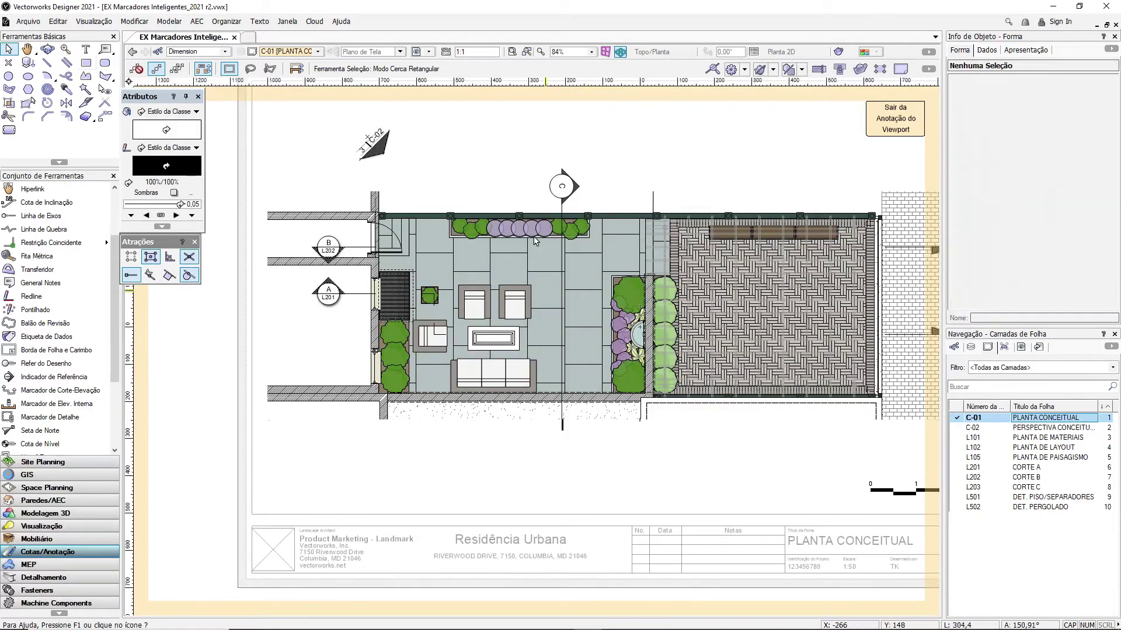
left_click(561, 184)
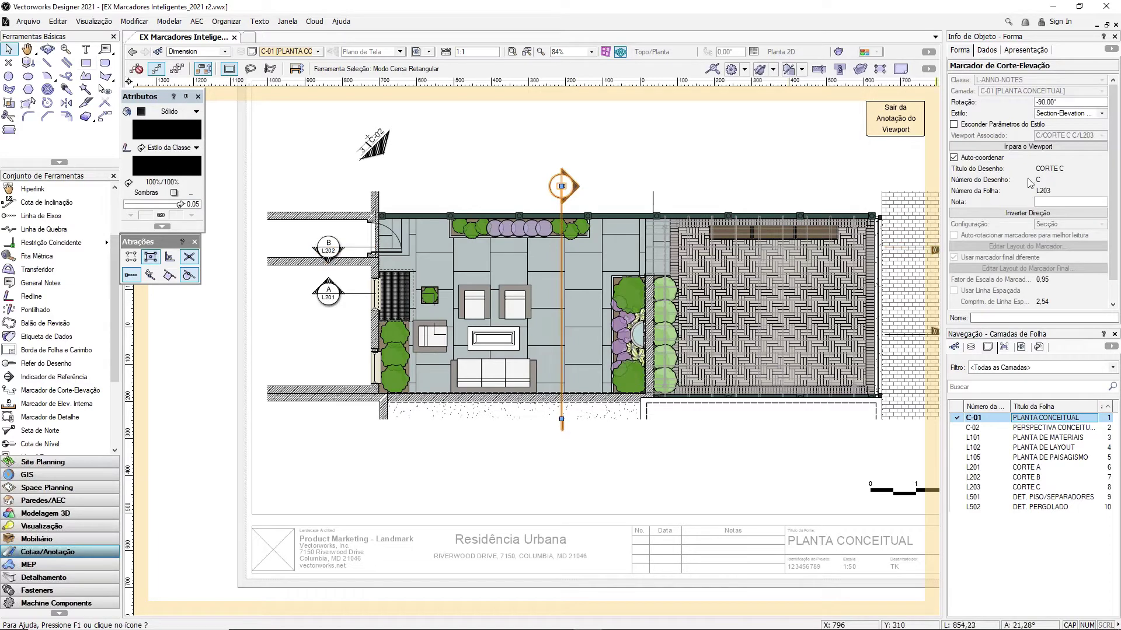
Step: Replace the style of section marker B with Section-Elevation Line Style
left_click(319, 245)
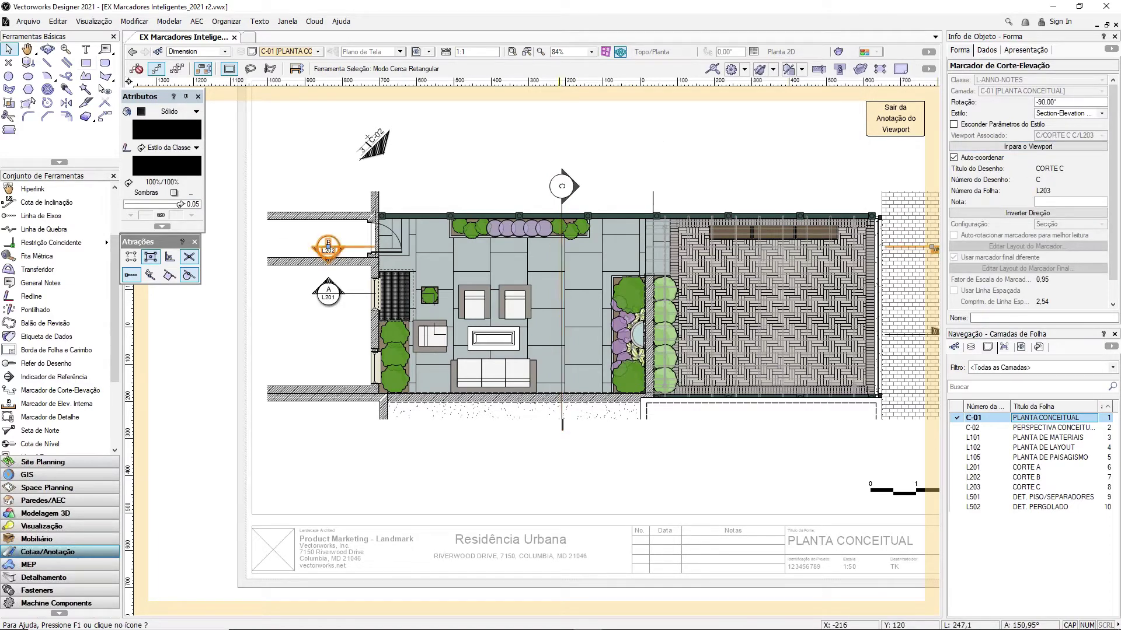
left_click(1058, 112)
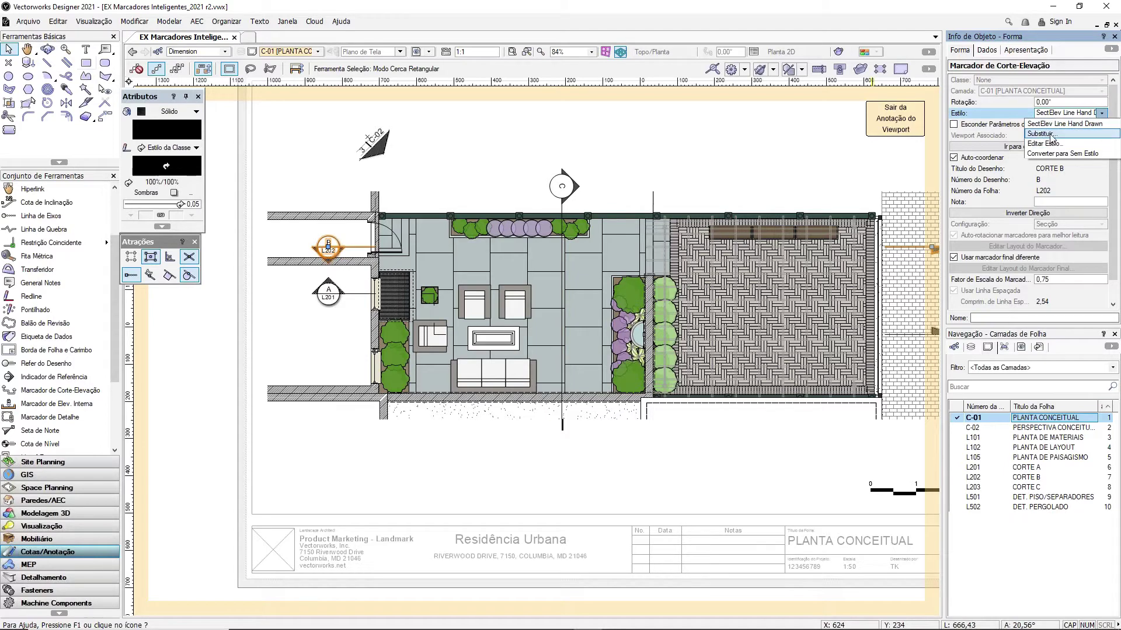
left_click(1050, 134)
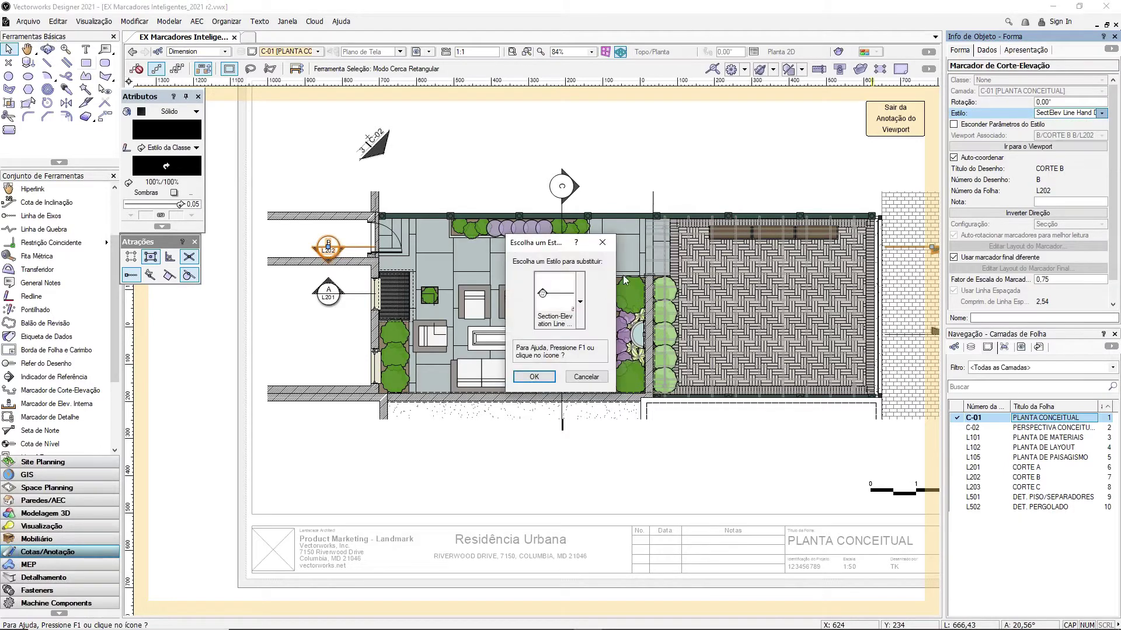
left_click(576, 292)
double_click(745, 386)
left_click(549, 378)
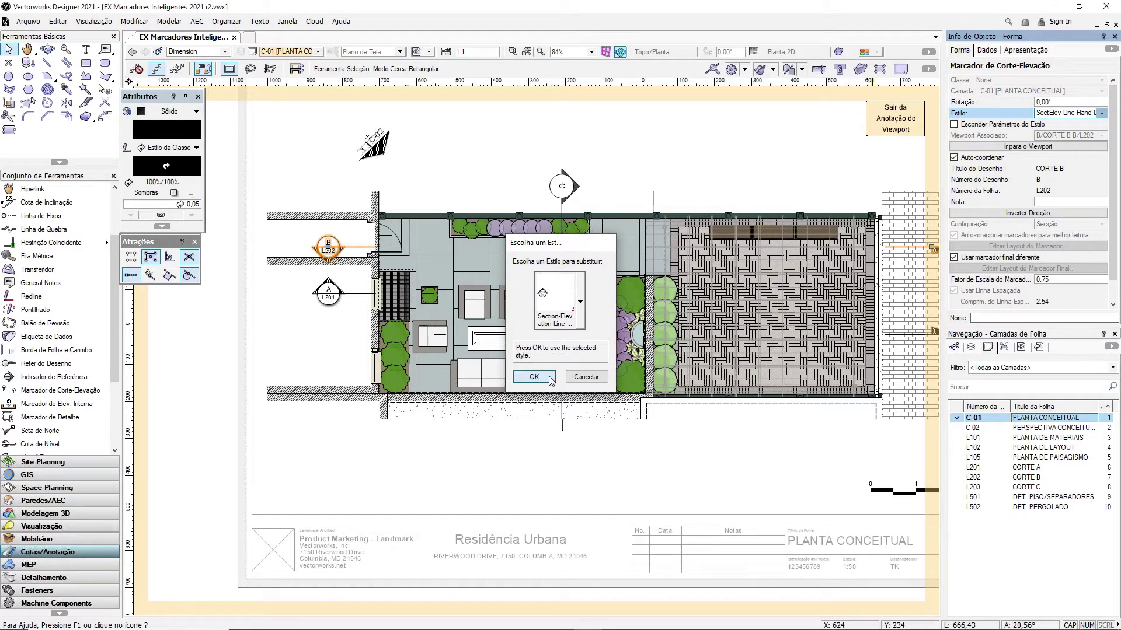
left_click(452, 167)
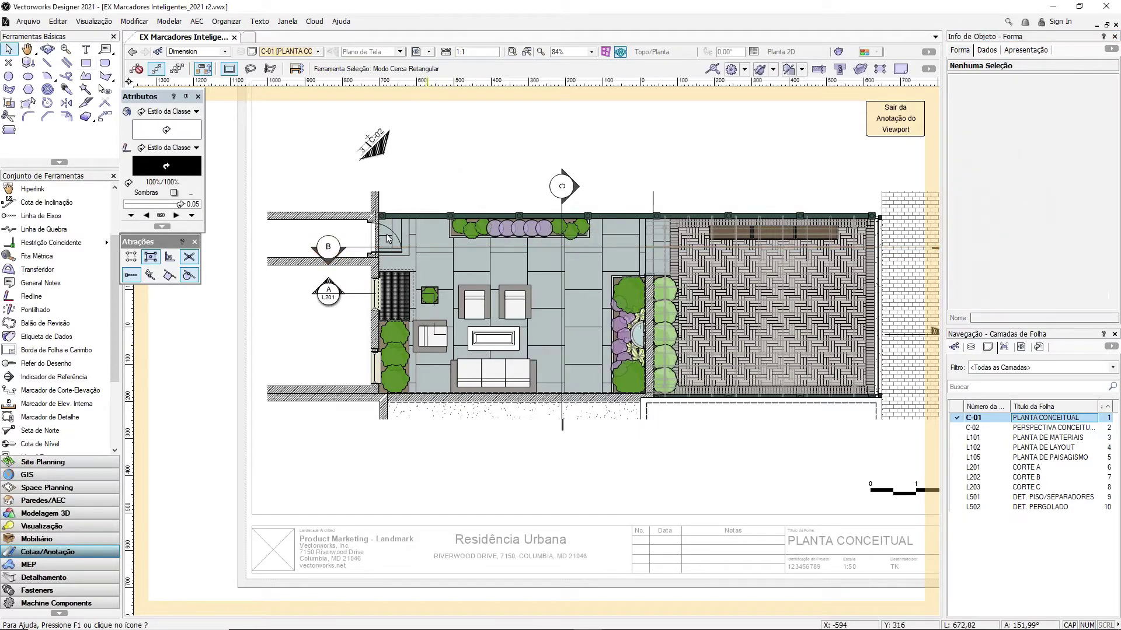
Step: Examine both ends of section marker B and compare its style with section marker C
left_click(326, 244)
scroll(342, 242, "down", 2)
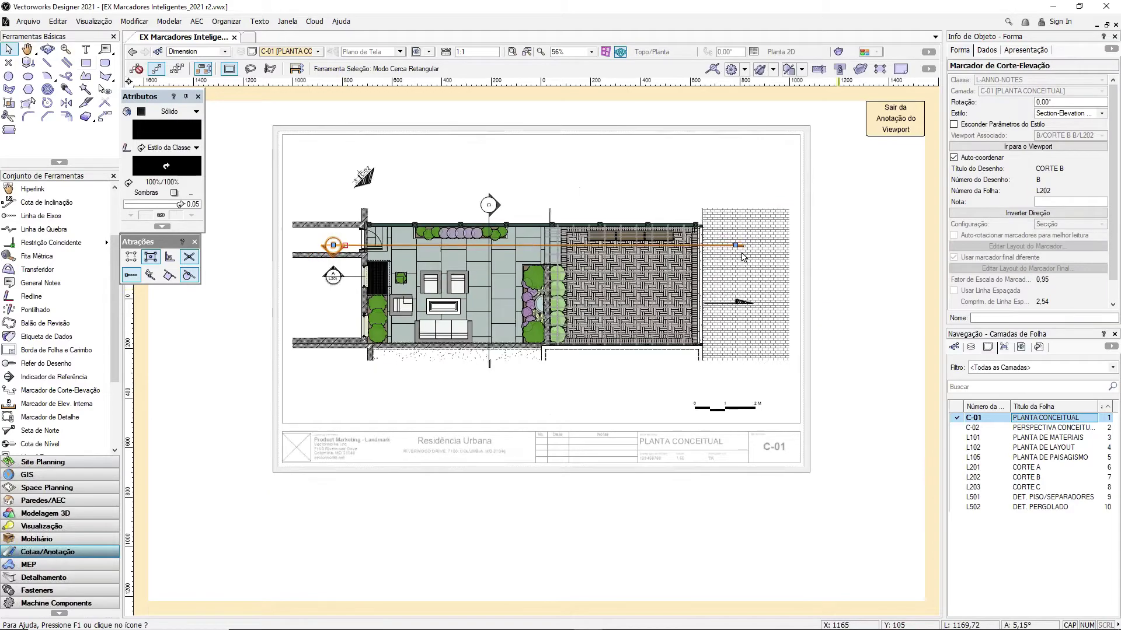
scroll(743, 256, "up", 5)
scroll(525, 245, "down", 3)
scroll(421, 174, "up", 4)
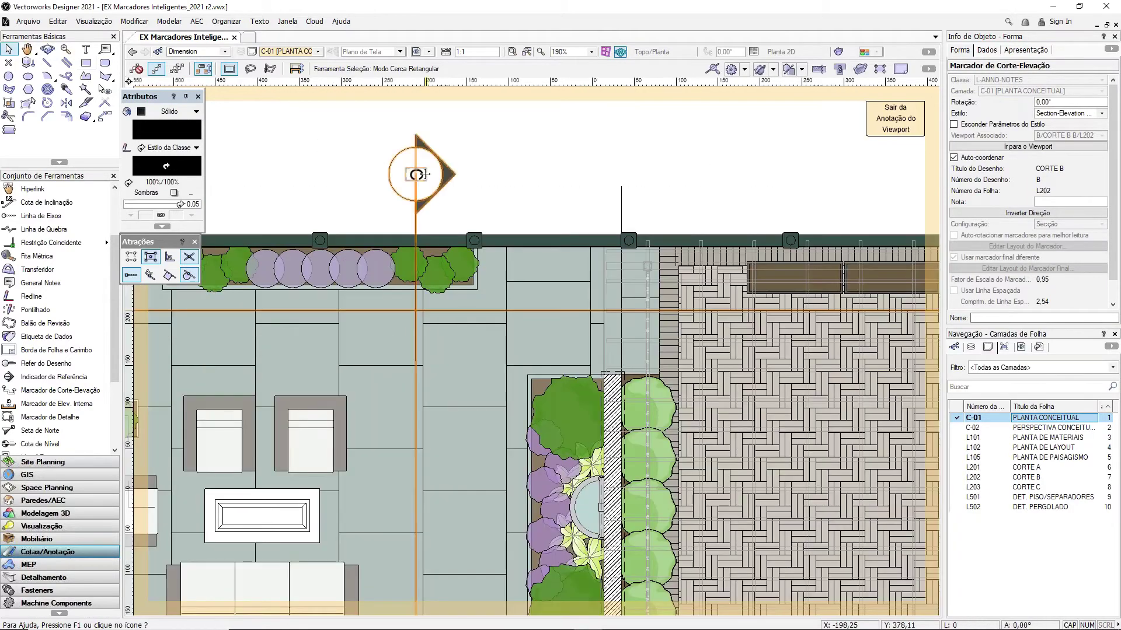
left_click(420, 174)
scroll(432, 167, "down", 2)
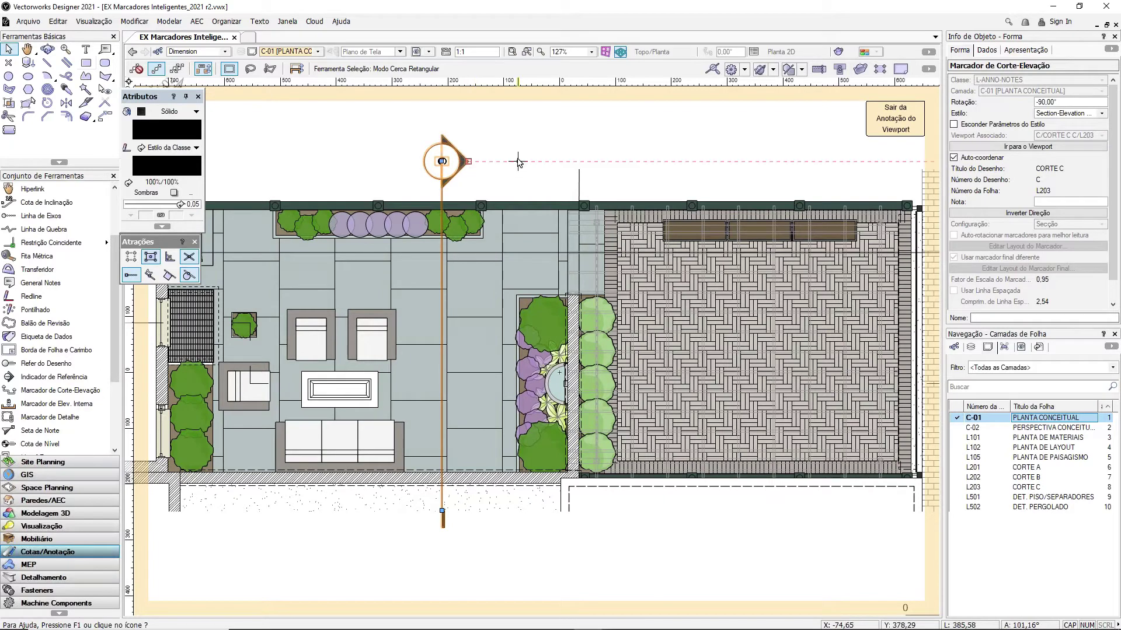
scroll(592, 131, "down", 2)
left_click(575, 142)
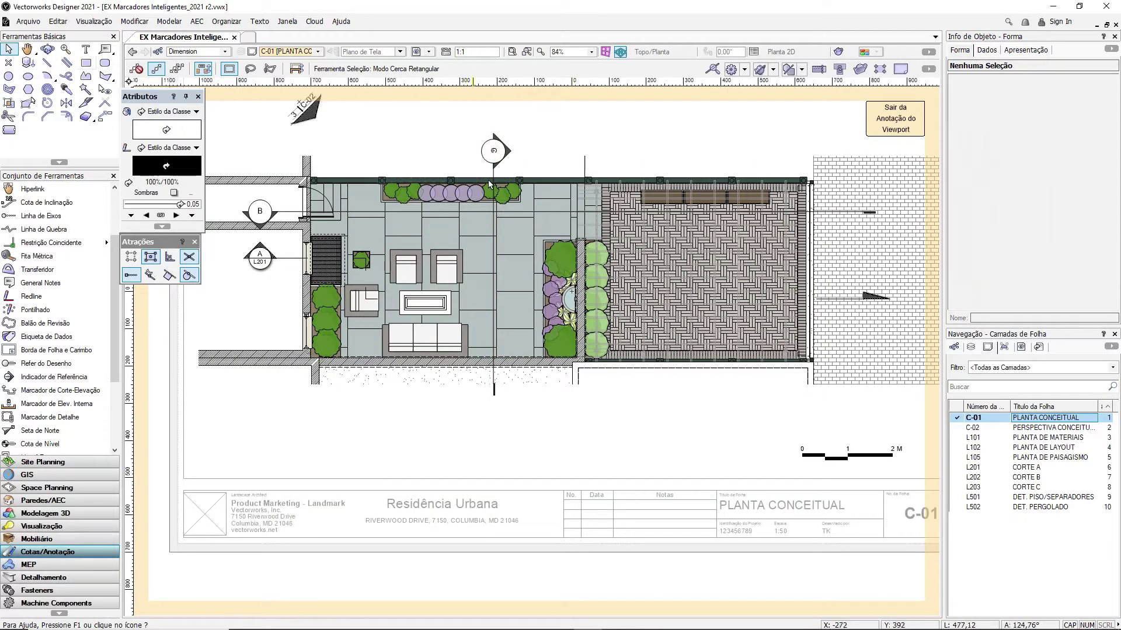
scroll(495, 151, "up", 2)
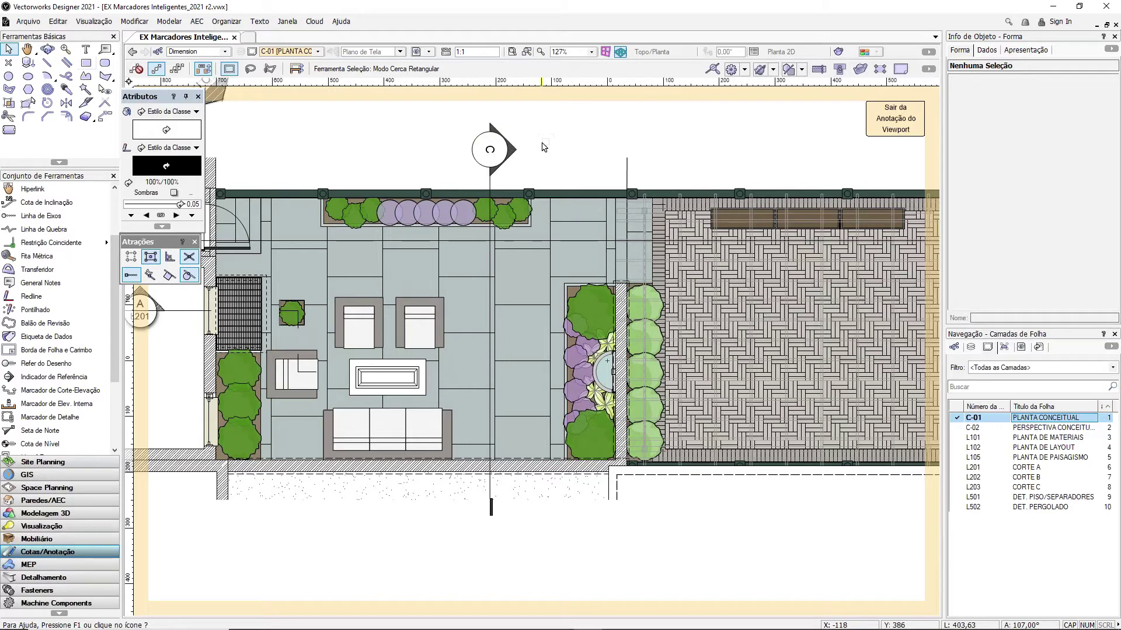
Step: Convert section marker C to unstyled so its marker layouts can be edited independently of the style
left_click(490, 149)
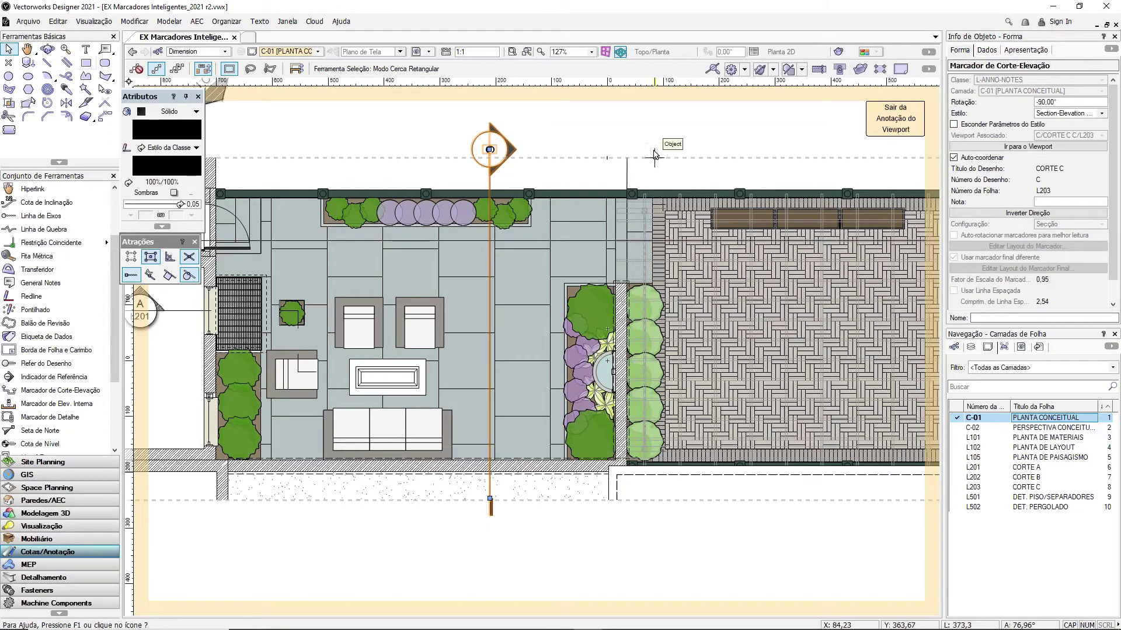
left_click(1059, 113)
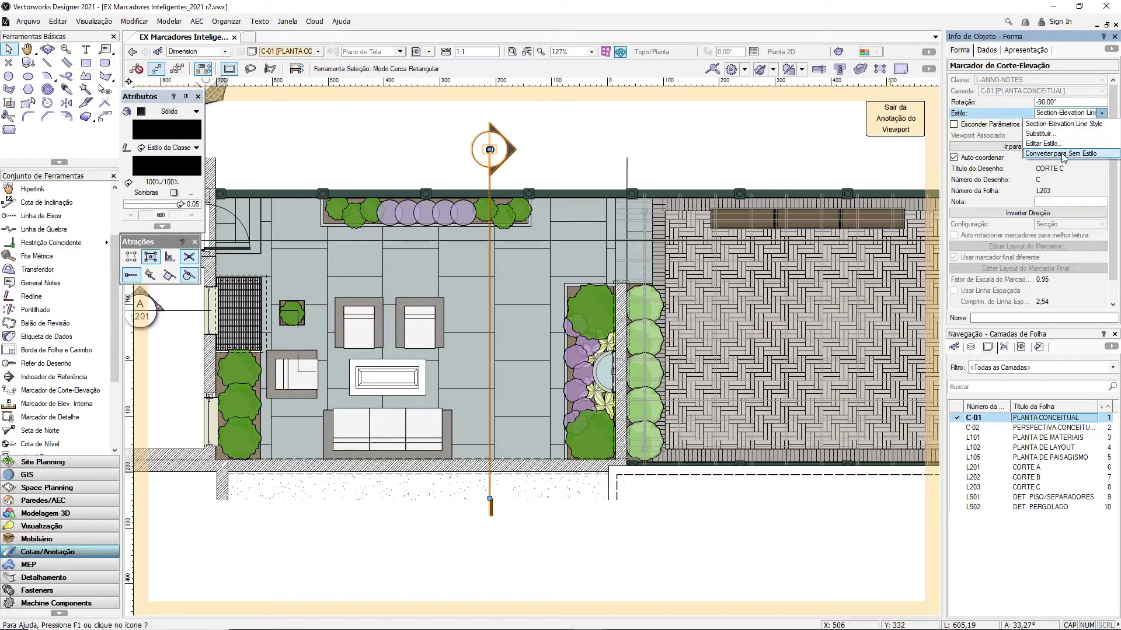
left_click(1063, 154)
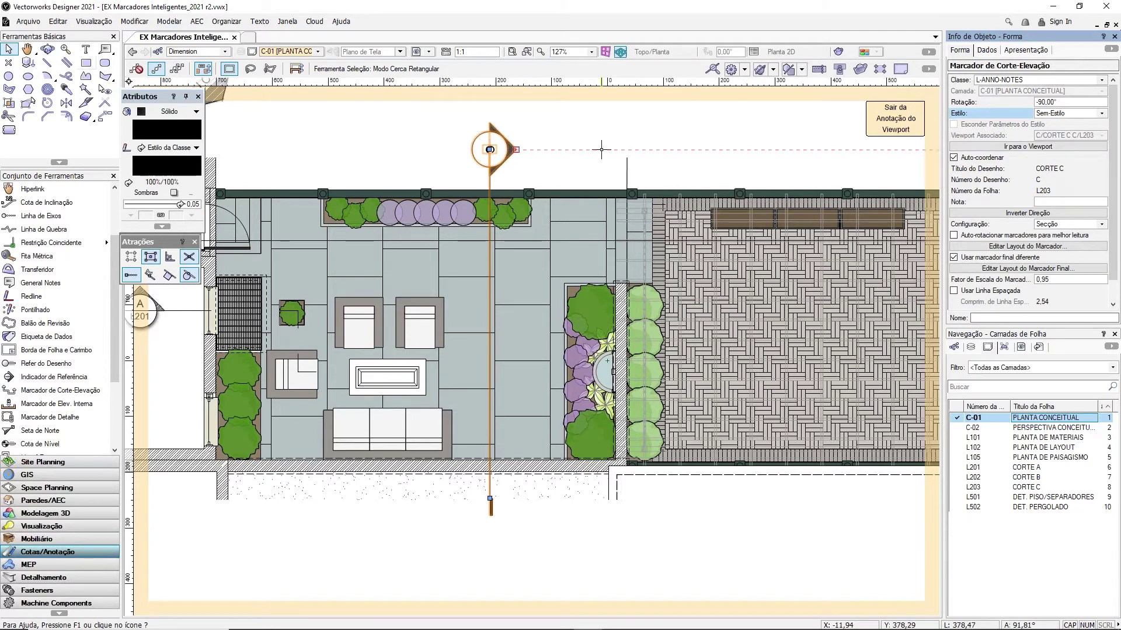
left_click(514, 171)
left_click(493, 139)
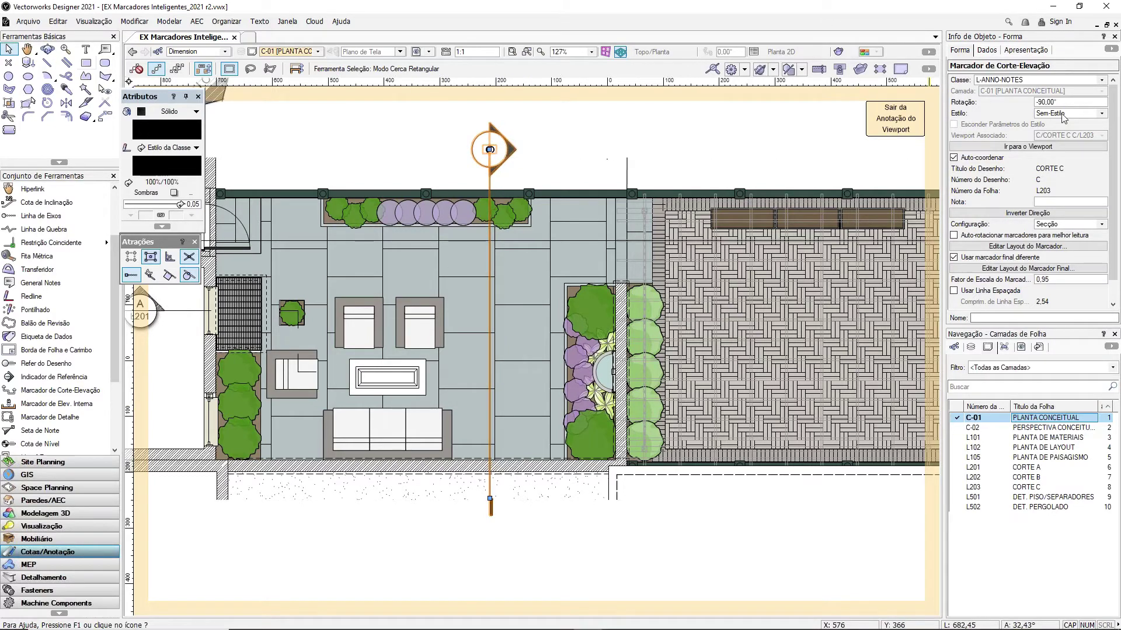
Step: Fill the triangle in section marker C's own start marker layout with black, exit the layout and check the marker on the plan
scroll(1049, 225, "down", 1)
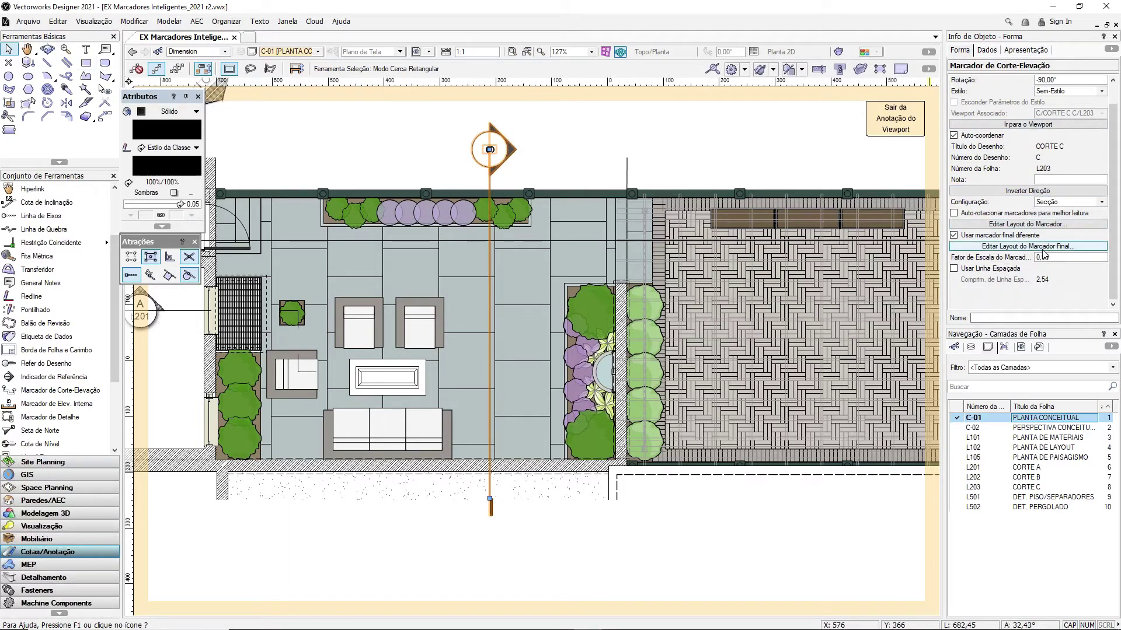
left_click(1057, 225)
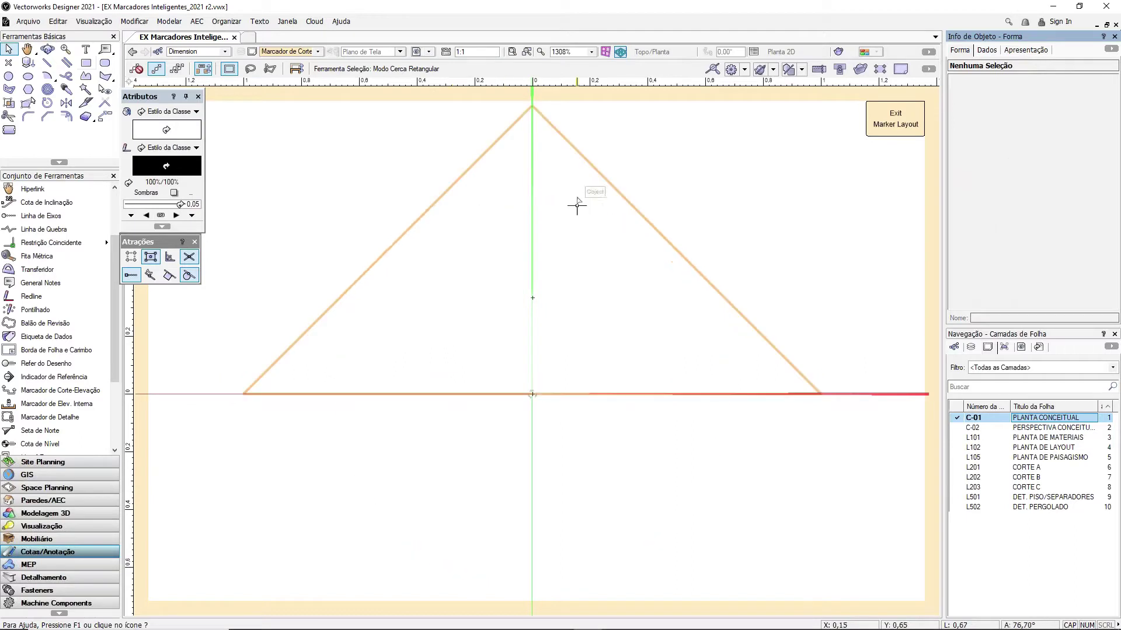
scroll(548, 198, "down", 4)
scroll(554, 200, "up", 3)
left_click(555, 200)
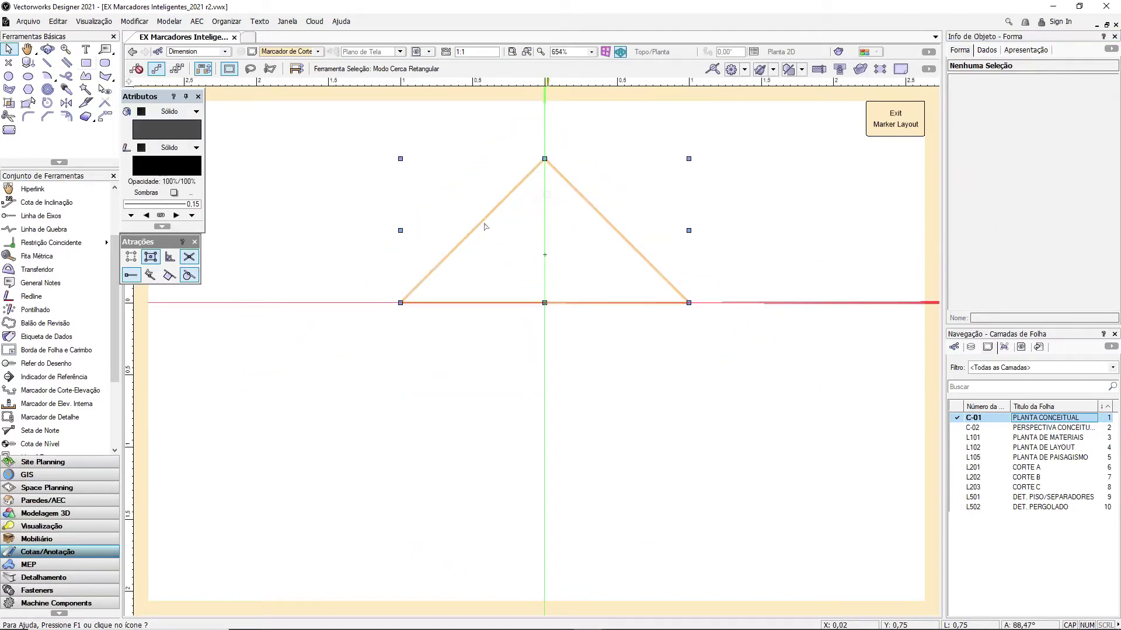
left_click(166, 129)
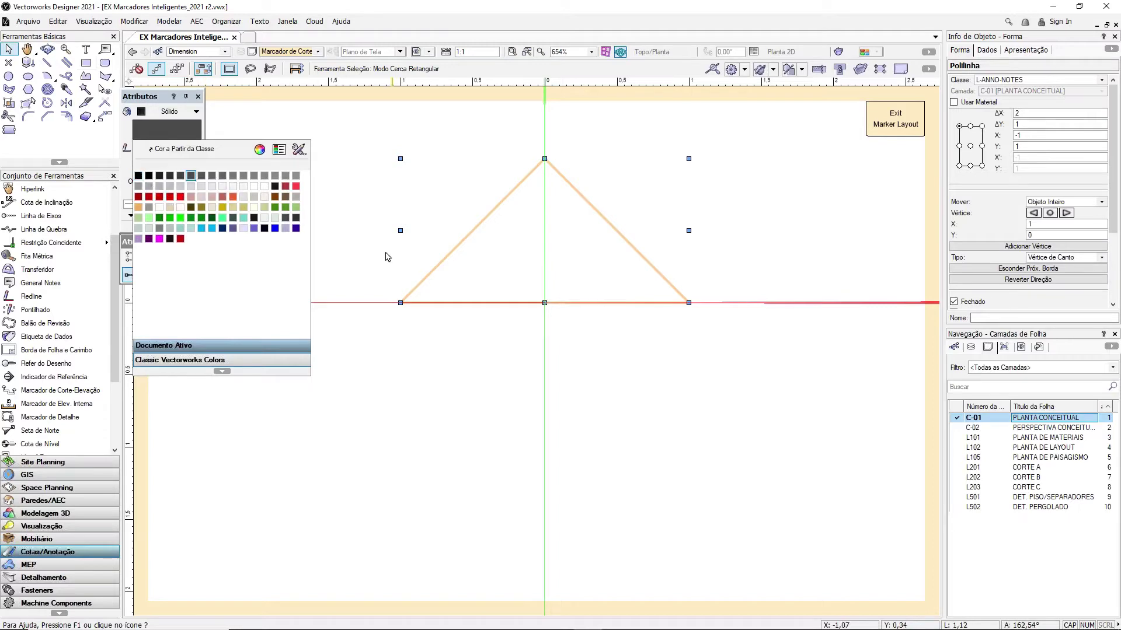
left_click(138, 176)
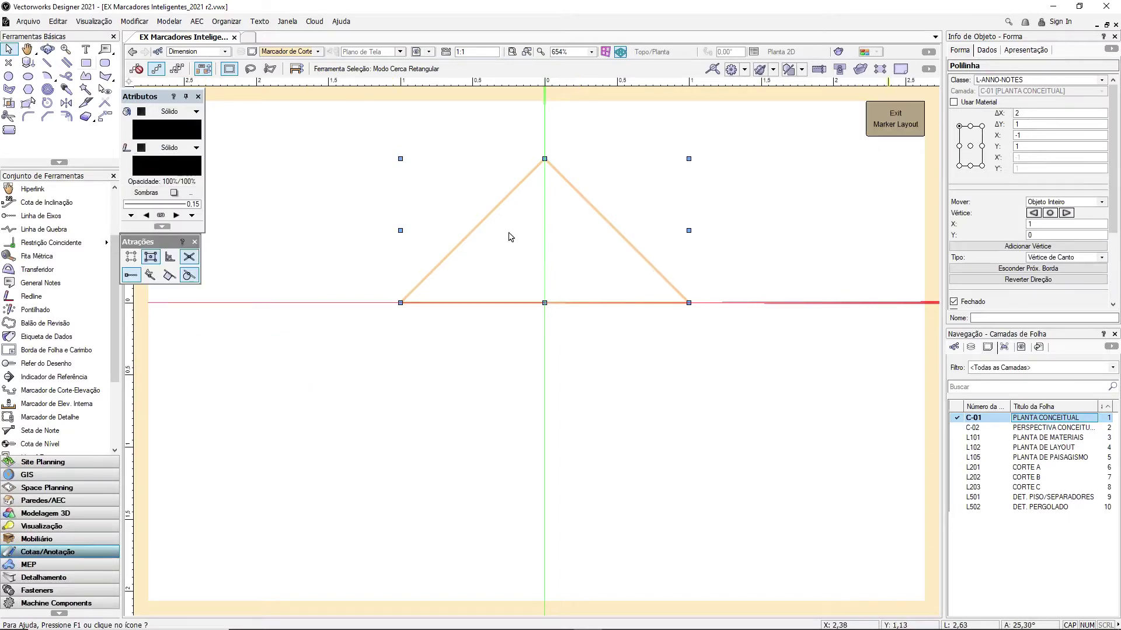
double_click(467, 241)
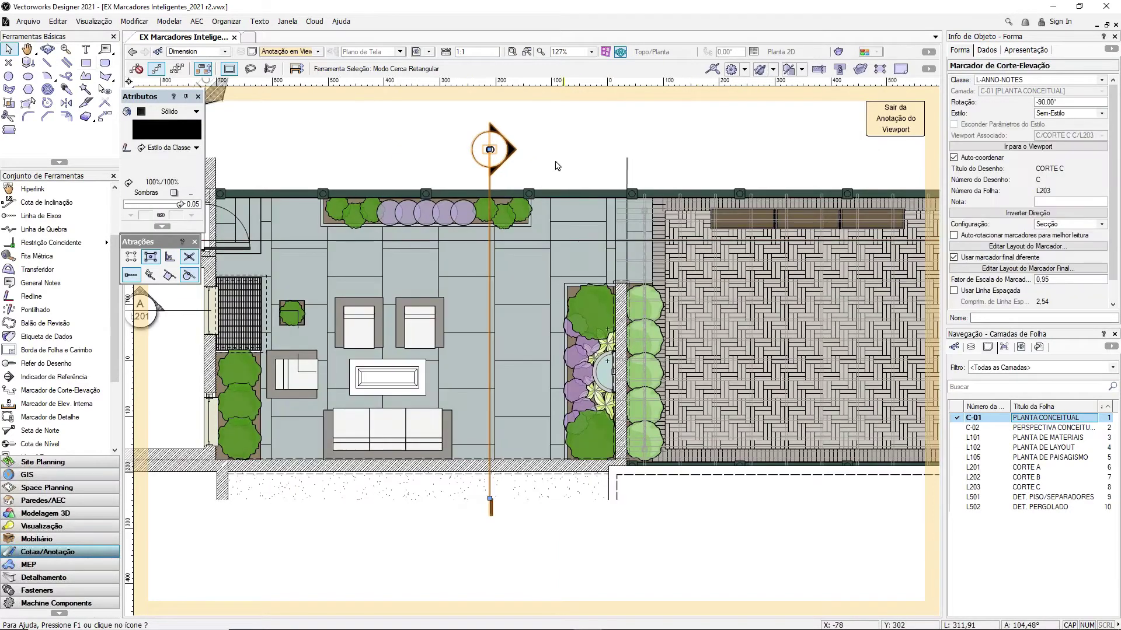
left_click(555, 166)
scroll(560, 175, "down", 2)
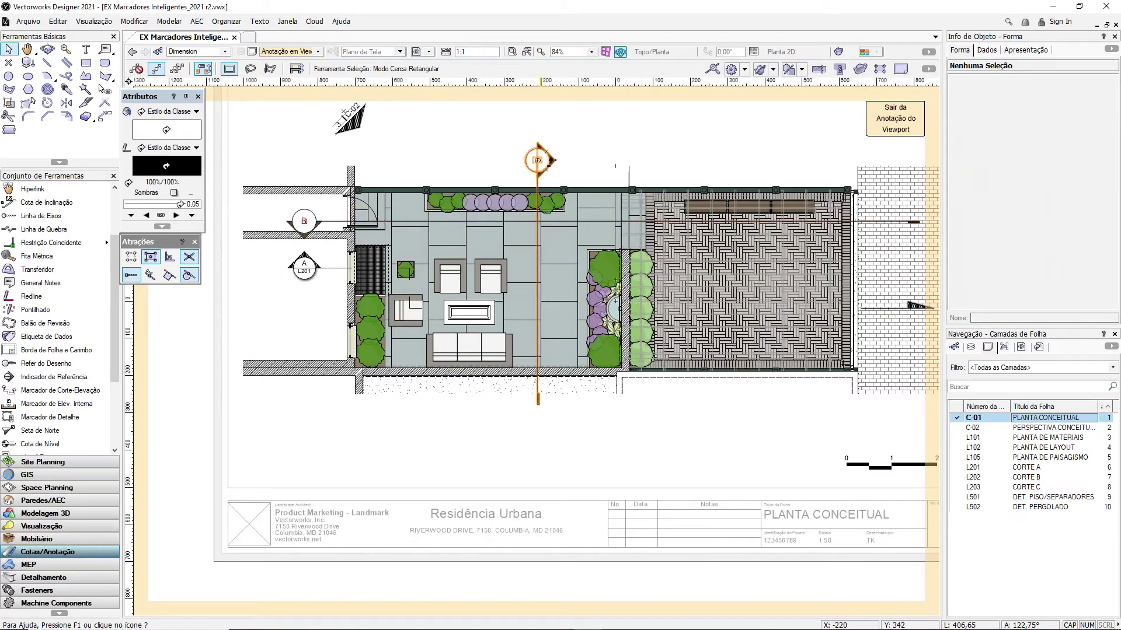
scroll(537, 160, "up", 2)
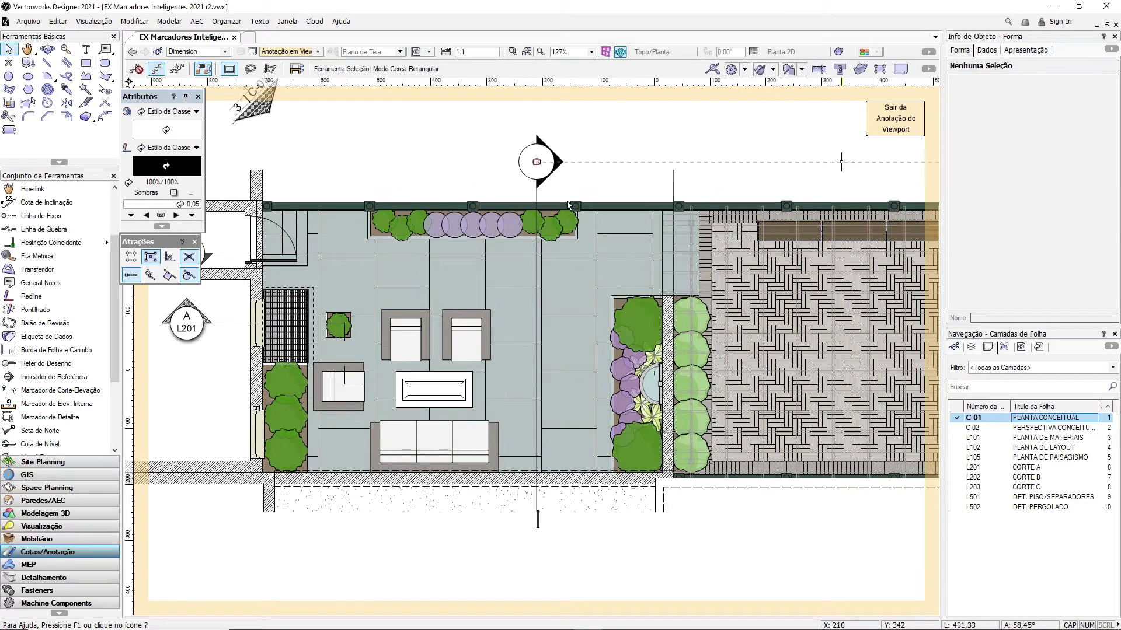
Step: Save section marker C as a new plug-in style named Estilo de Marcador 01 in the Estilos do Marcador de Corte-Elevação folder
left_click(537, 175)
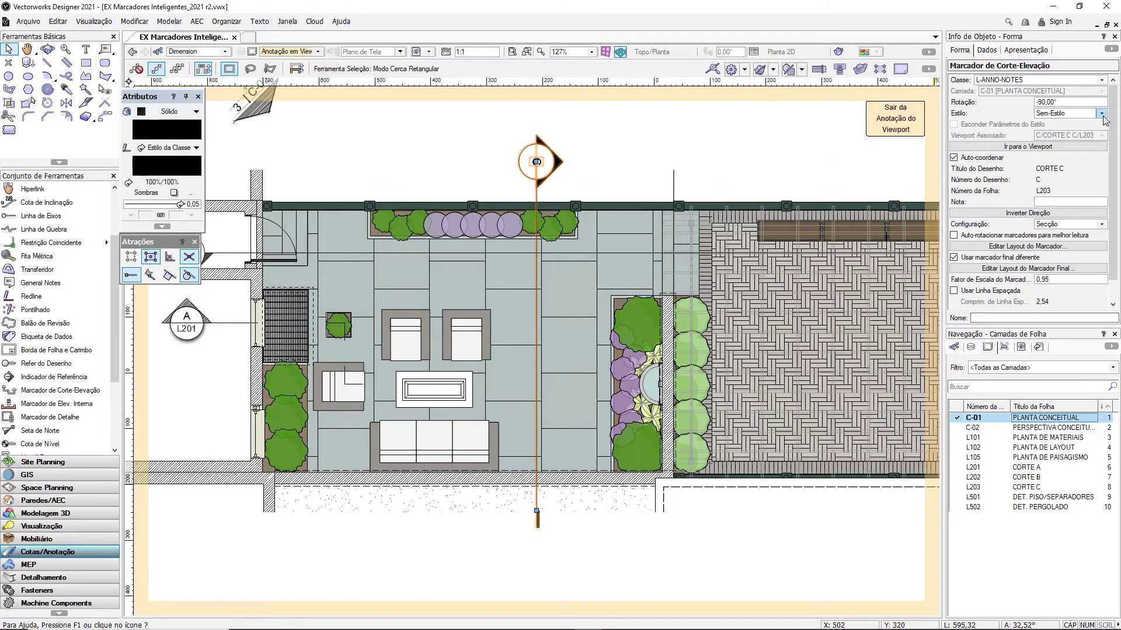
left_click(1102, 113)
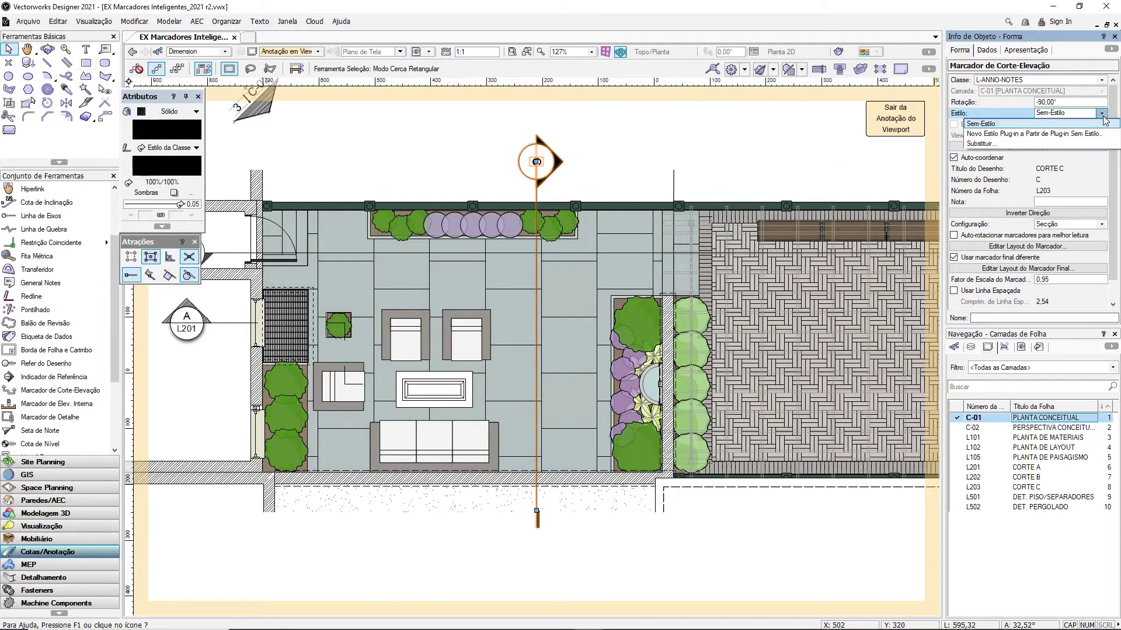
left_click(1071, 133)
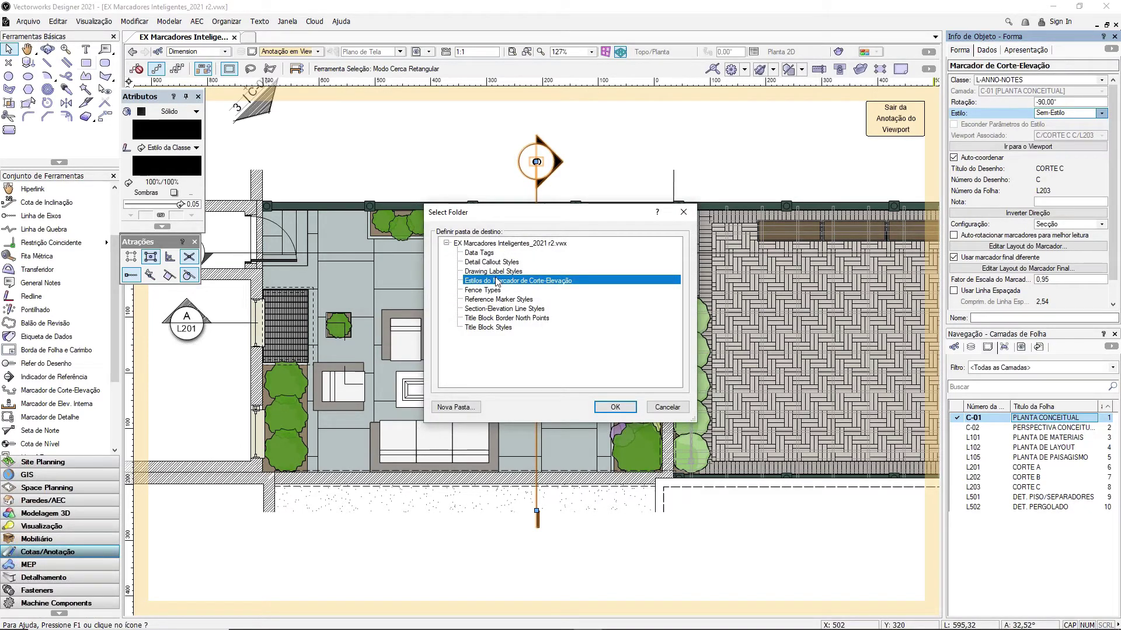
left_click(616, 407)
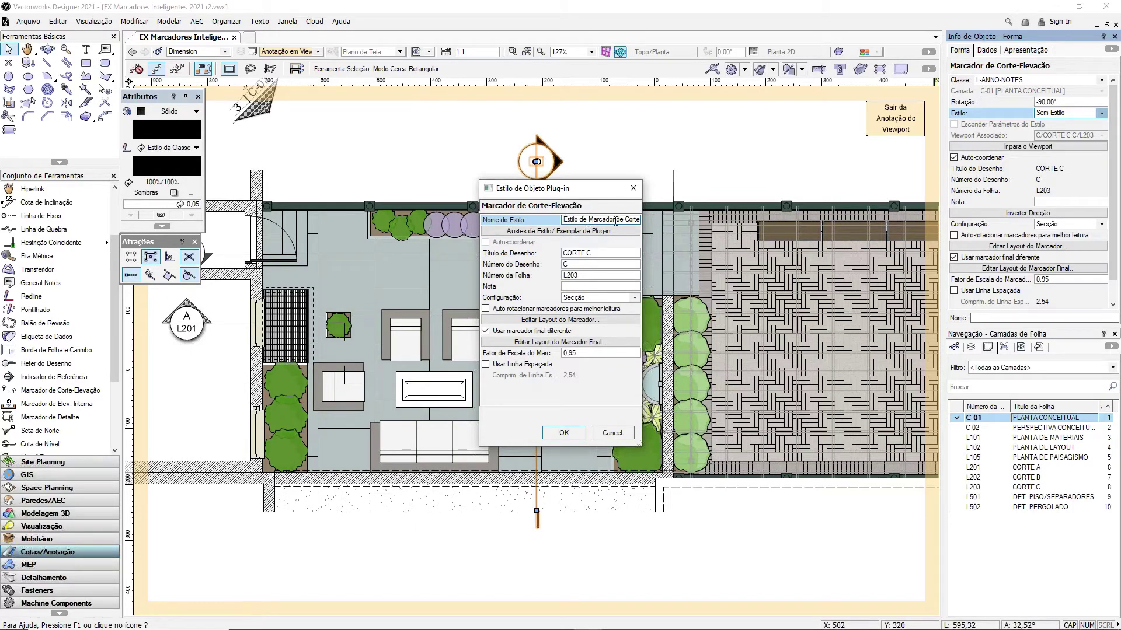
left_click_drag(618, 222, 640, 220)
key("BackSpace")
type("01")
left_click(564, 433)
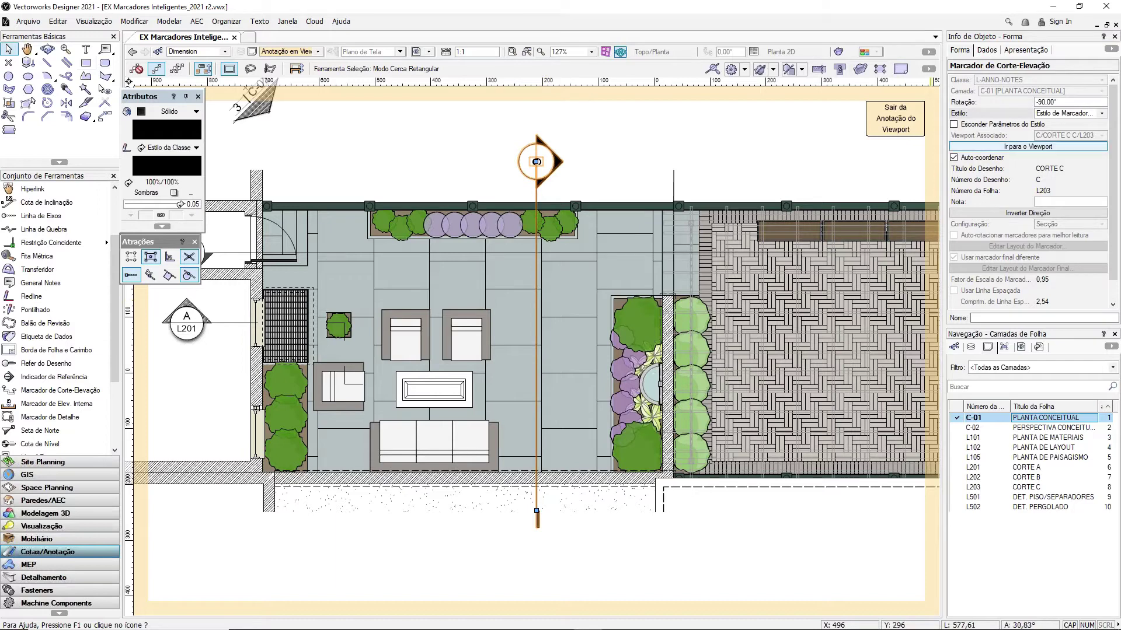
Step: Replace the style of section marker B with Estilo de Marcador 01
scroll(726, 207, "down", 2)
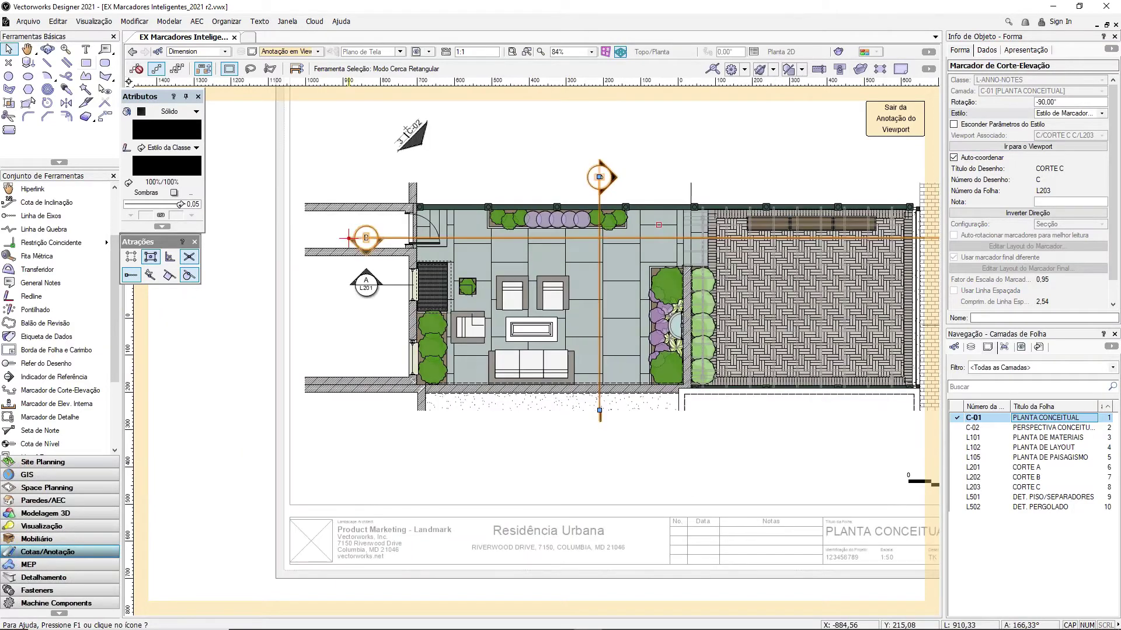
left_click(366, 238)
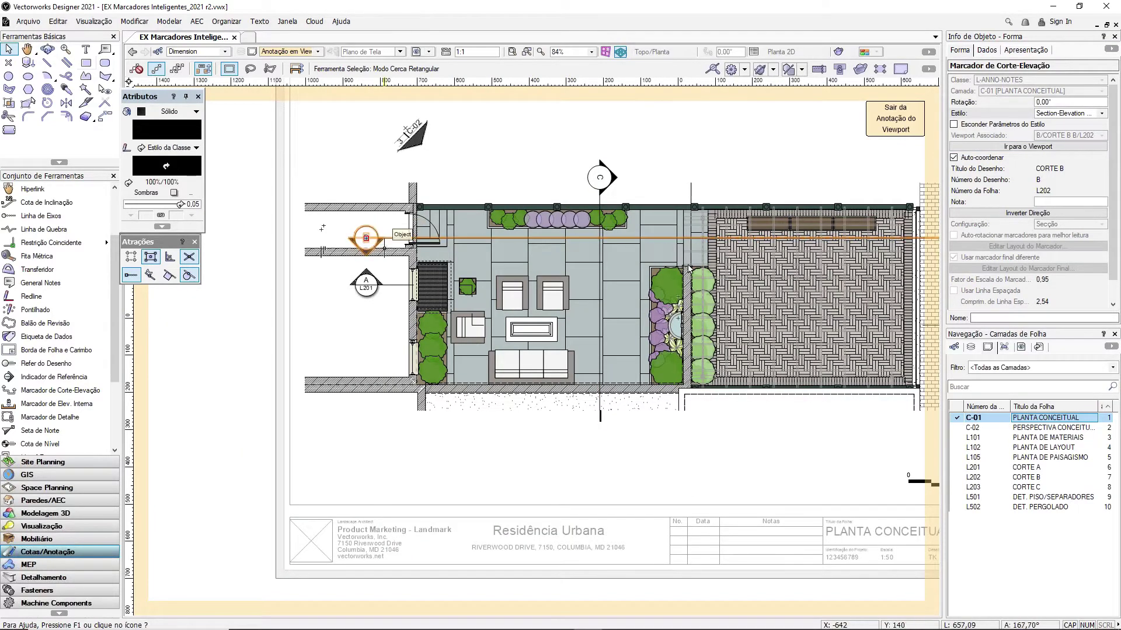
left_click(1070, 119)
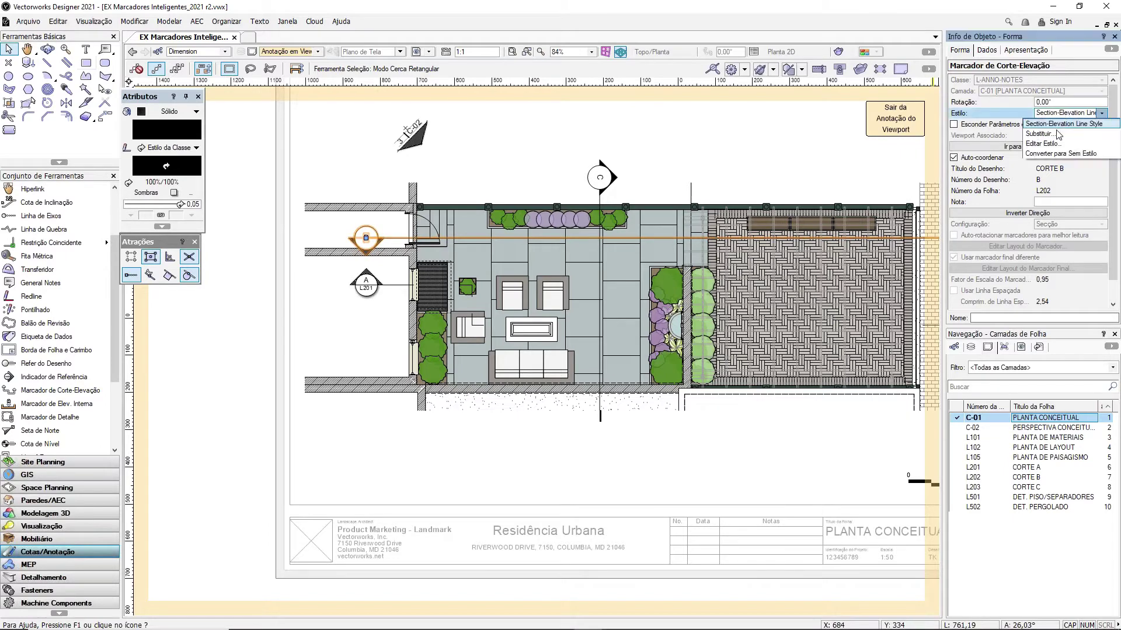
left_click(1056, 141)
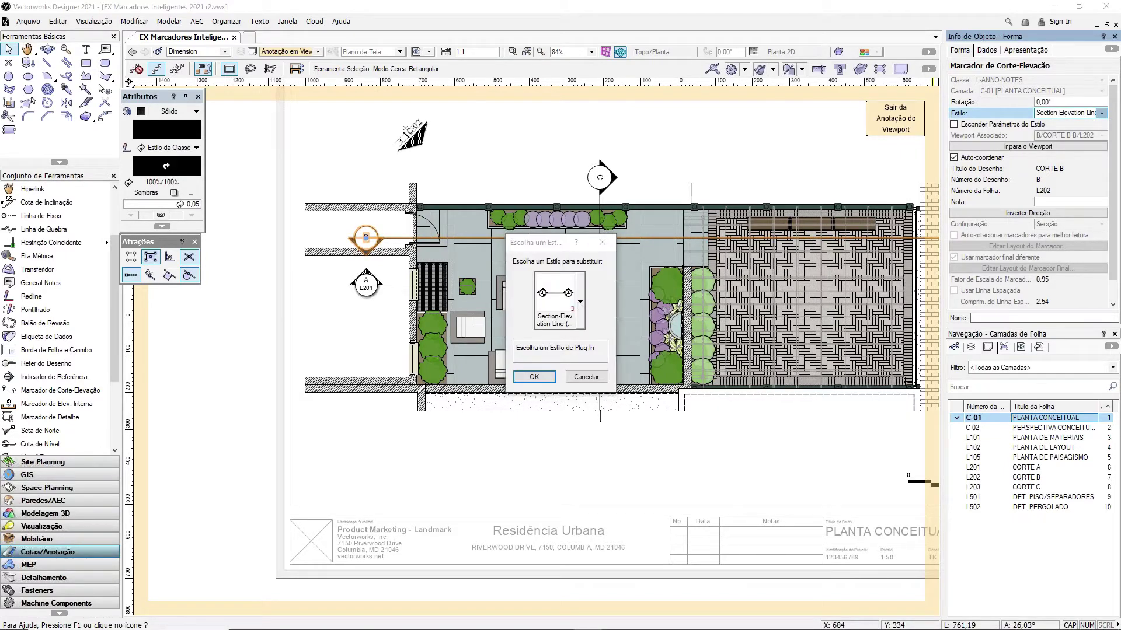
left_click(580, 302)
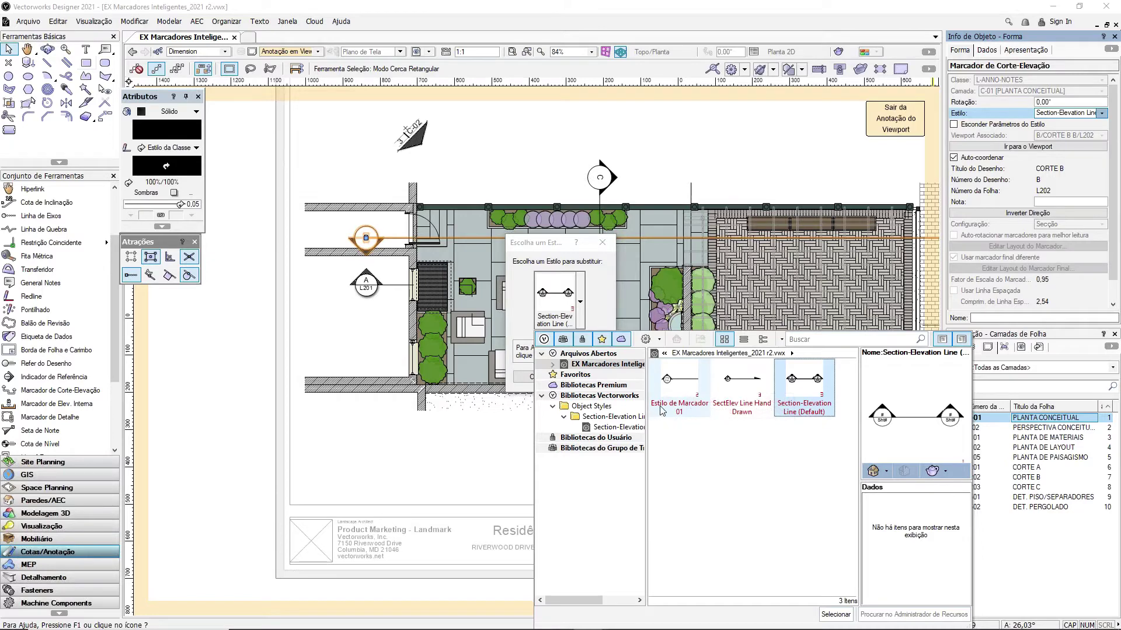
left_click(689, 415)
double_click(681, 384)
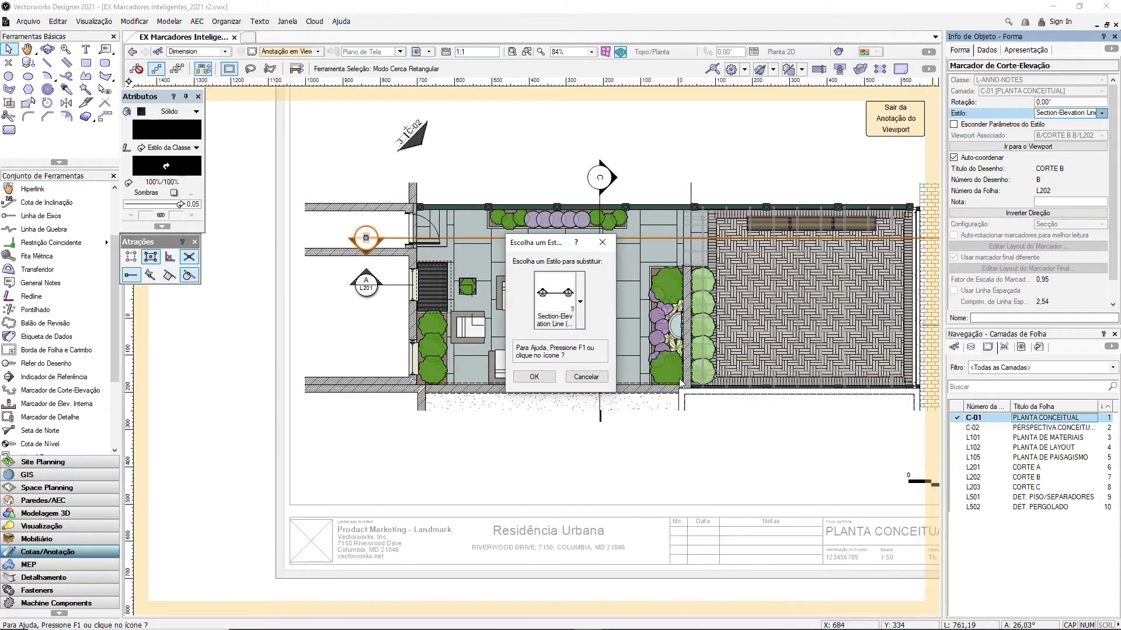
left_click(534, 377)
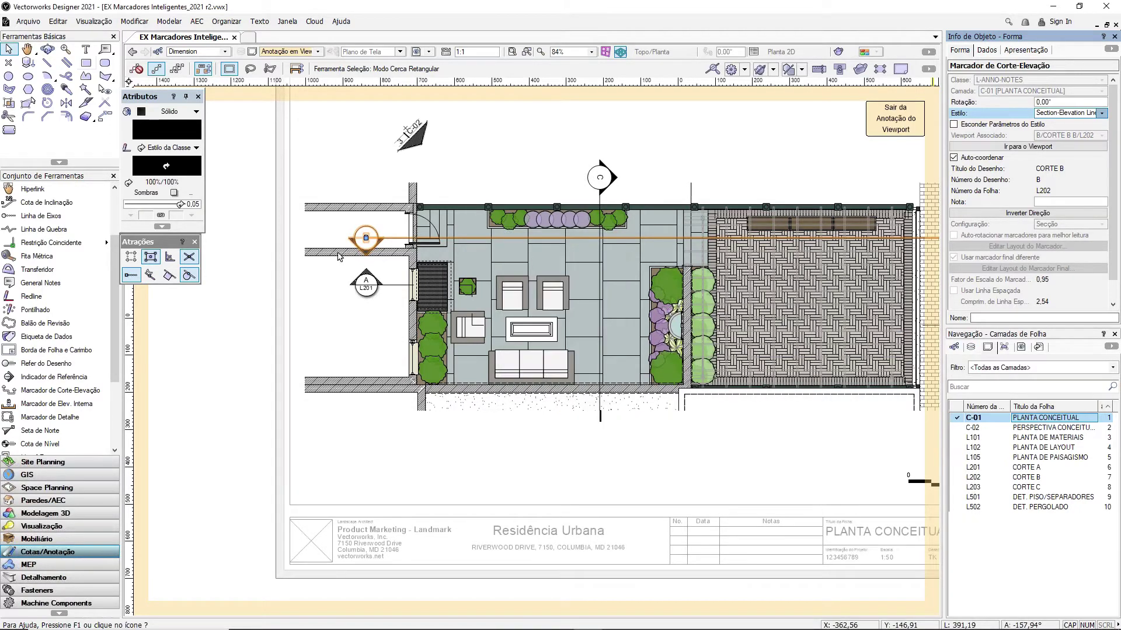
scroll(363, 227, "down", 1)
left_click(669, 187)
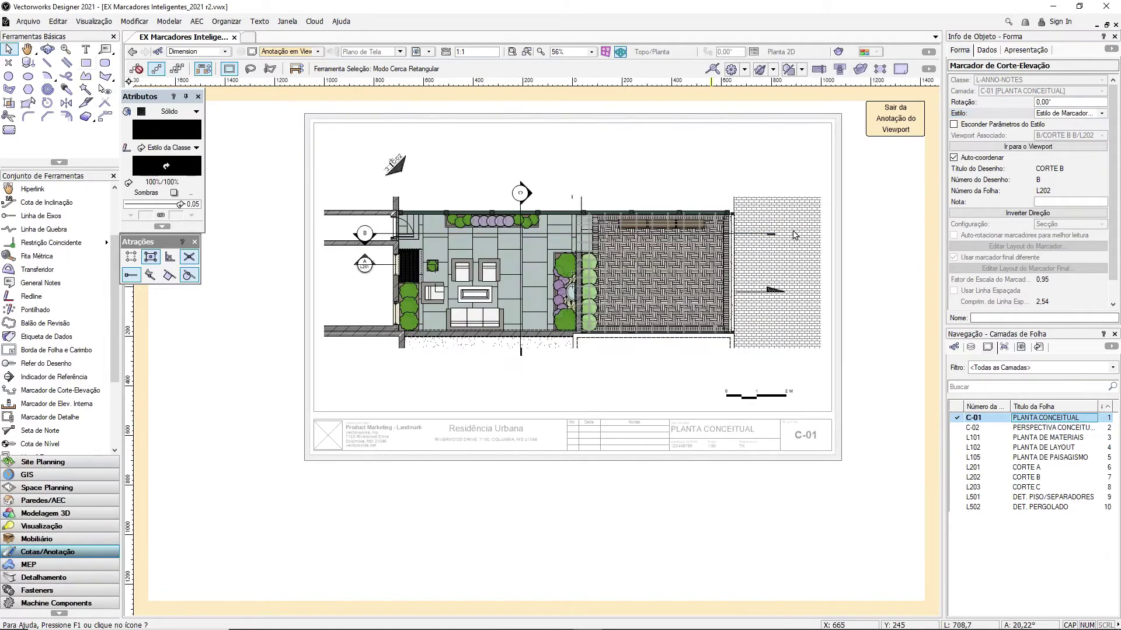
Step: Compare section markers B and C on the plan and exit the viewport annotations
scroll(394, 221, "up", 2)
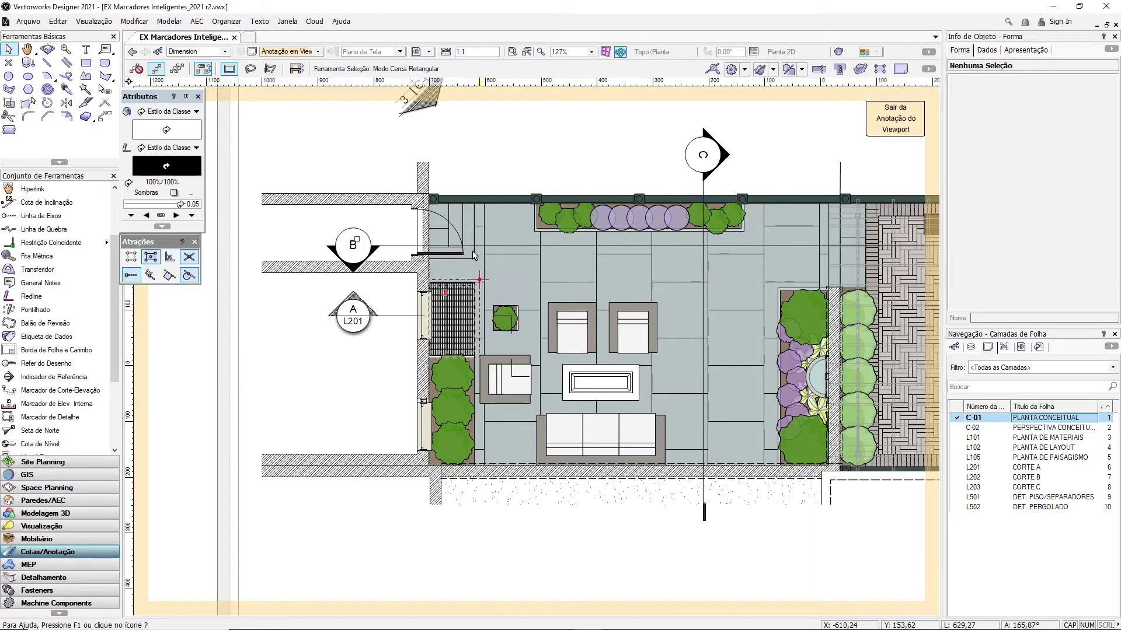
scroll(318, 265, "down", 3)
scroll(325, 249, "up", 2)
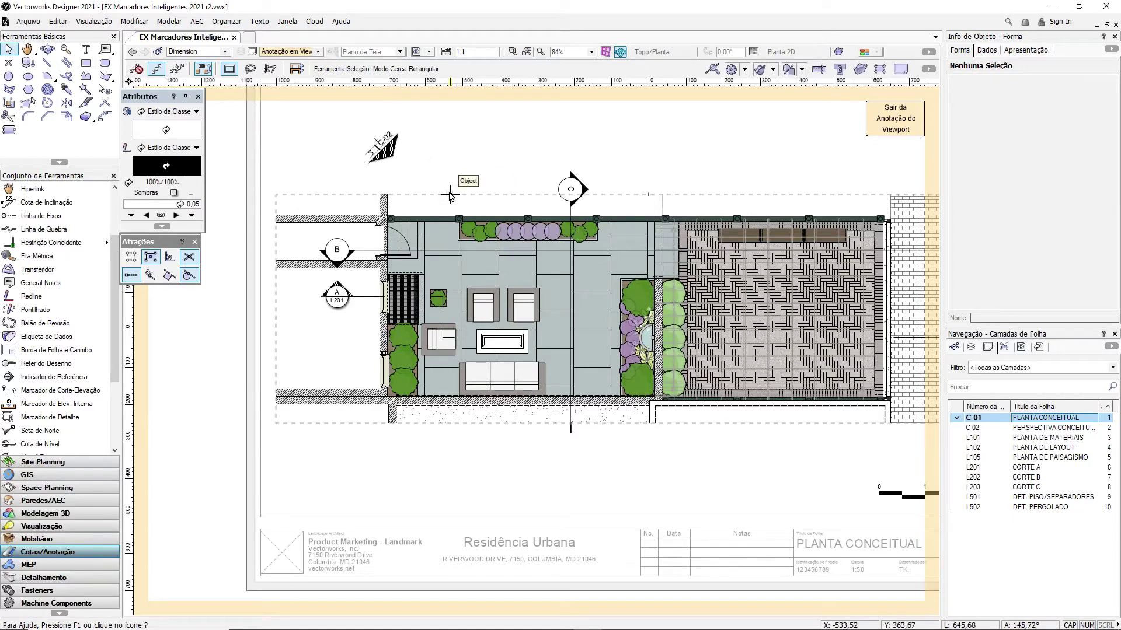
scroll(448, 192, "down", 3)
scroll(441, 259, "up", 3)
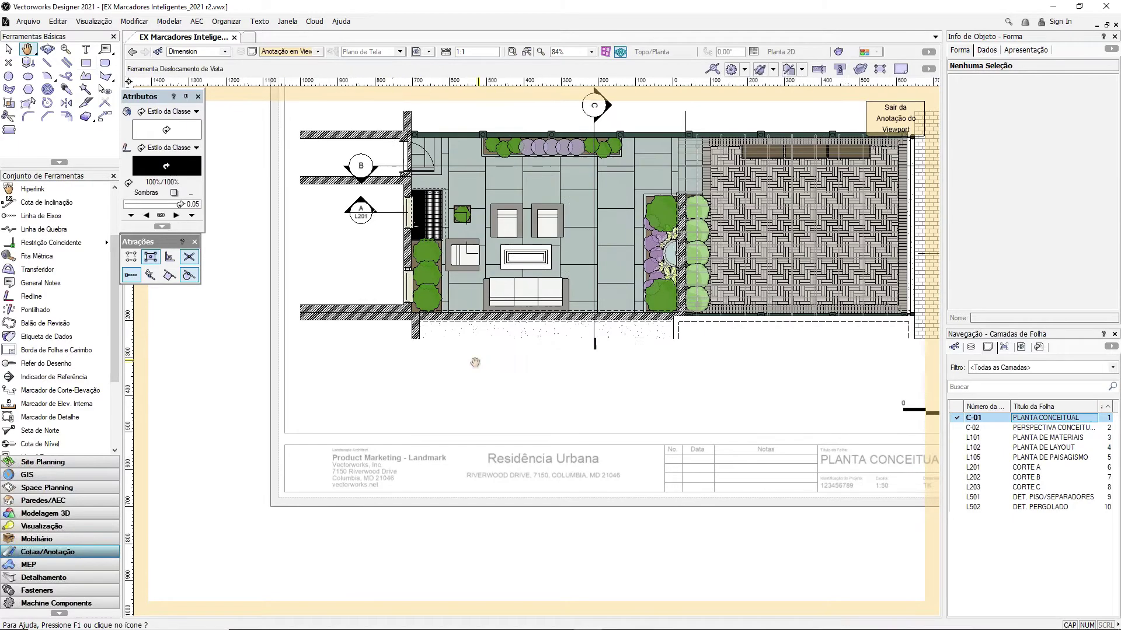
middle_click_drag(455, 373, 383, 412)
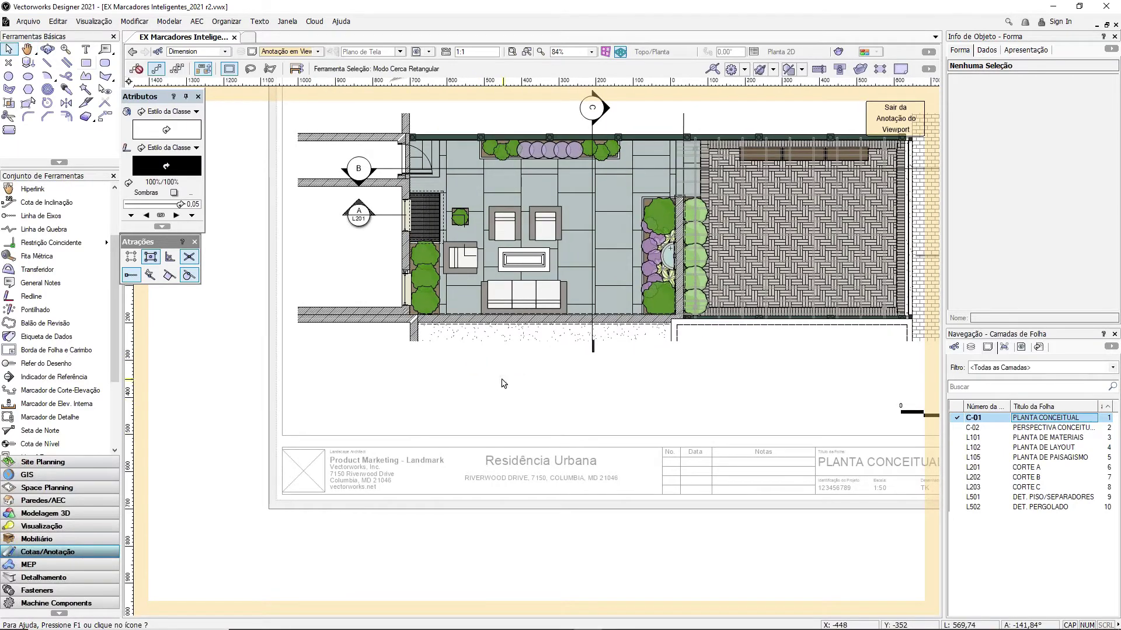
middle_click_drag(500, 380, 481, 389)
left_click(896, 118)
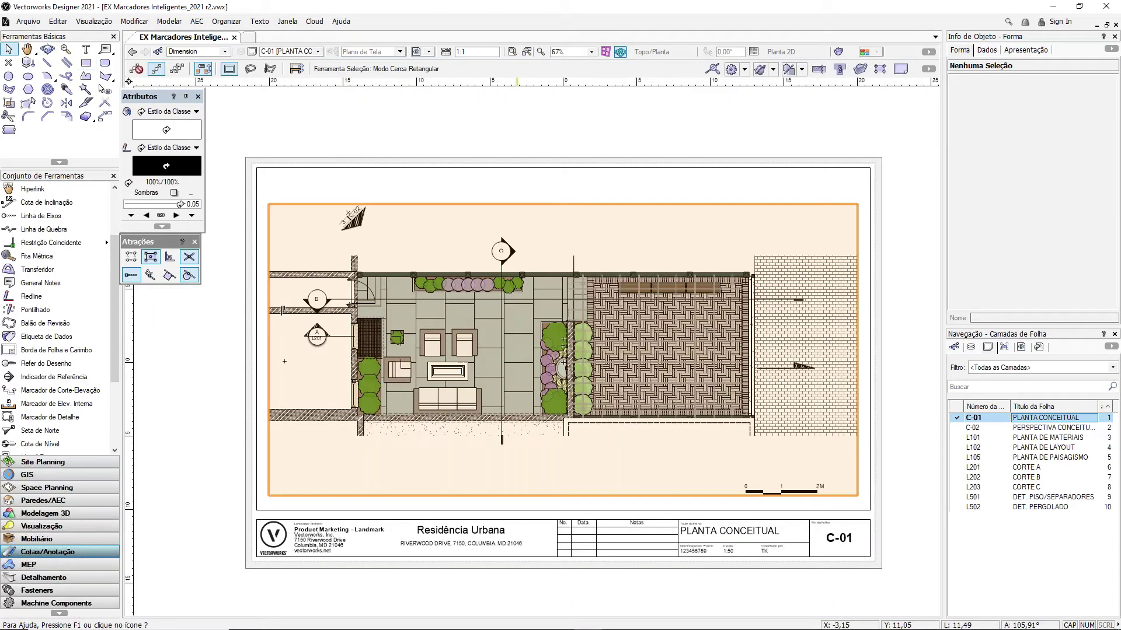
Step: Check the section markers on the other plan sheets, such as L101, and open sheet L201 CORTE A
left_click(908, 419)
double_click(960, 427)
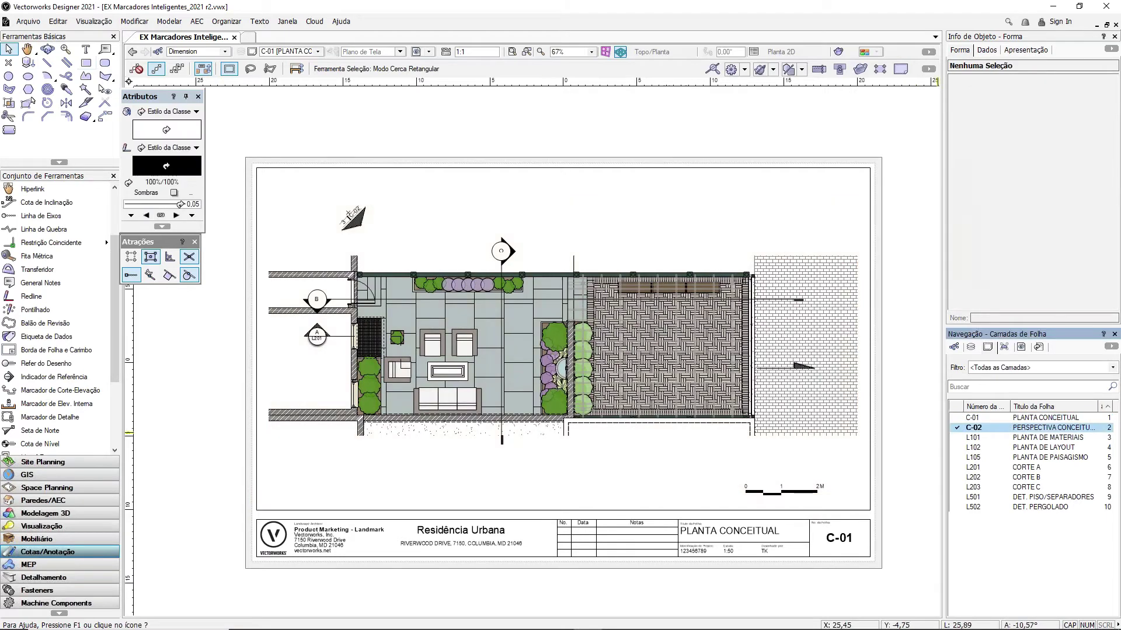
double_click(960, 437)
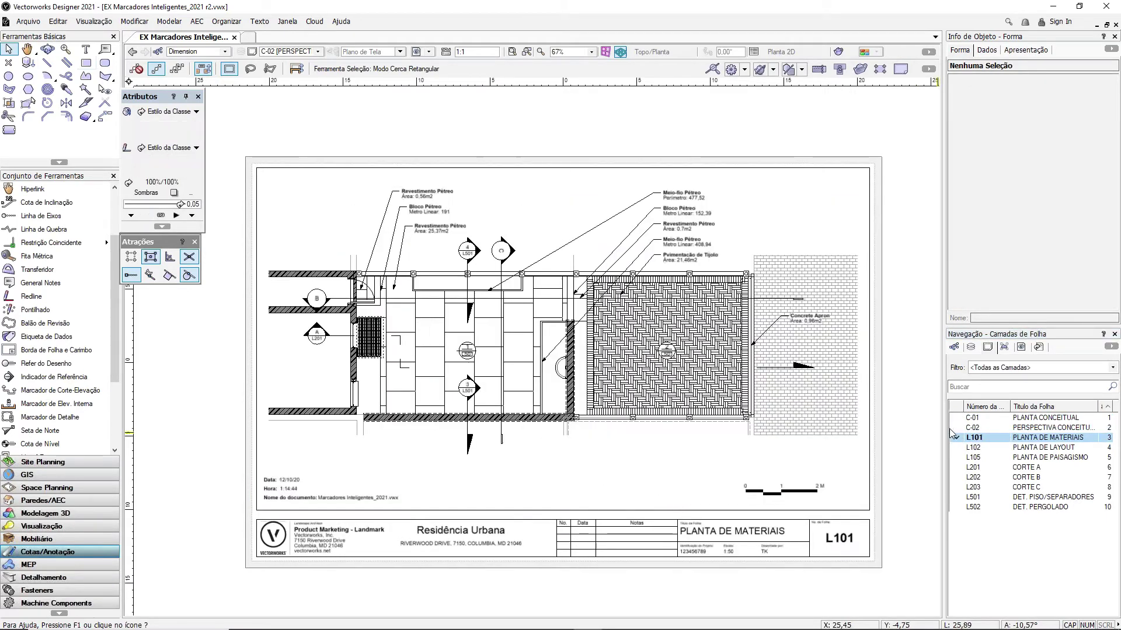
double_click(957, 458)
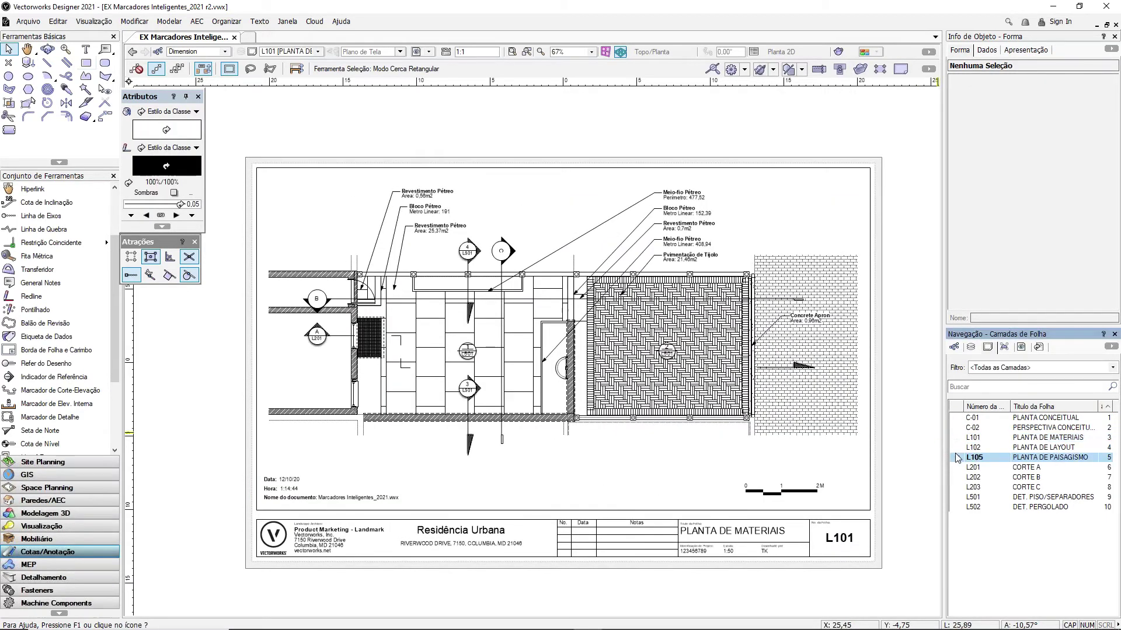
double_click(960, 467)
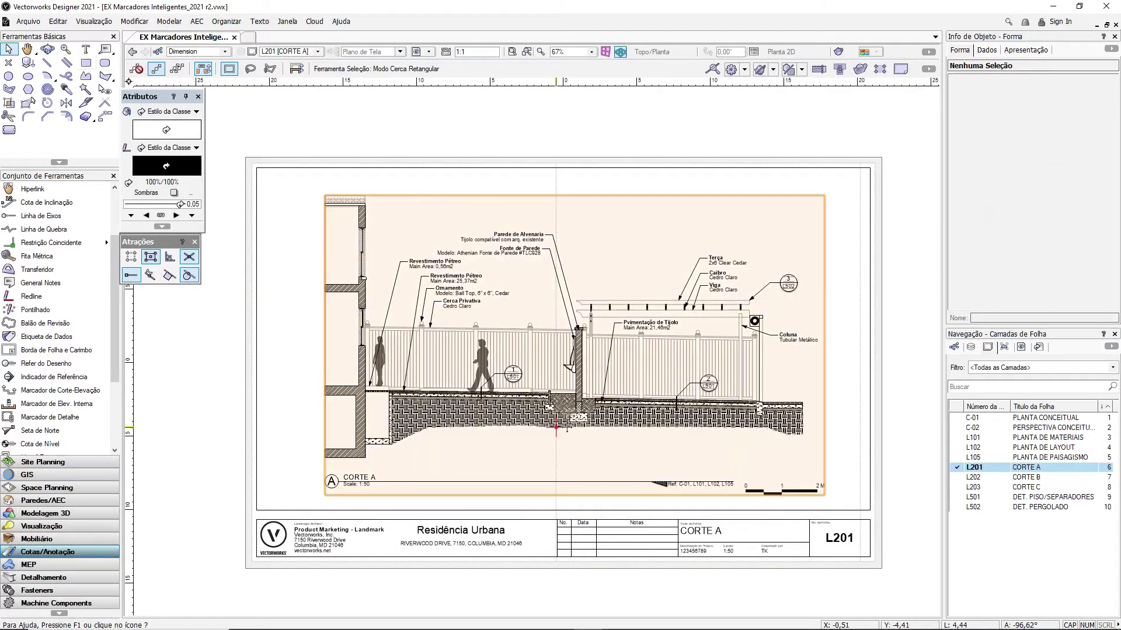
Step: Examine the drawing label of section A on sheet L201, including its scale and sheet references
scroll(409, 403, "down", 3)
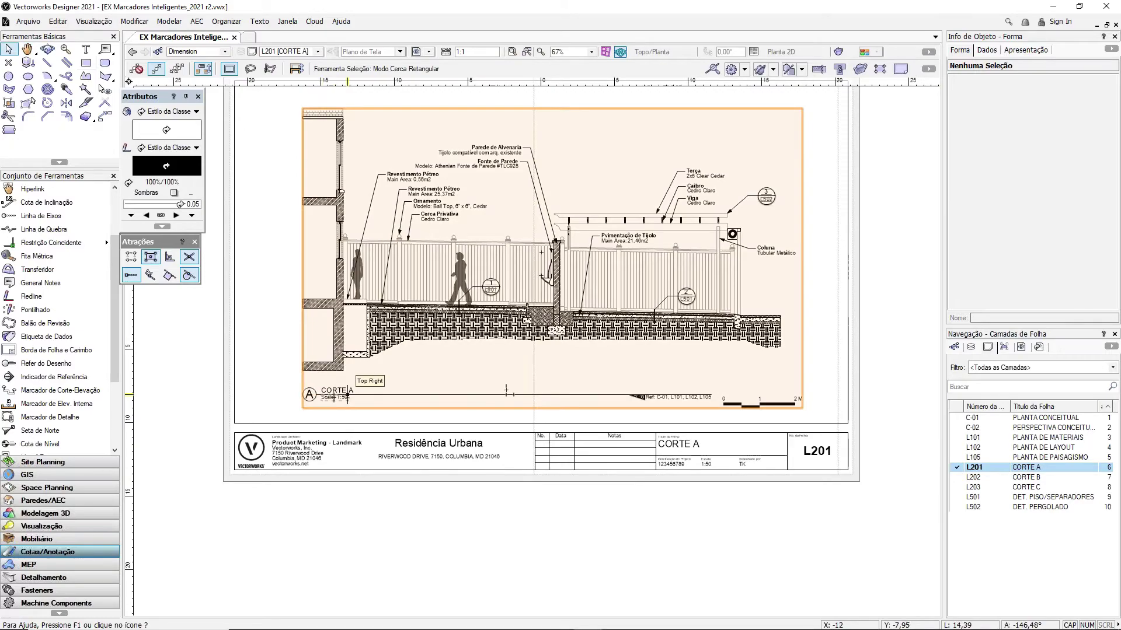
scroll(397, 396, "up", 3)
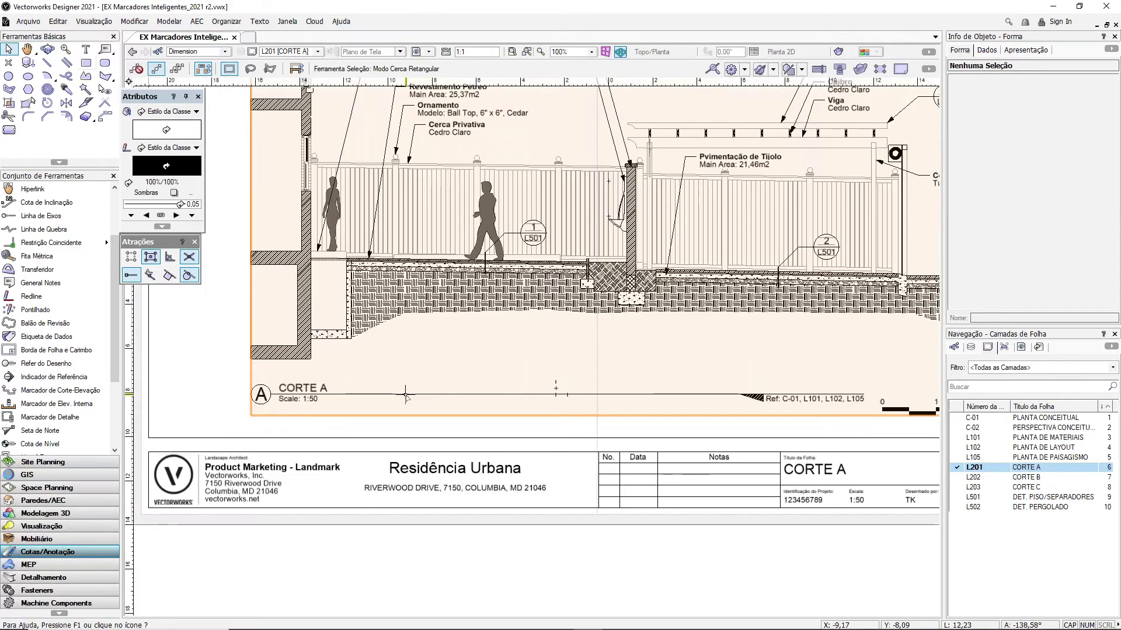
middle_click_drag(864, 391, 712, 381)
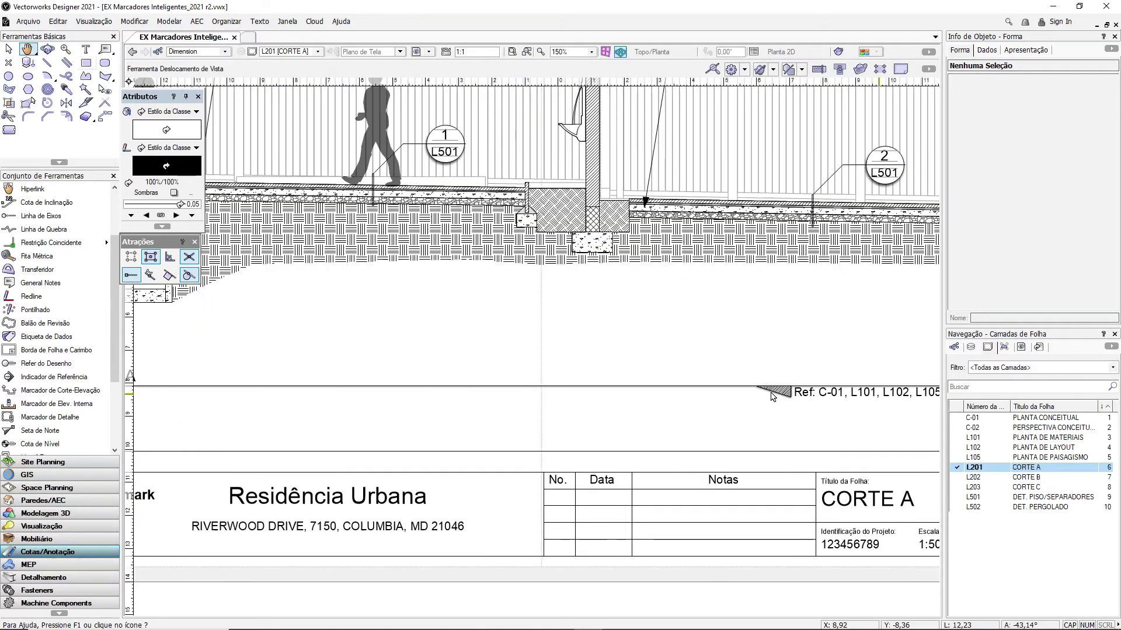
middle_click_drag(815, 393, 617, 371)
scroll(617, 372, "down", 3)
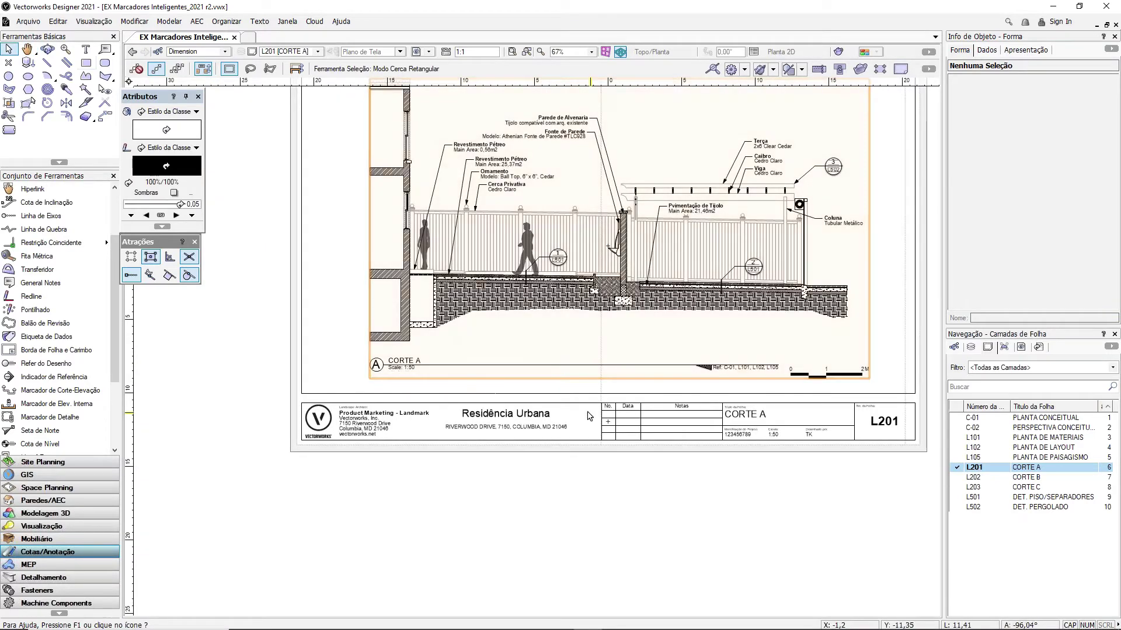
left_click(411, 373)
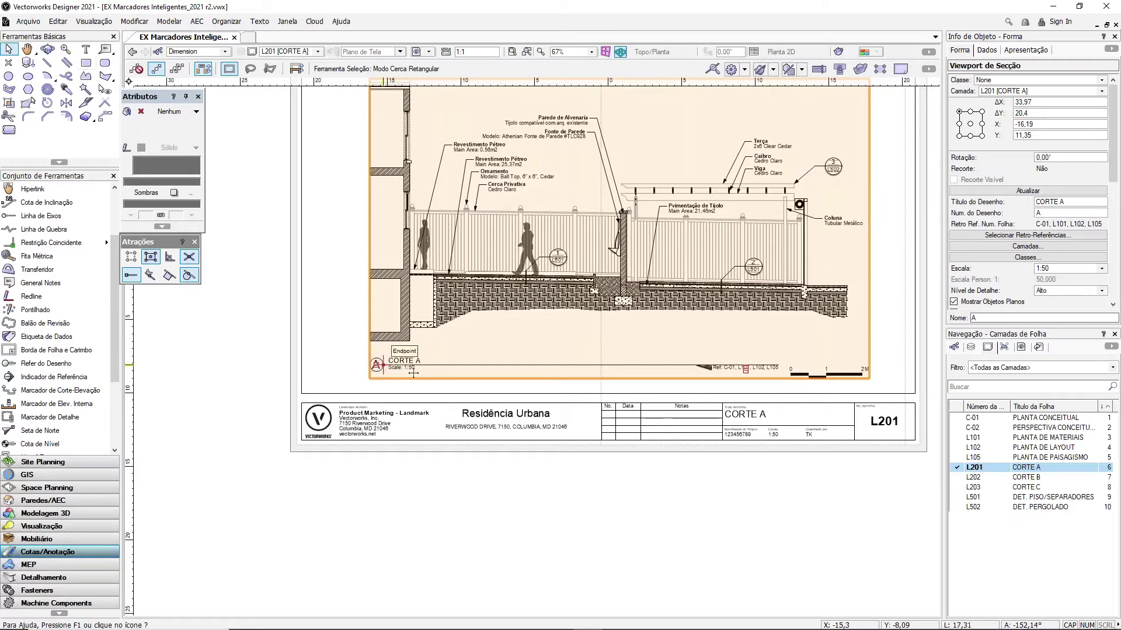
Step: Return to sheet C-01 and open the annotations of the Planta Conceitual viewport for editing
double_click(1028, 418)
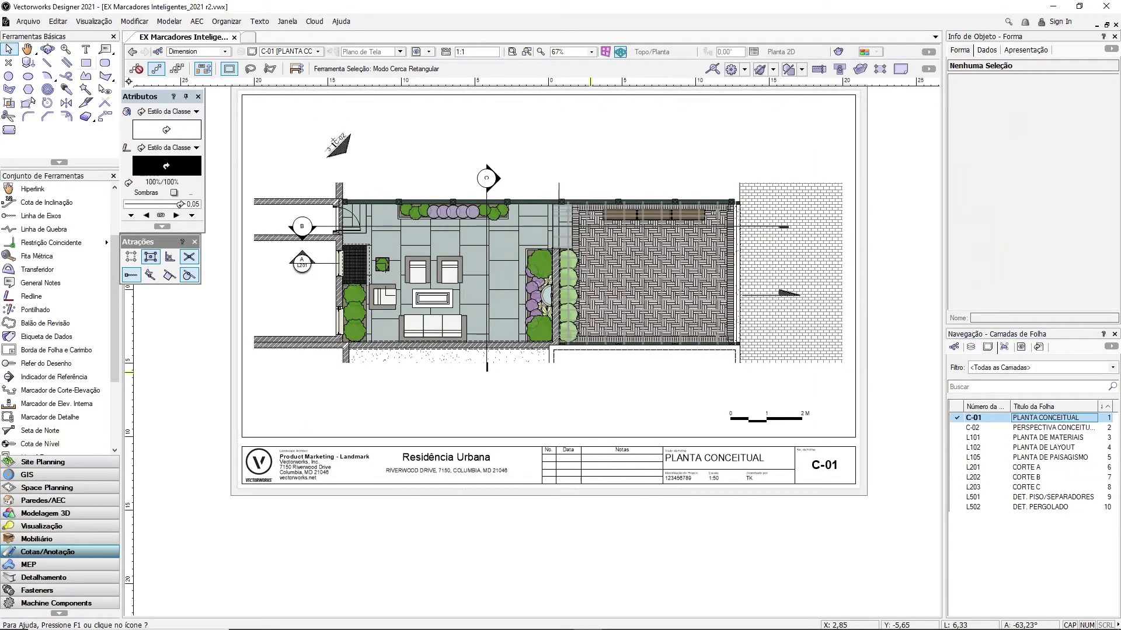
left_click(642, 326)
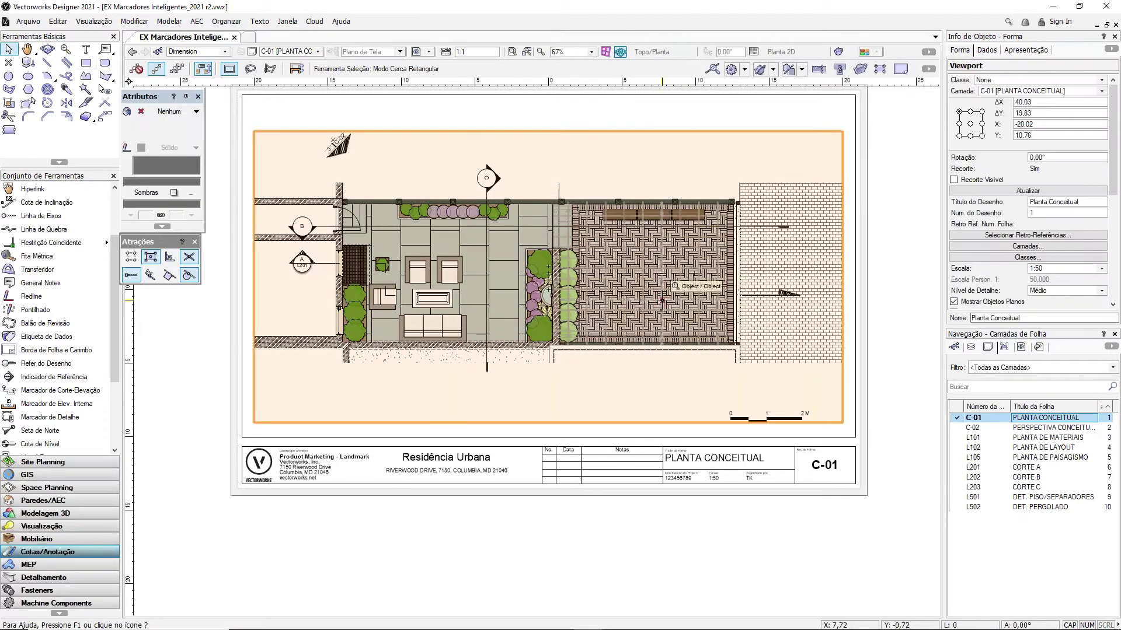
double_click(642, 326)
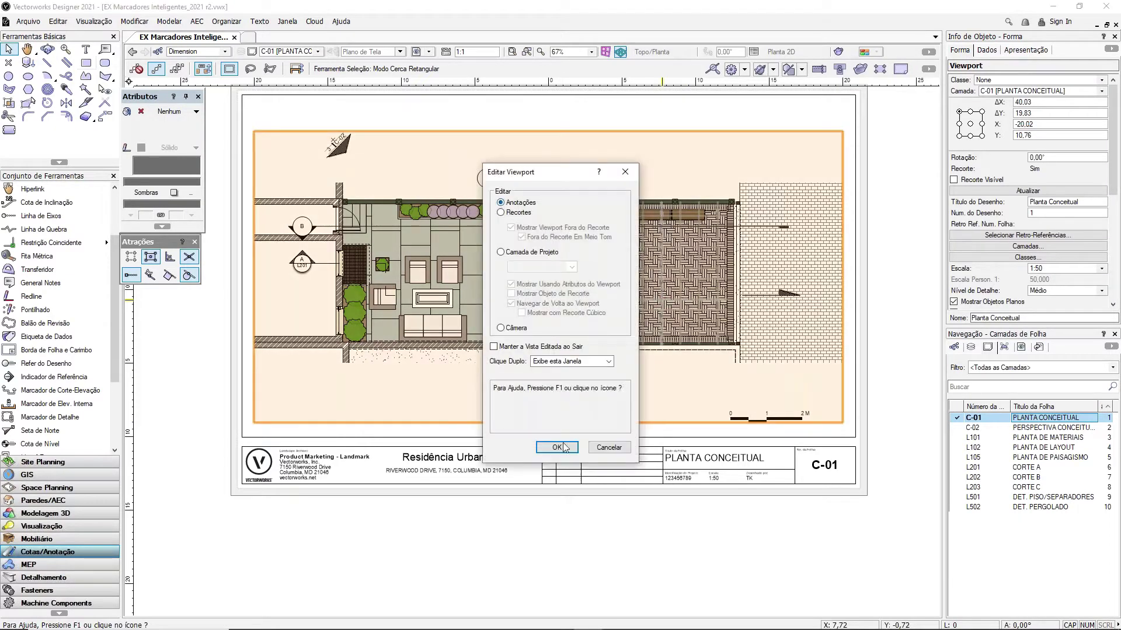
left_click(557, 448)
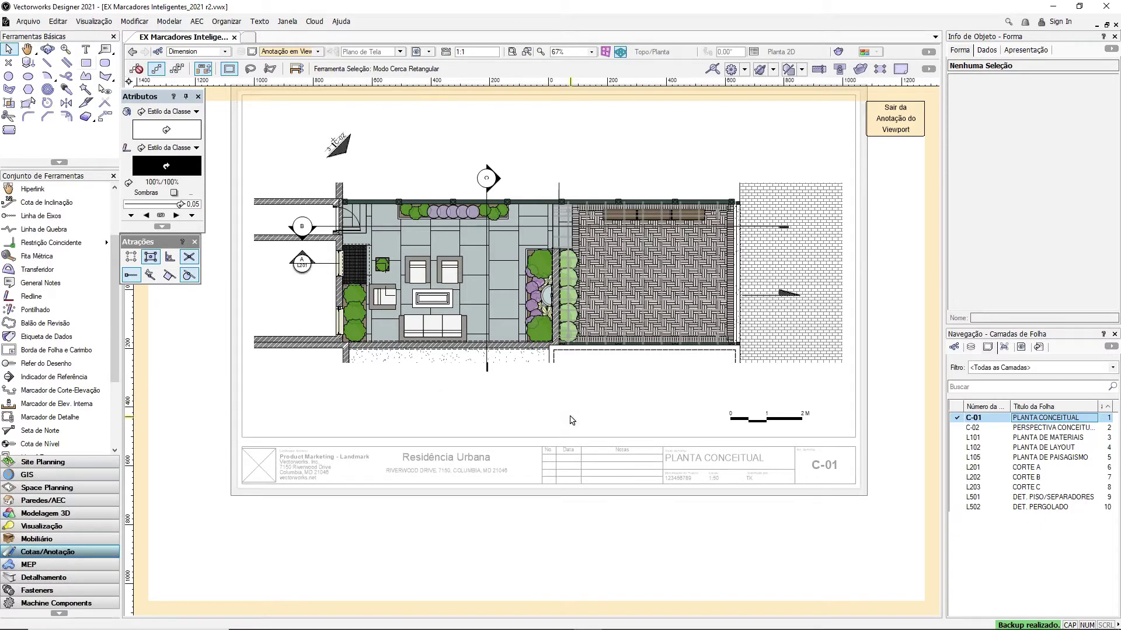
Step: Place a drawing label in the Drawing Label (Default) style below the plan in the viewport annotations
key("grave")
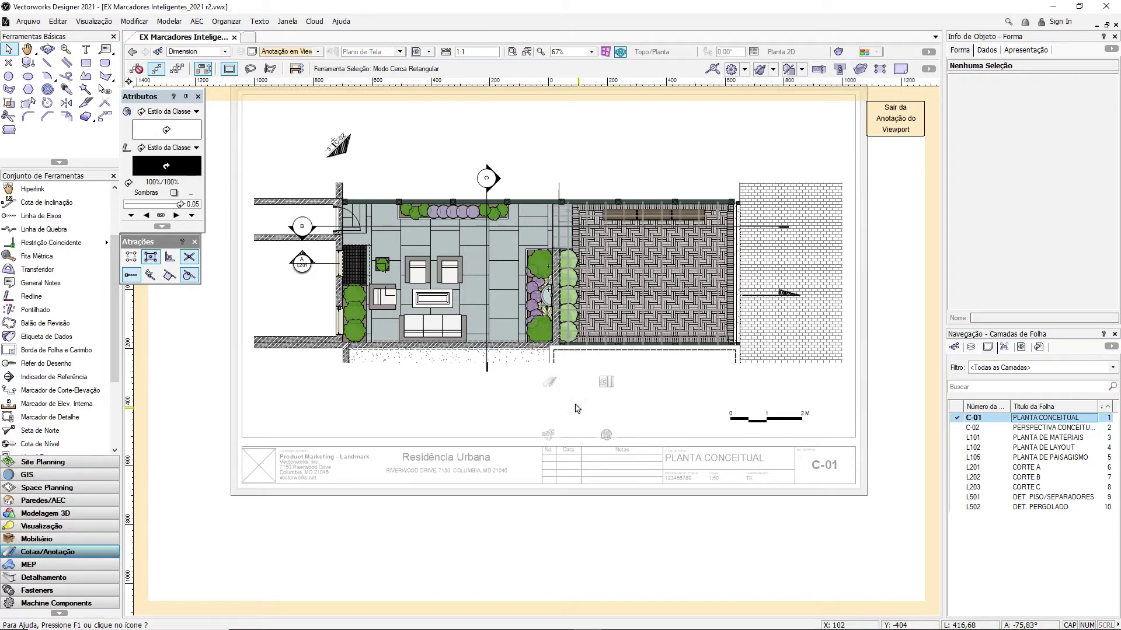
key("grave")
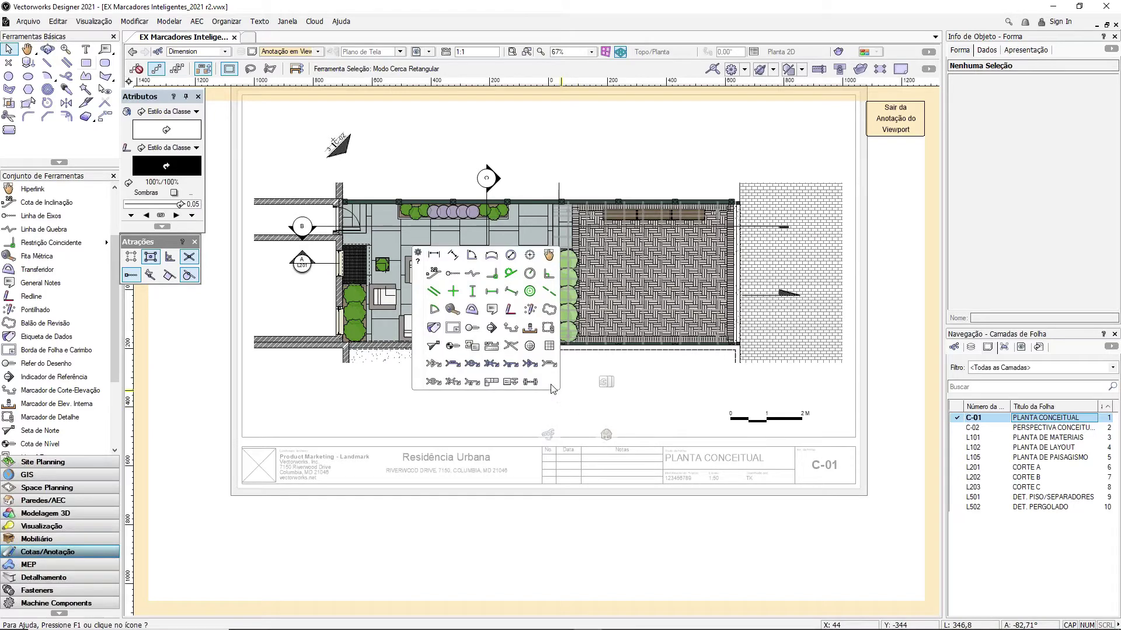
left_click(472, 328)
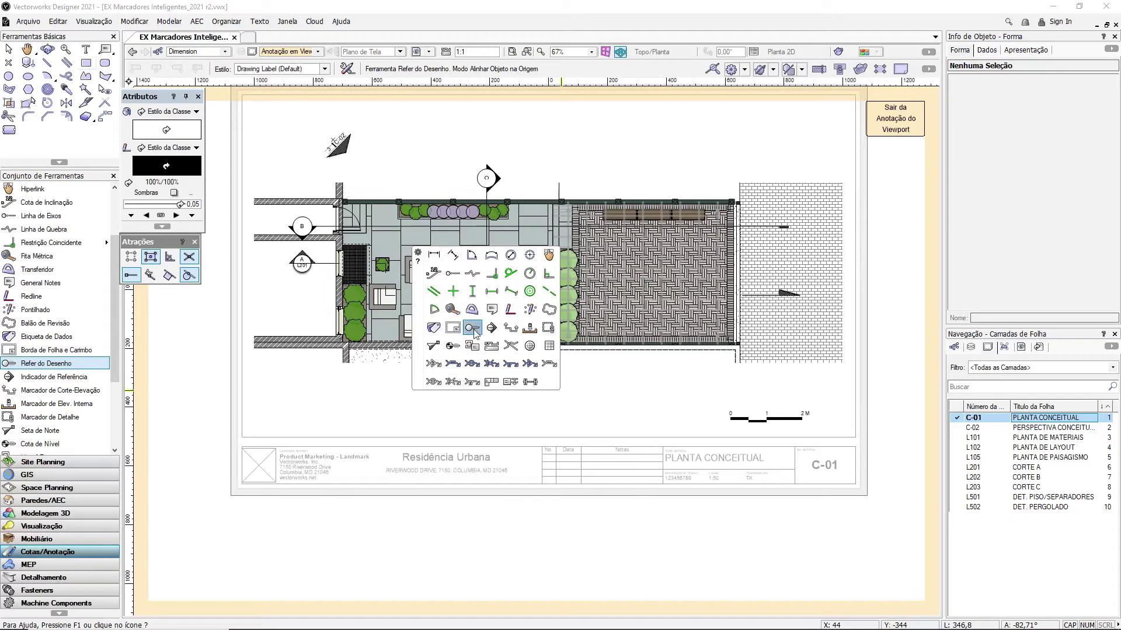
scroll(357, 387, "down", 2)
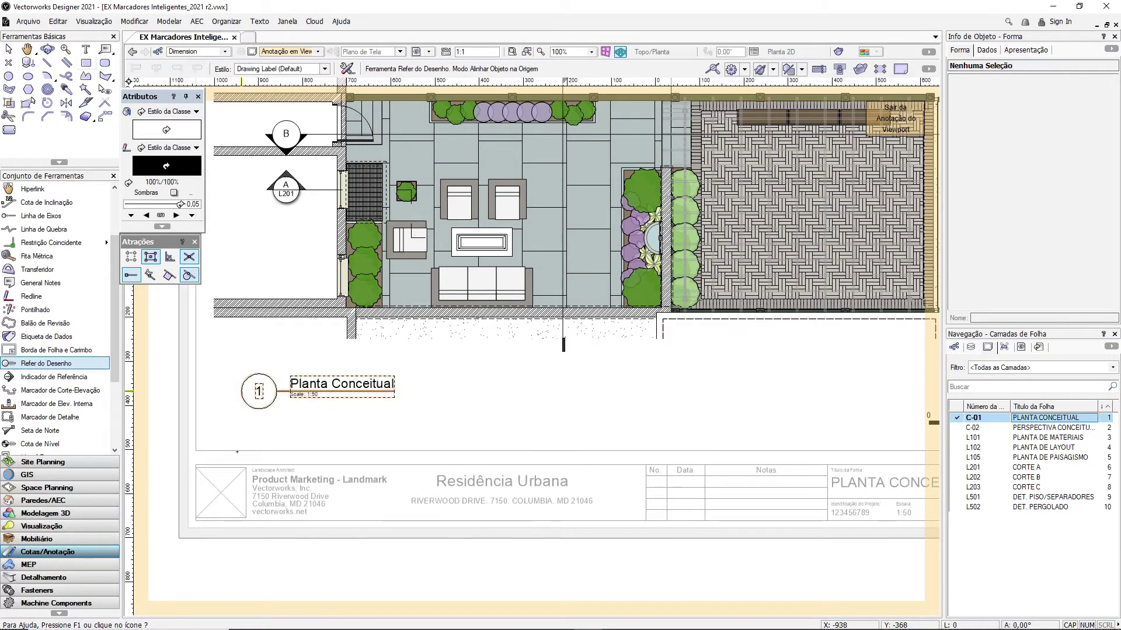
left_click(240, 391)
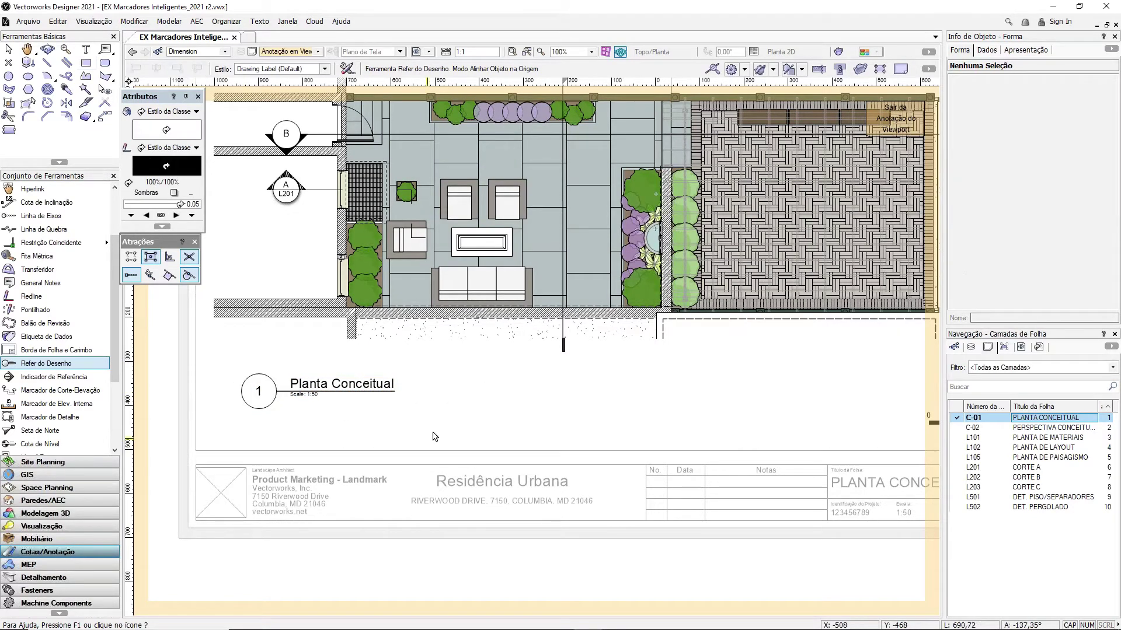
key("x")
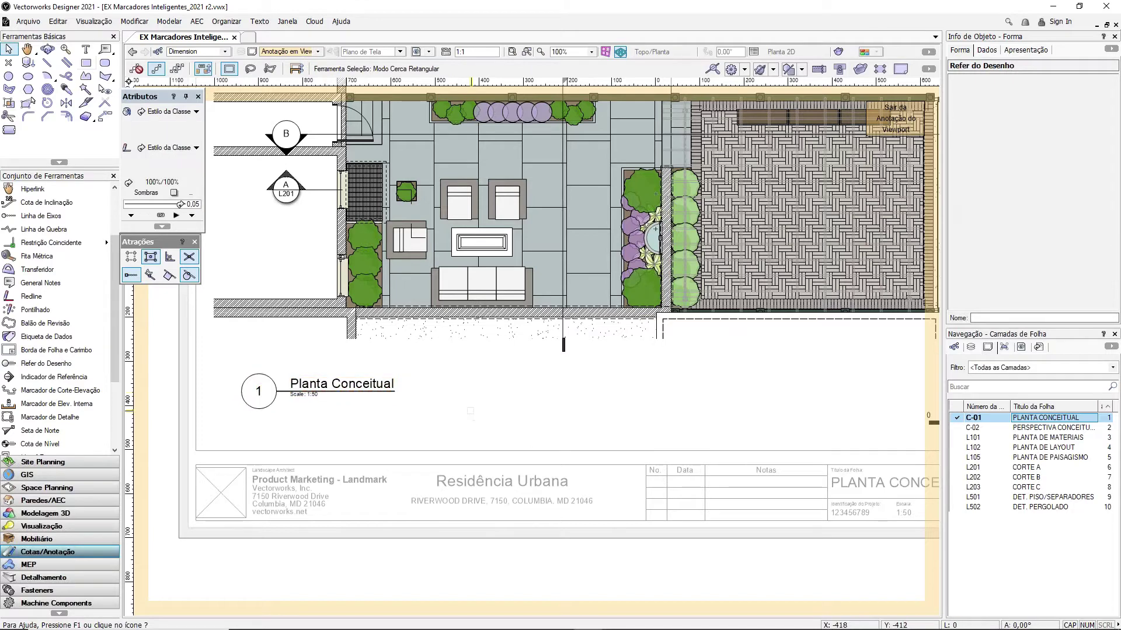
Step: Examine the drawing label's number, title and scale, and exit the viewport annotations
left_click(359, 389)
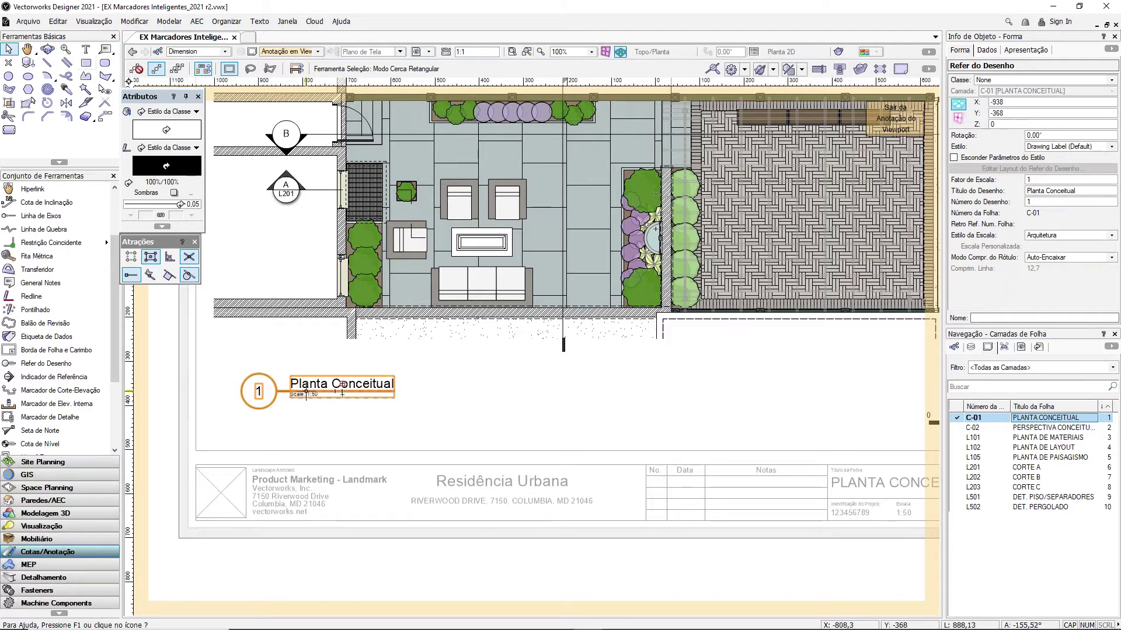
left_click(446, 390)
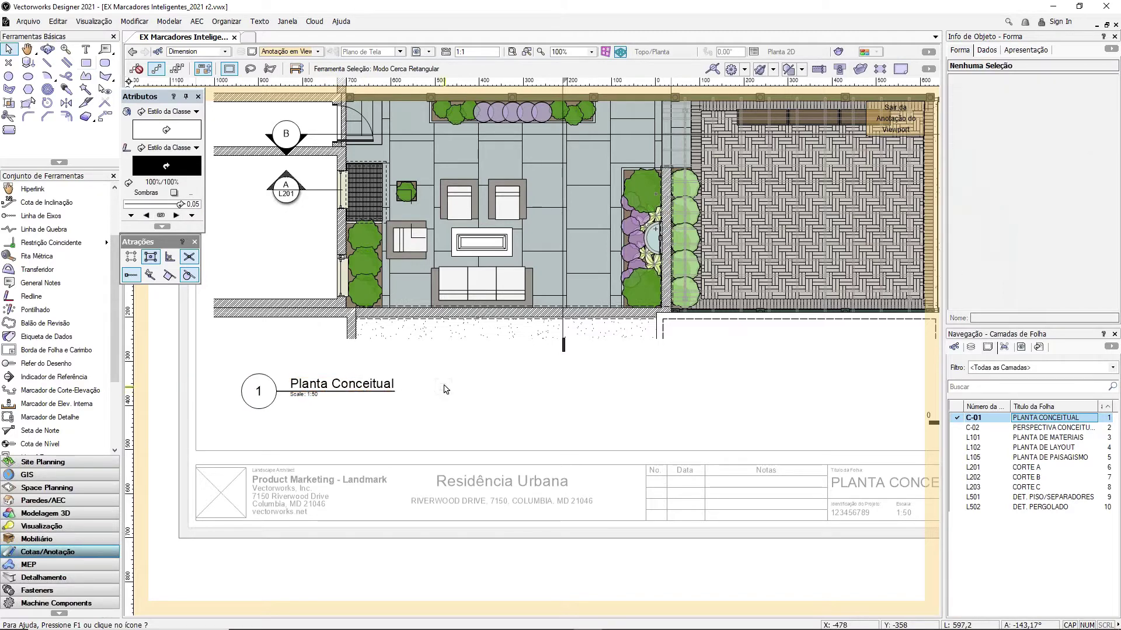
left_click(259, 390)
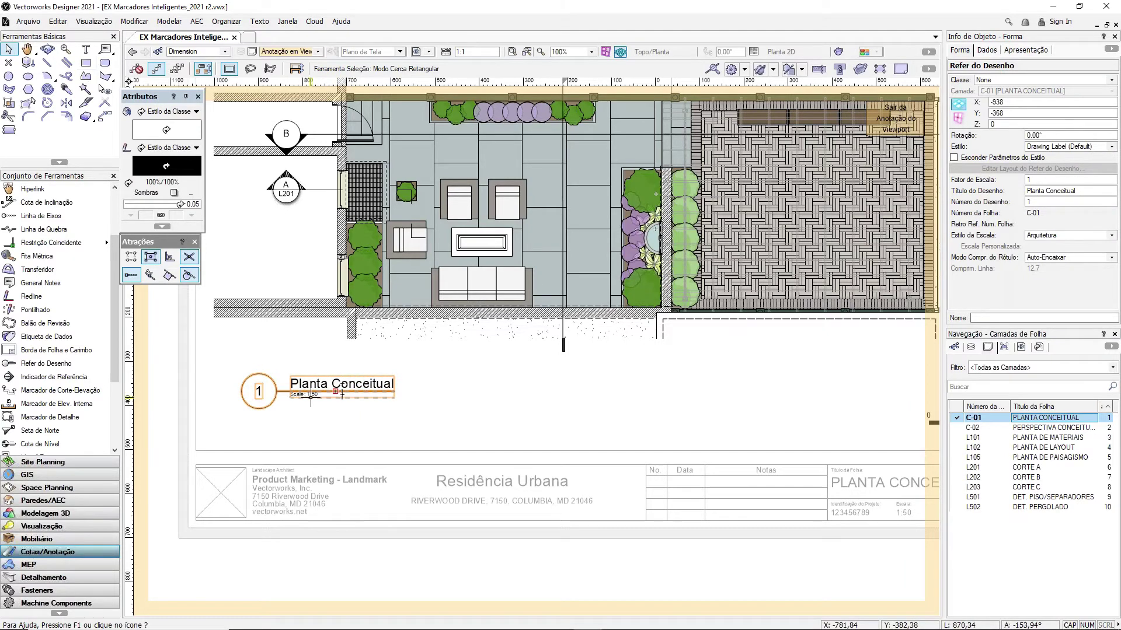
scroll(310, 396, "up", 3)
key("Escape")
scroll(263, 384, "down", 3)
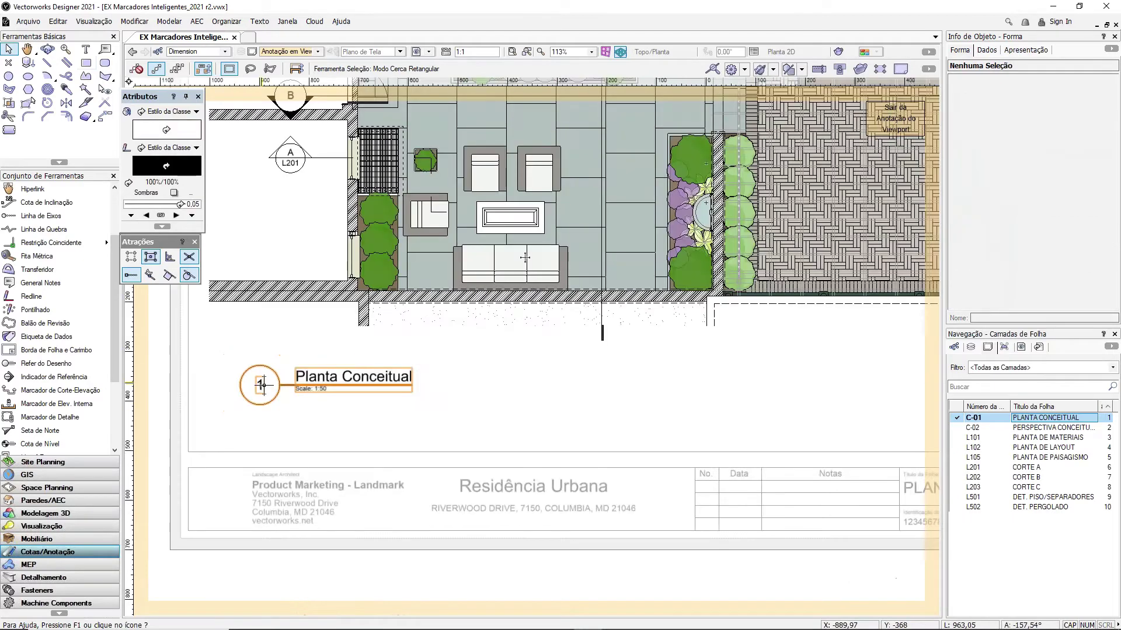
left_click(895, 118)
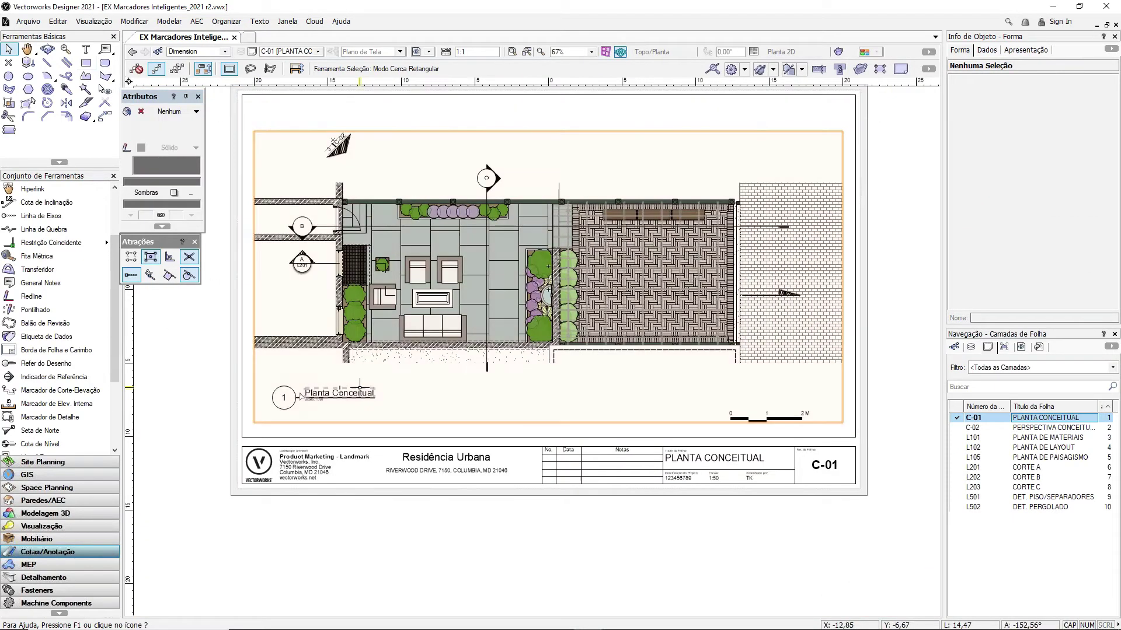
Step: Shorten the drawing title of the viewport on sheet C-01 to Planta
left_click(360, 388)
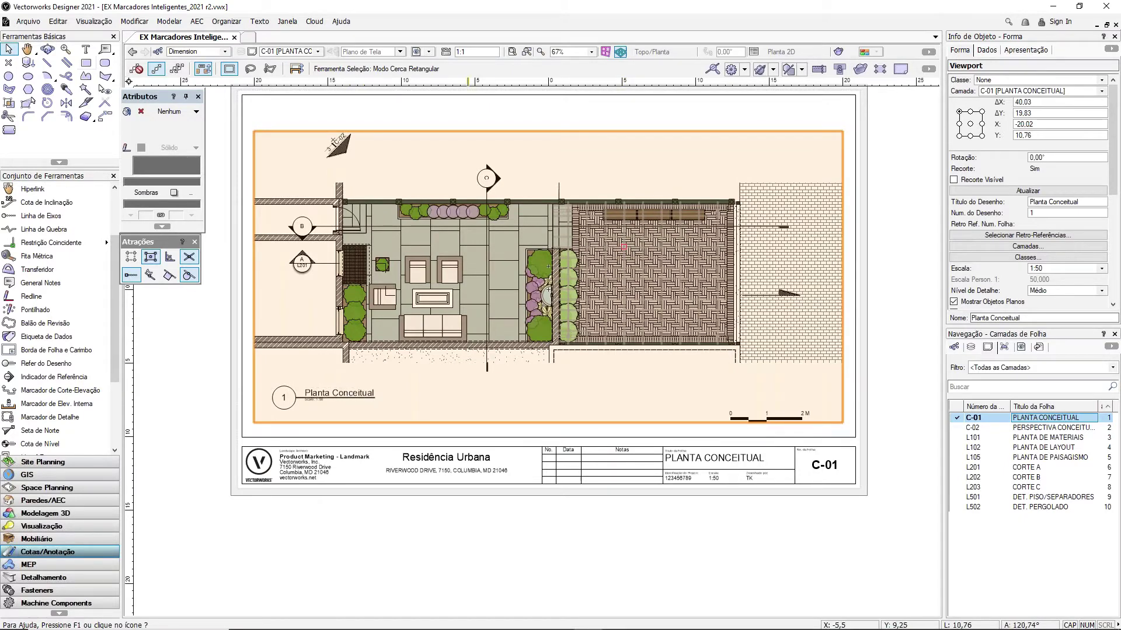
left_click(500, 133)
left_click(507, 201)
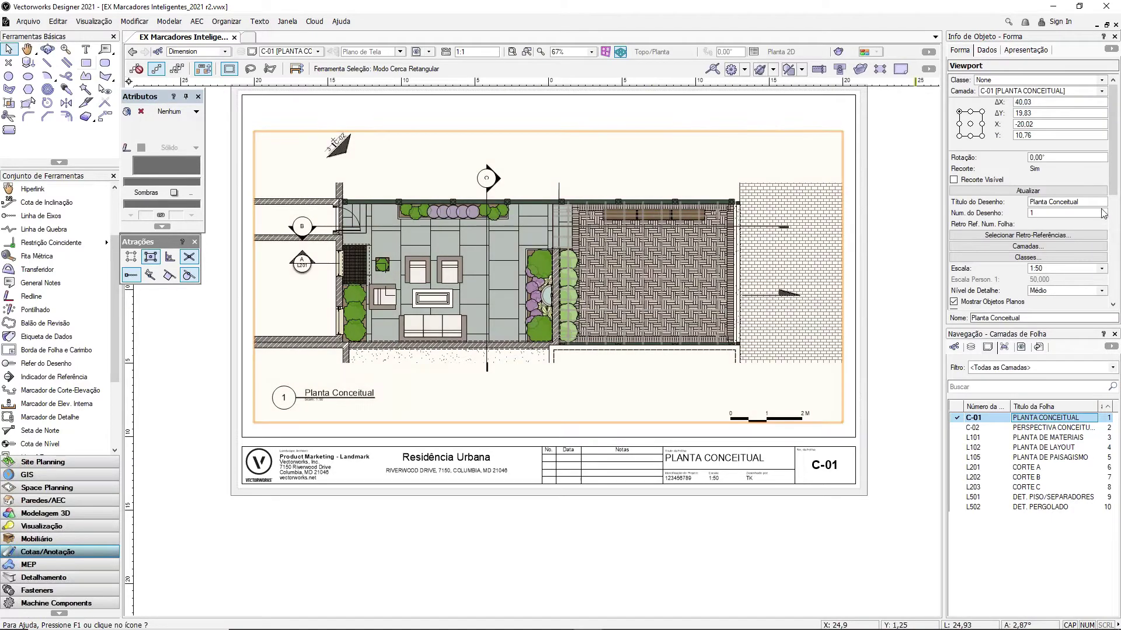
scroll(1103, 213, "down", 1)
left_click(1086, 170)
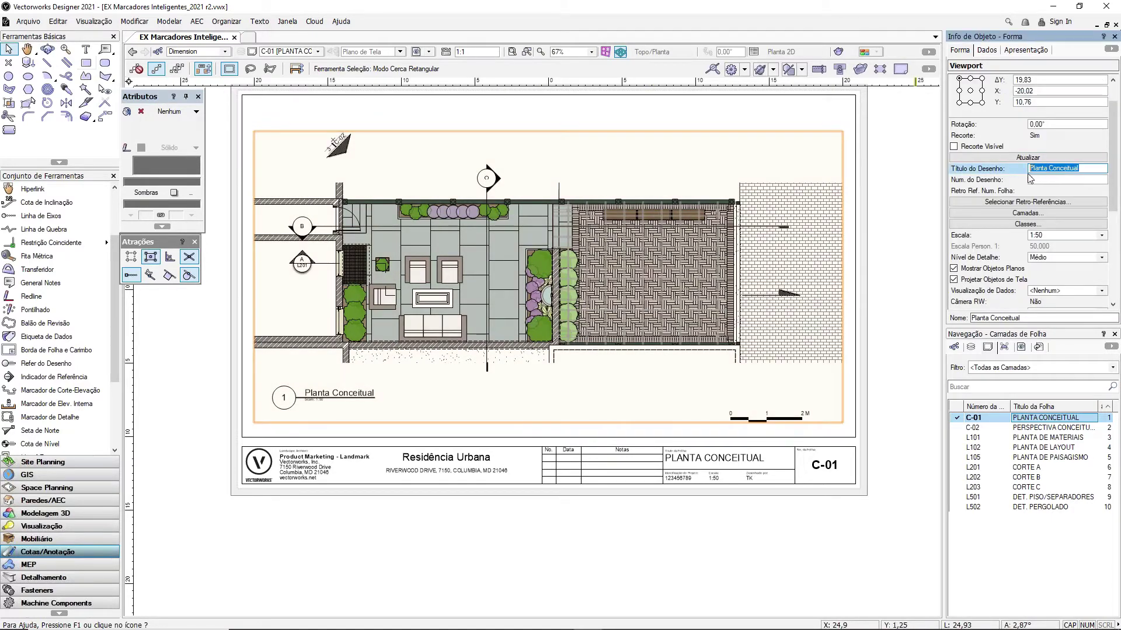
left_click_drag(1078, 169, 1048, 169)
key("BackSpace")
key("Return")
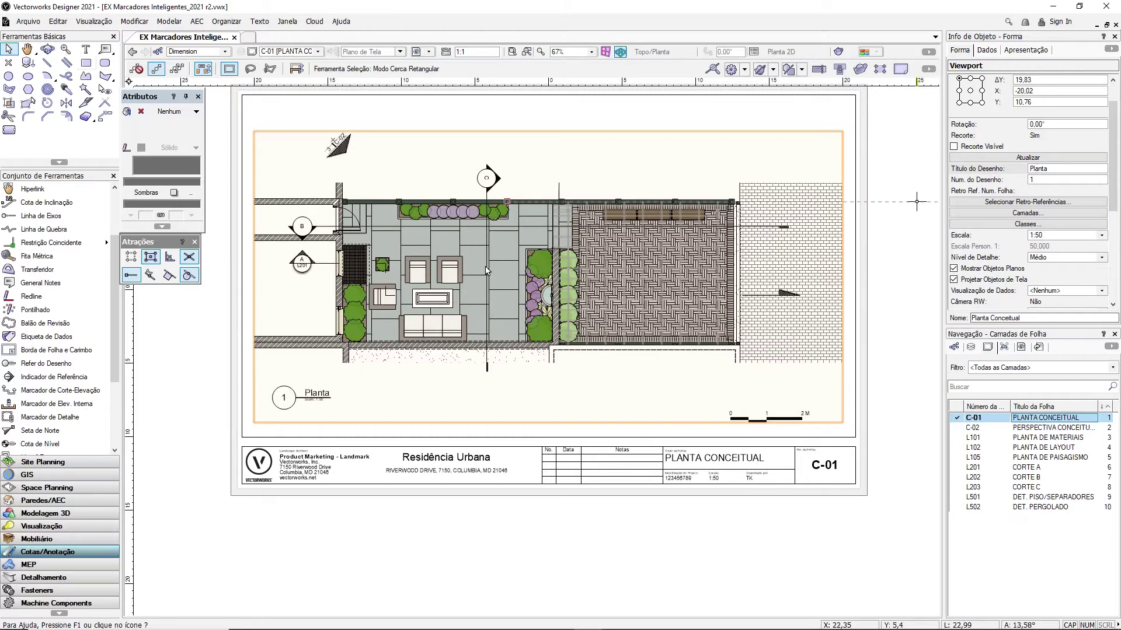
Step: Restore the viewport's drawing title to Planta Conceitual and look at its drawing number property
left_click(1058, 169)
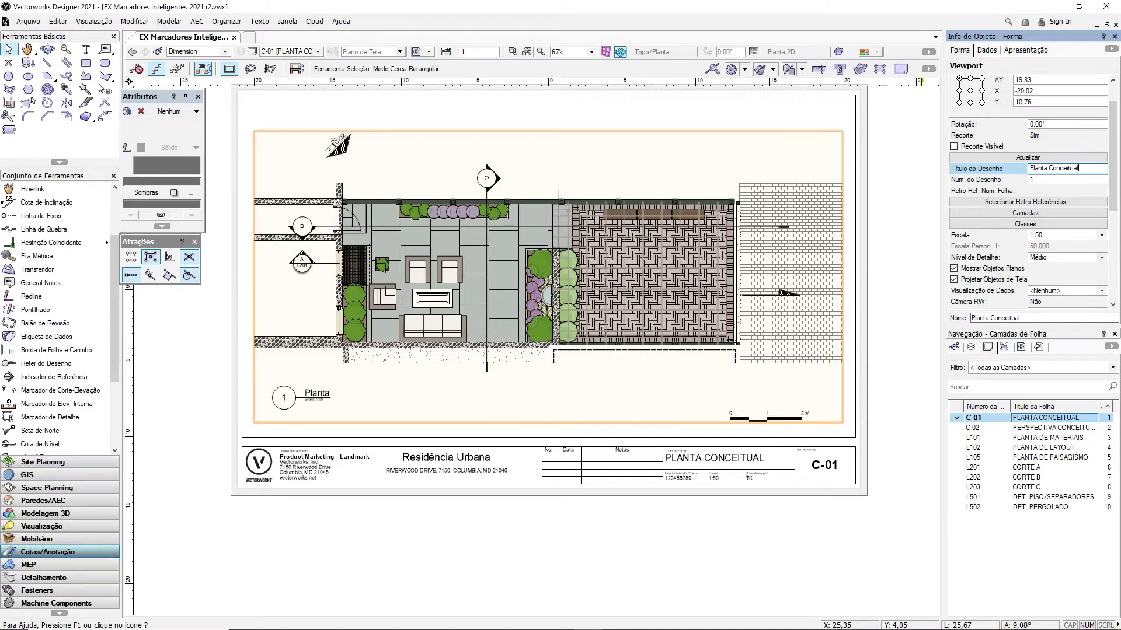
key("Return")
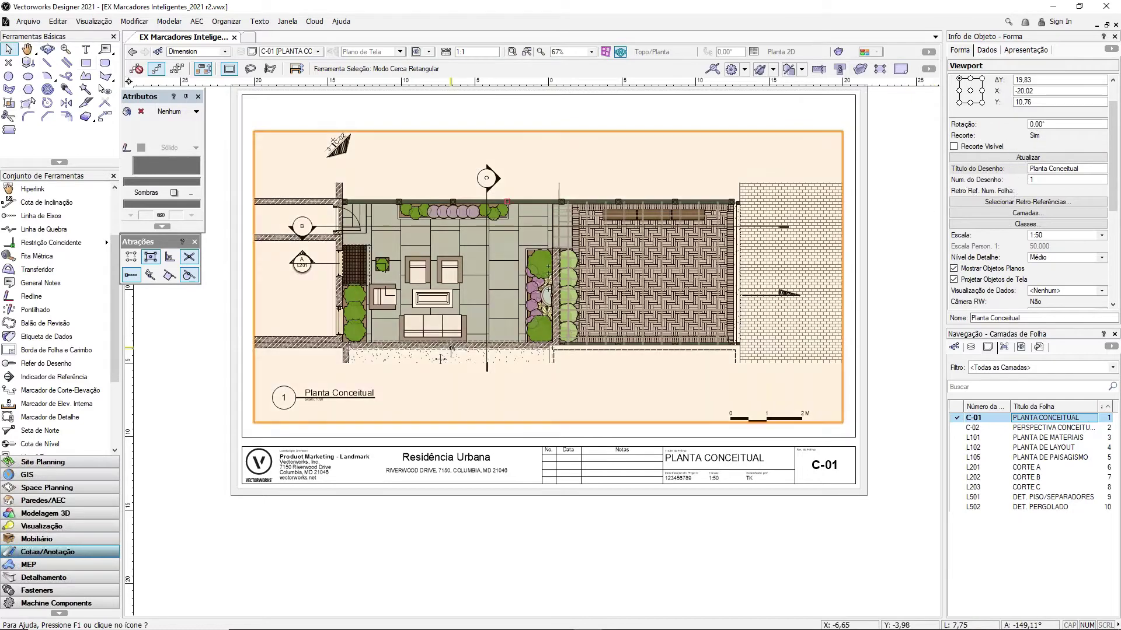
left_click(983, 181)
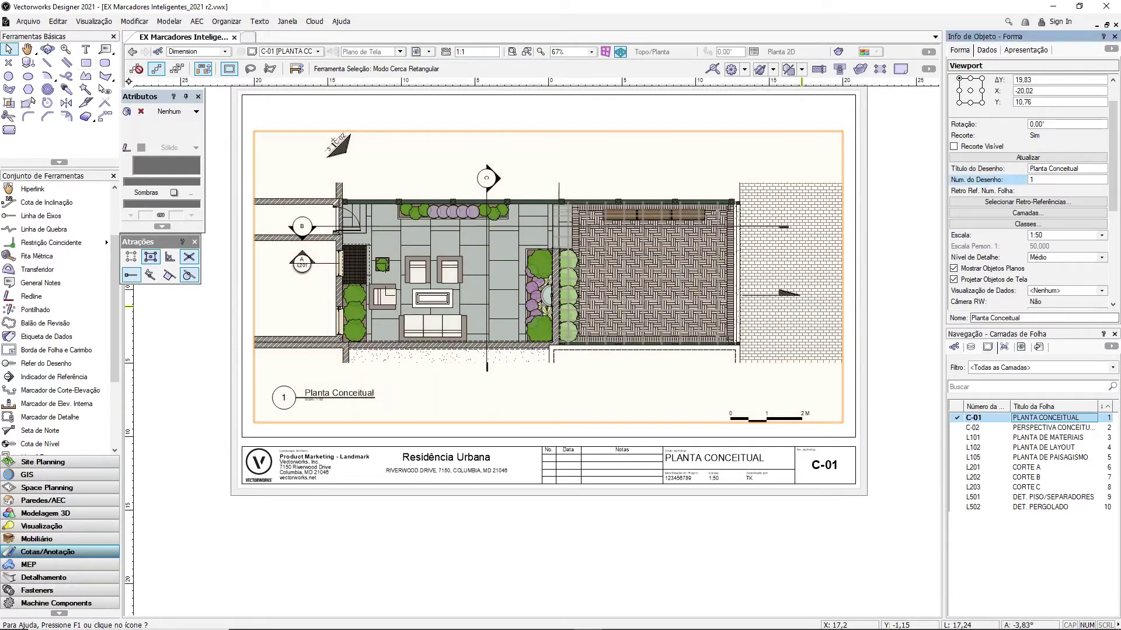
double_click(1049, 184)
Step: Reopen the annotations of the Planta Conceitual viewport and select its drawing label
double_click(588, 444)
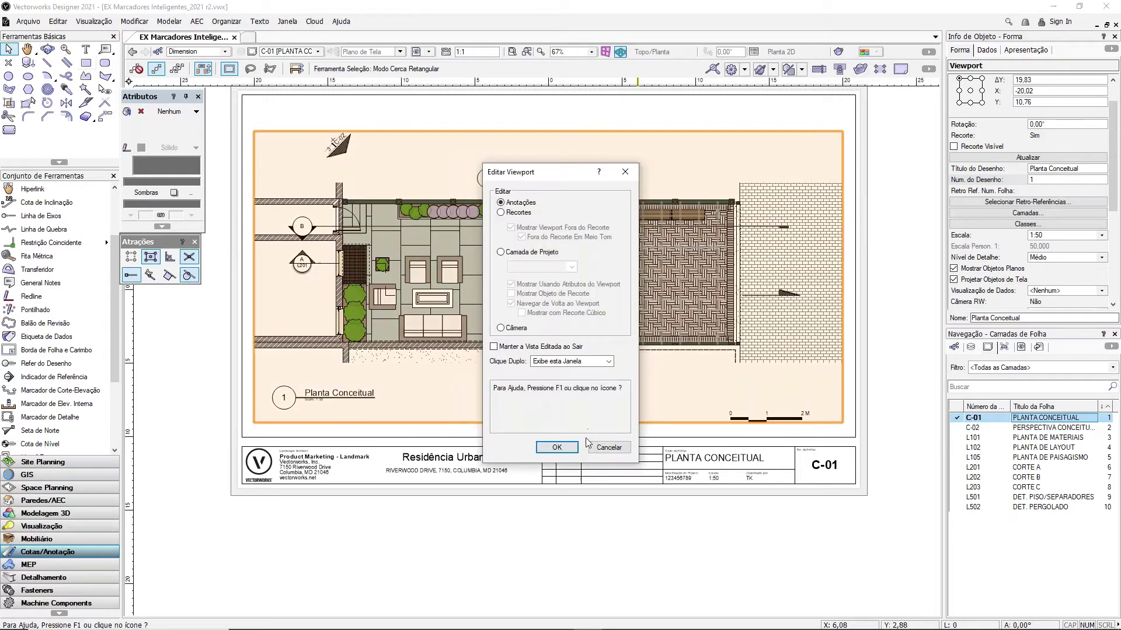
left_click(557, 447)
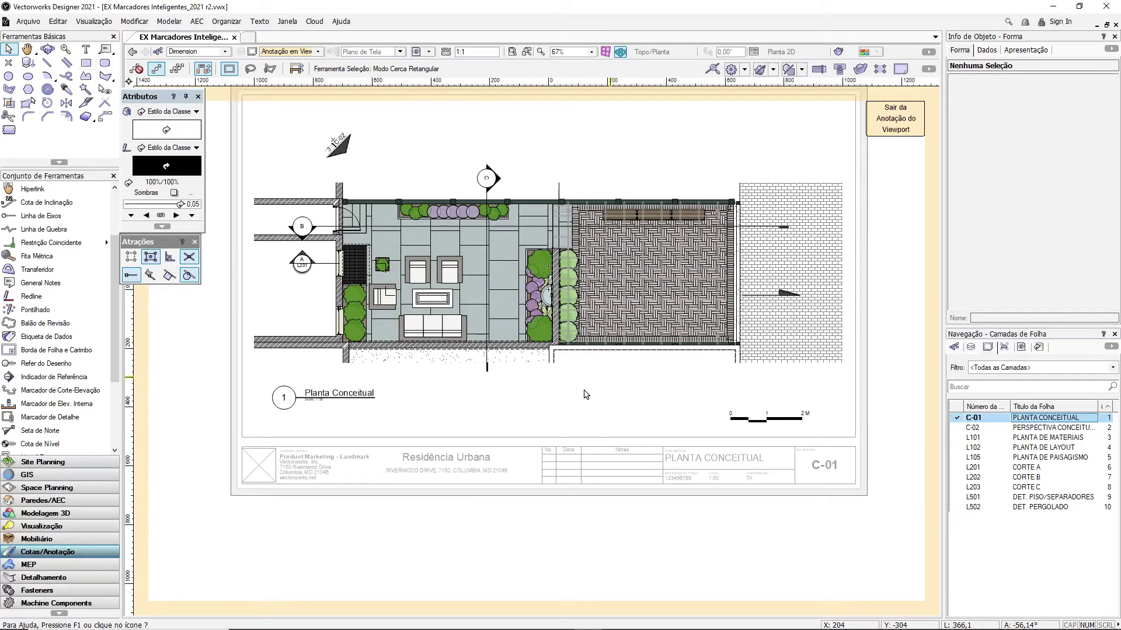
scroll(280, 401, "up", 4)
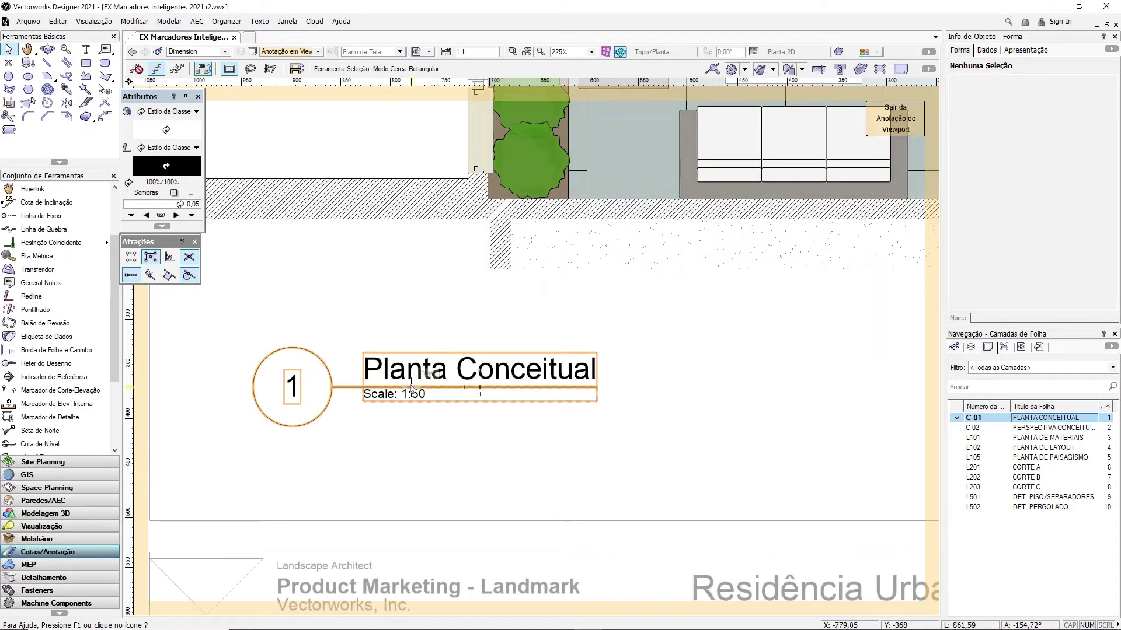
left_click(478, 374)
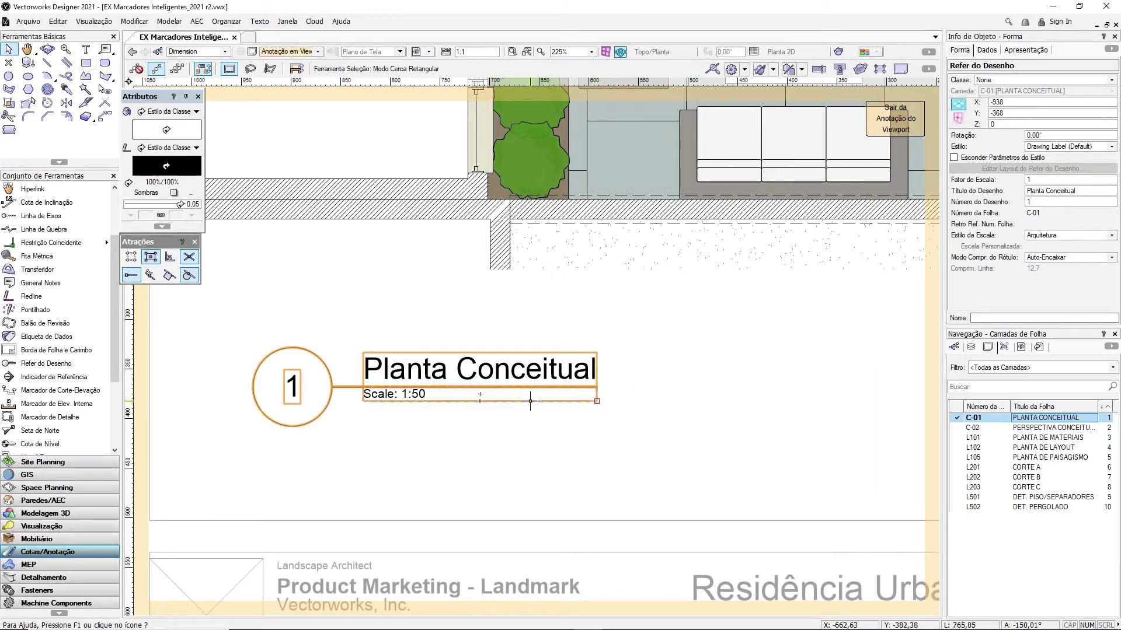
scroll(530, 400, "down", 4)
mouse_move(664, 278)
left_mouse_down()
mouse_move(705, 290)
mouse_move(679, 315)
left_mouse_up()
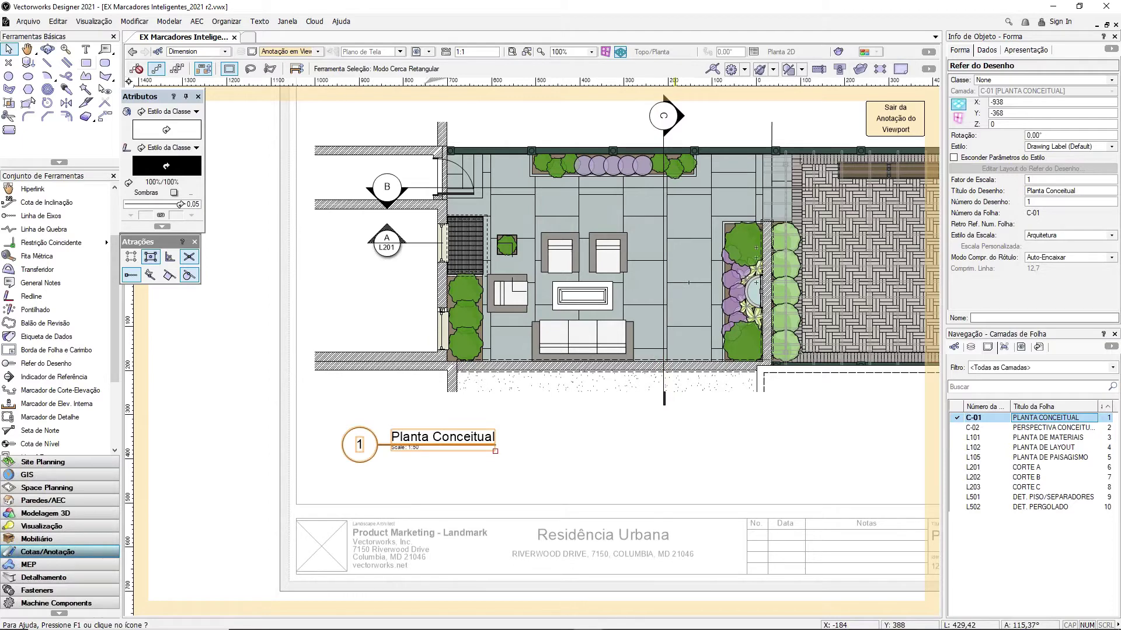
Step: Browse the library styles, such as DL Box REF, that could replace the drawing label's style
left_click(1043, 149)
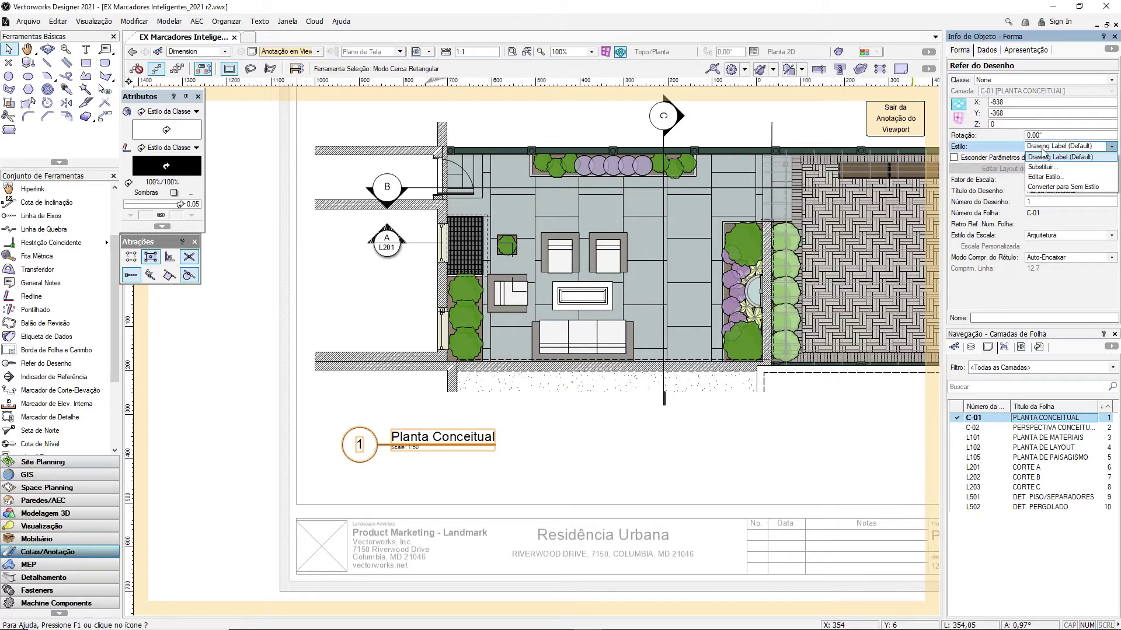
left_click(1027, 151)
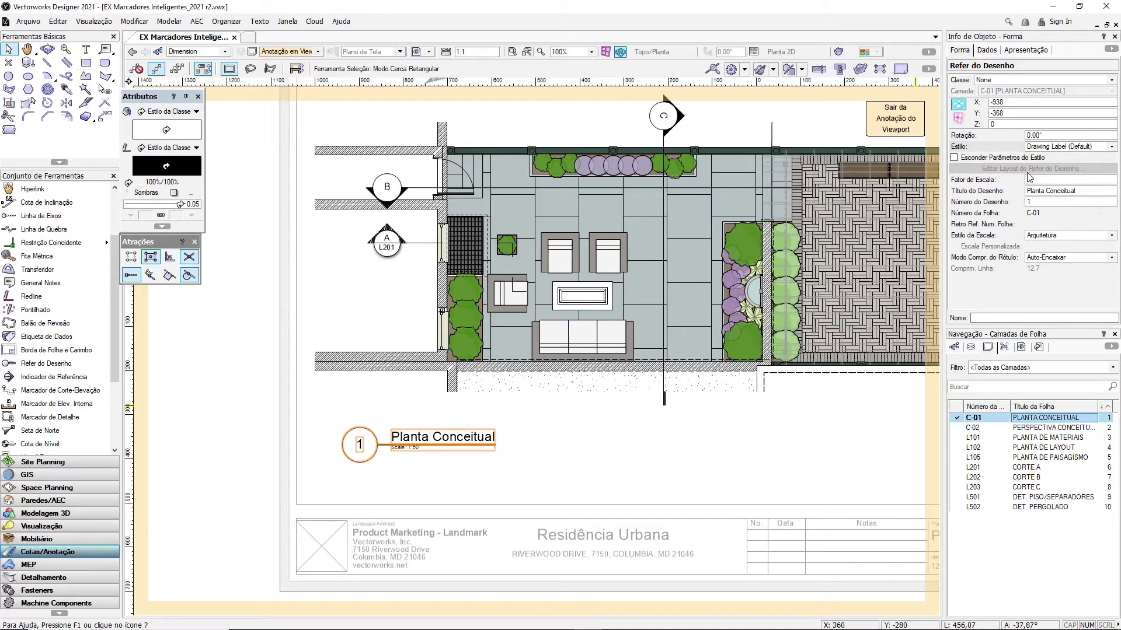
left_click(1055, 147)
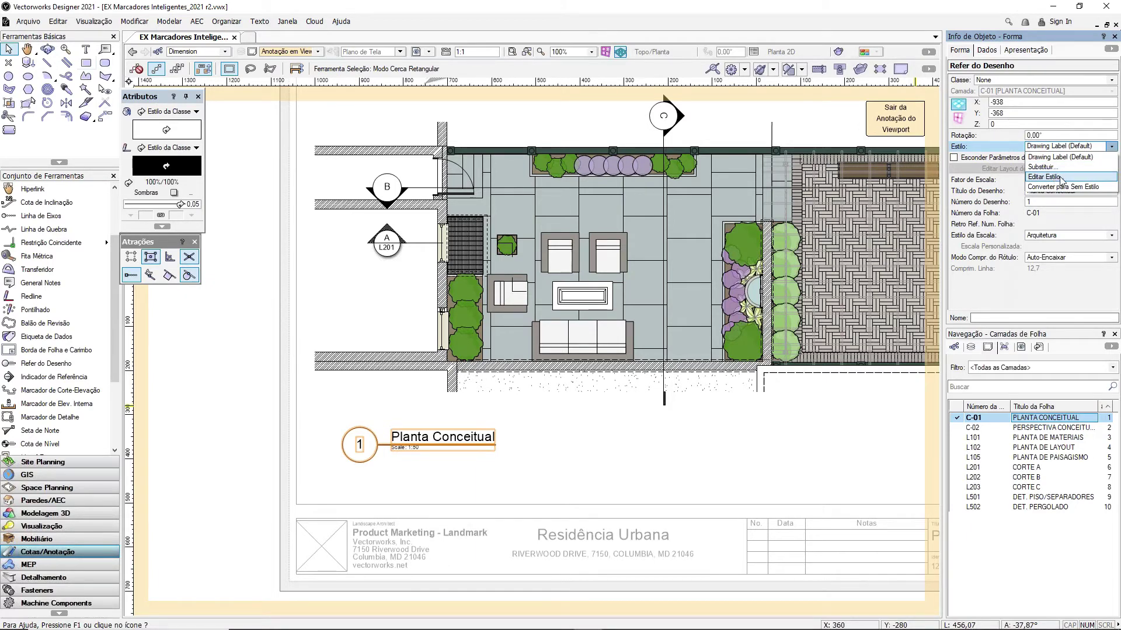
left_click(1060, 167)
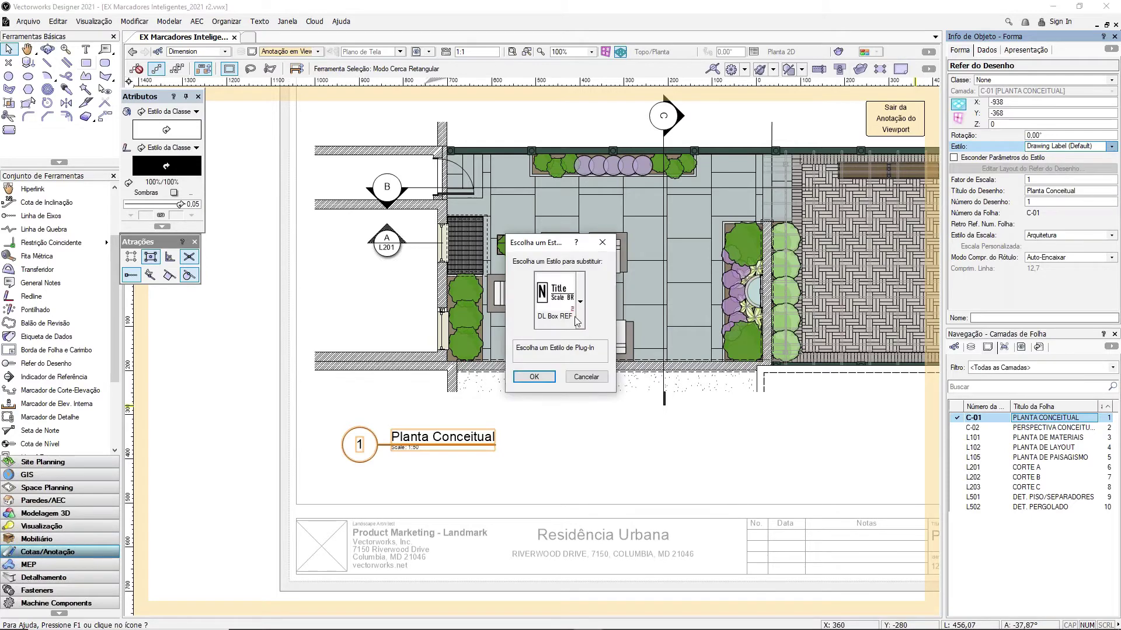
left_click(578, 318)
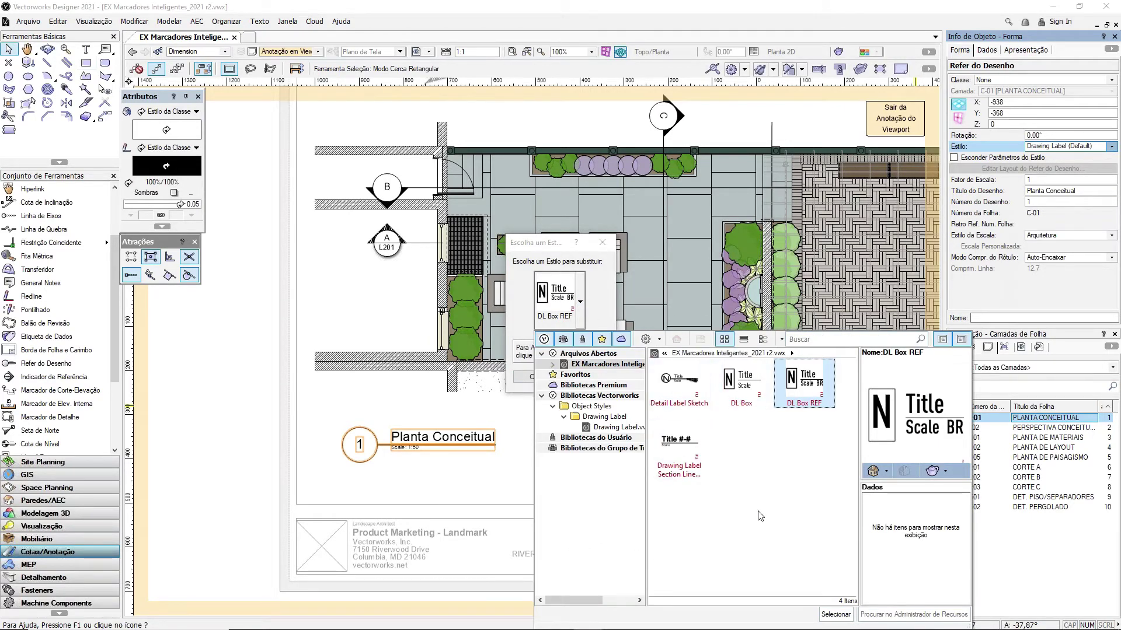
double_click(788, 402)
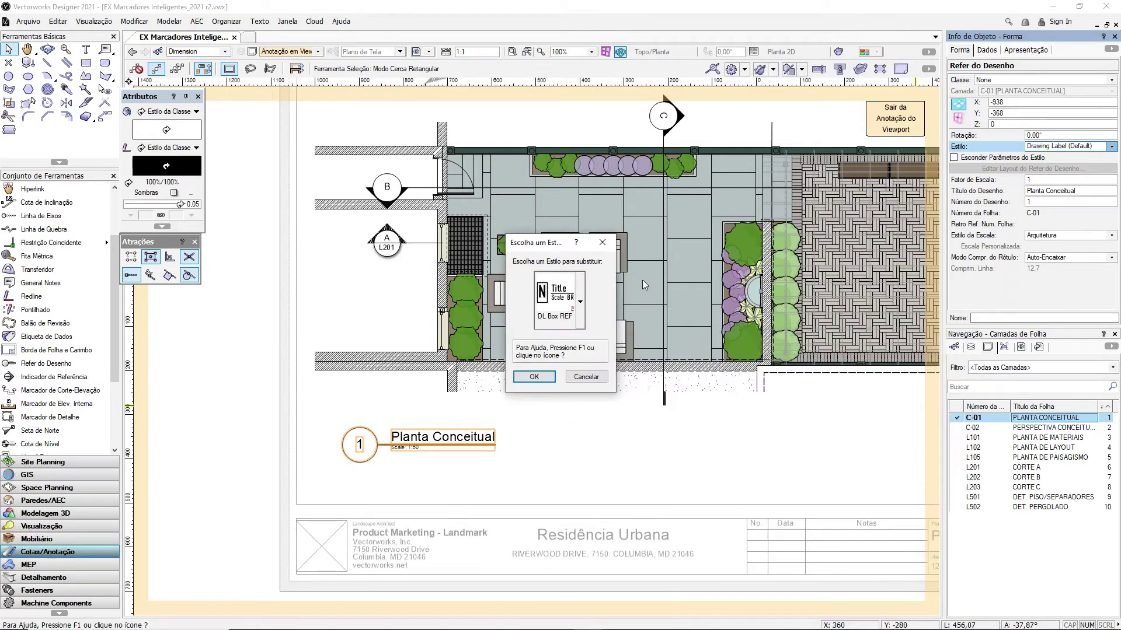
key("Return")
Step: Open the layout of the Drawing Label (Default) style for editing and select the number text inside the circle
left_click(1068, 146)
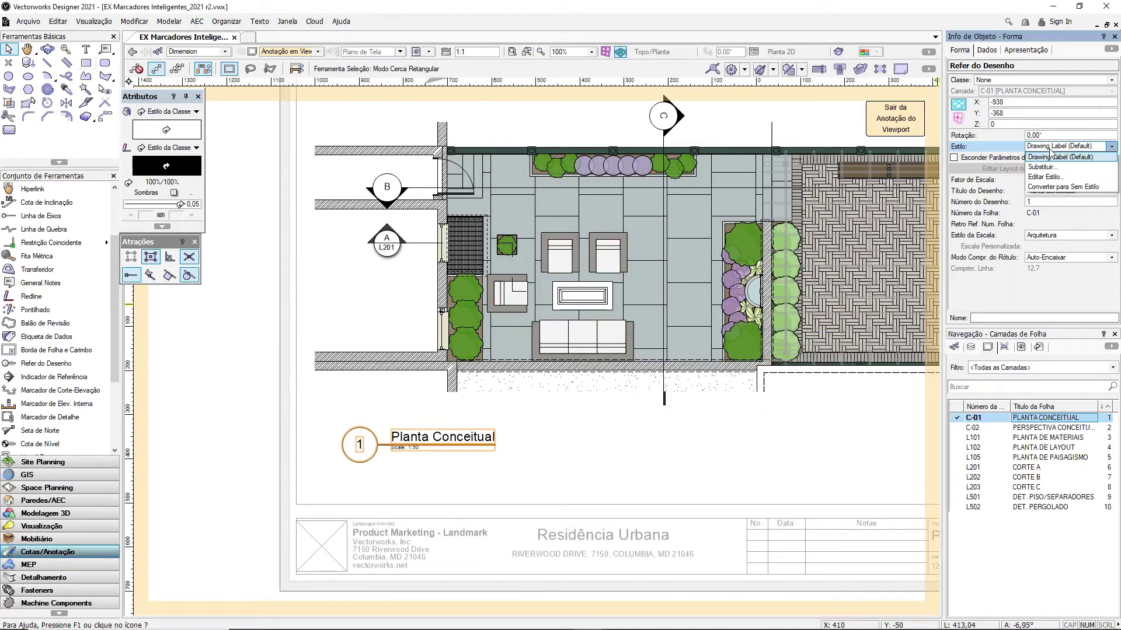
left_click(1045, 177)
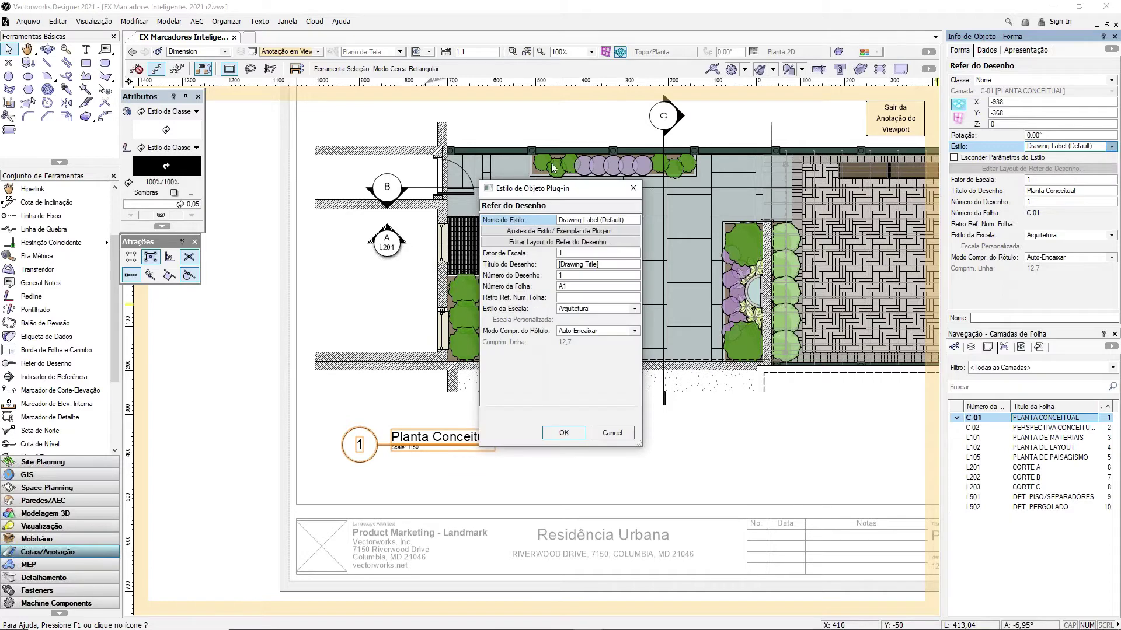
left_click_drag(533, 193, 607, 216)
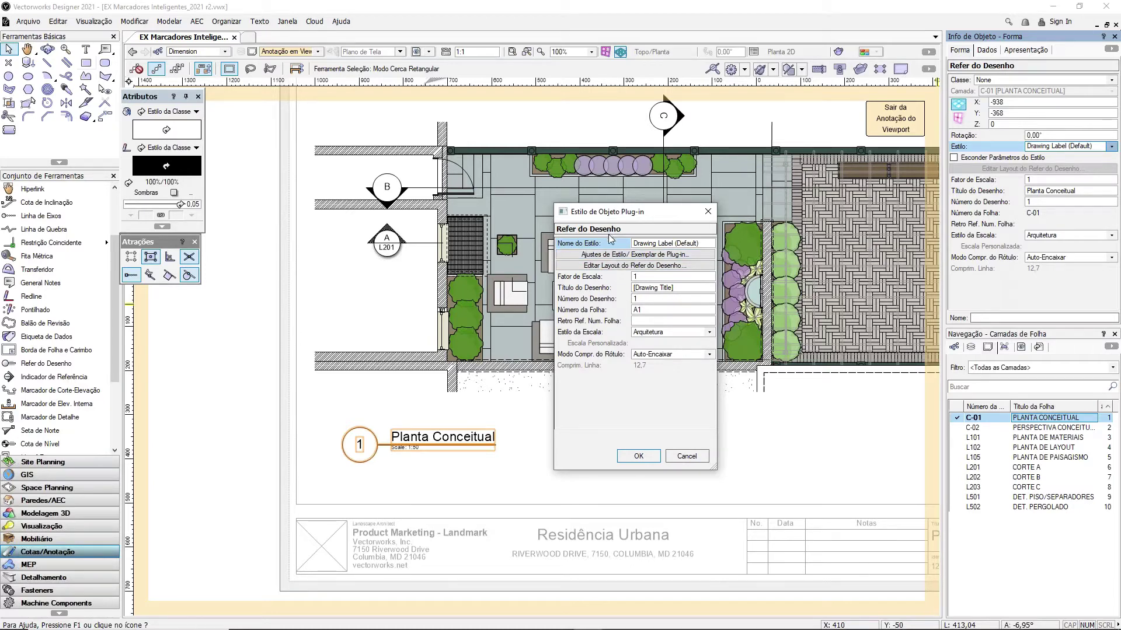
left_click(610, 267)
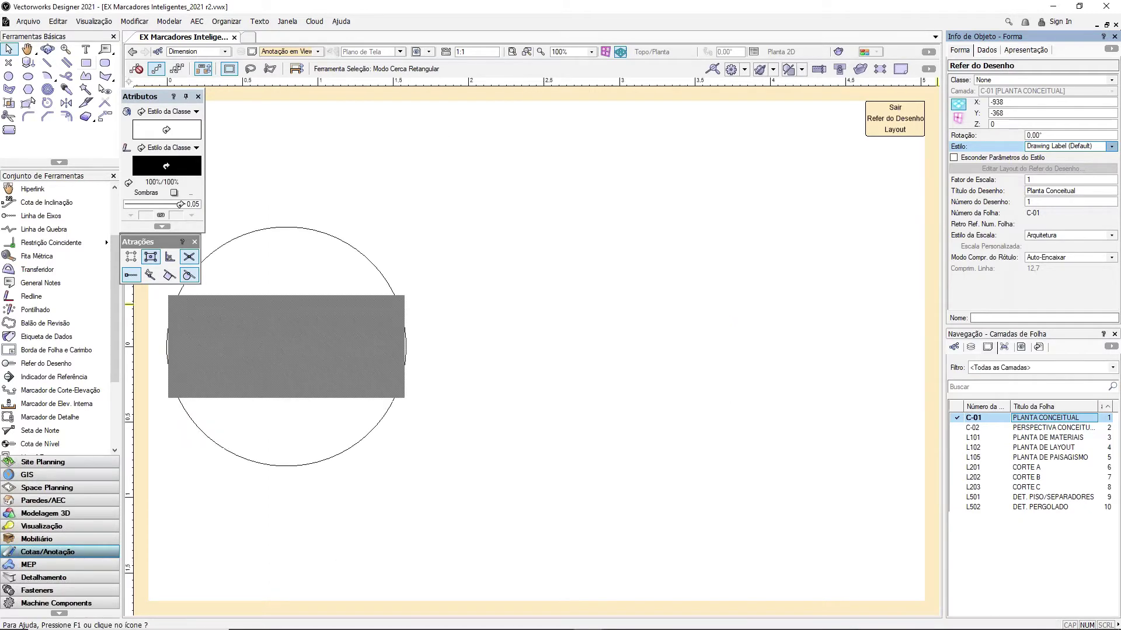
scroll(430, 256, "down", 2)
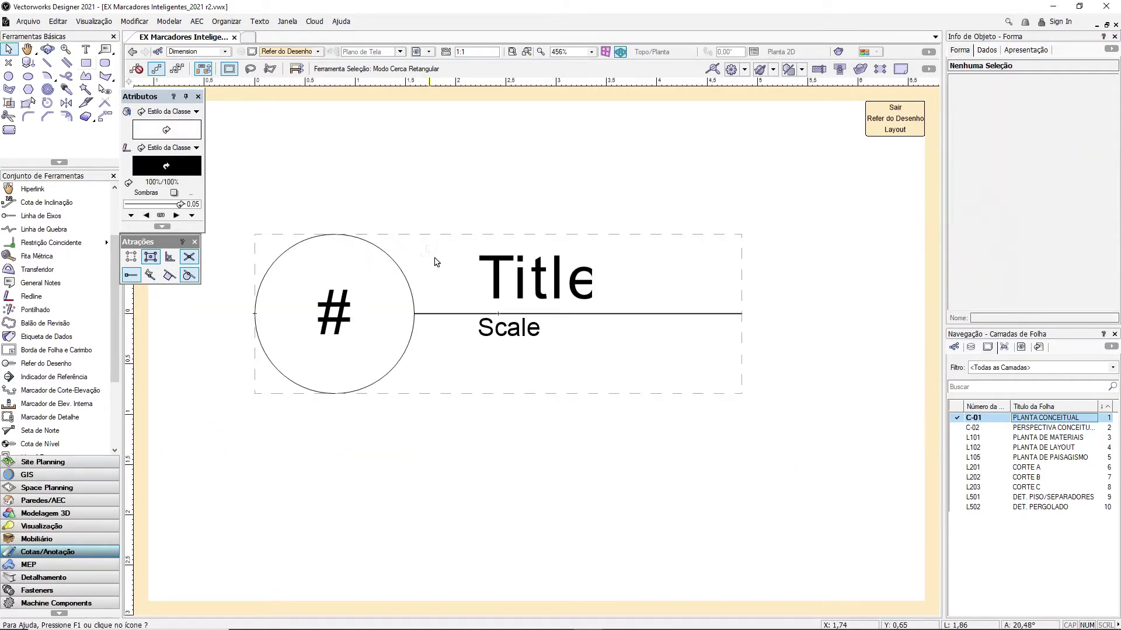
left_click(353, 308)
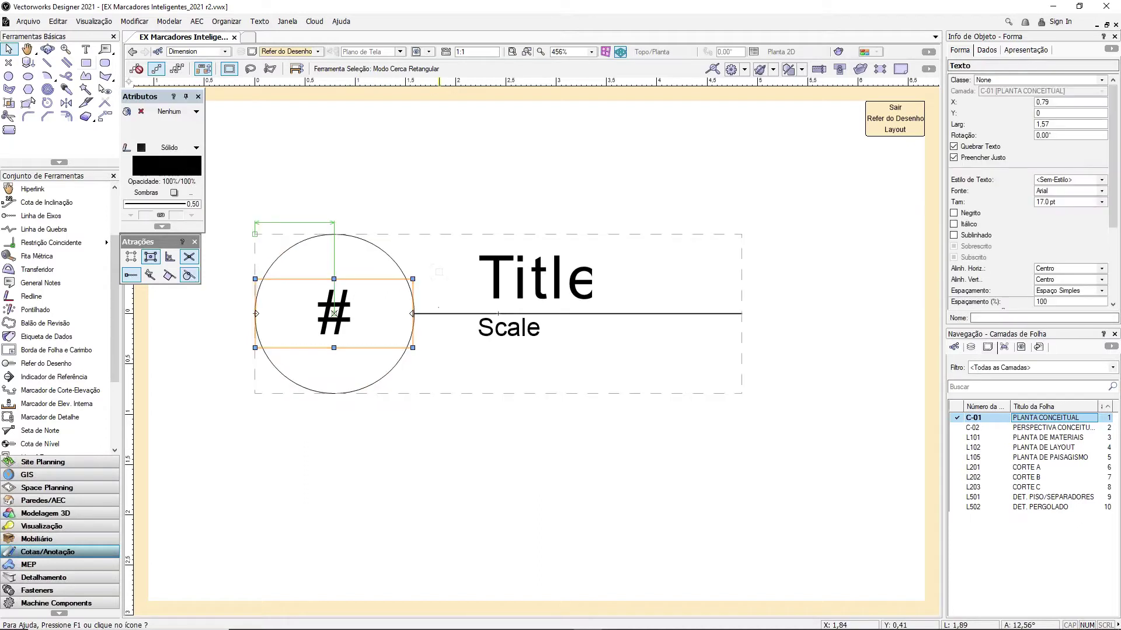
Step: Delete the number text and its surrounding circle from the drawing label layout
left_click(450, 267)
left_click(401, 273)
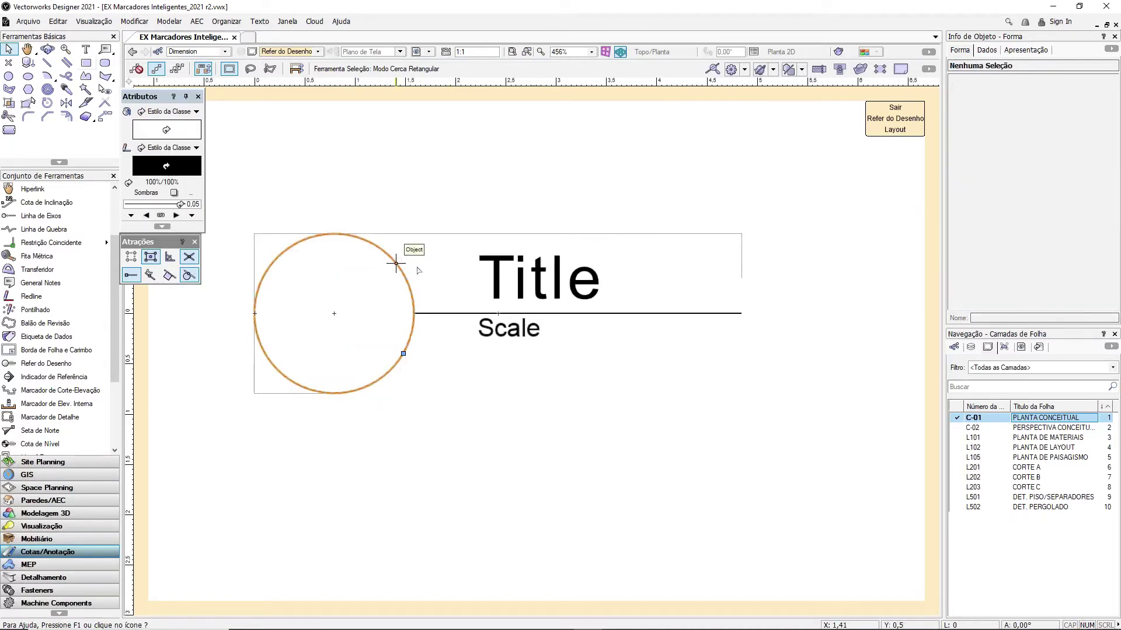
key("Delete")
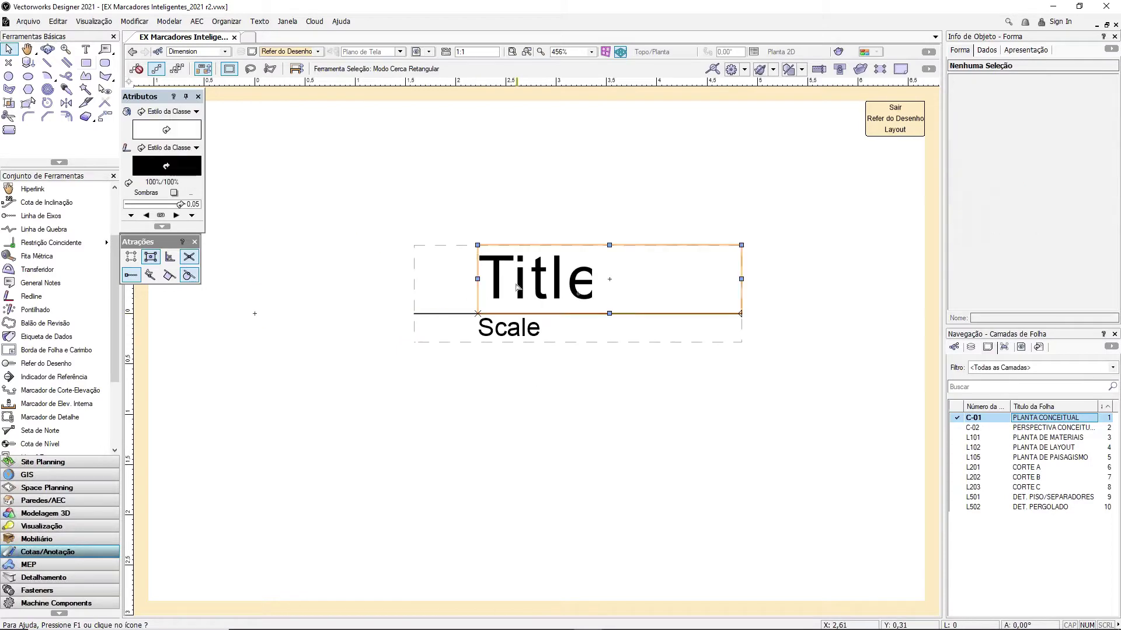
Step: Move the Title and Scale texts to the left end of the drawing label's line
left_click_drag(517, 286, 452, 286)
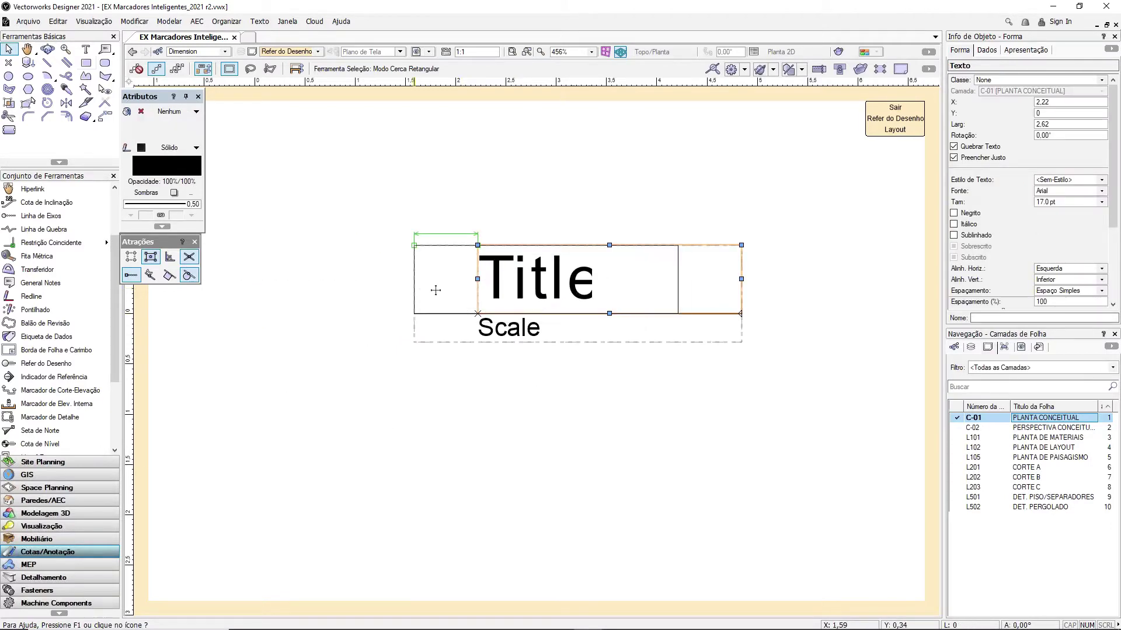
left_click(477, 329)
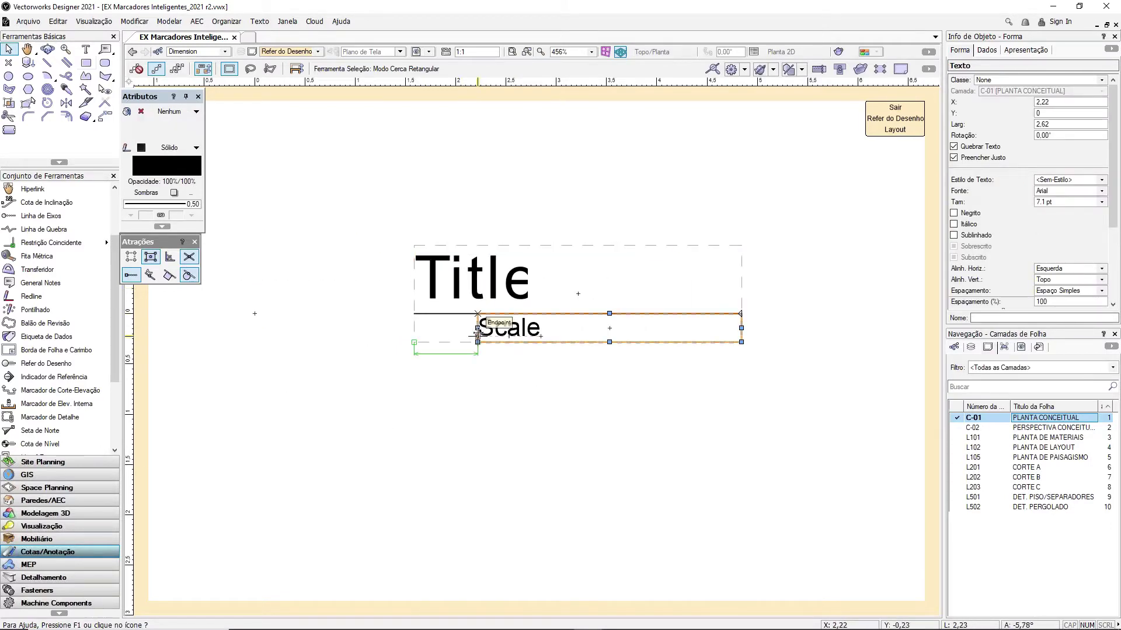
left_click_drag(478, 330, 455, 332)
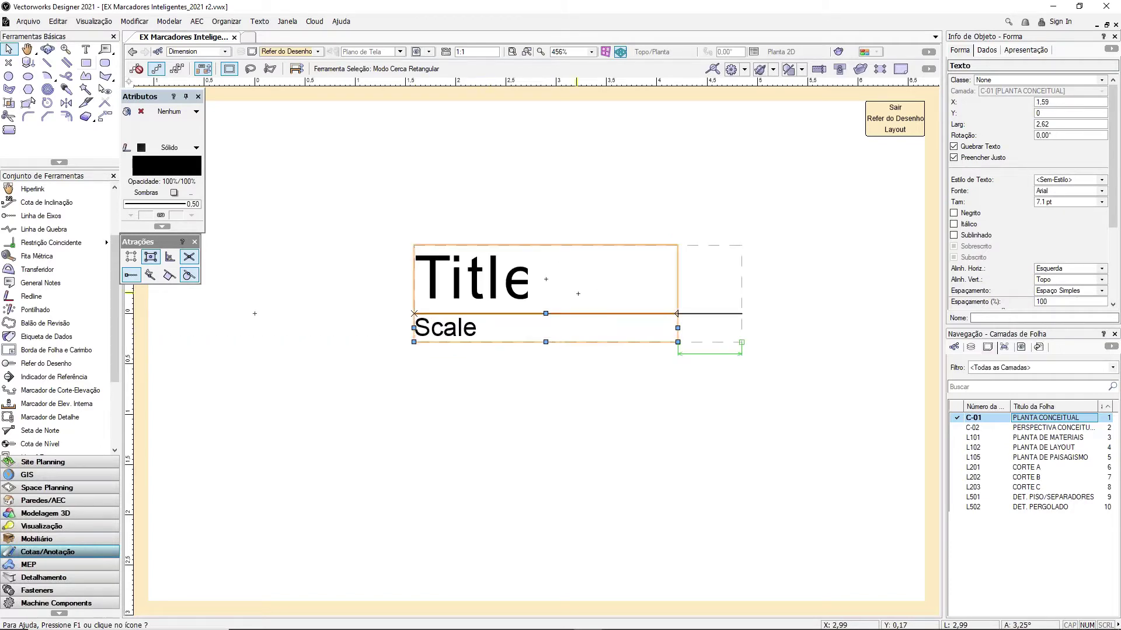
Step: Shorten the label's line to the right edge of the text boxes and save the changes to the Drawing Label (Default) style
left_click(709, 313)
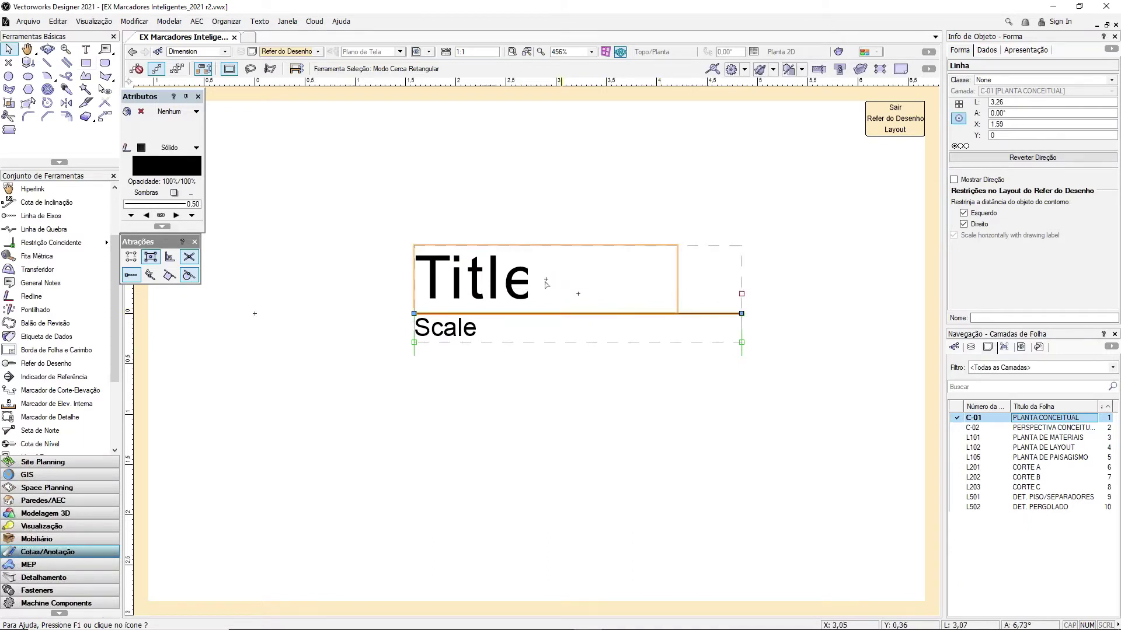
left_click_drag(741, 313, 676, 297)
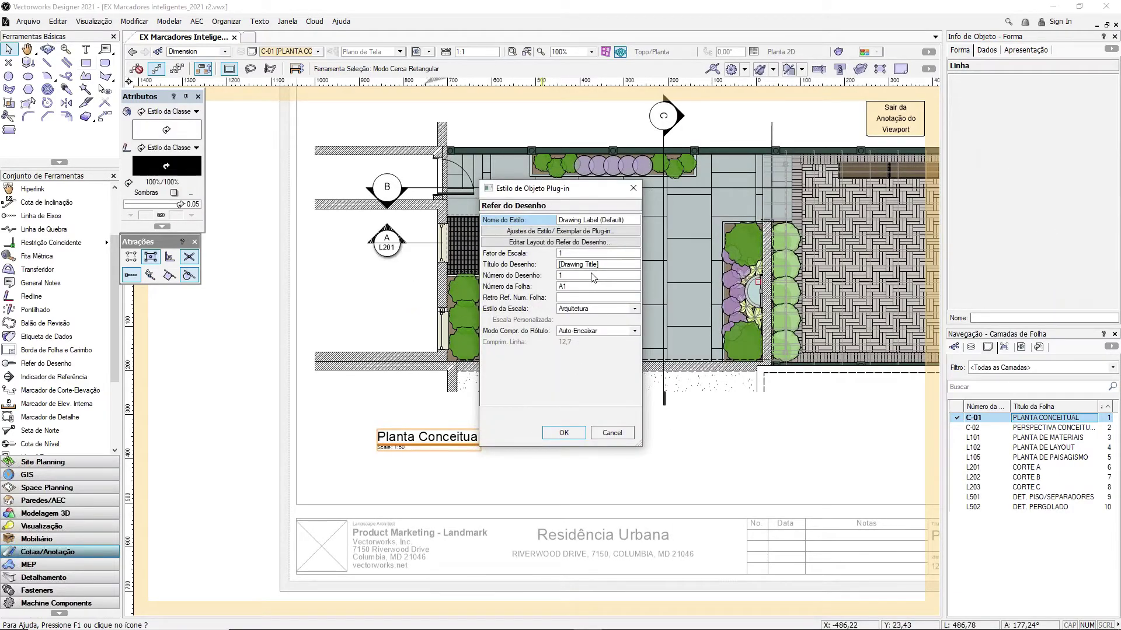
left_click(569, 433)
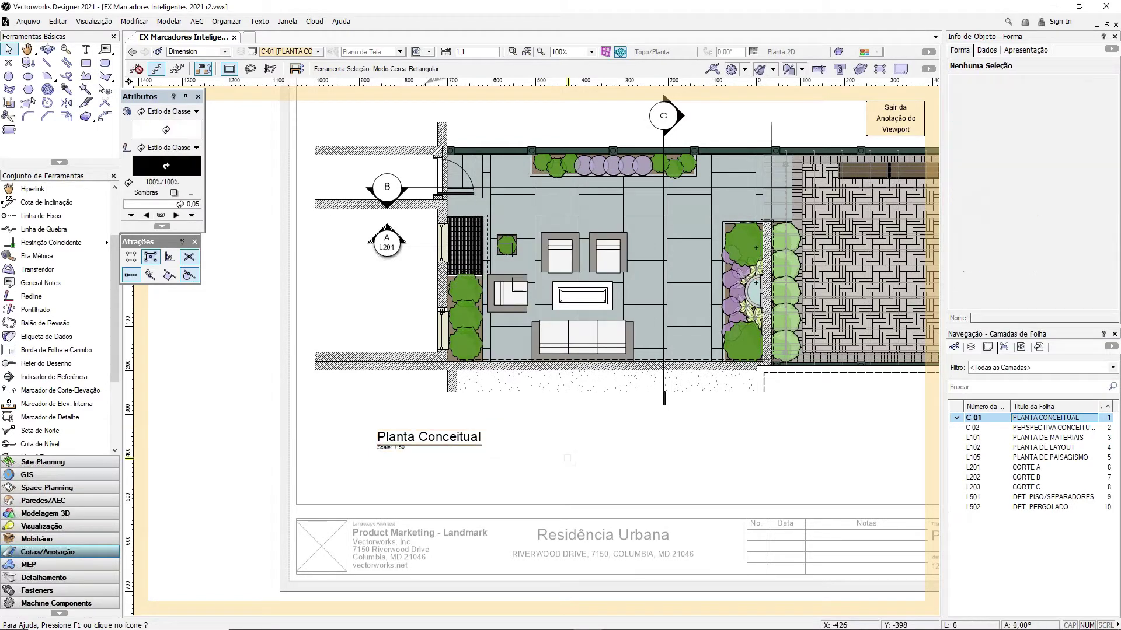
Step: Convert the Planta Conceitual drawing label to an unstyled object
scroll(472, 451, "up", 1)
left_click(471, 455)
scroll(471, 456, "up", 1)
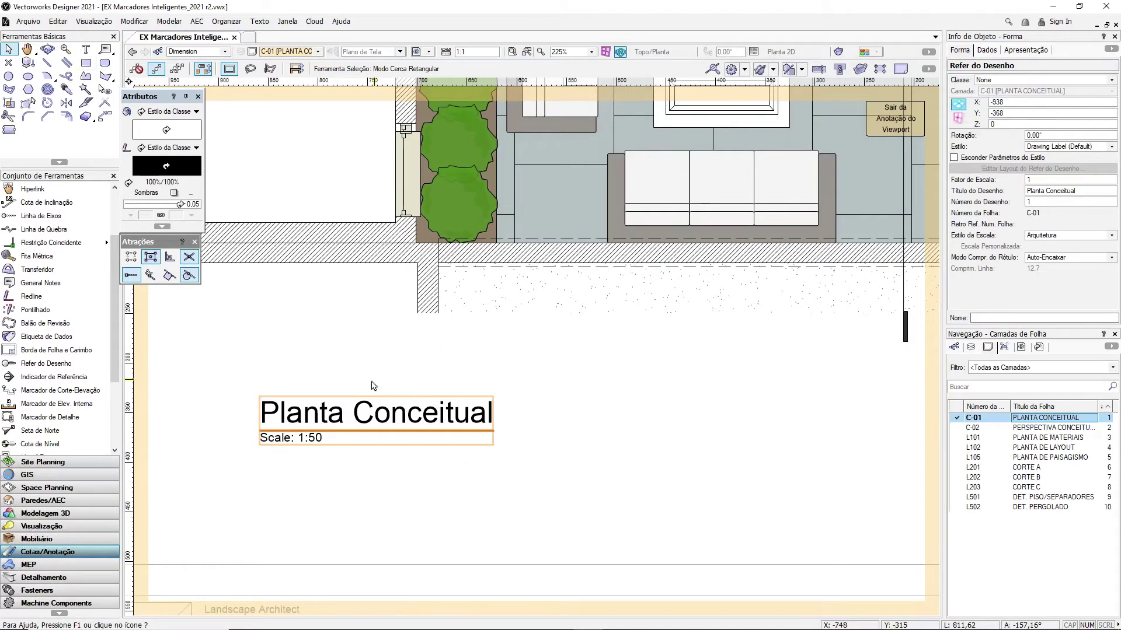
left_click(1074, 147)
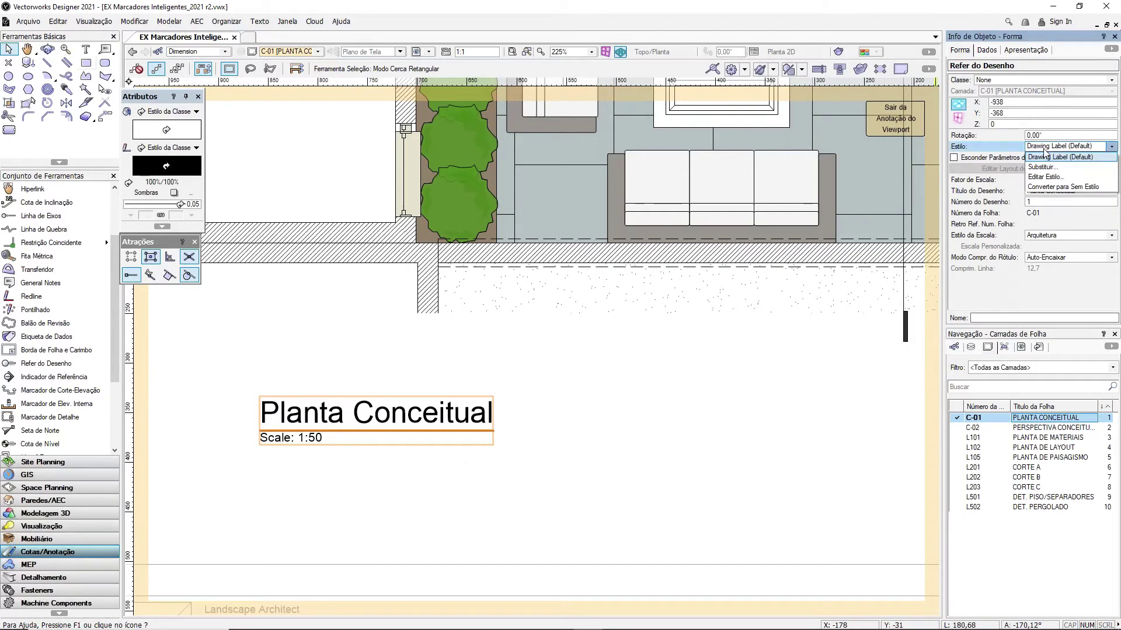
left_click(1056, 187)
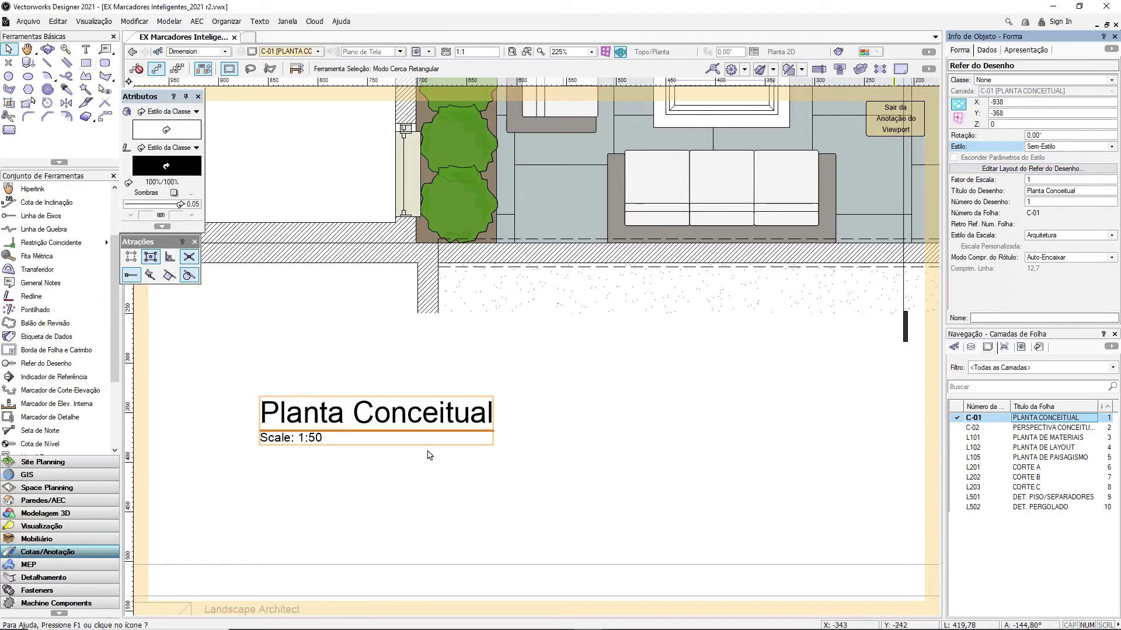
Step: Save the unstyled label as a new style named Estilo de Refer 01 in the Estilos de Refer do Desenho folder
left_click(1051, 146)
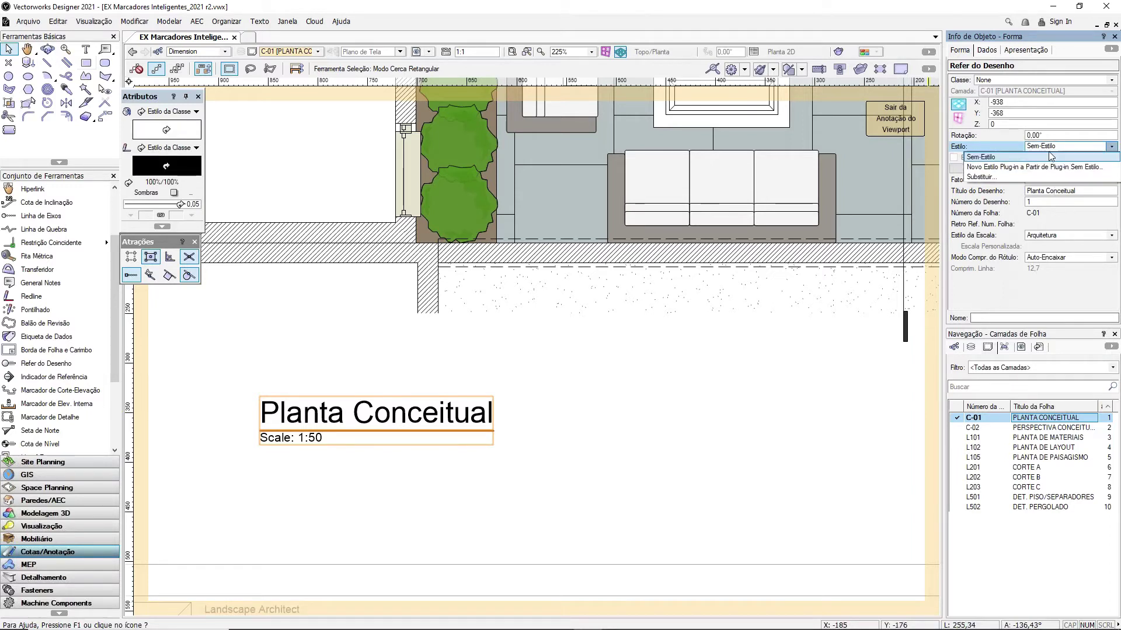
left_click(1003, 169)
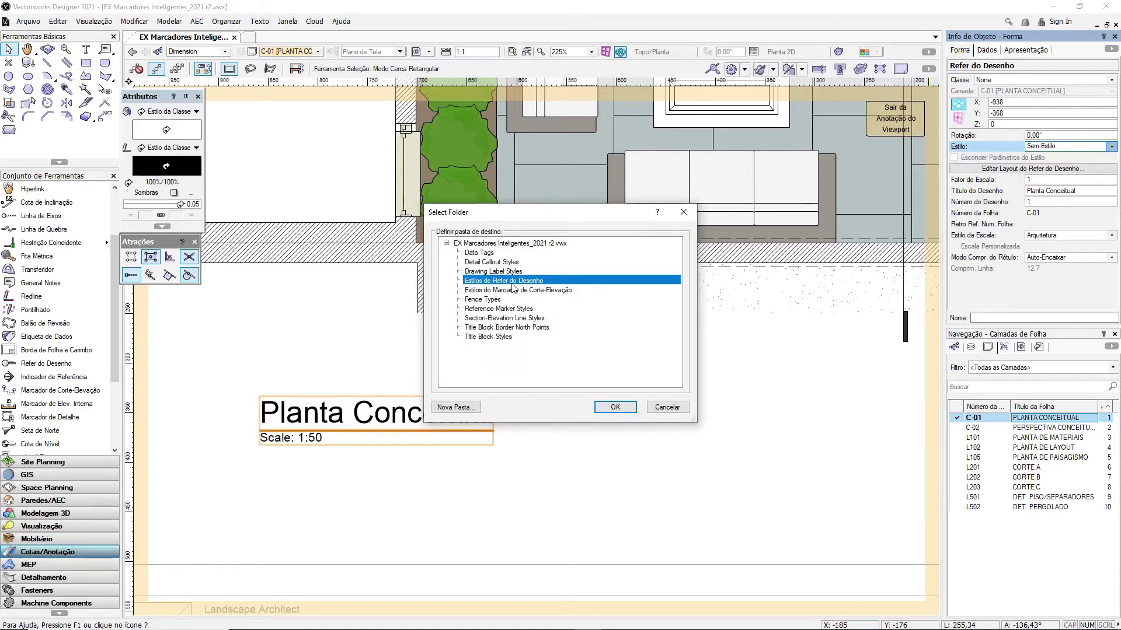
left_click(616, 406)
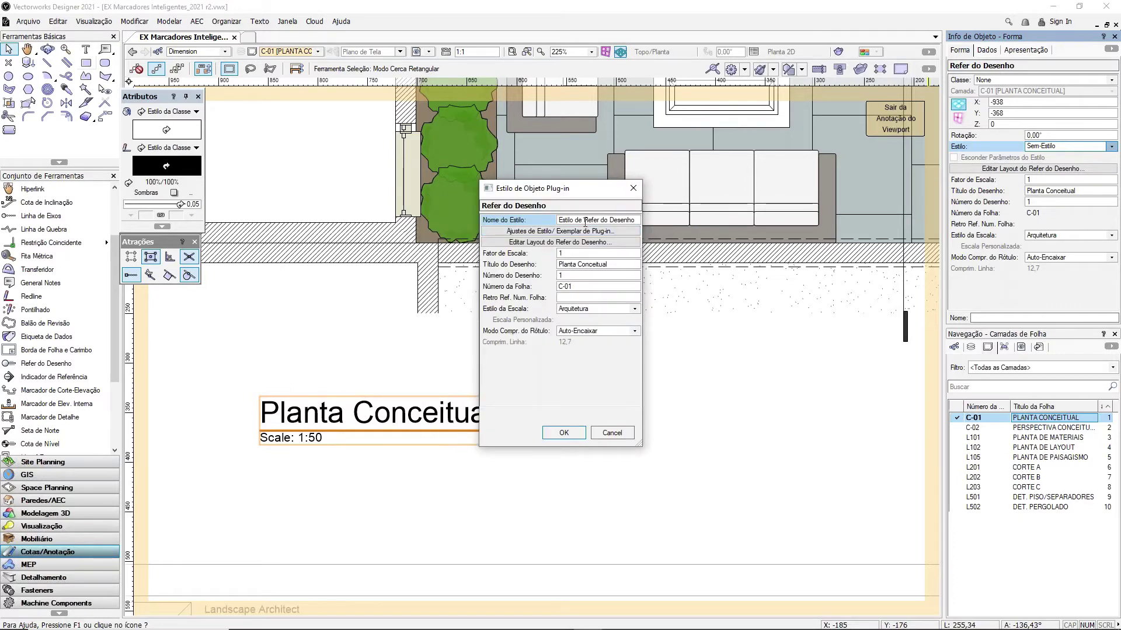
left_click(585, 221)
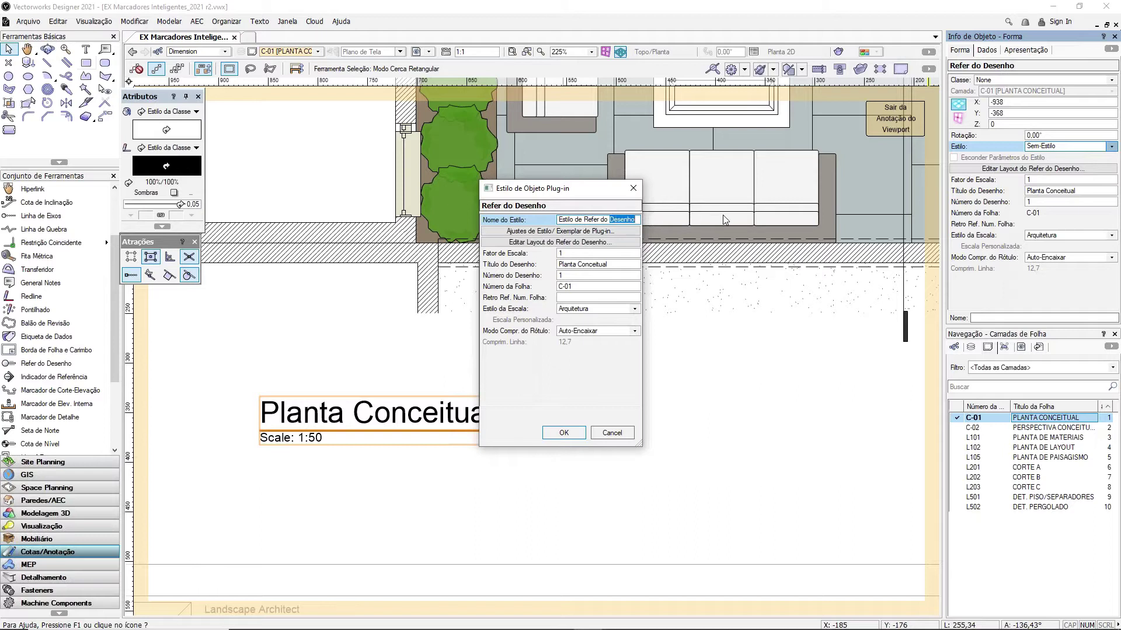
key("BackSpace")
key("BackSpace")
key("BackSpace")
key("BackSpace")
type("01")
left_click(563, 432)
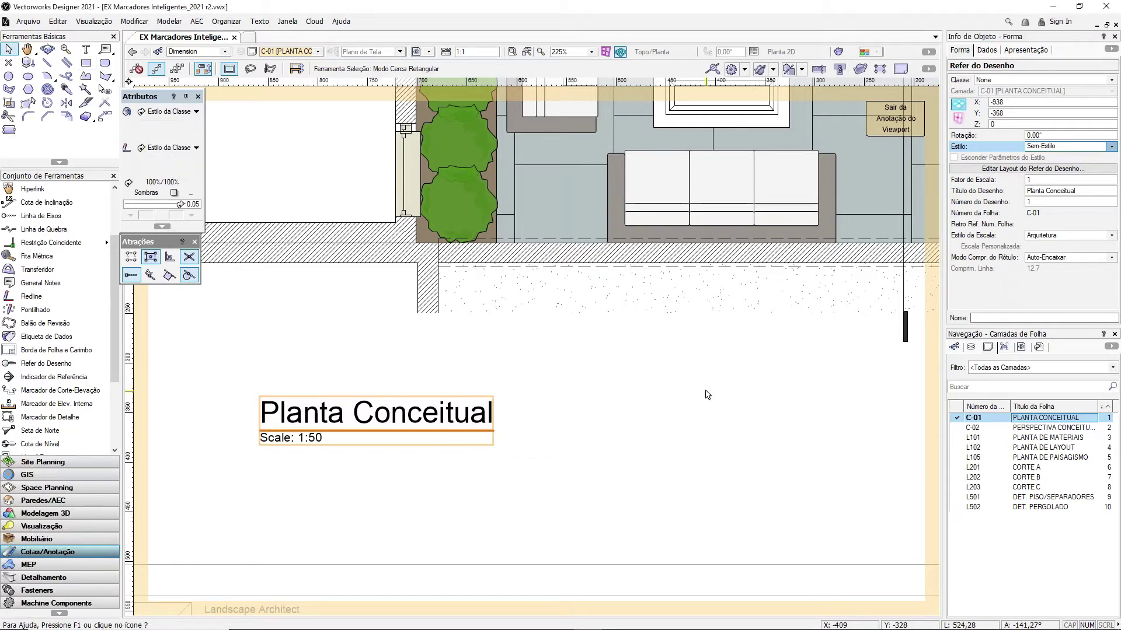
Step: Exit the Planta Conceitual annotations and go to sheet L201 (CORTE A)
key("ctrl+4")
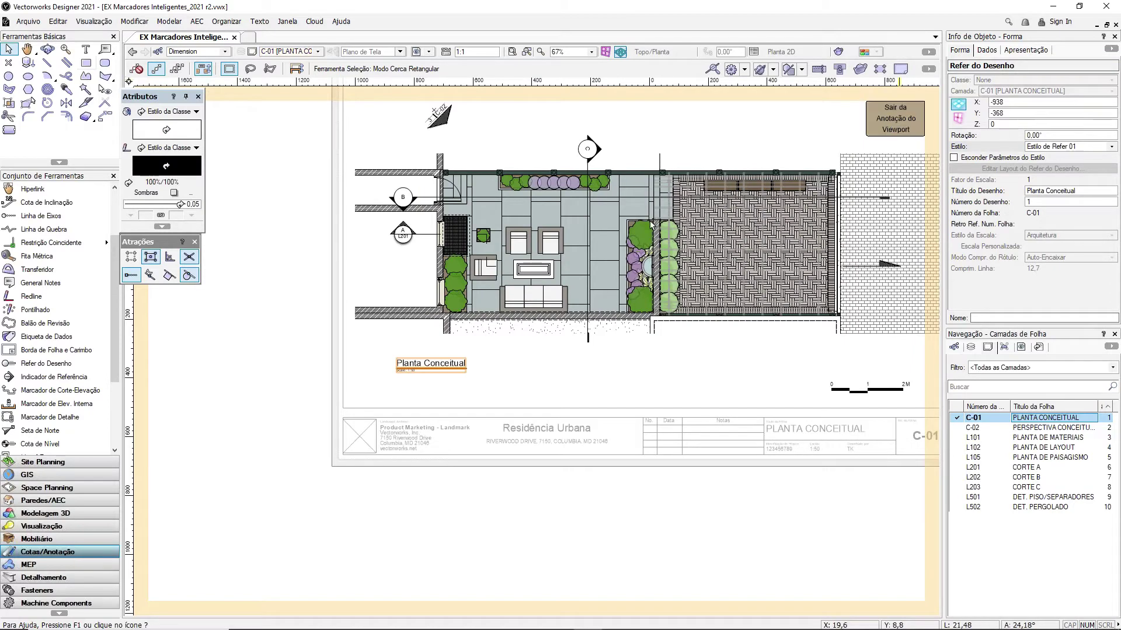
left_click(895, 119)
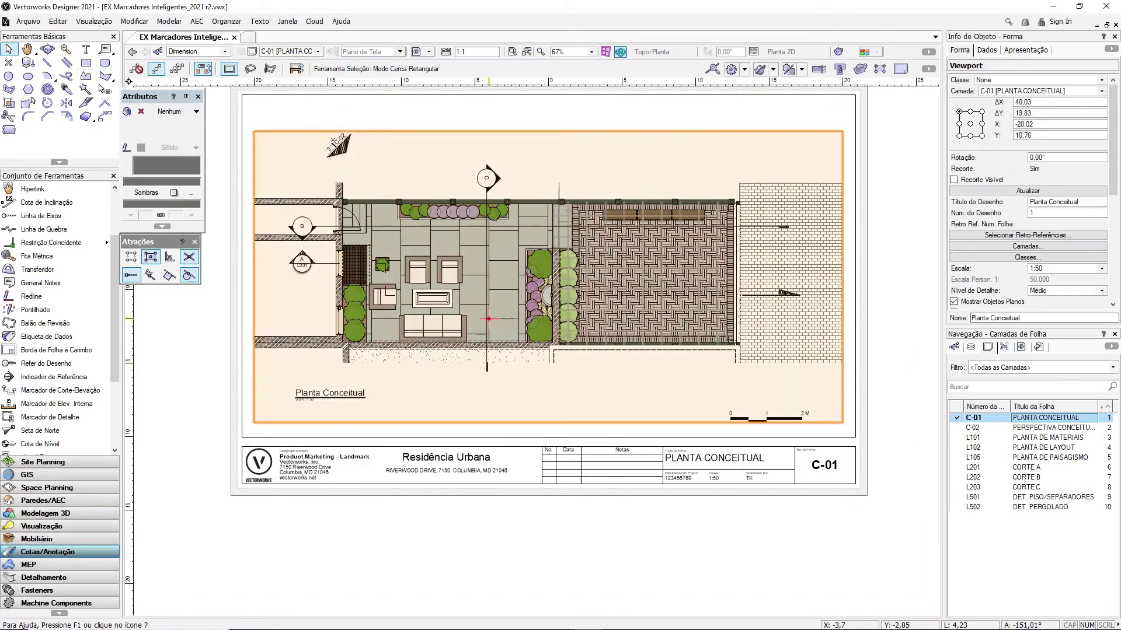
left_click(887, 212)
key("ctrl+Page_Down")
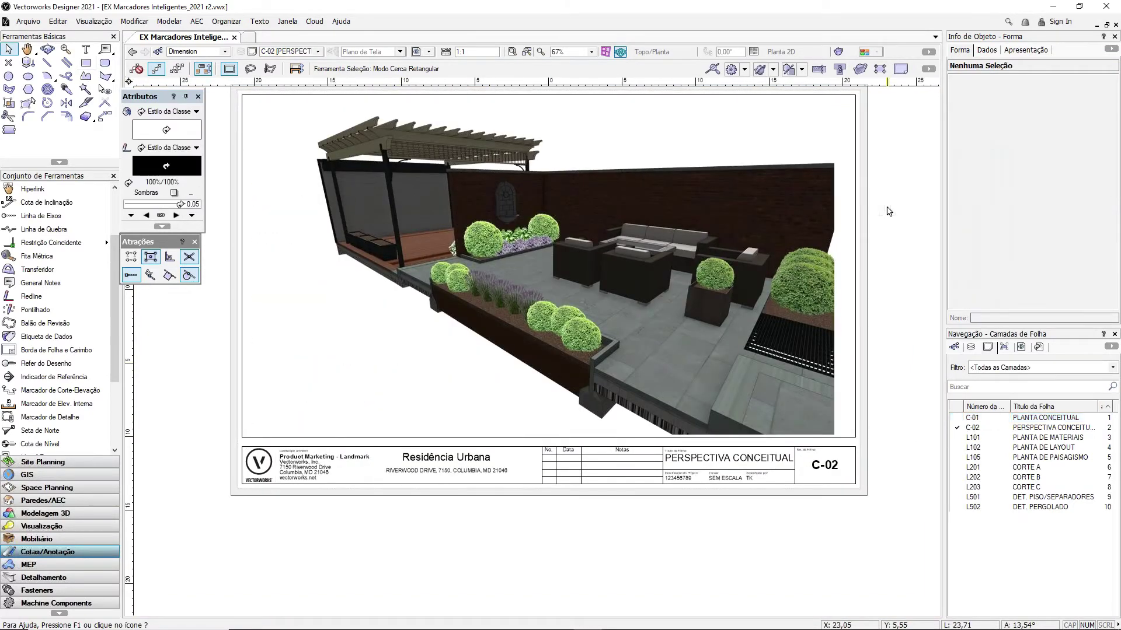
key("ctrl+Page_Down")
key("ctrl+Page_Down")
key("ctrl+Page_Down")
key("ctrl+Page_Down")
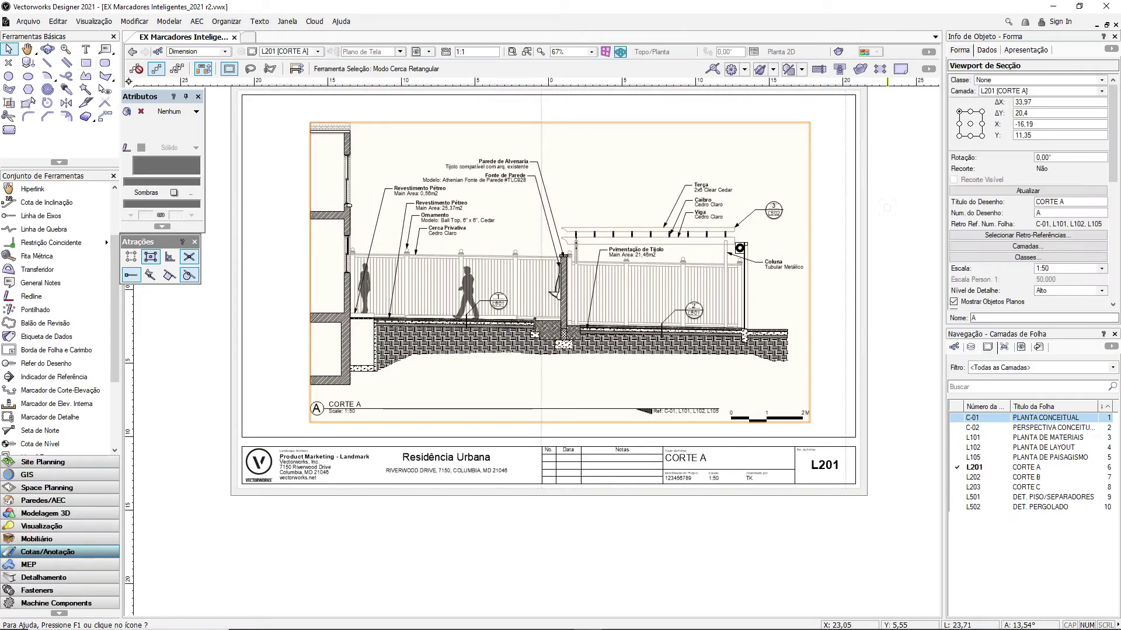
Step: Open the CORTE A viewport's annotations and replace its drawing label's style with Estilo de Refer 01
double_click(331, 399)
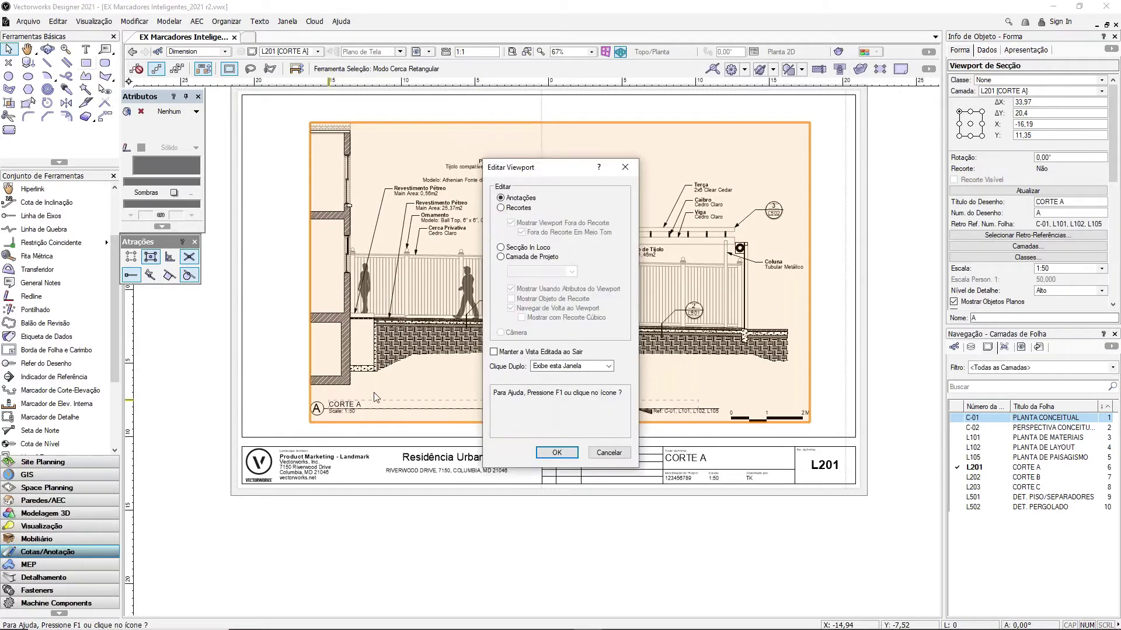
left_click(554, 453)
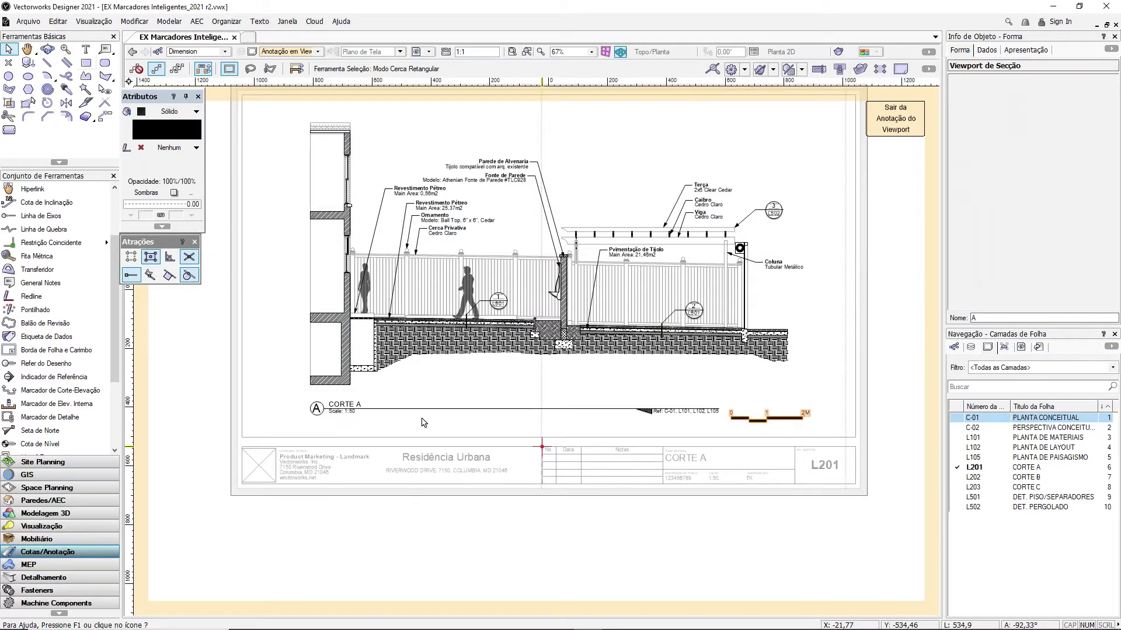
left_click(716, 412)
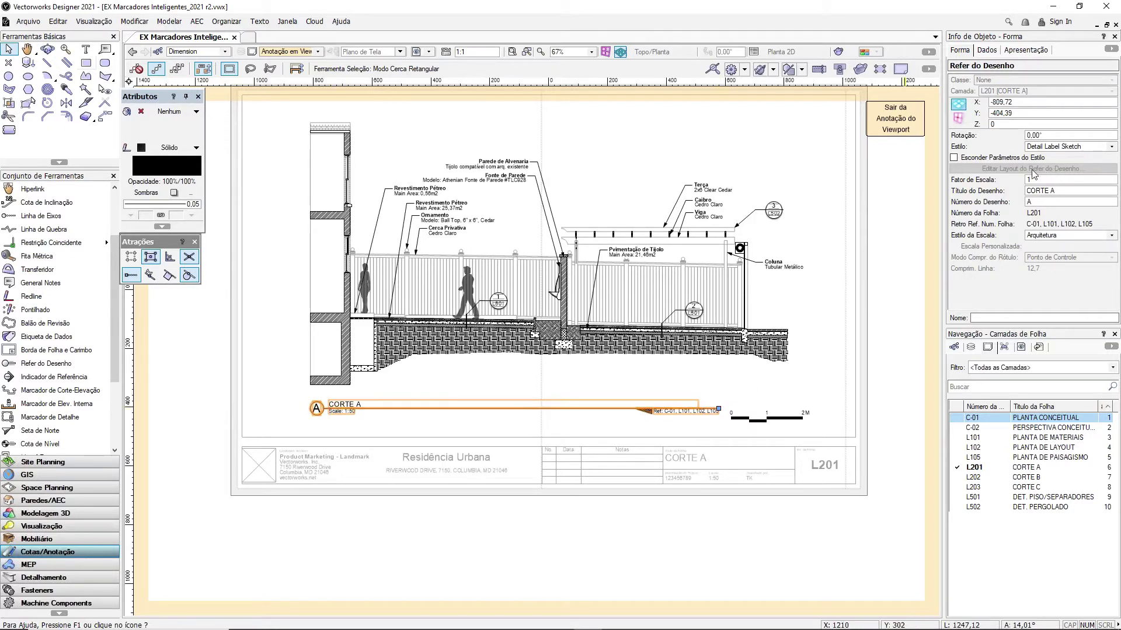
left_click(1049, 148)
left_click(1055, 169)
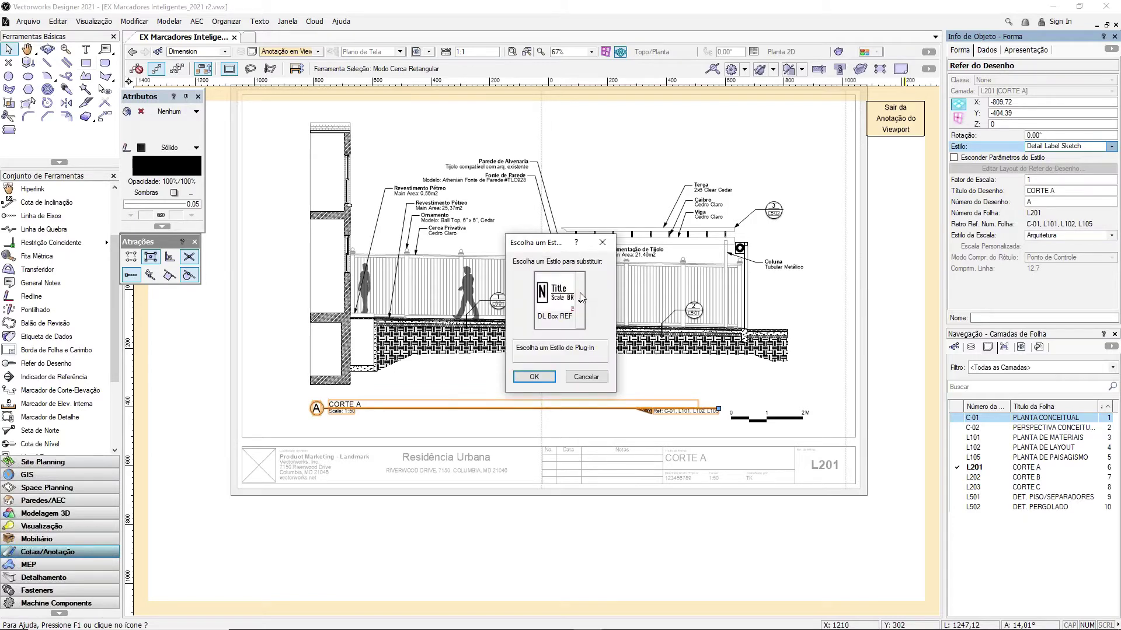
left_click(580, 300)
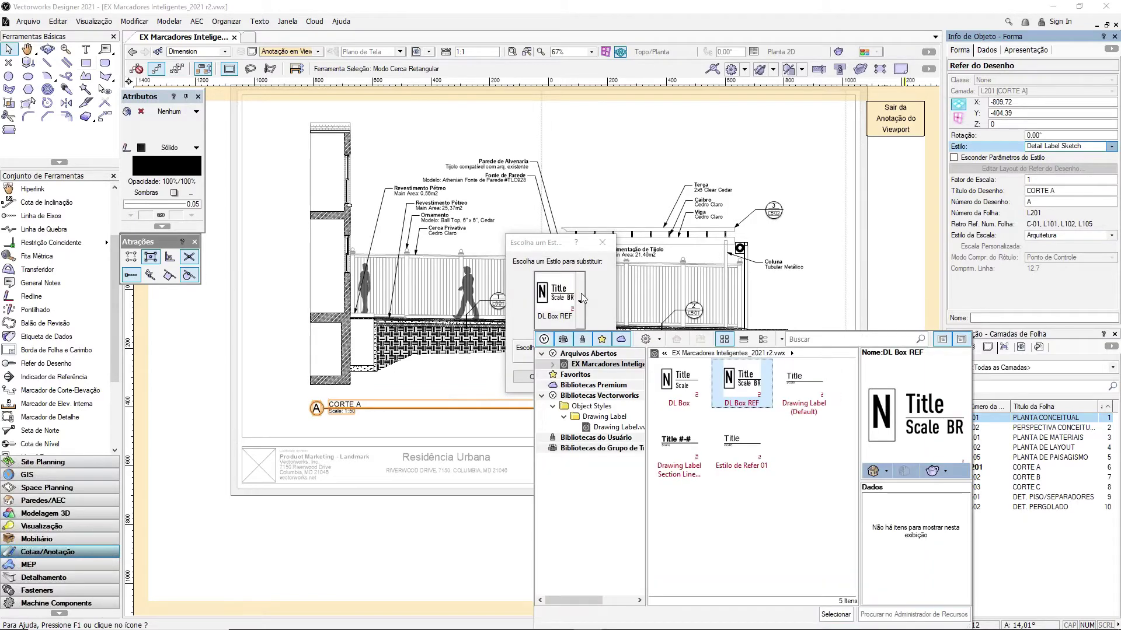
double_click(752, 451)
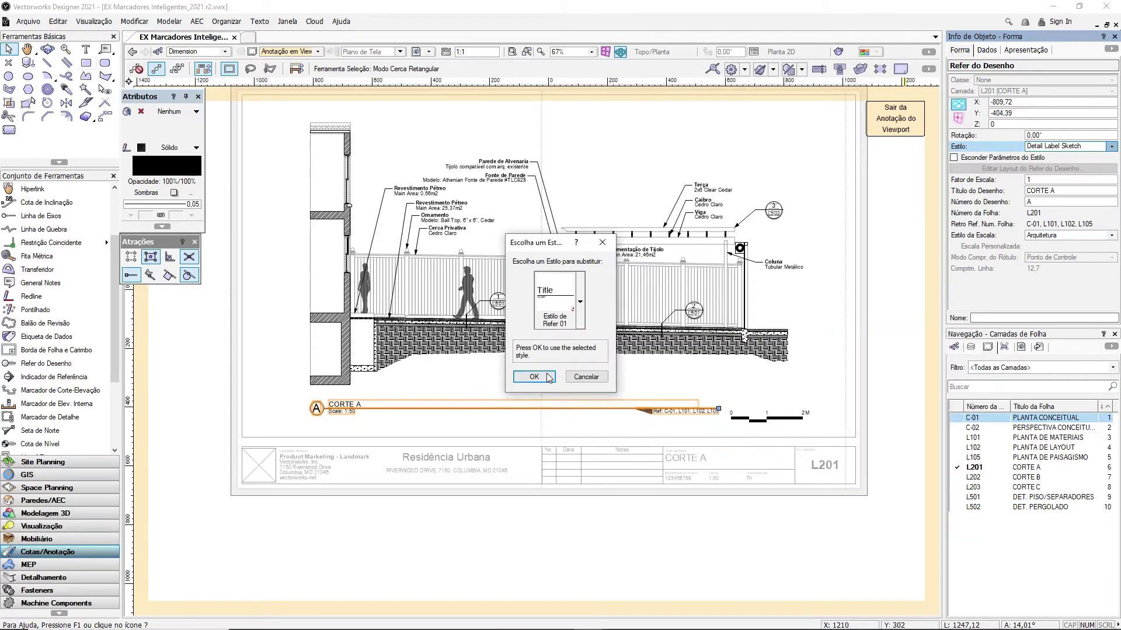
left_click(534, 377)
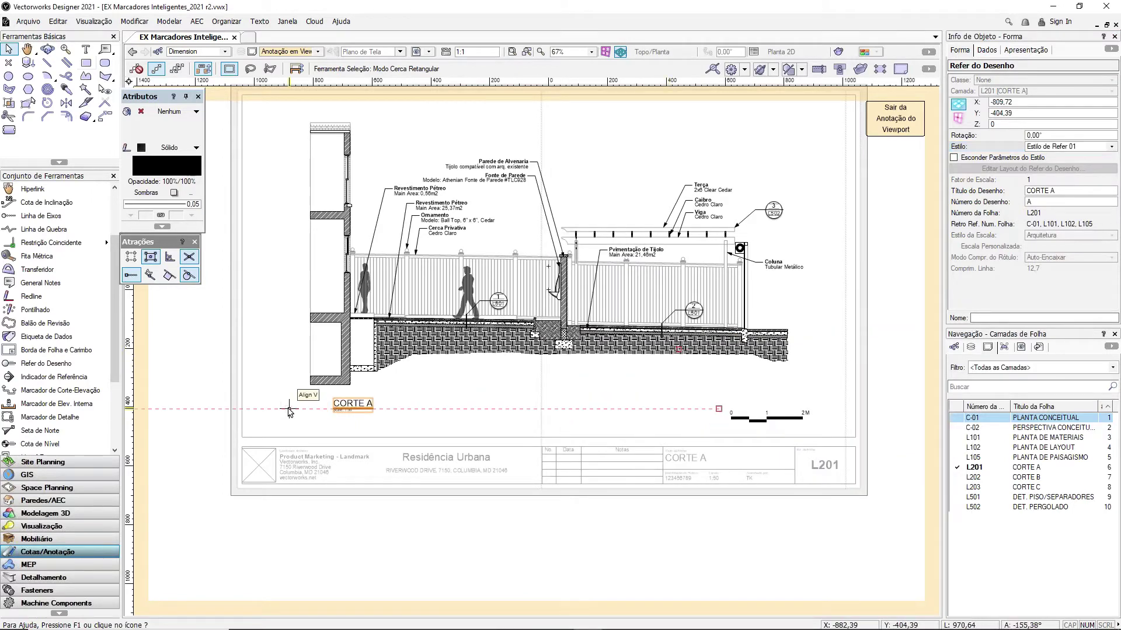
Step: Align the CORTE A label with the left edge of the section drawing and exit the viewport annotations
scroll(288, 410, "up", 3)
left_click_drag(475, 397, 399, 397)
left_click(441, 358)
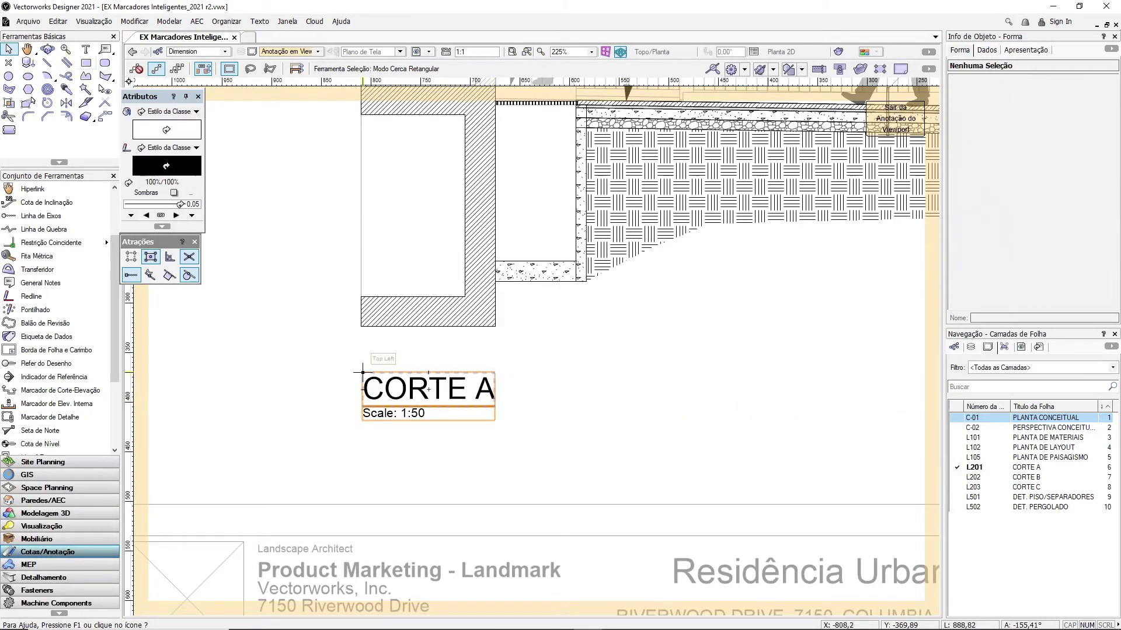
scroll(350, 399, "down", 2)
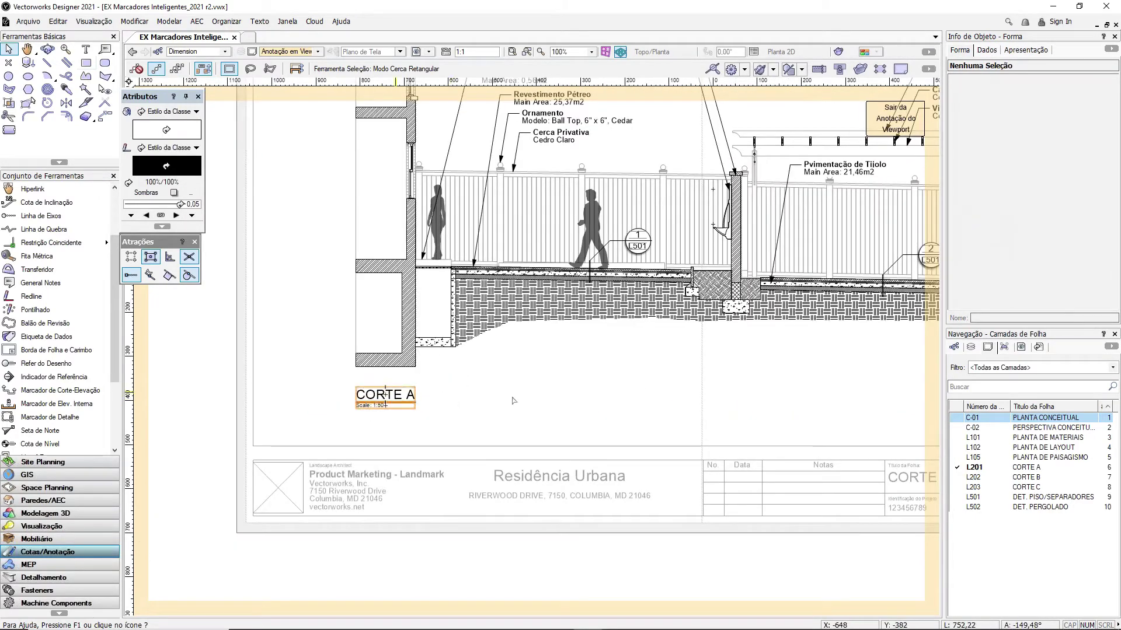
scroll(339, 337, "down", 2)
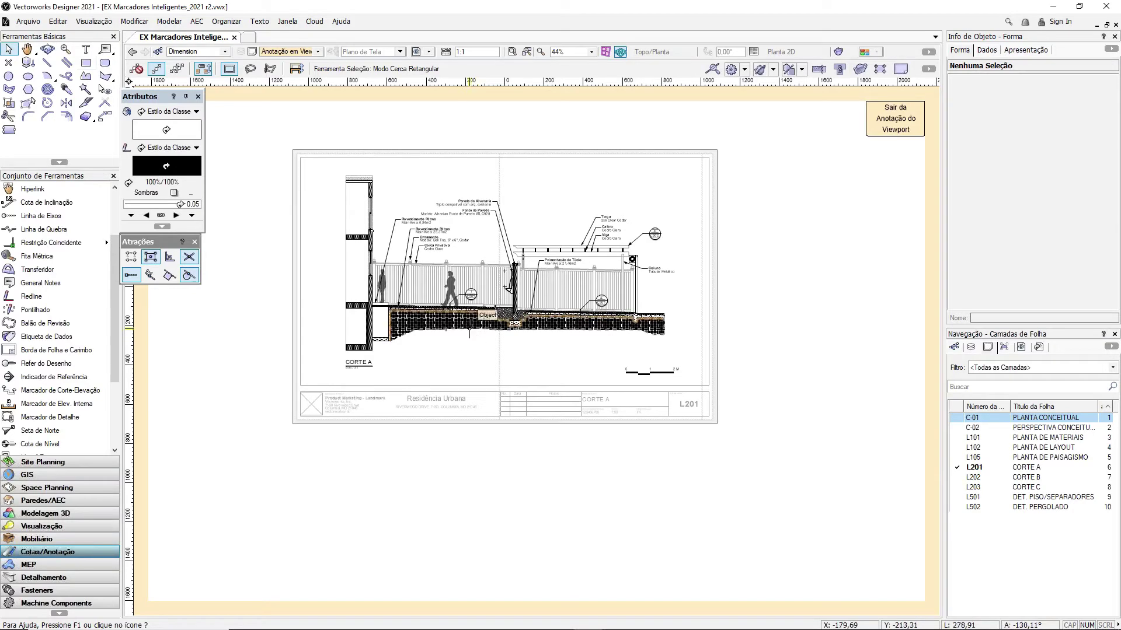
left_click(895, 119)
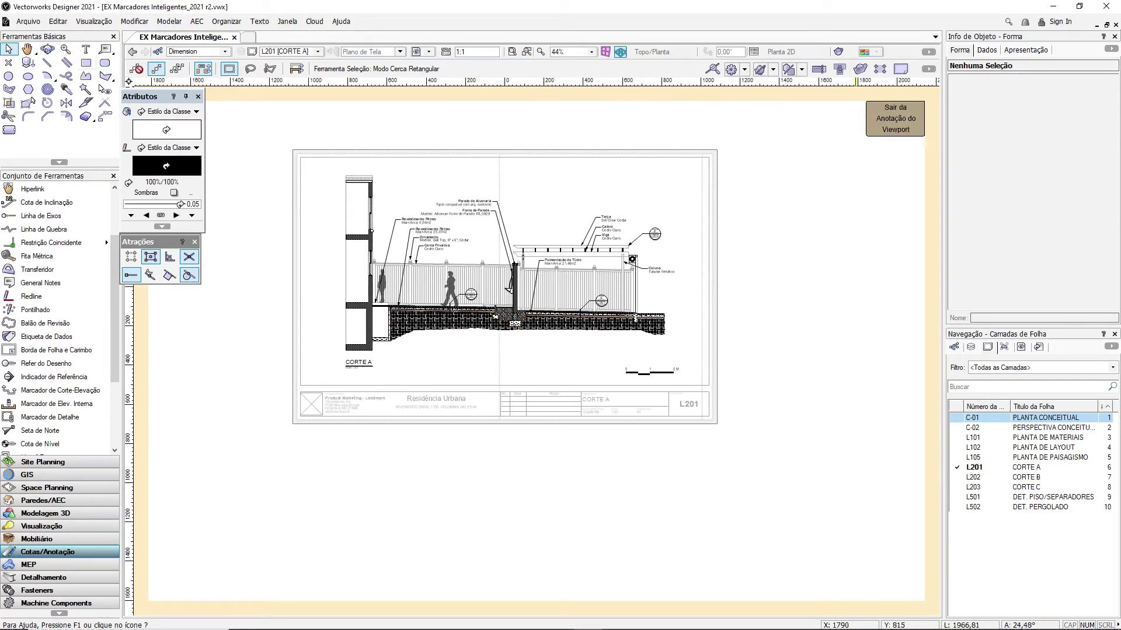
Step: Examine the material callouts on the CORTE A section and locate the Data Tag tool (Etiqueta de Dados)
scroll(463, 298, "down", 1)
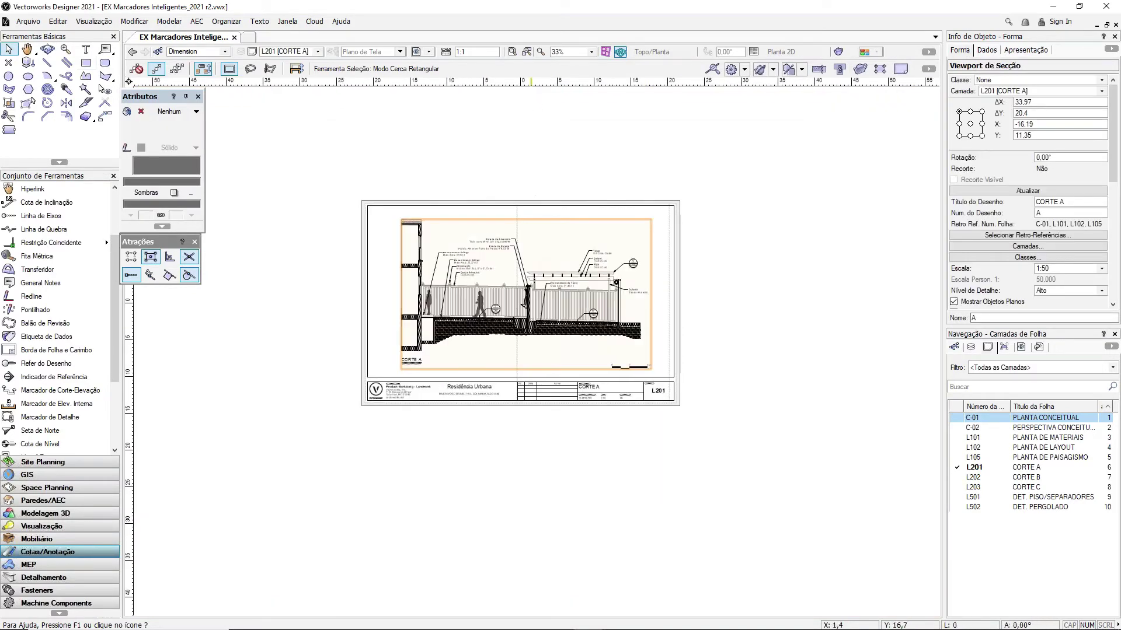
scroll(502, 211, "up", 1)
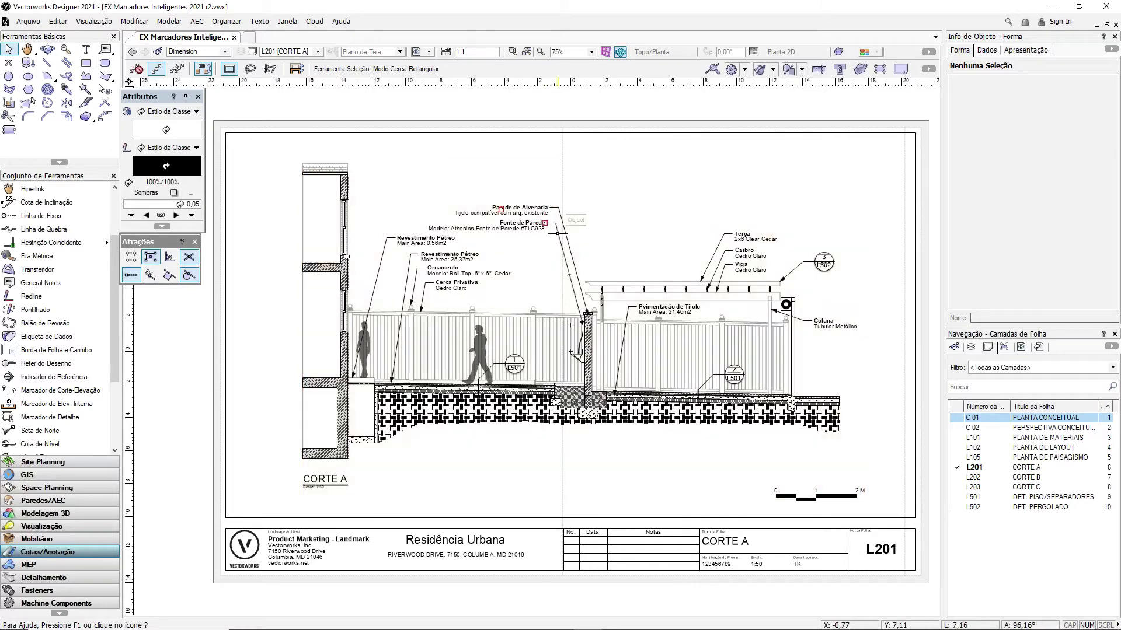
scroll(528, 202, "up", 1)
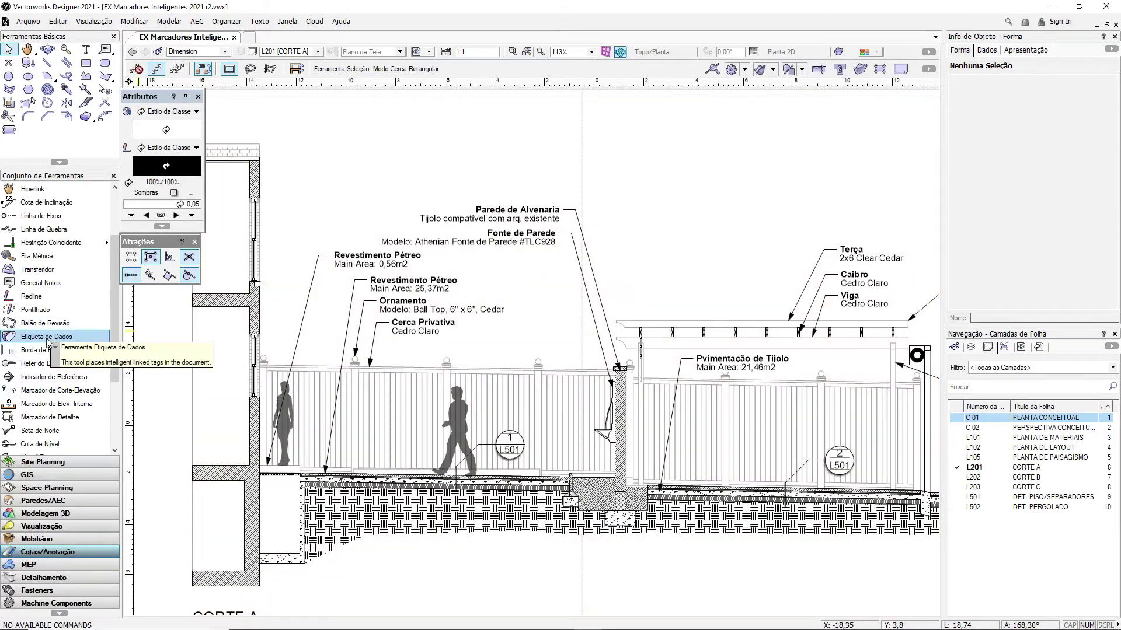
left_click(48, 343)
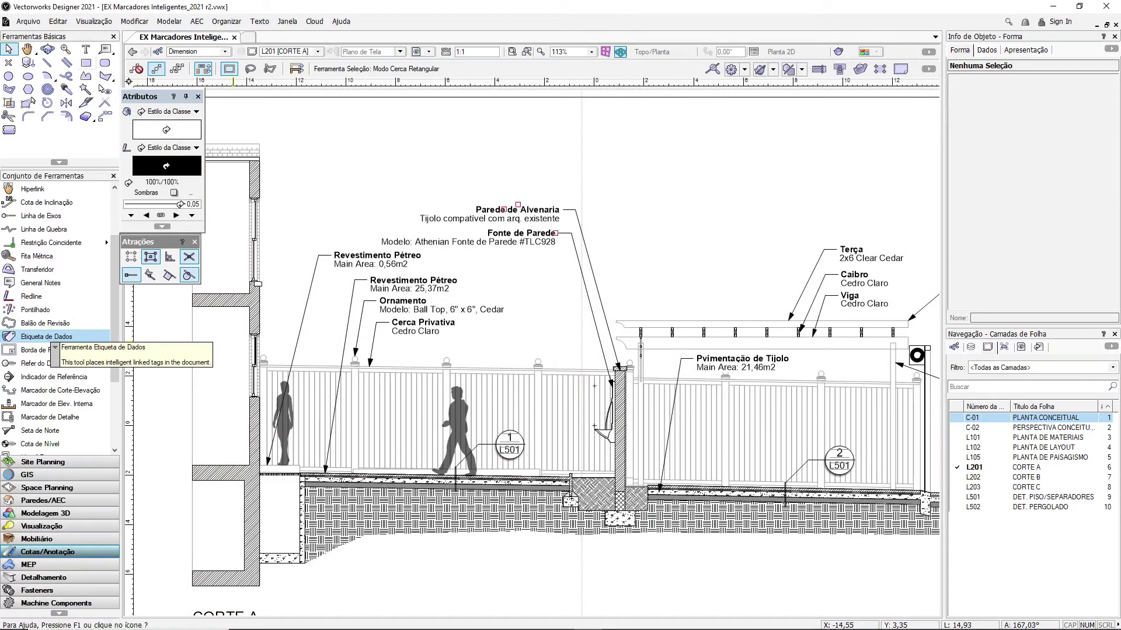
Step: Go to sheet L202 (CORTE B) and examine the wall fountain area in its section viewport
scroll(544, 227, "down", 1)
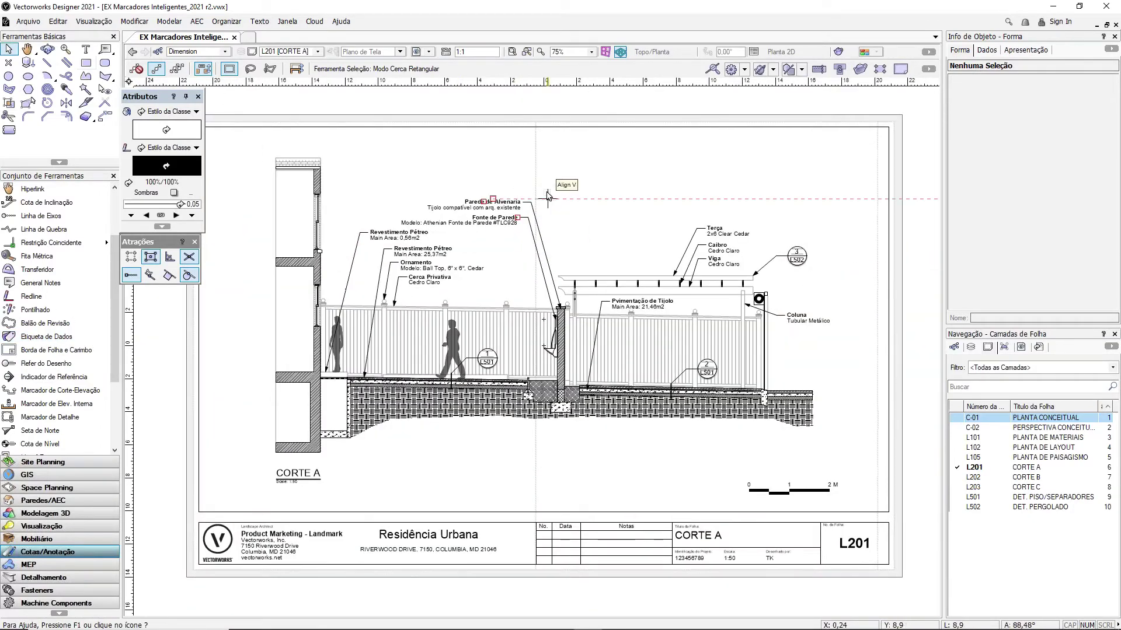
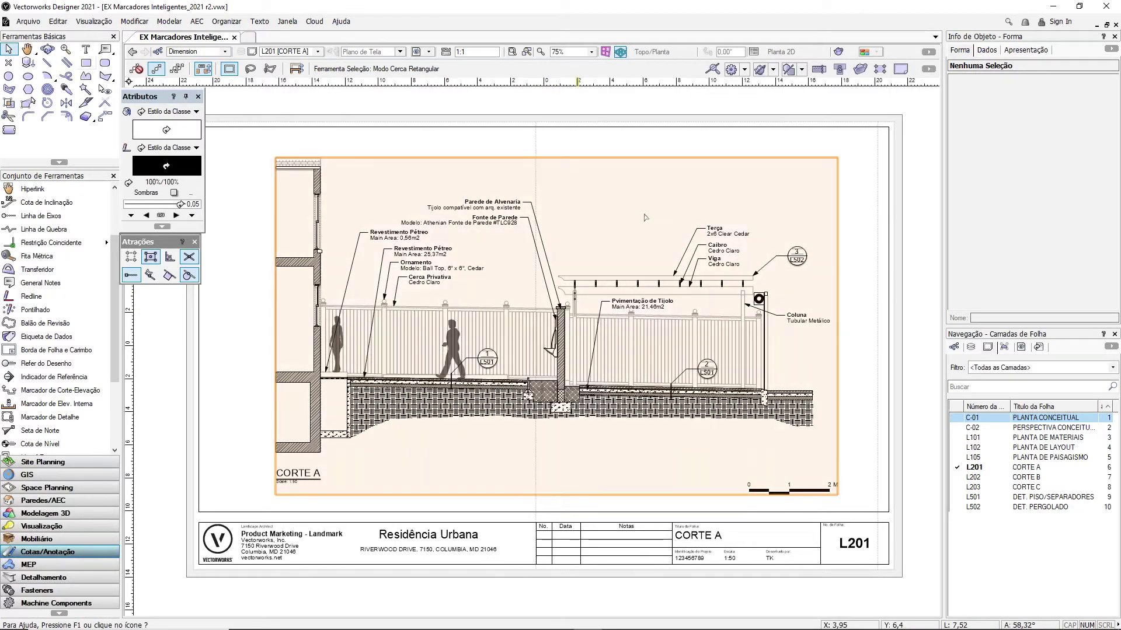
key("ctrl+shift+Down")
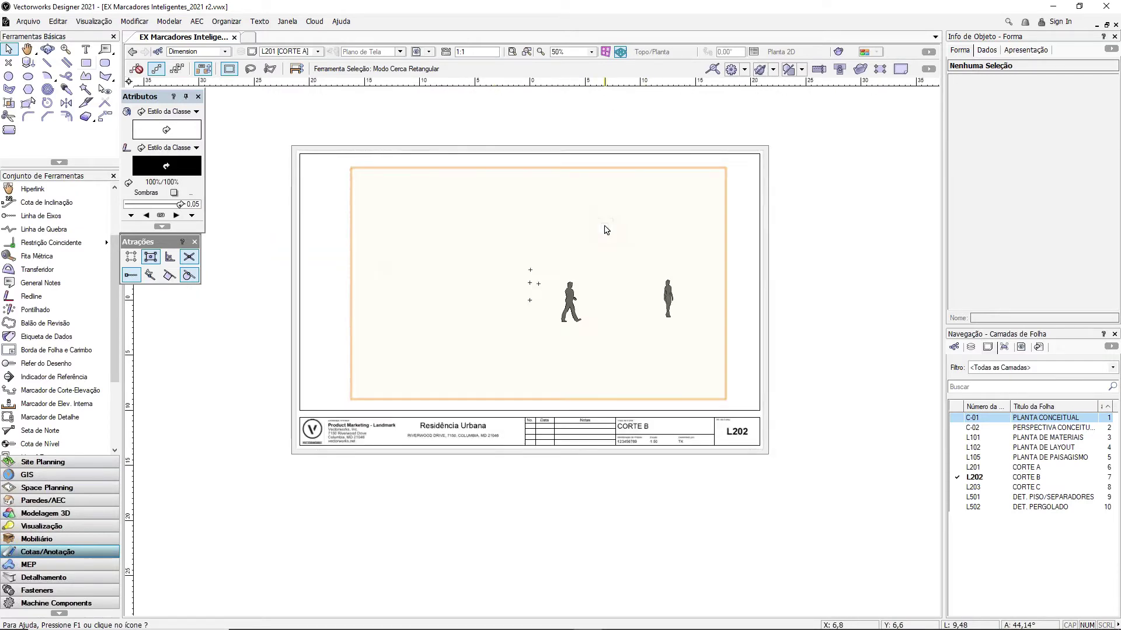
left_click(604, 229)
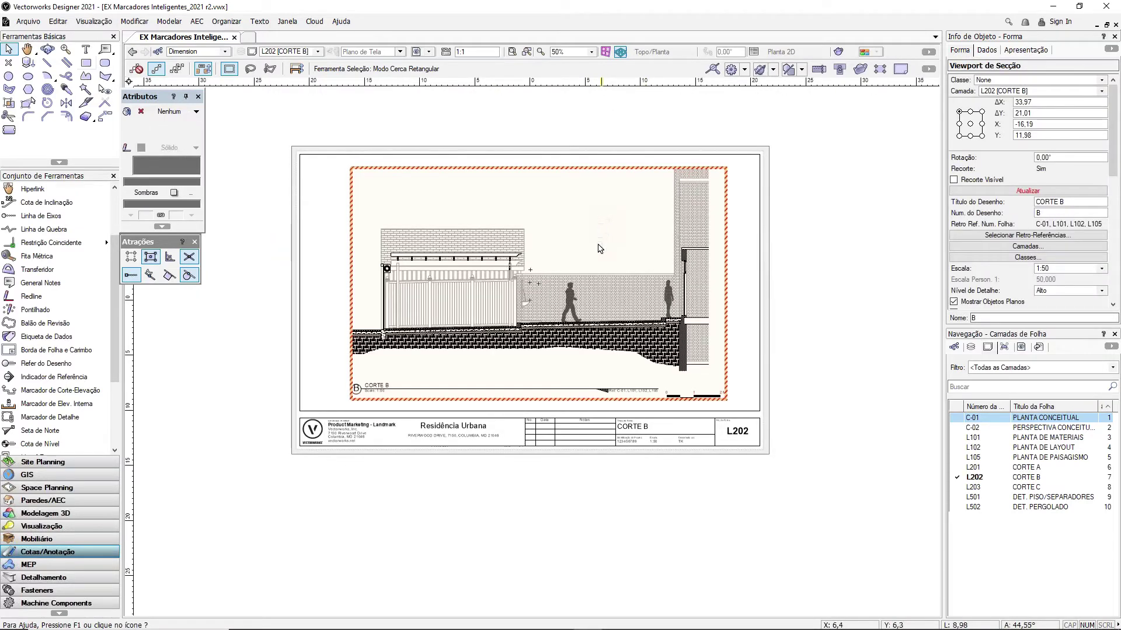
scroll(583, 256, "up", 3)
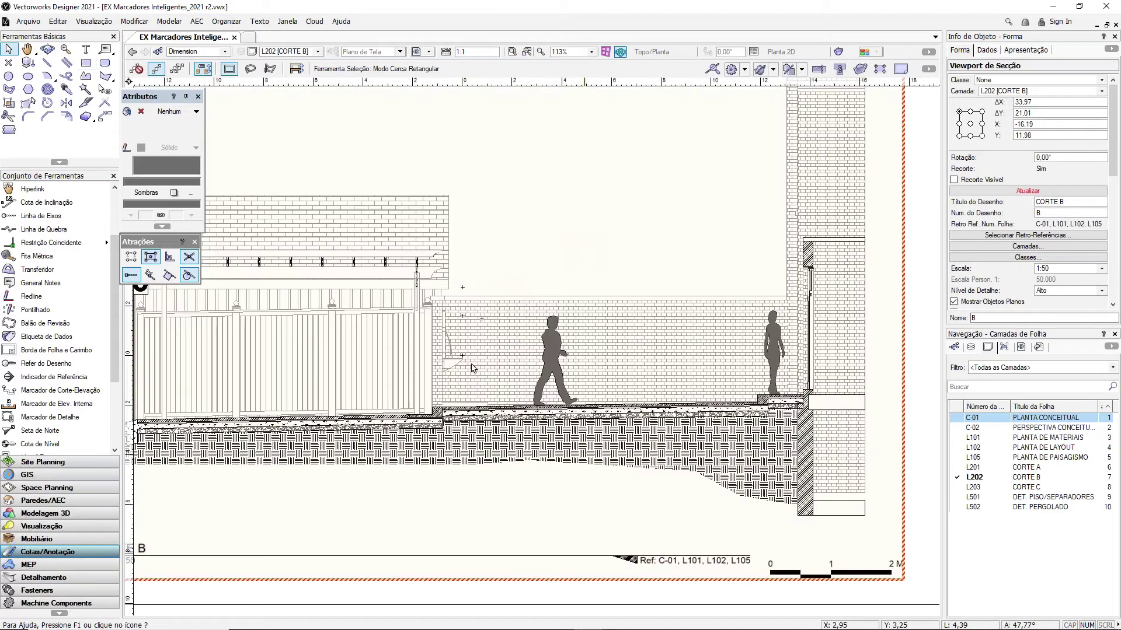
Step: Examine the wall fountain in the CORTE A section on sheet L201 and in 3D on the Visualização design layer
scroll(474, 369, "up", 3)
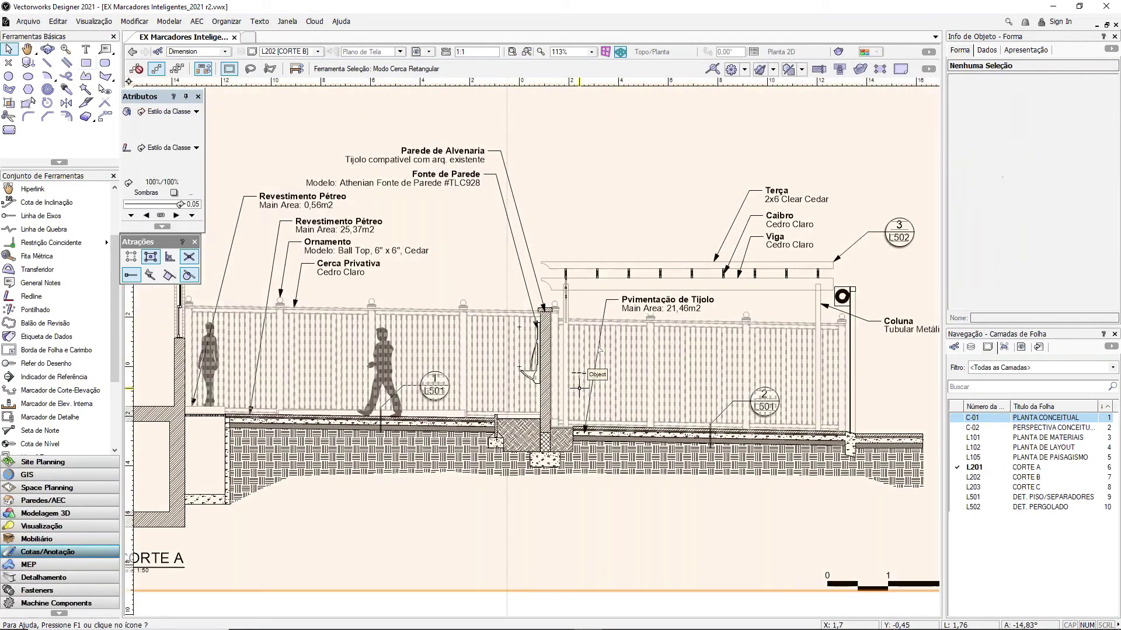
scroll(537, 345, "up", 4)
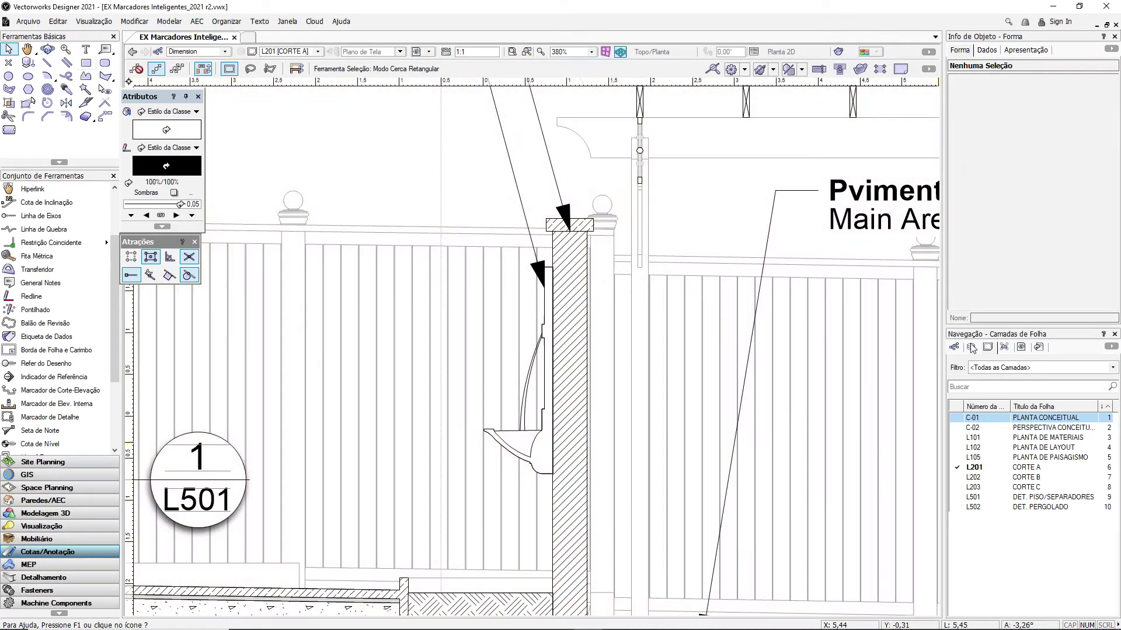
left_click(971, 347)
double_click(1008, 439)
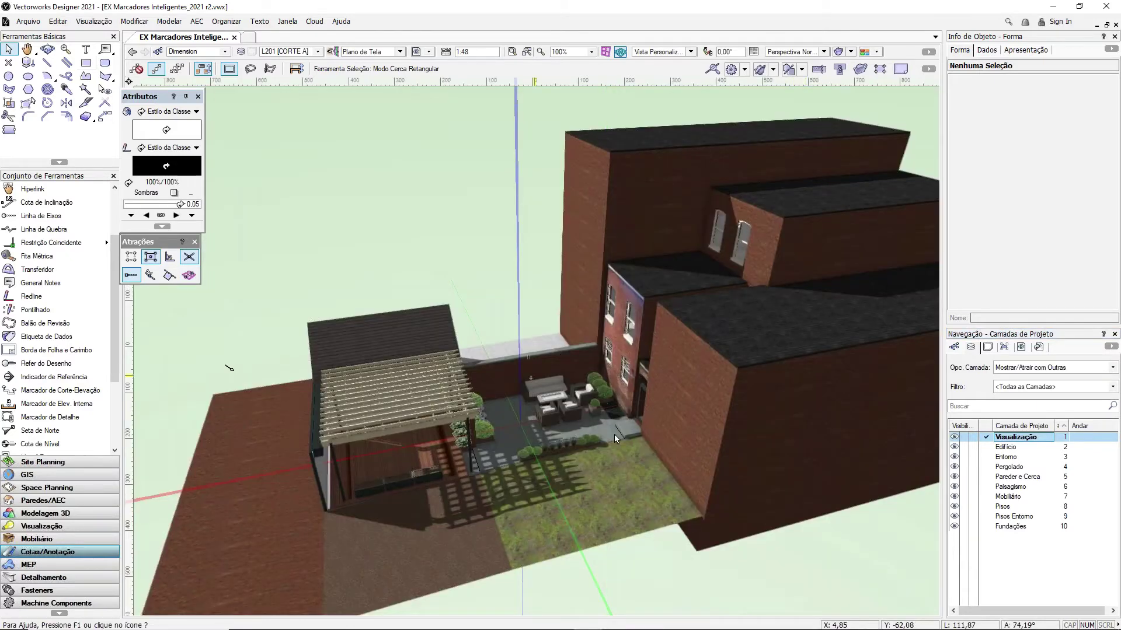
middle_click_drag(646, 435, 468, 261, "ctrl")
scroll(468, 262, "up", 3)
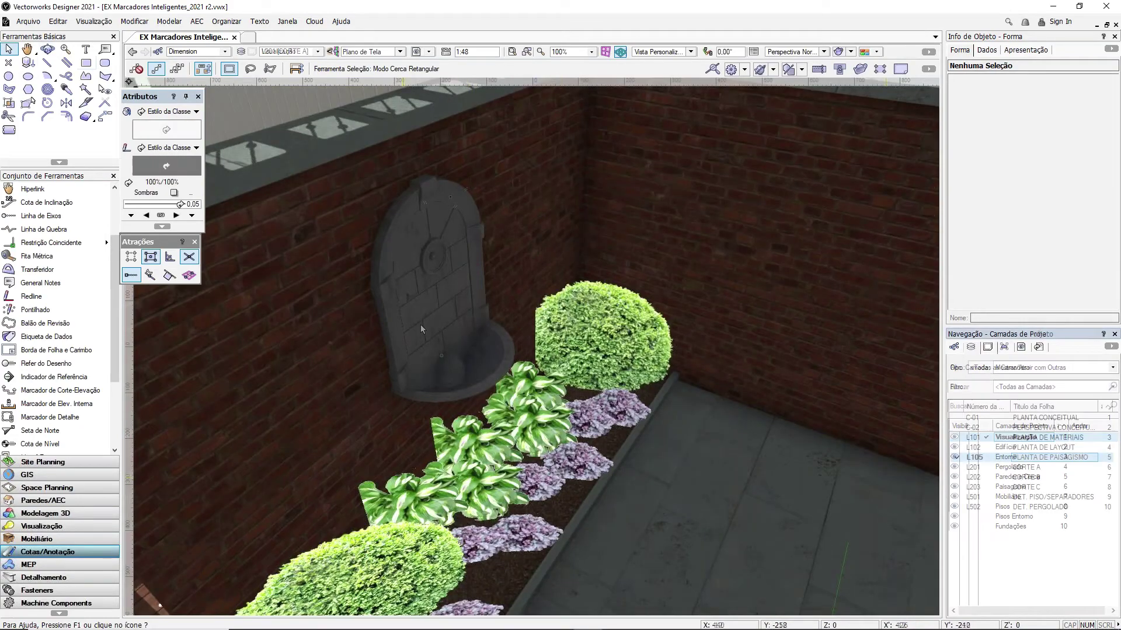
Step: Return to sheet L201 (CORTE A) and examine the Fonte de Parede callout and the fountain it points to
double_click(1025, 458)
double_click(1026, 467)
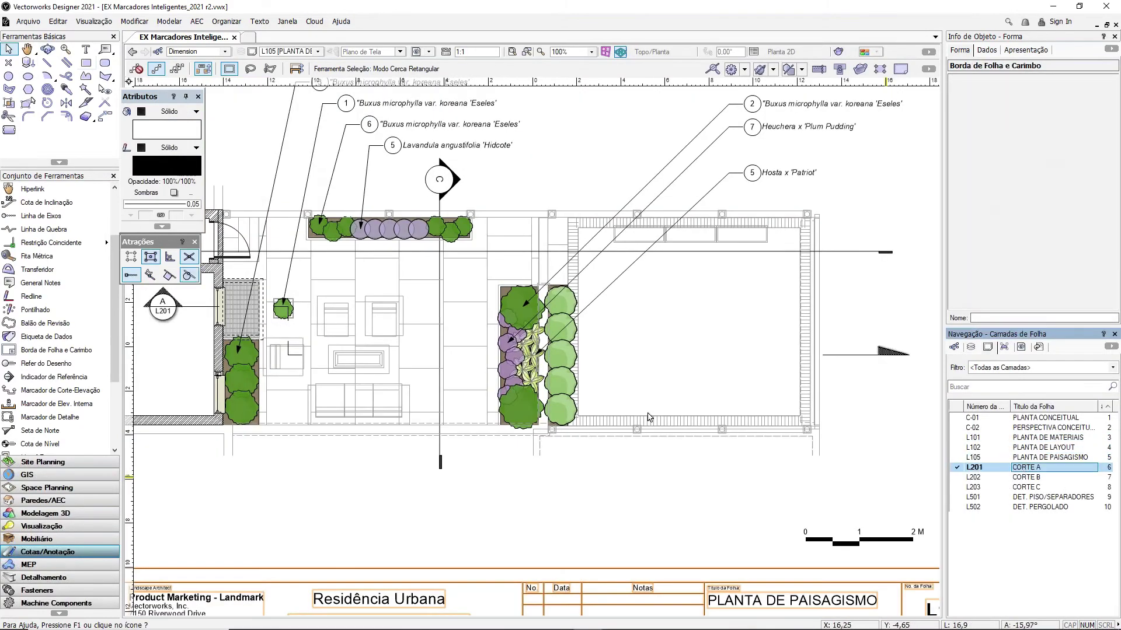
scroll(514, 321, "up", 2)
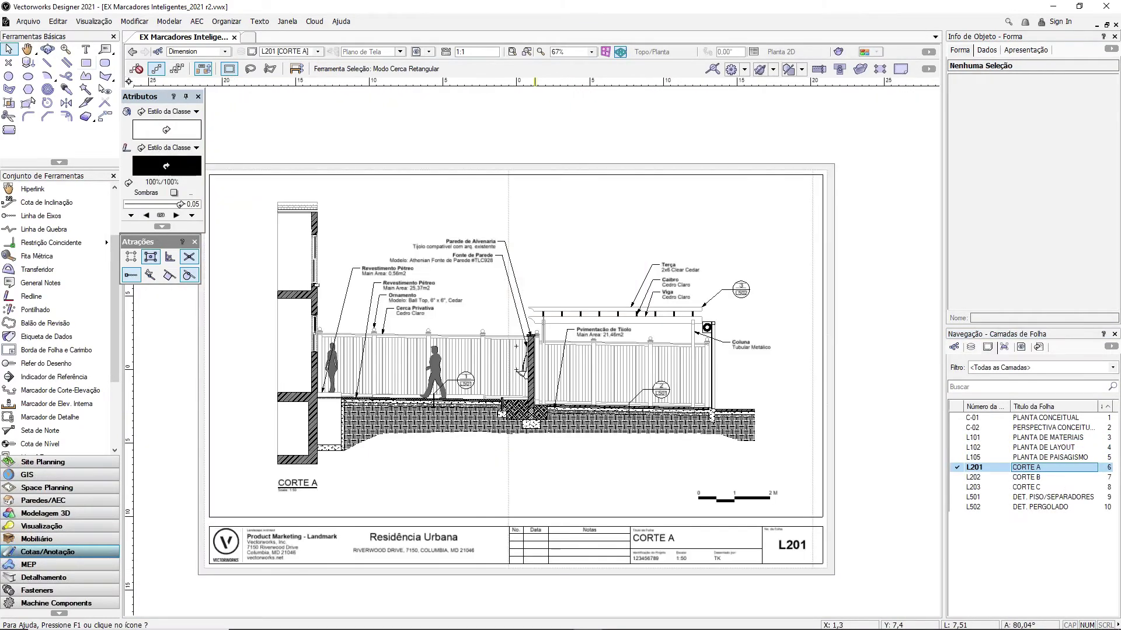
scroll(506, 338, "up", 4)
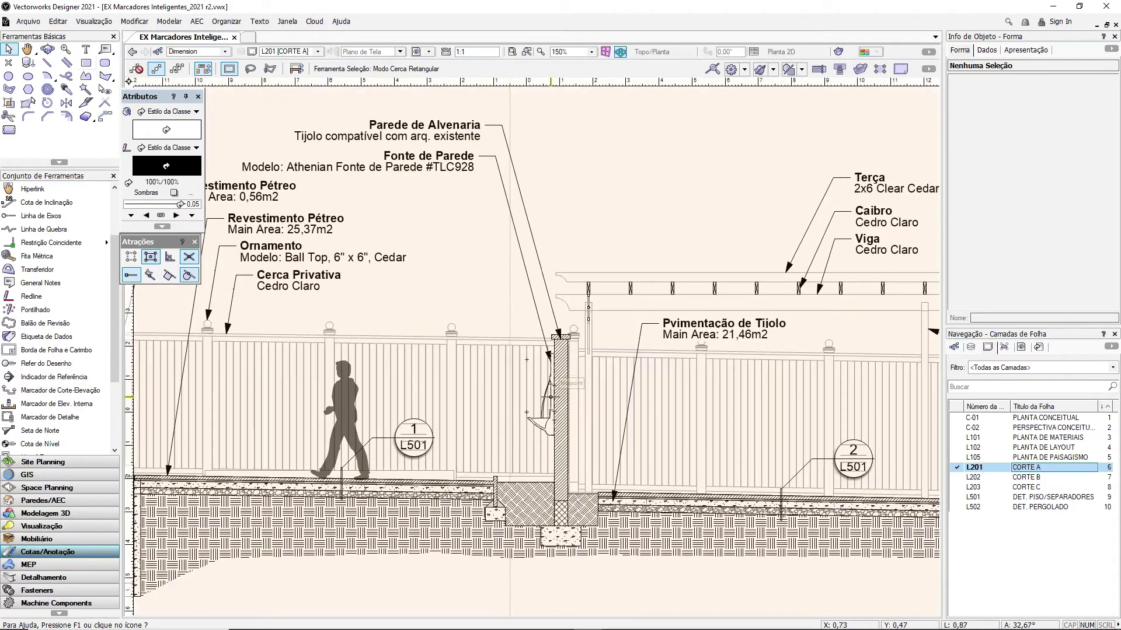
middle_click_drag(507, 253, 523, 270)
scroll(551, 310, "up", 1)
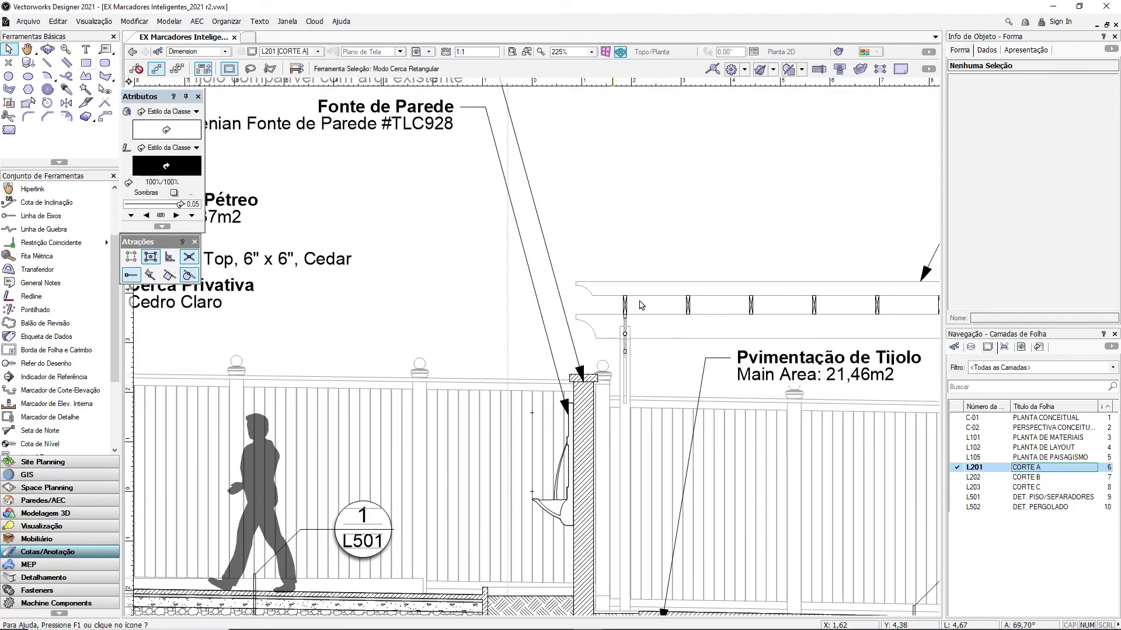
scroll(636, 299, "down", 1)
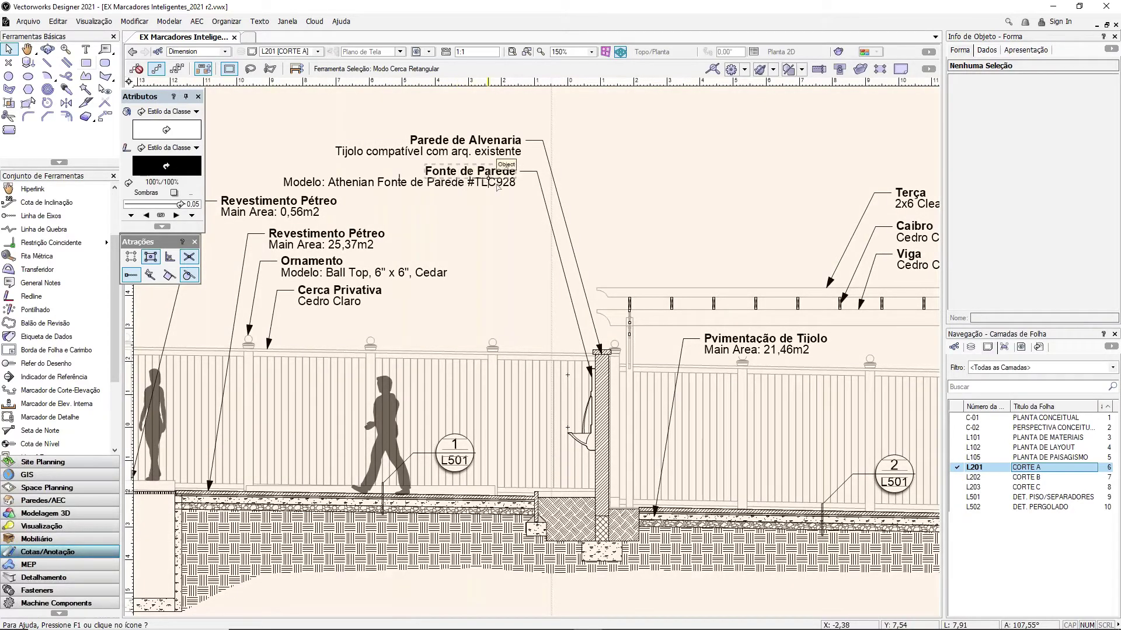
Step: Activate sheet L202 (CORTE B) and open its section viewport for annotation editing
scroll(499, 218, "down", 2)
scroll(500, 218, "down", 1)
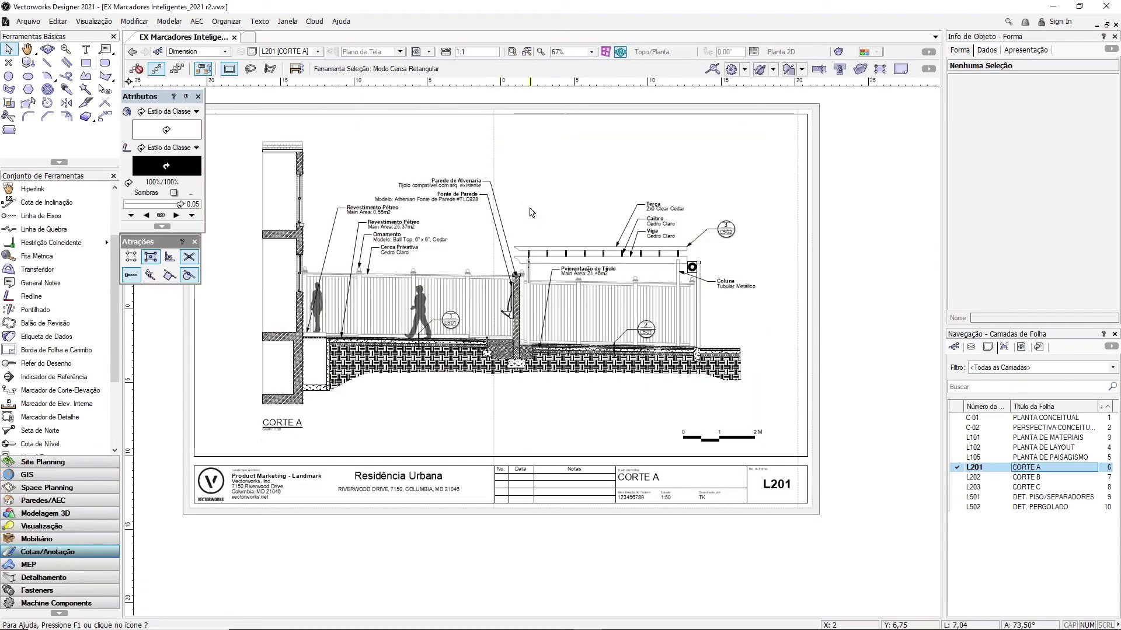
key("ctrl+Down")
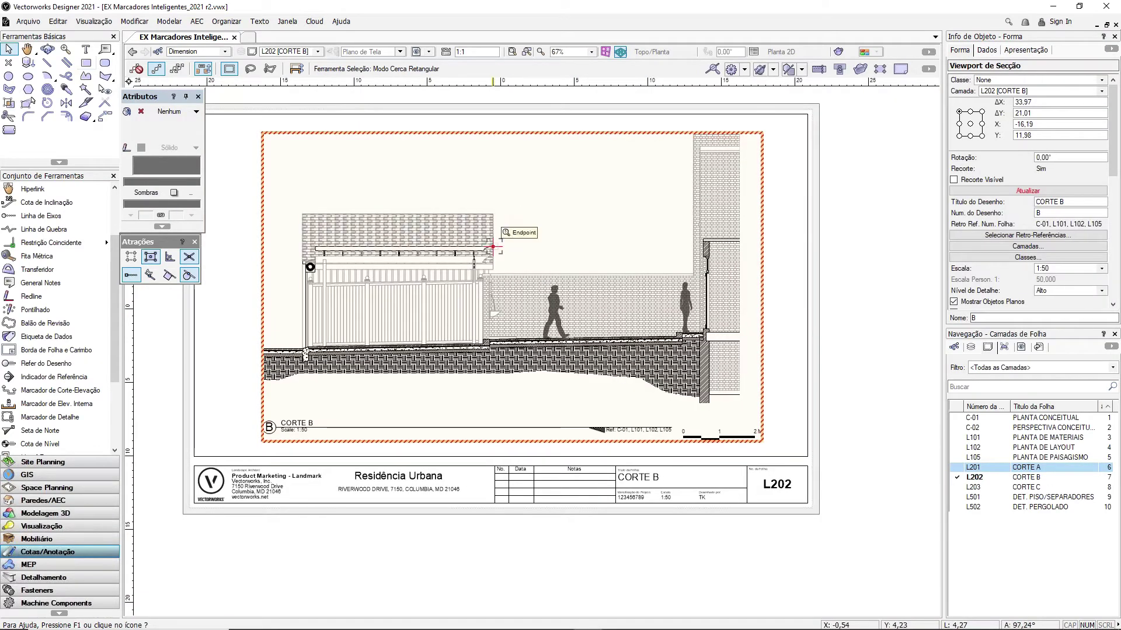
double_click(566, 238)
left_click(557, 453)
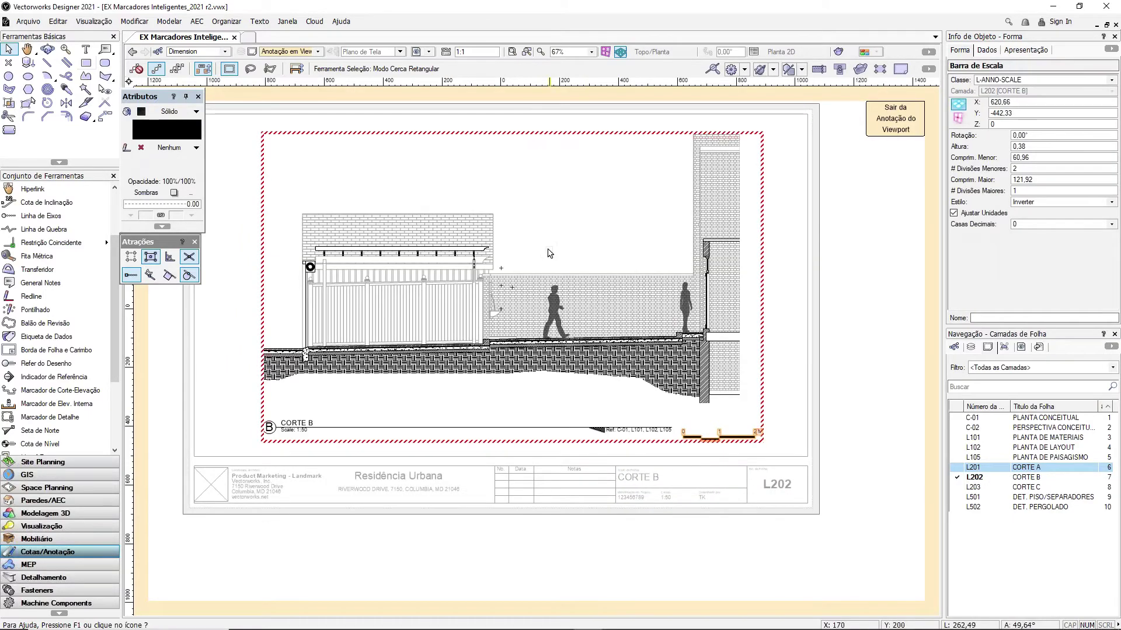
scroll(531, 248, "up", 4)
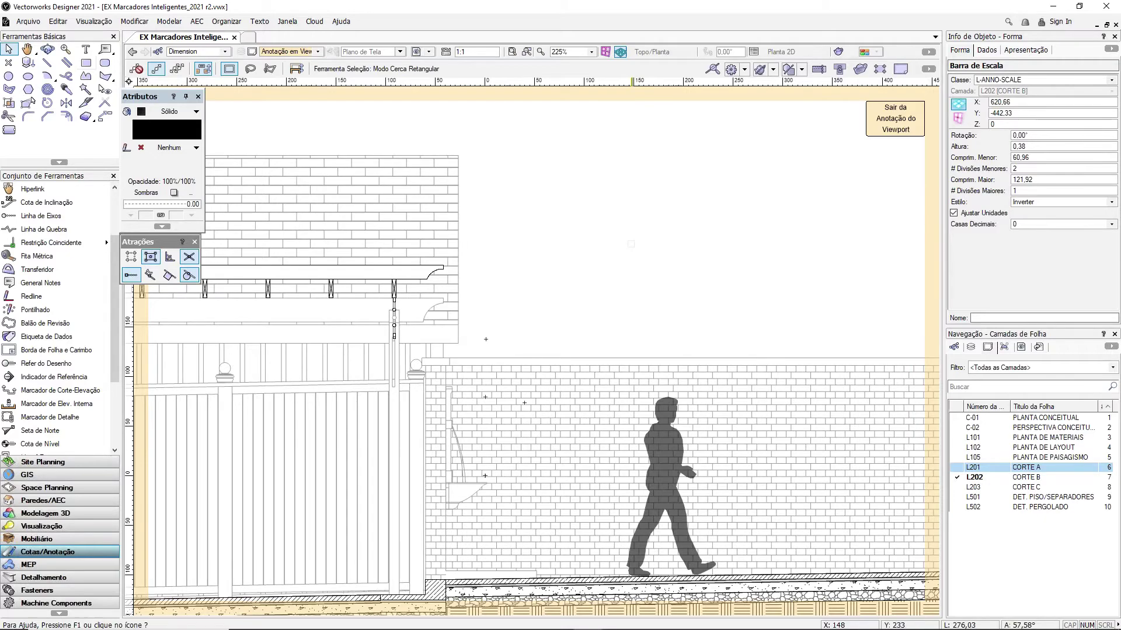
middle_click_drag(634, 244, 635, 245)
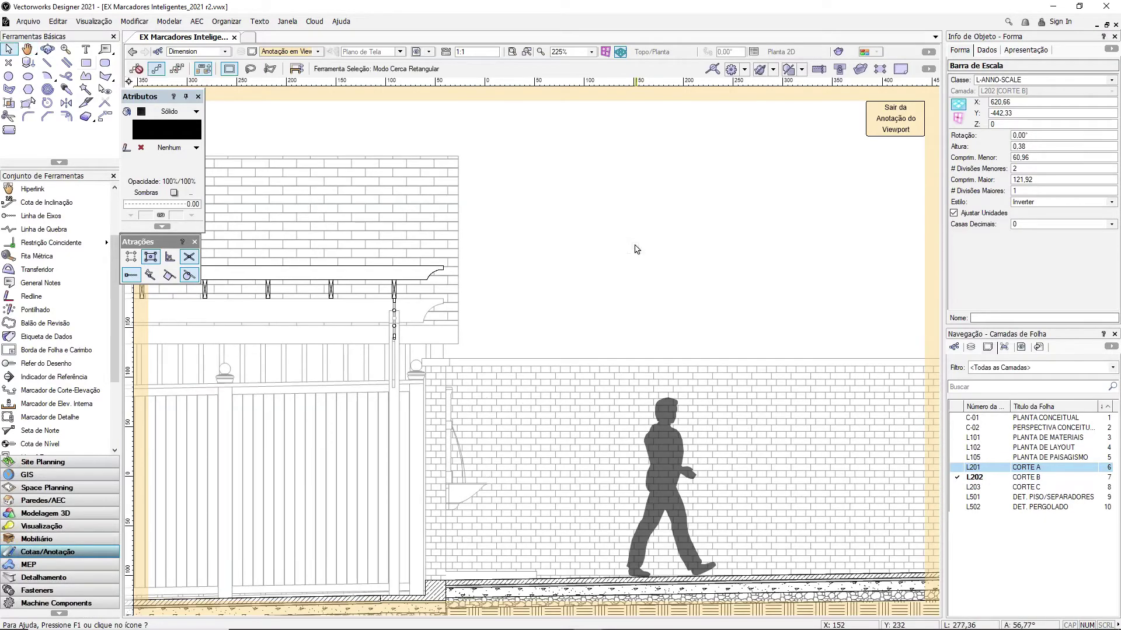
Step: Start the Data Tag tool and choose the Custom Record Tags style from the open file's resources
left_click(607, 219)
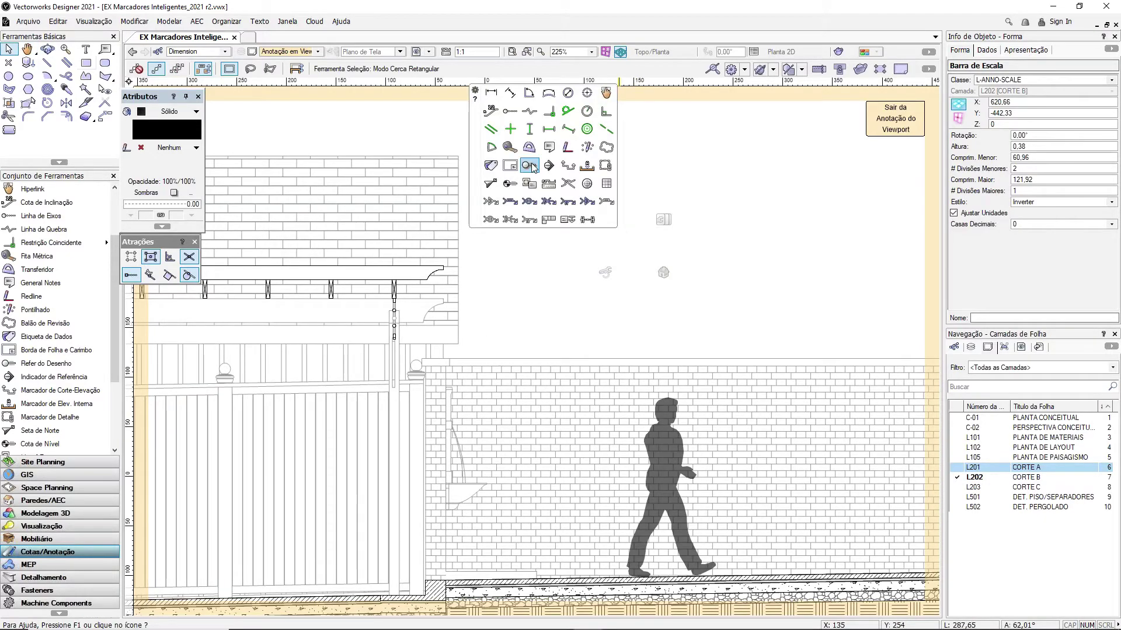
left_click(489, 165)
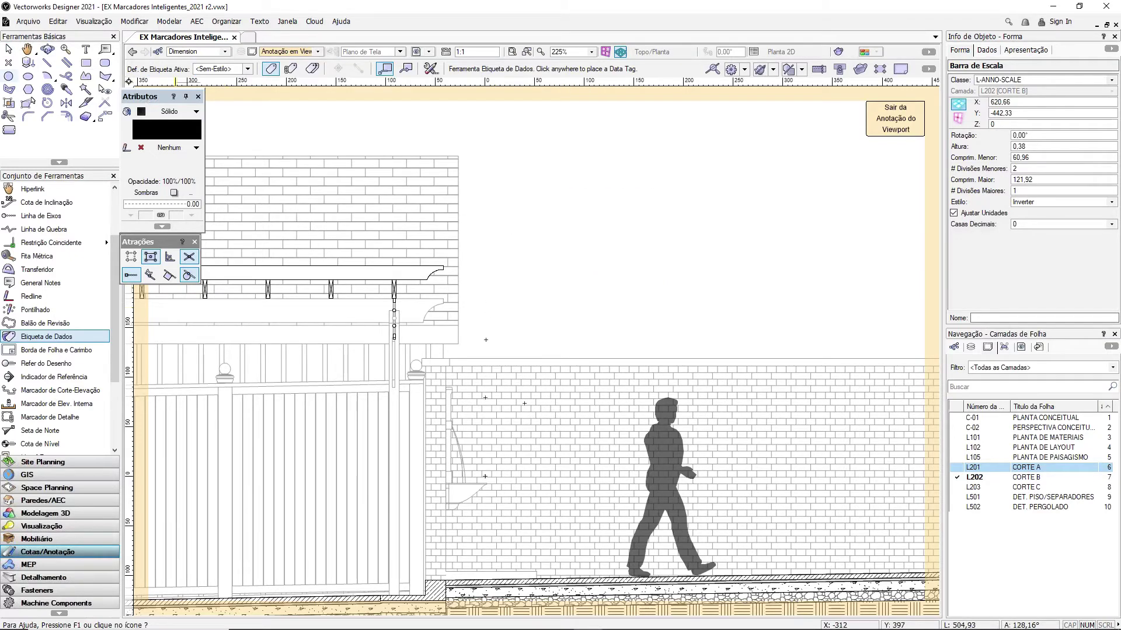
left_click(248, 69)
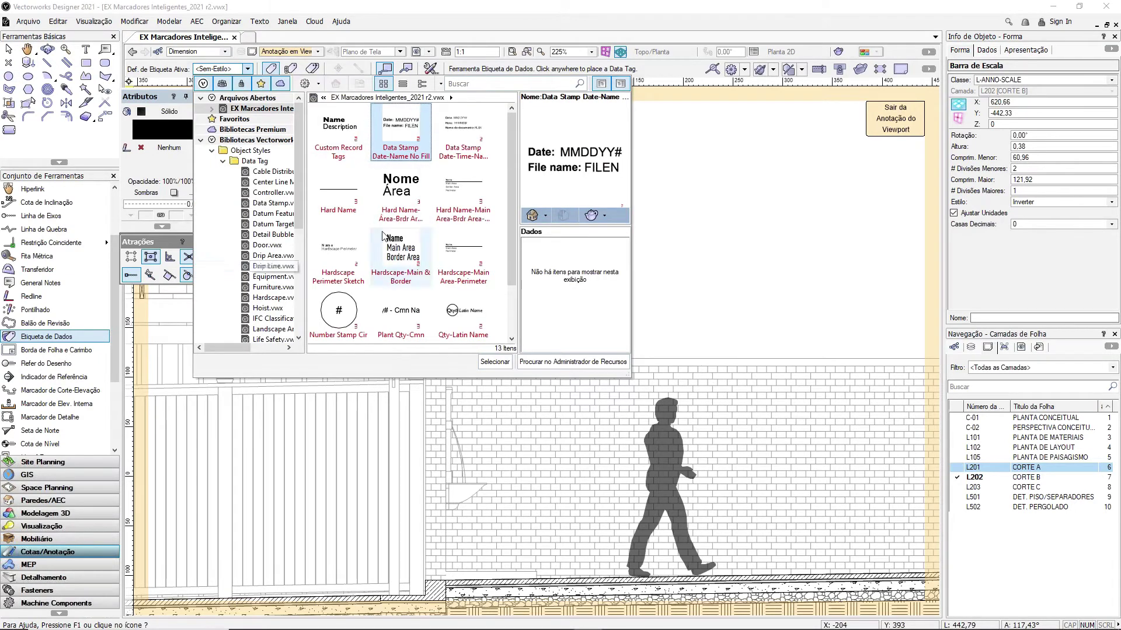
left_click(342, 134)
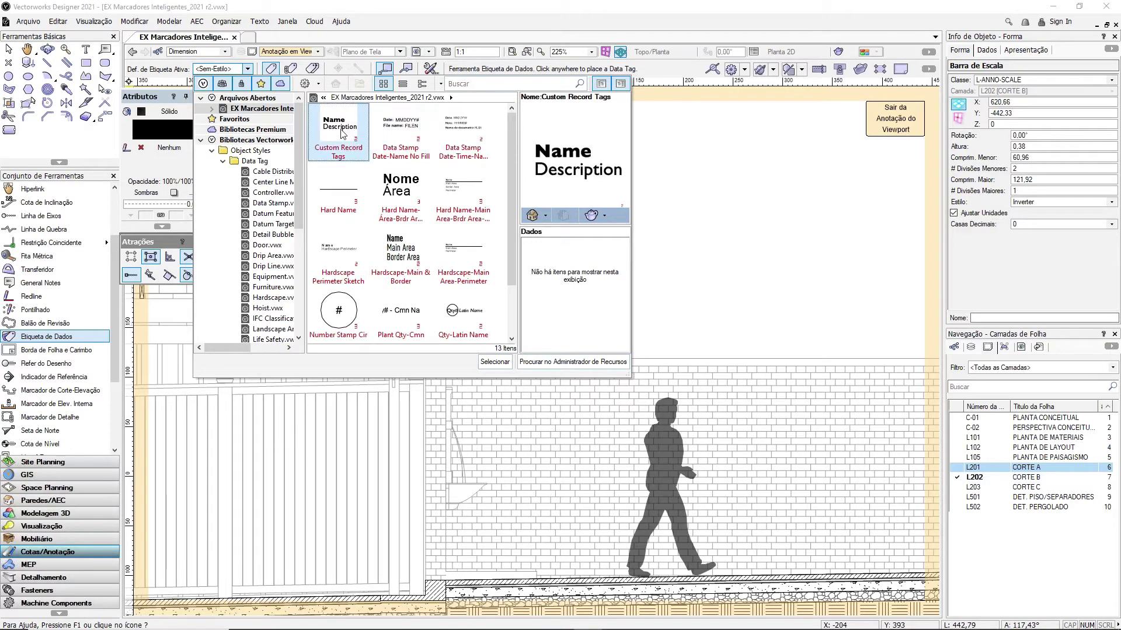
double_click(340, 133)
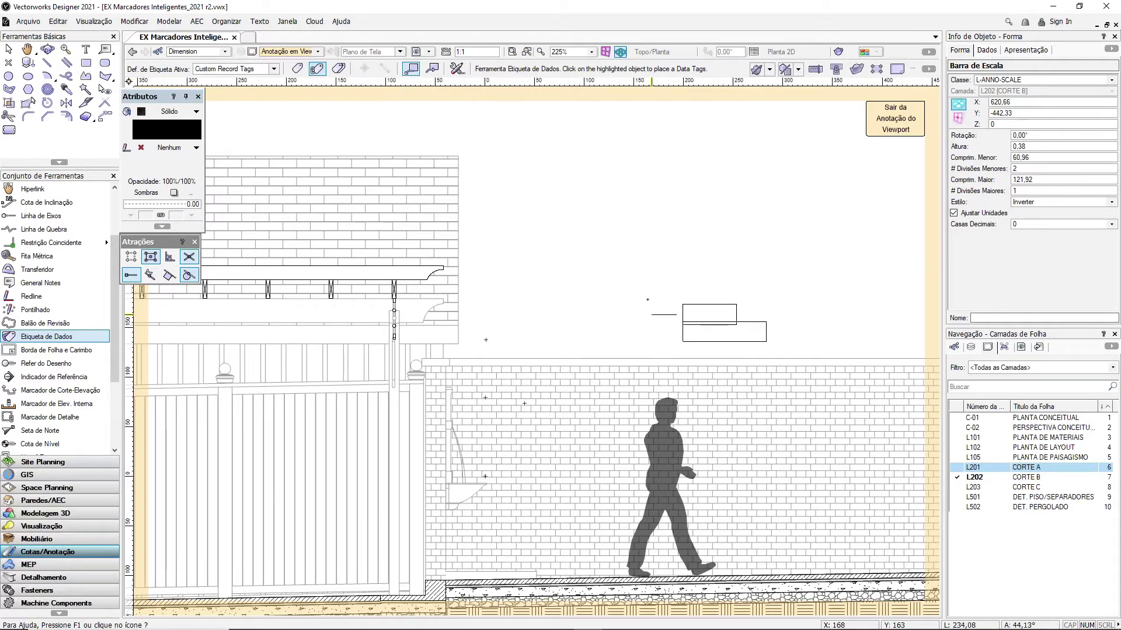
Step: Place a data tag in the empty area above the brick wall, with its leader attached to the wall fountain
left_click(595, 266)
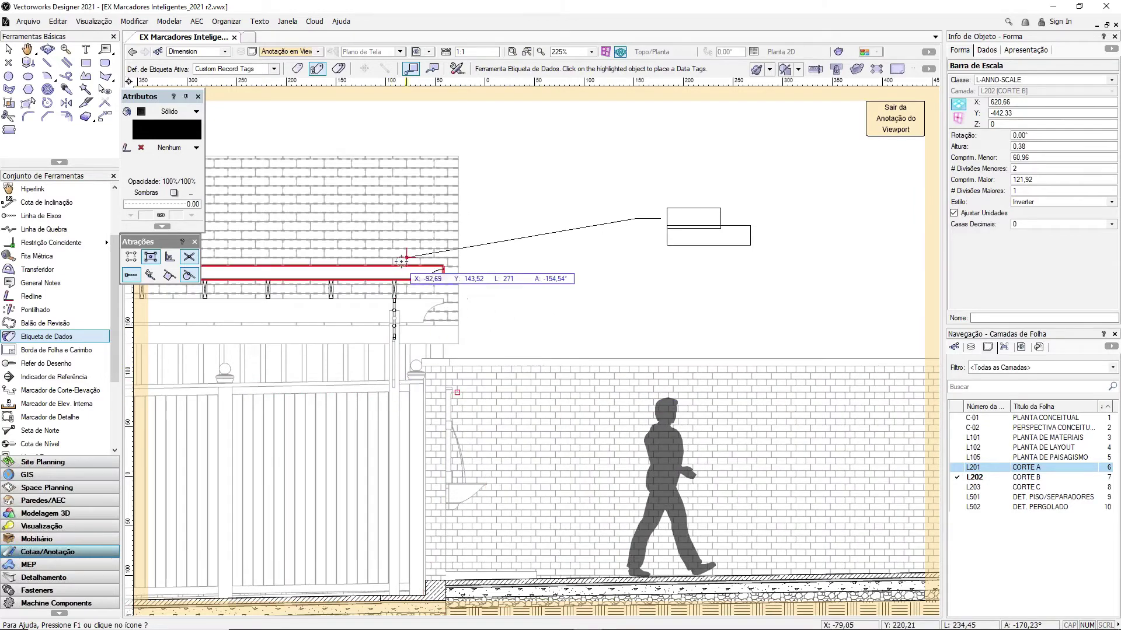
left_click(454, 433)
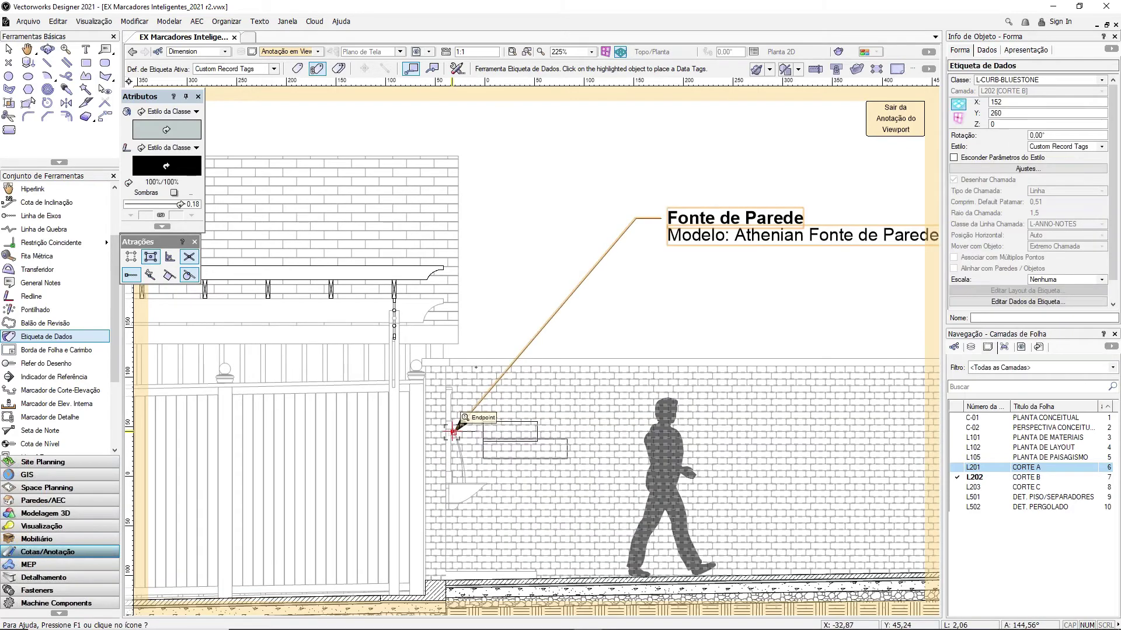
scroll(453, 432, "down", 2)
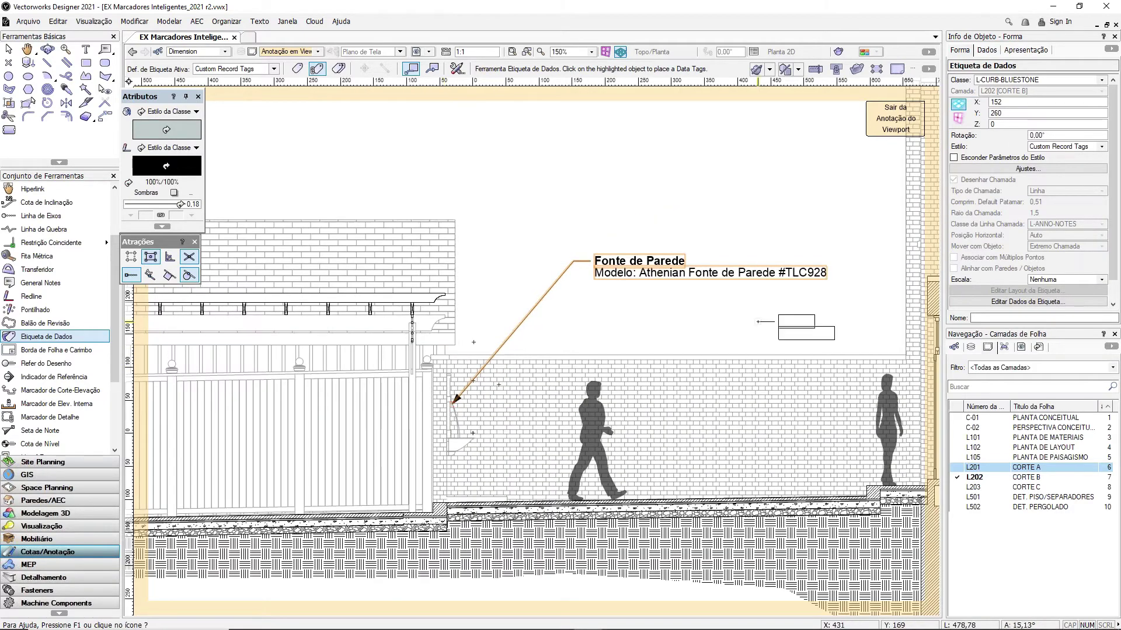
key("x")
key("x")
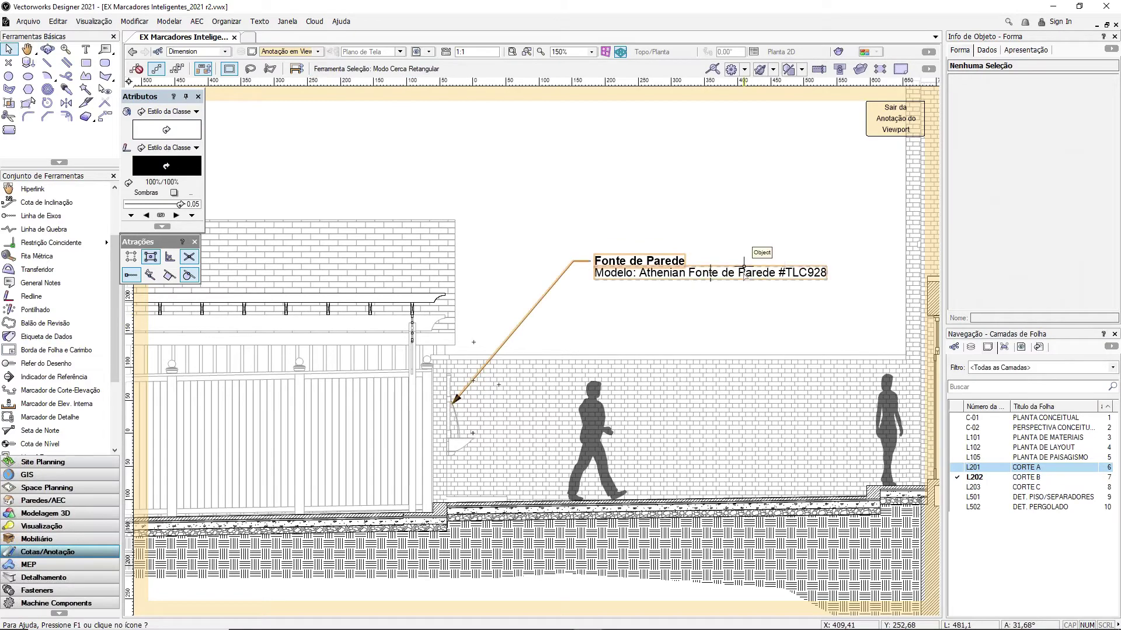
Step: Clear the selection of the fountain tag and exit the annotation mode of the CORTE B viewport
scroll(739, 288, "up", 2)
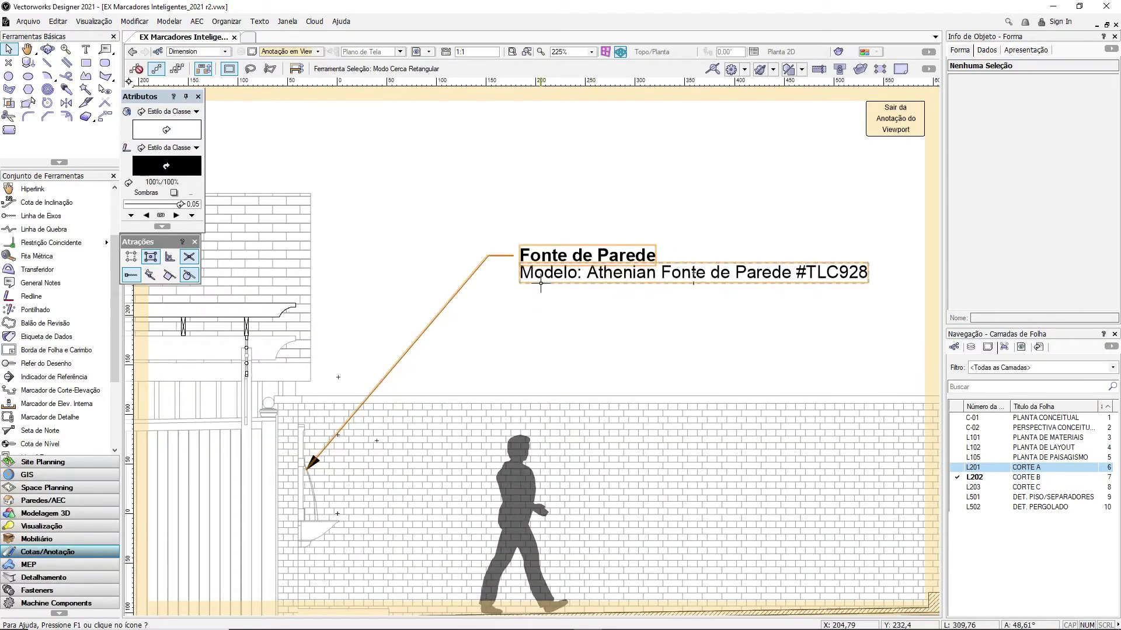
scroll(470, 248, "down", 2)
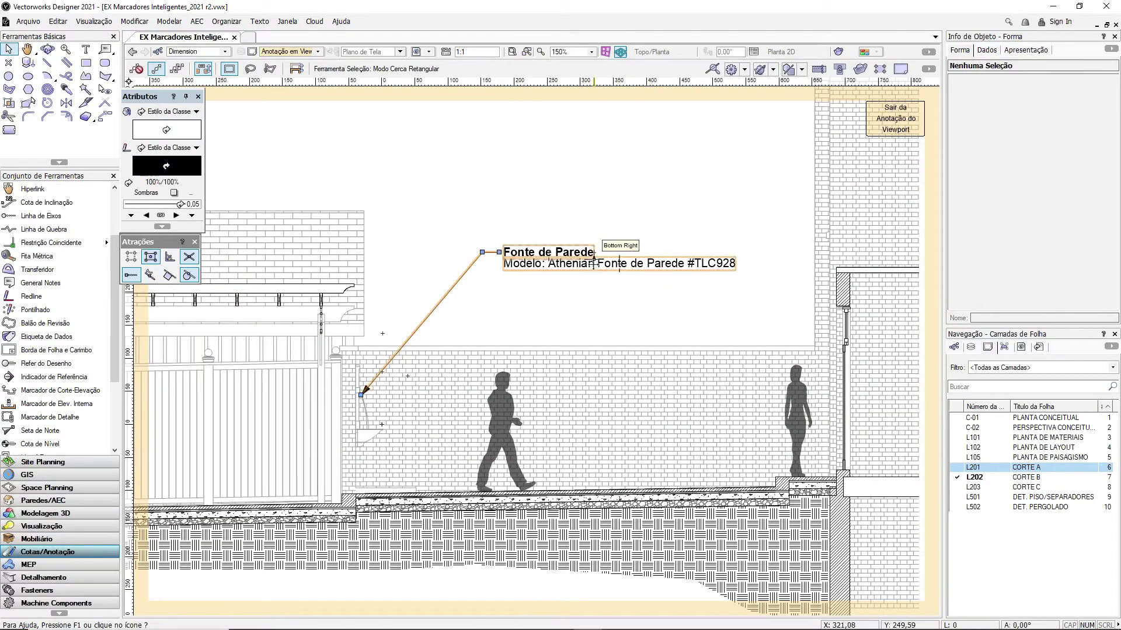
left_click(616, 254)
key("Escape")
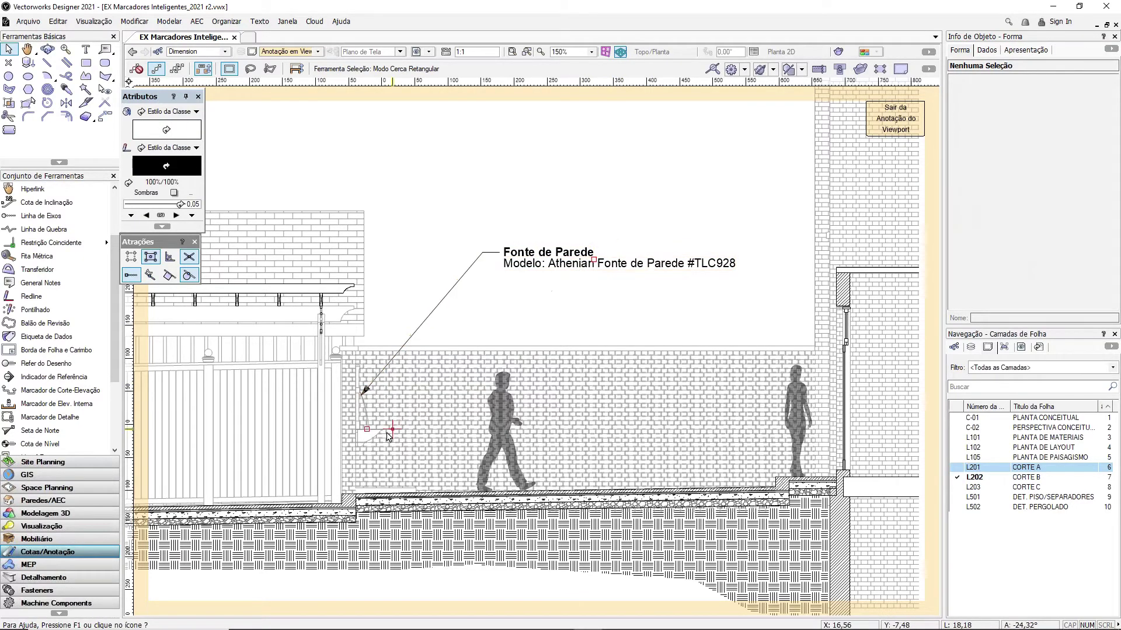
left_click(896, 118)
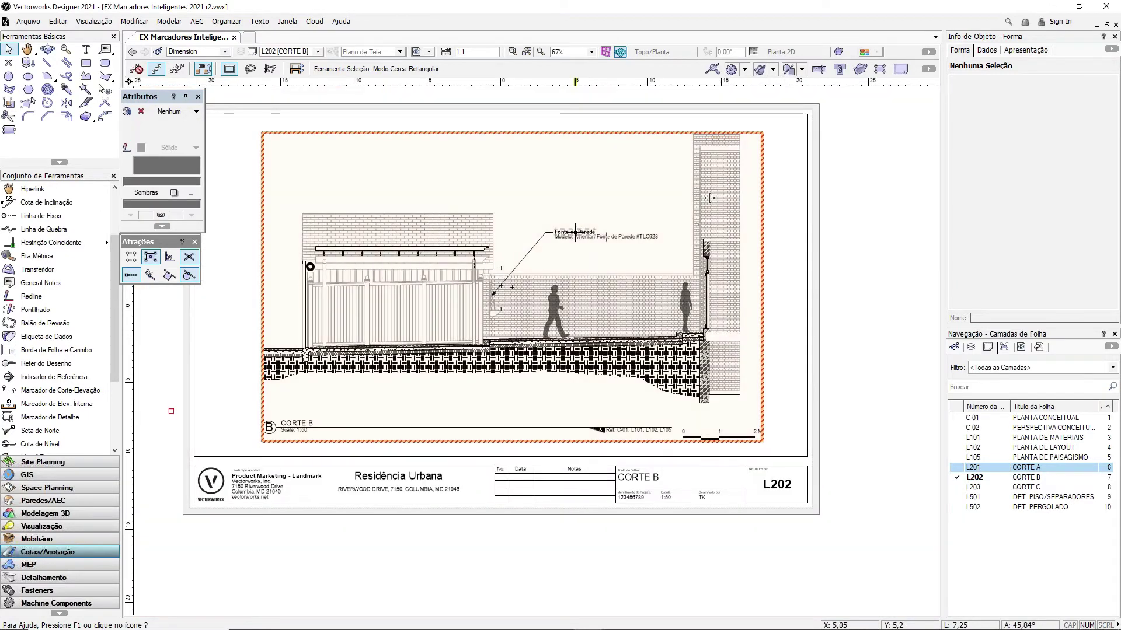
left_click(803, 216)
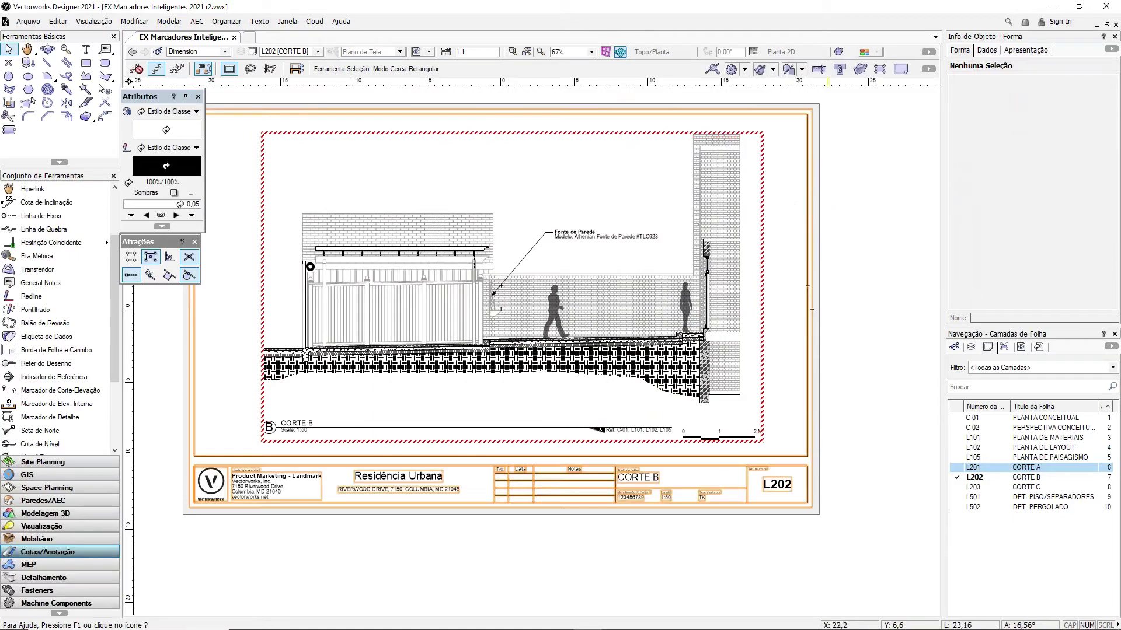
scroll(556, 228, "up", 3)
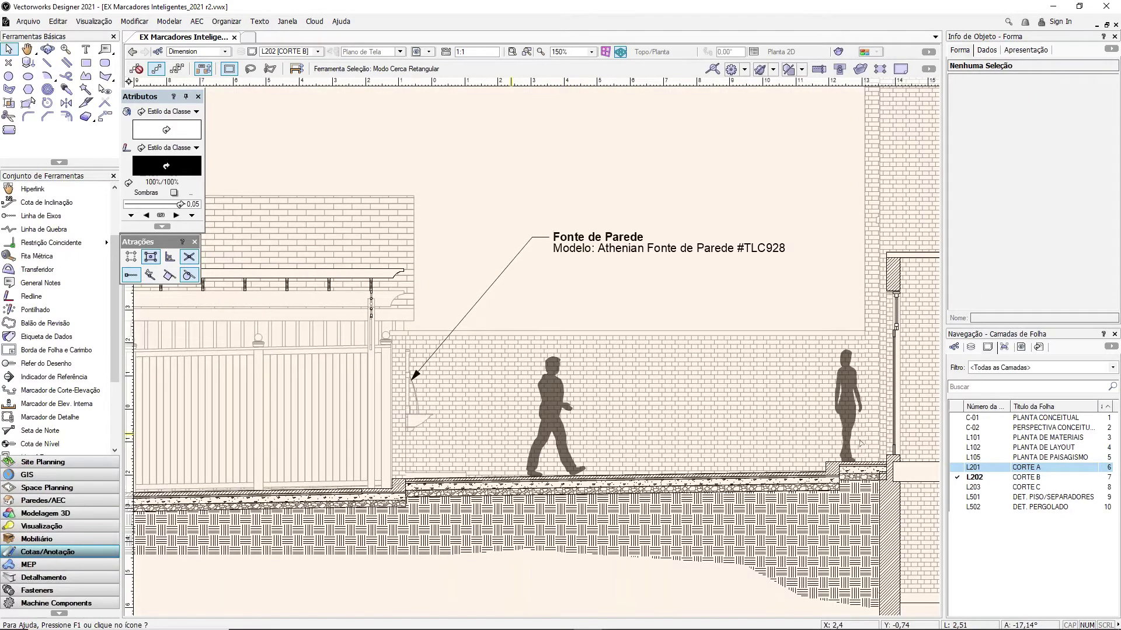
Step: Activate the Visualização design layer and bring the wall fountain in the 3D model into view
left_click(970, 346)
double_click(1010, 441)
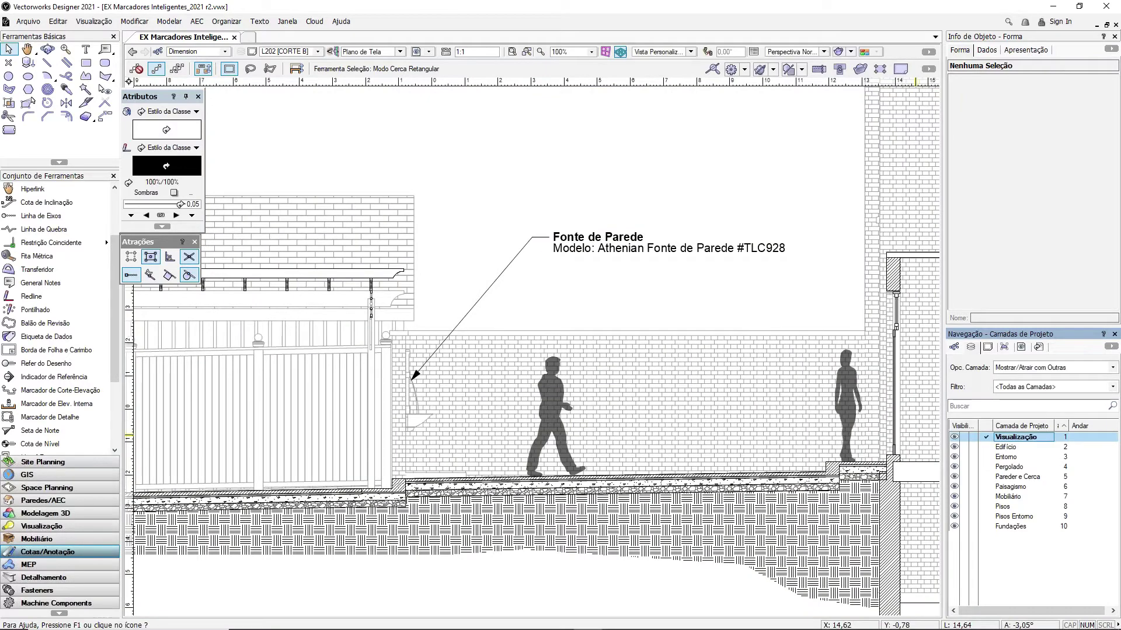
scroll(607, 362, "down", 5)
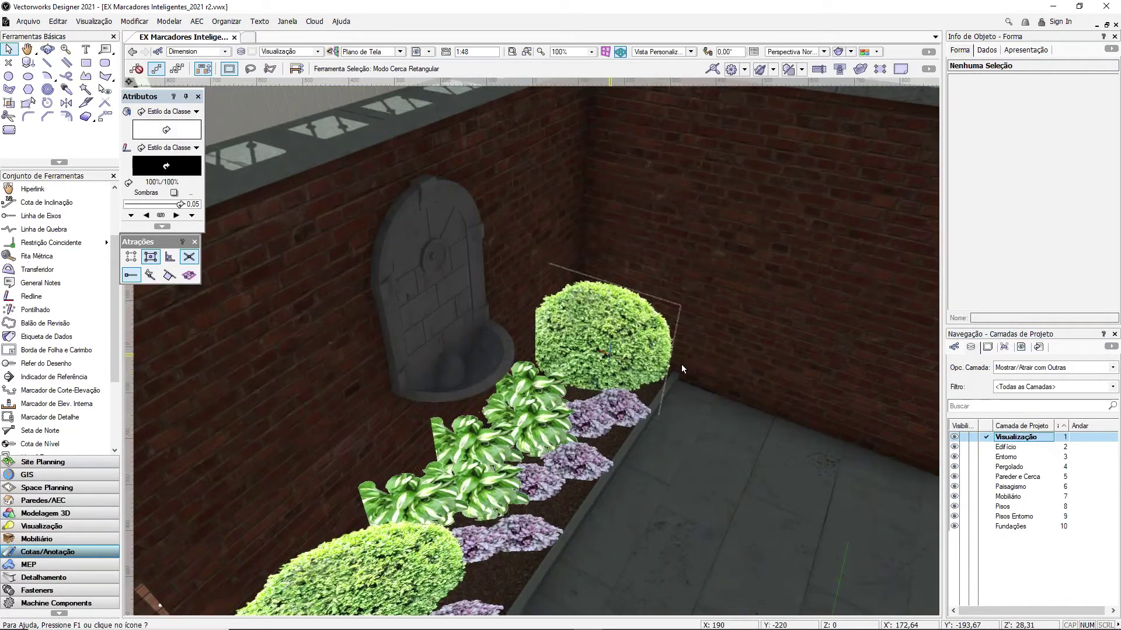
scroll(607, 362, "up", 2)
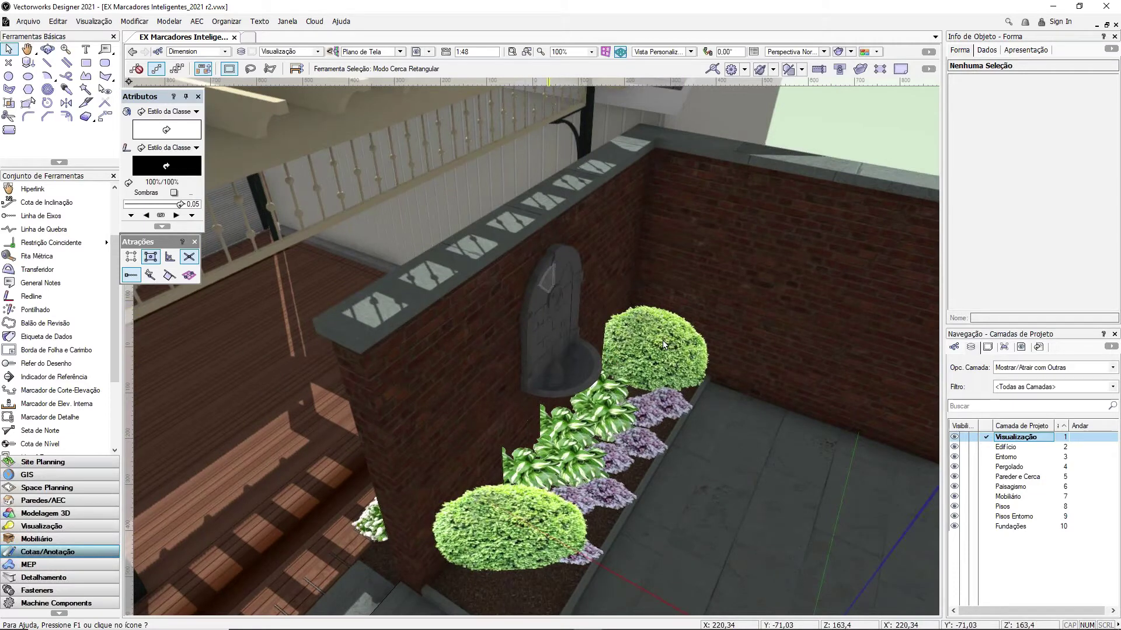
Step: Set the layer options to show, snap and modify other layers, and display the wall fountain symbol's record data
left_click(1045, 368)
left_click(1040, 429)
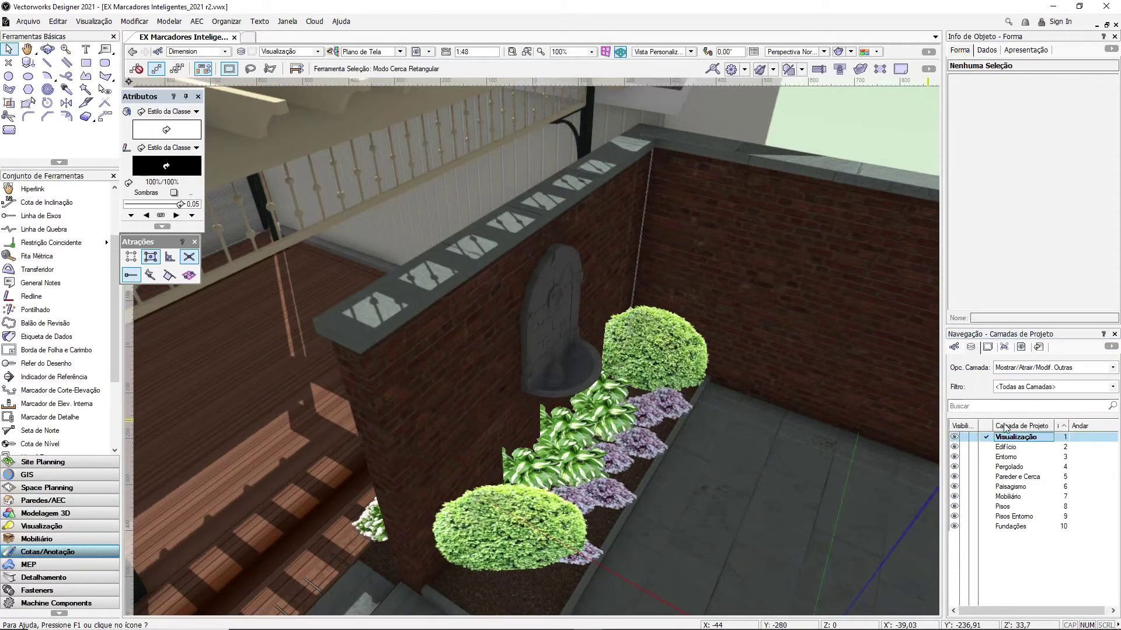
left_click(575, 292)
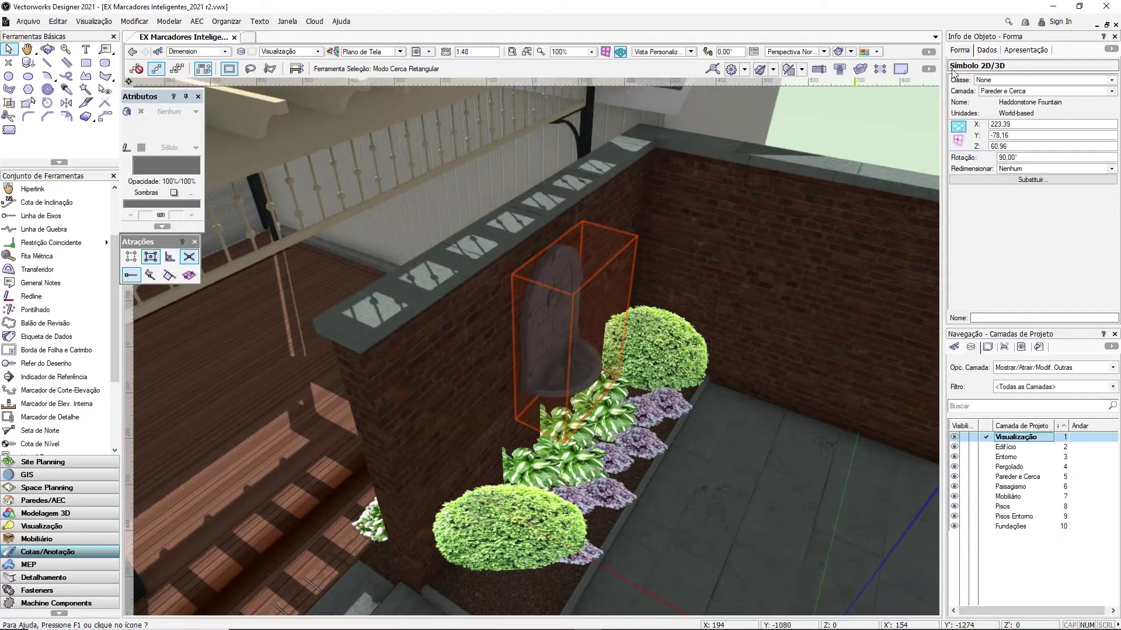
left_click(987, 50)
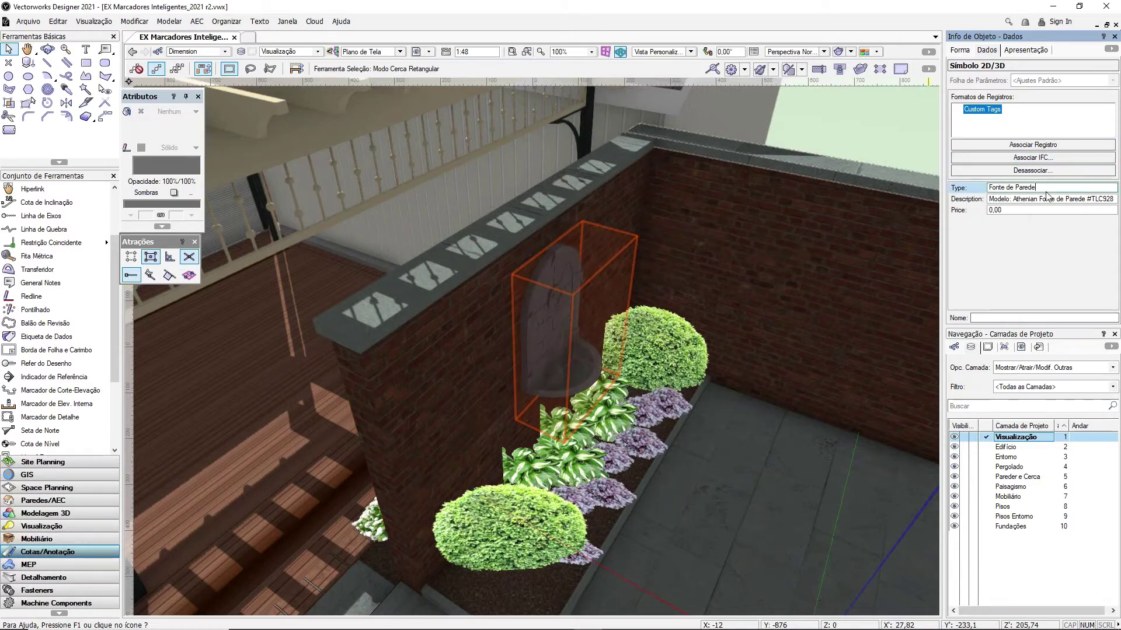
Step: Change the Type field in the fountain's Custom Tags record to "Fonte"
left_click(1013, 210)
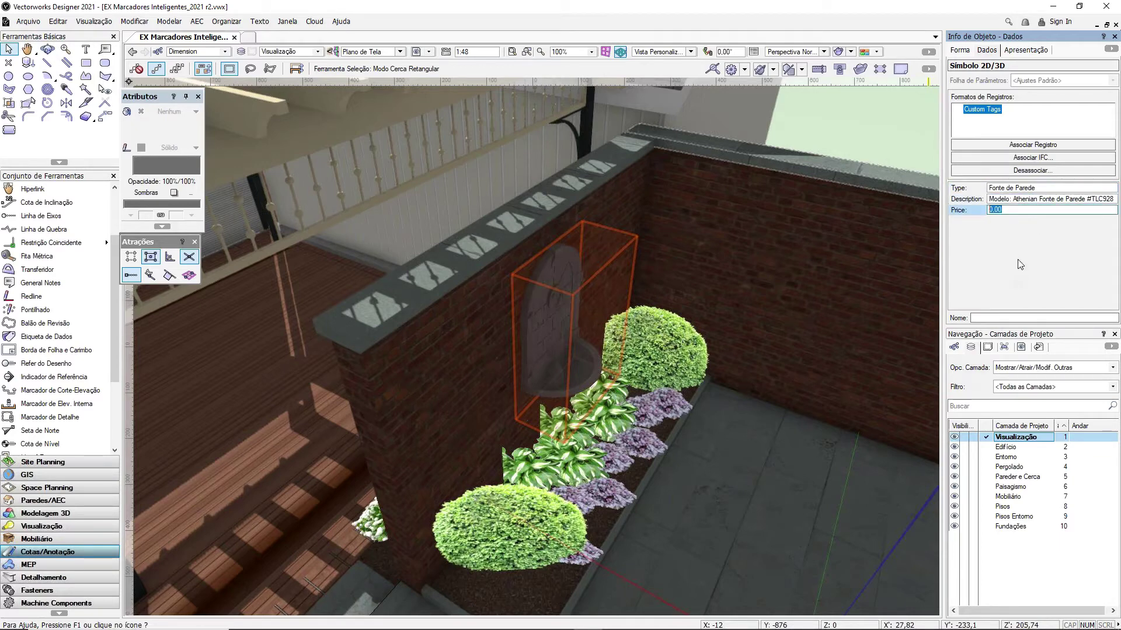
key("Return")
left_click_drag(1036, 187, 1020, 190)
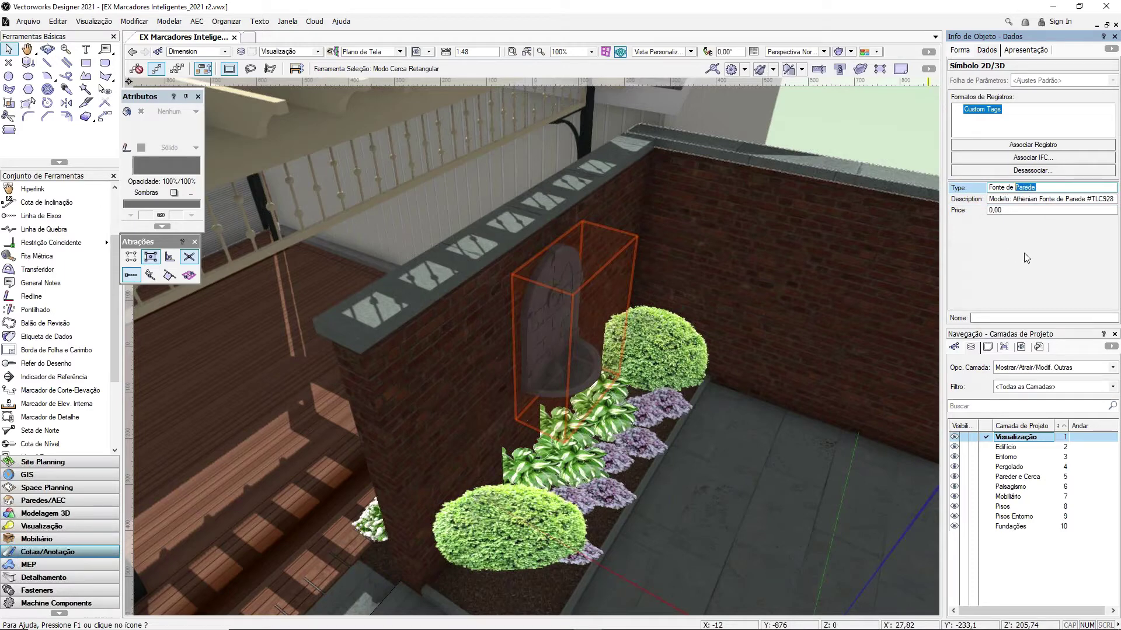
key("BackSpace")
key("Return")
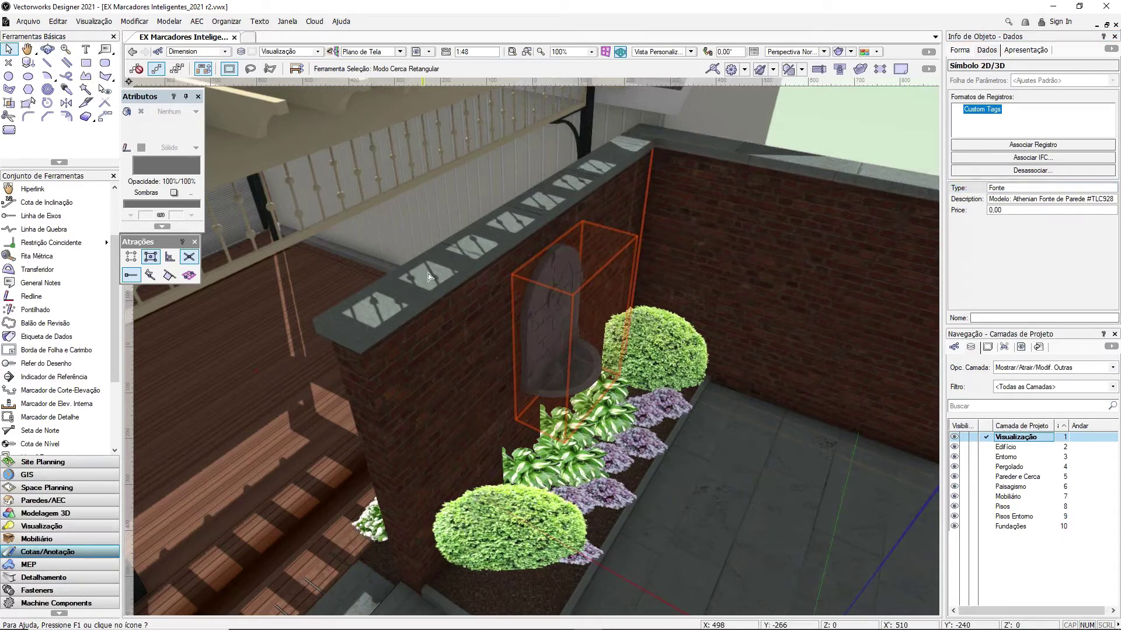
left_click(1019, 188)
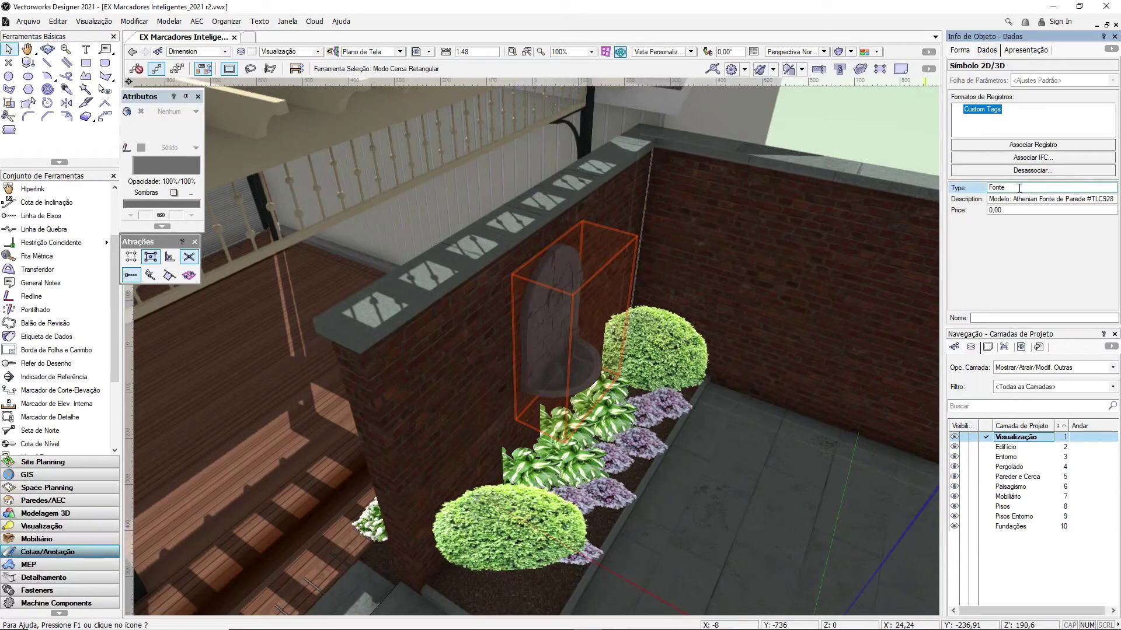
Step: Deselect the fountain and return to sheet L201 (CORTE A) to examine the fountain's tag text
scroll(605, 293, "down", 5)
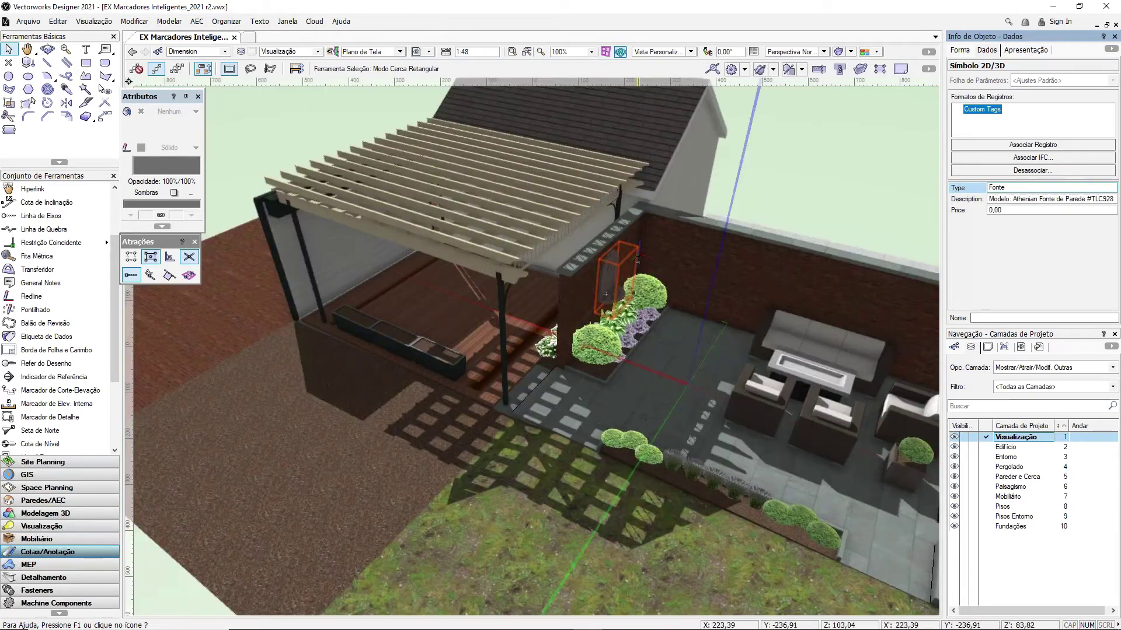
key("Escape")
left_click(987, 347)
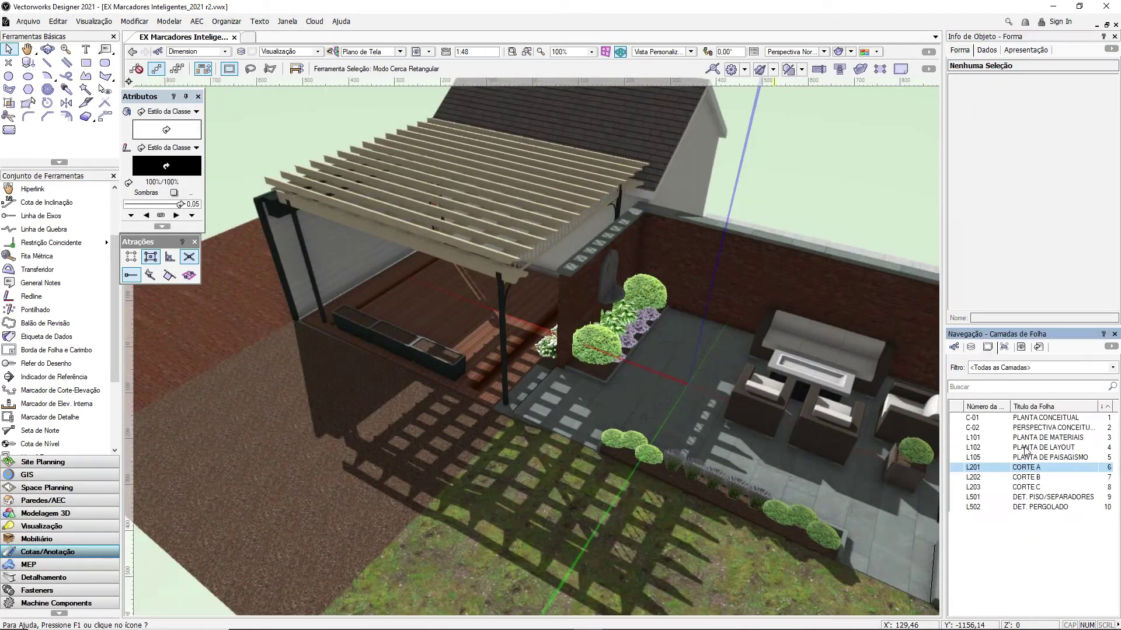
left_click(1039, 468)
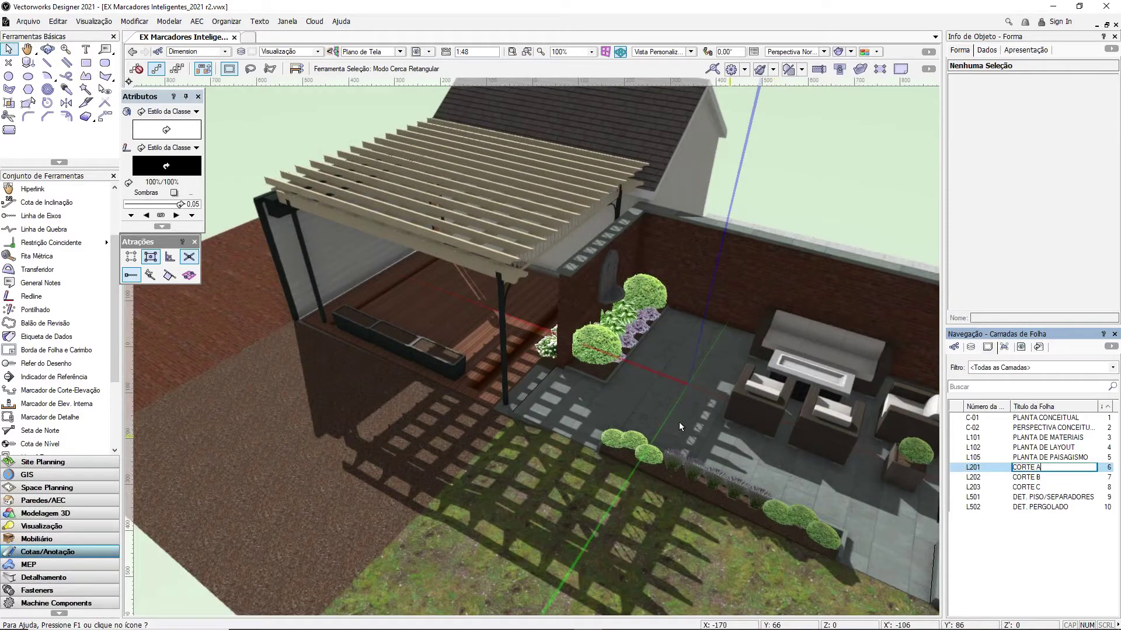
key("Return")
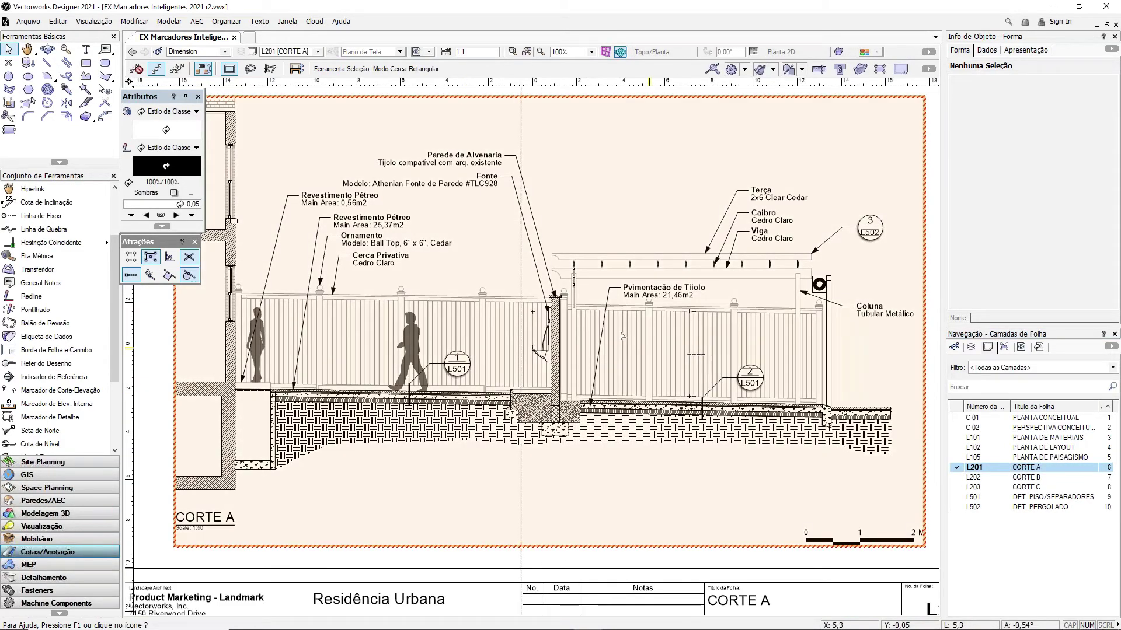
scroll(532, 225, "up", 4)
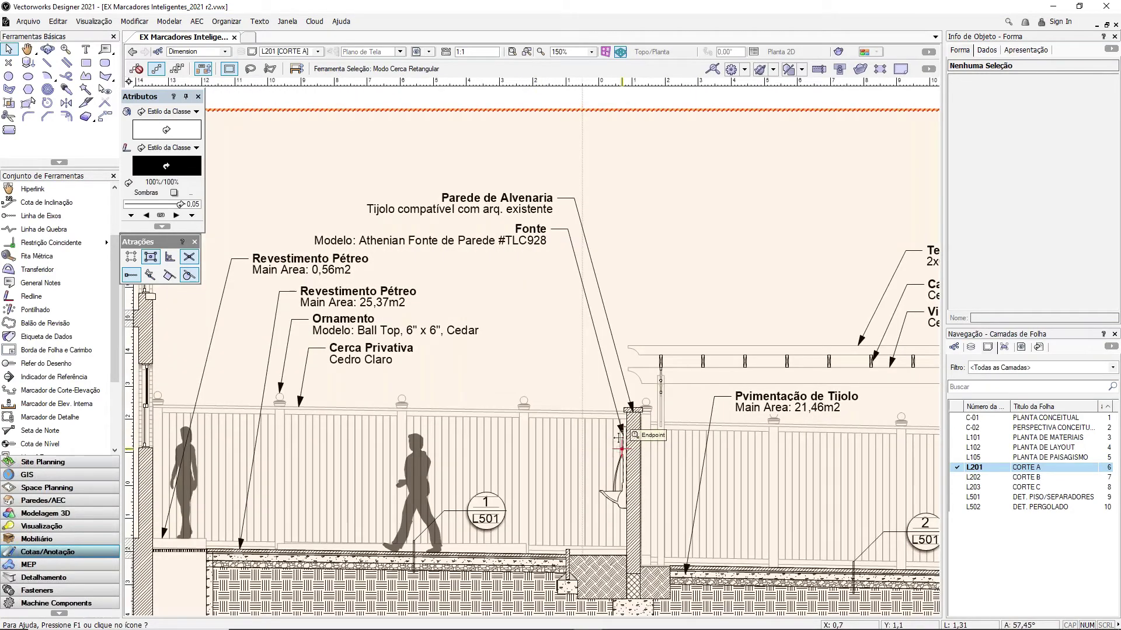
Step: Go to sheet L202 (CORTE B) and examine the fountain's tag in the section viewport
key("ctrl+shift+Down")
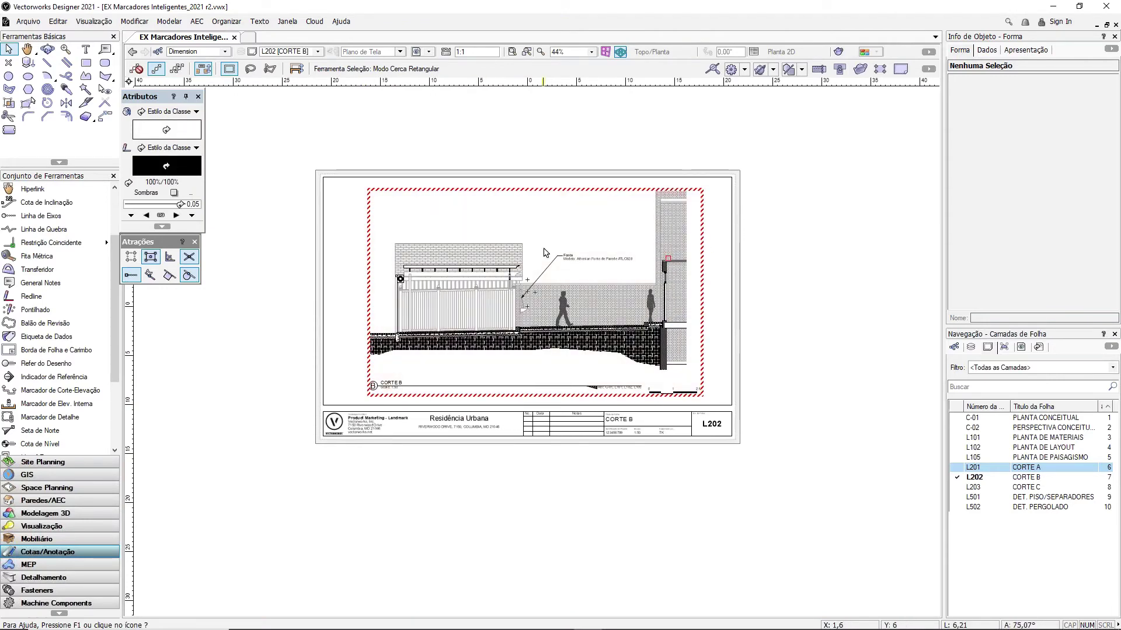
scroll(661, 311, "up", 4)
scroll(661, 311, "down", 1)
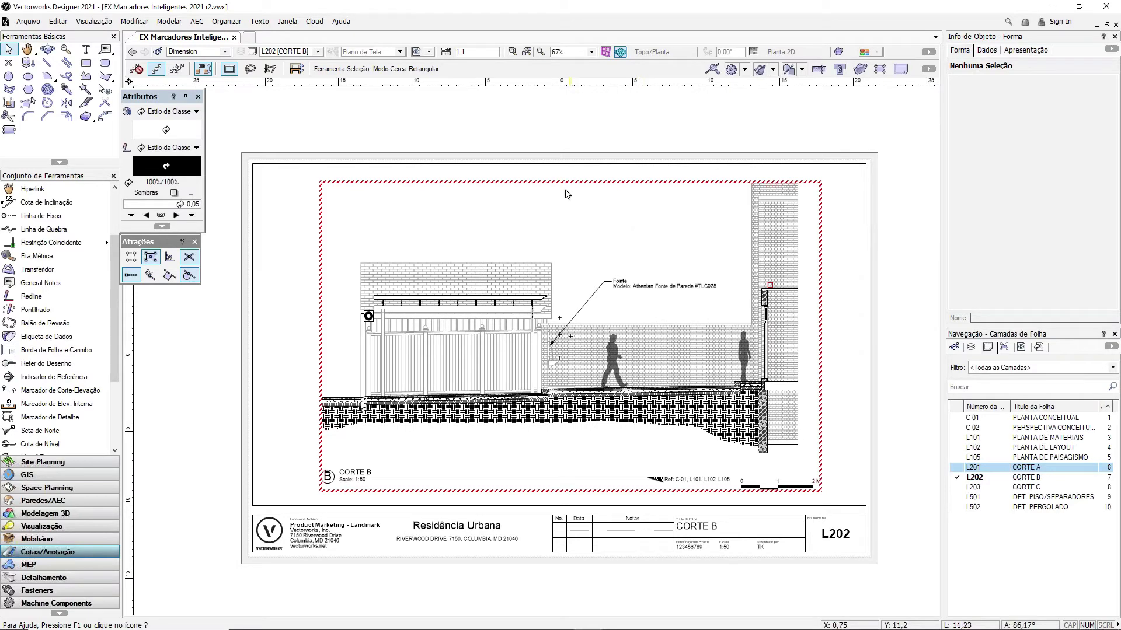
scroll(584, 200, "down", 1)
scroll(587, 202, "up", 1)
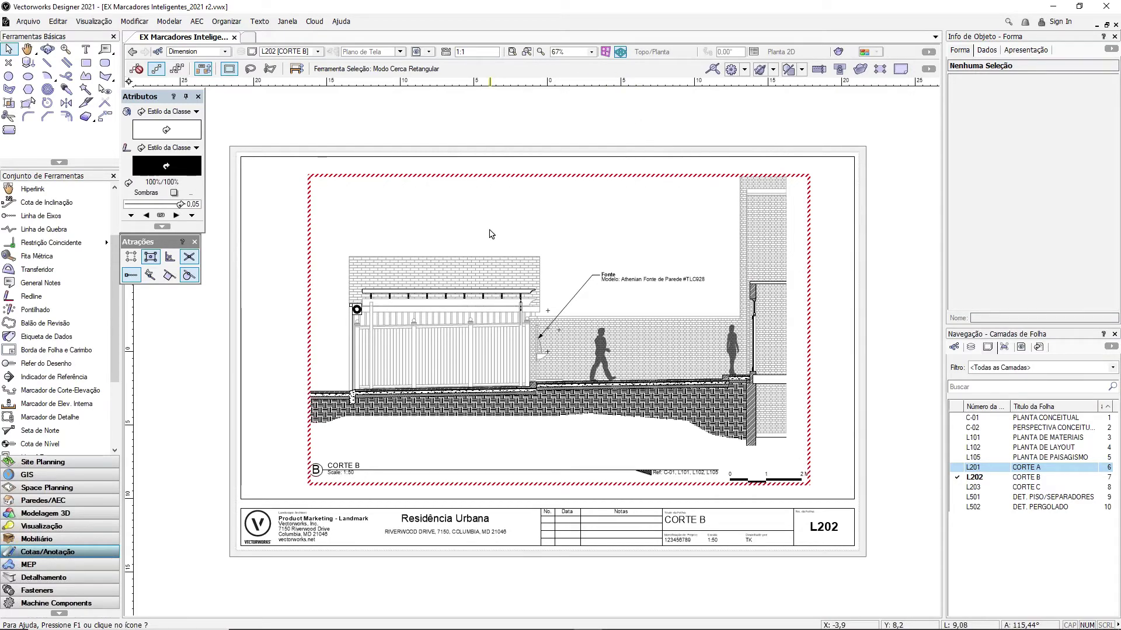
scroll(514, 233, "down", 1)
scroll(548, 233, "up", 2)
scroll(546, 234, "down", 1)
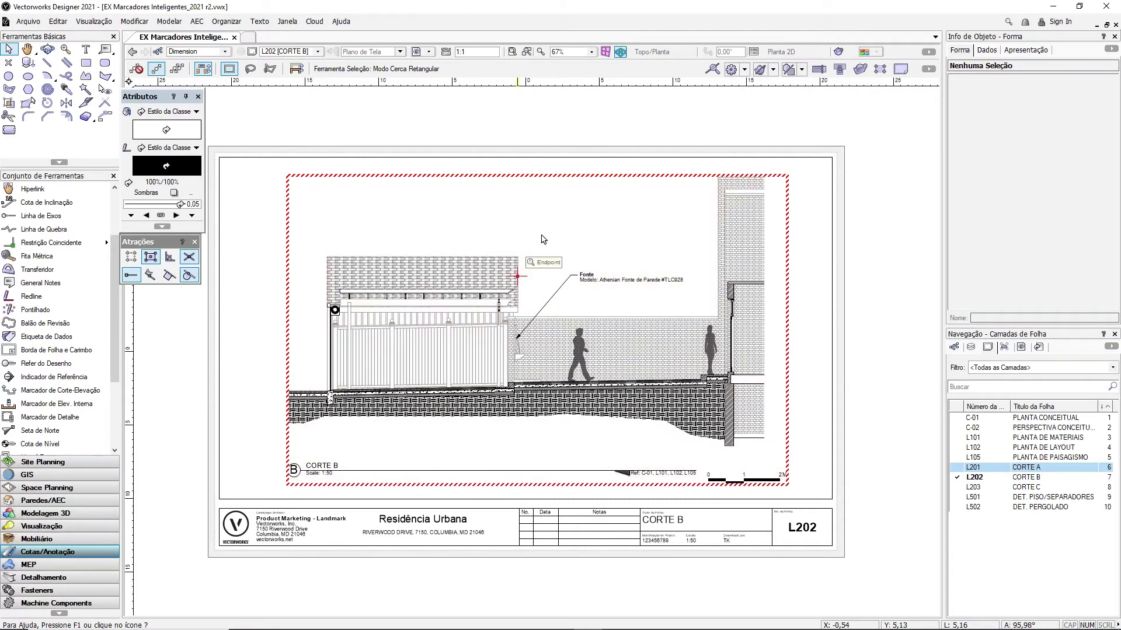
scroll(529, 192, "down", 1)
scroll(520, 220, "up", 1)
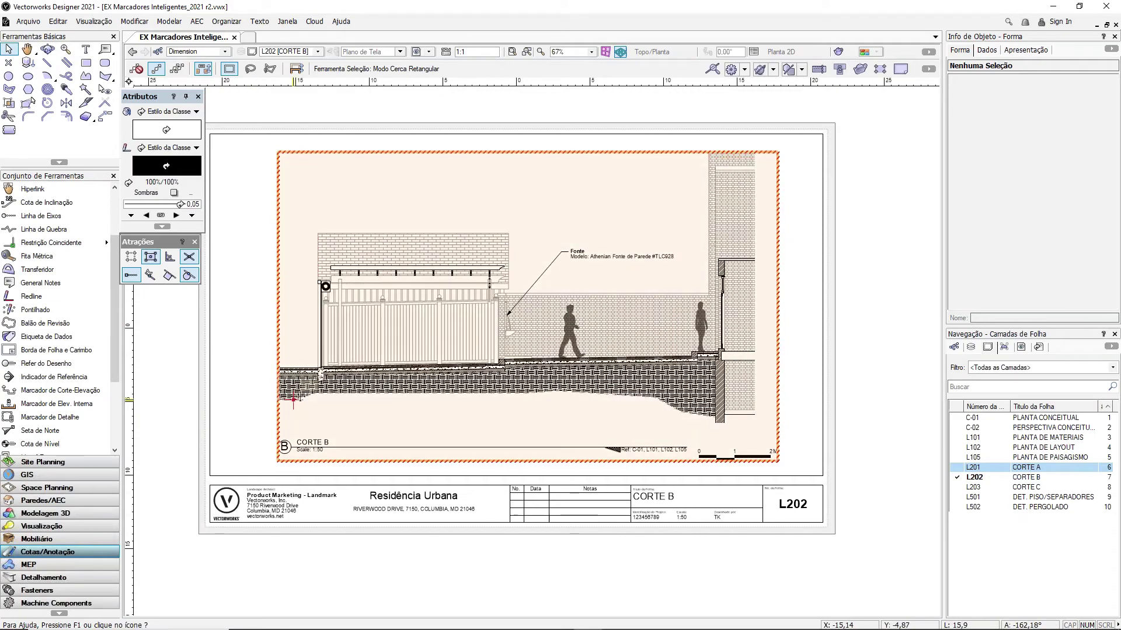
scroll(564, 328, "down", 2)
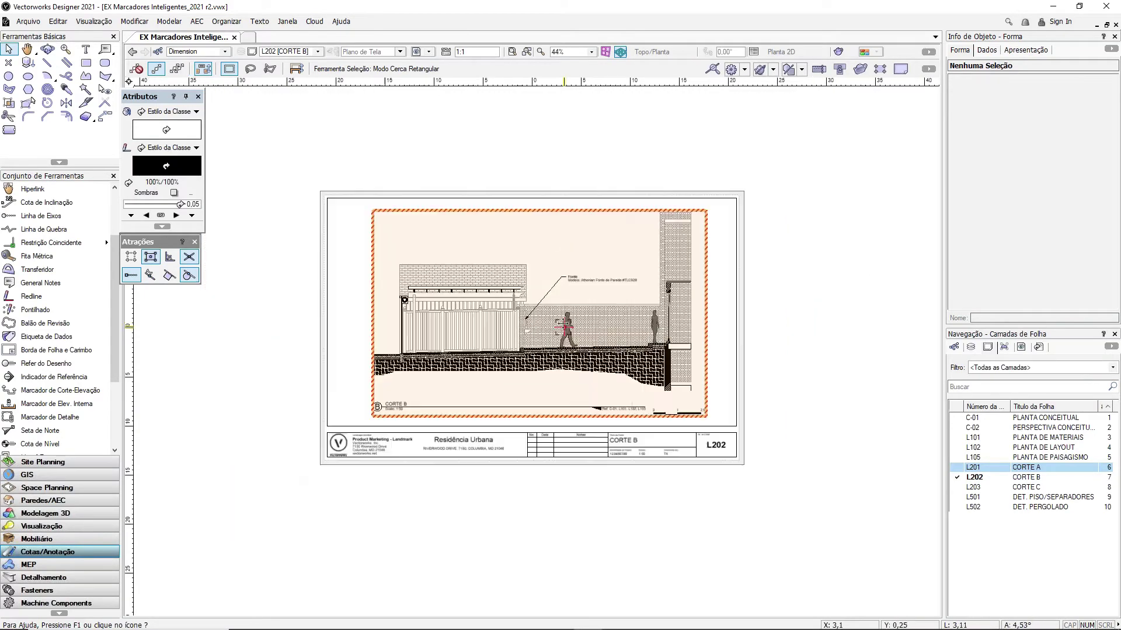
scroll(662, 324, "up", 2)
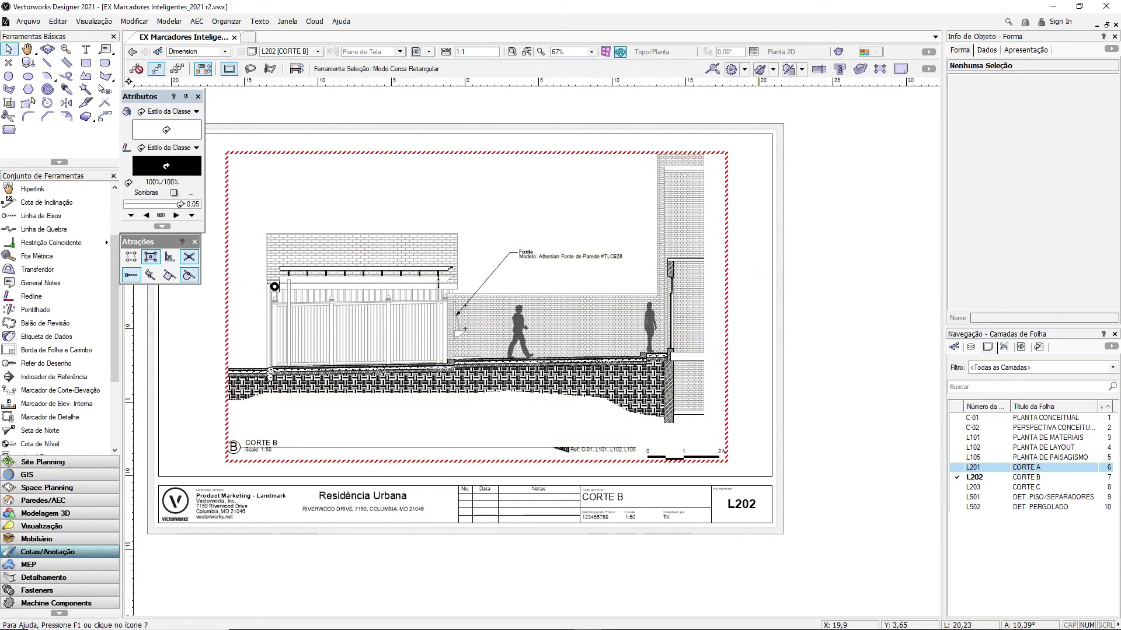
scroll(799, 265, "down", 2)
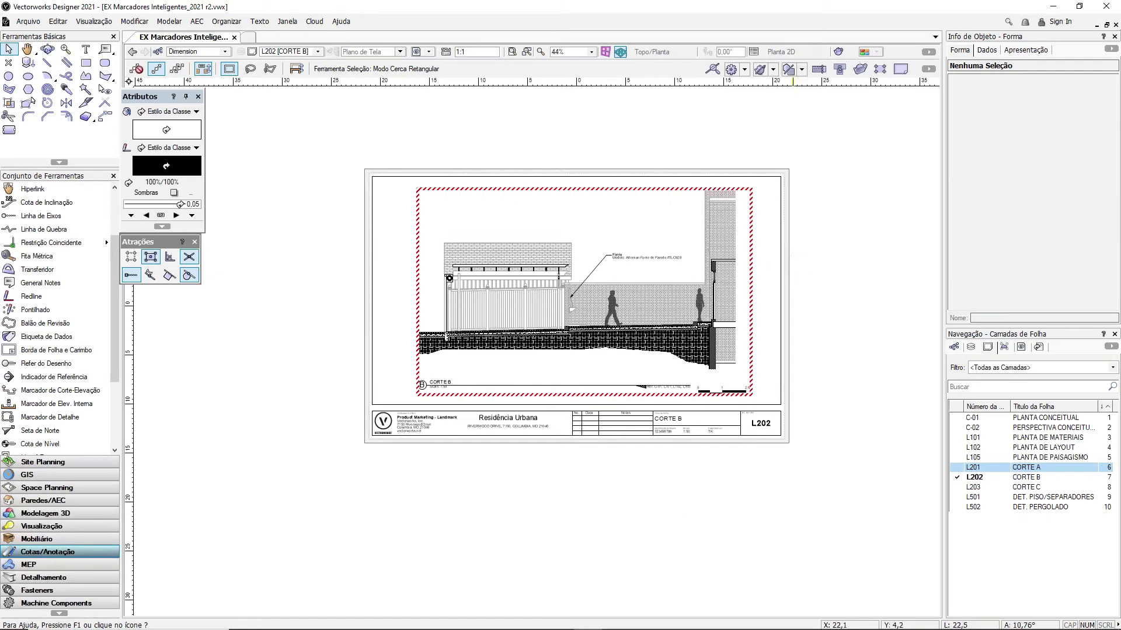
scroll(675, 282, "up", 2)
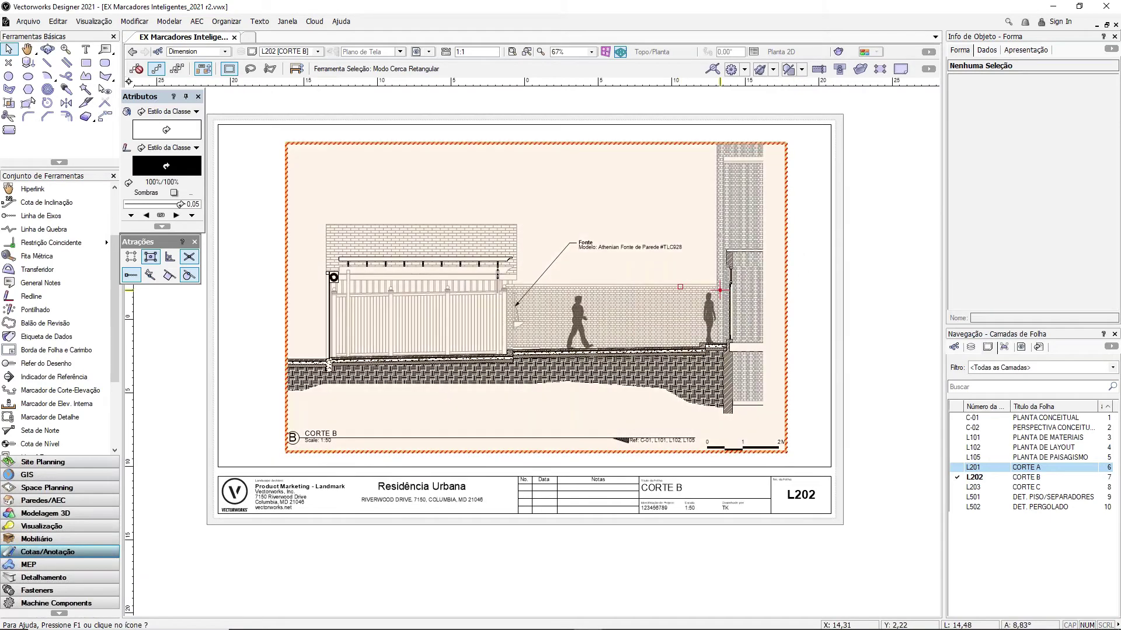
left_click(28, 21)
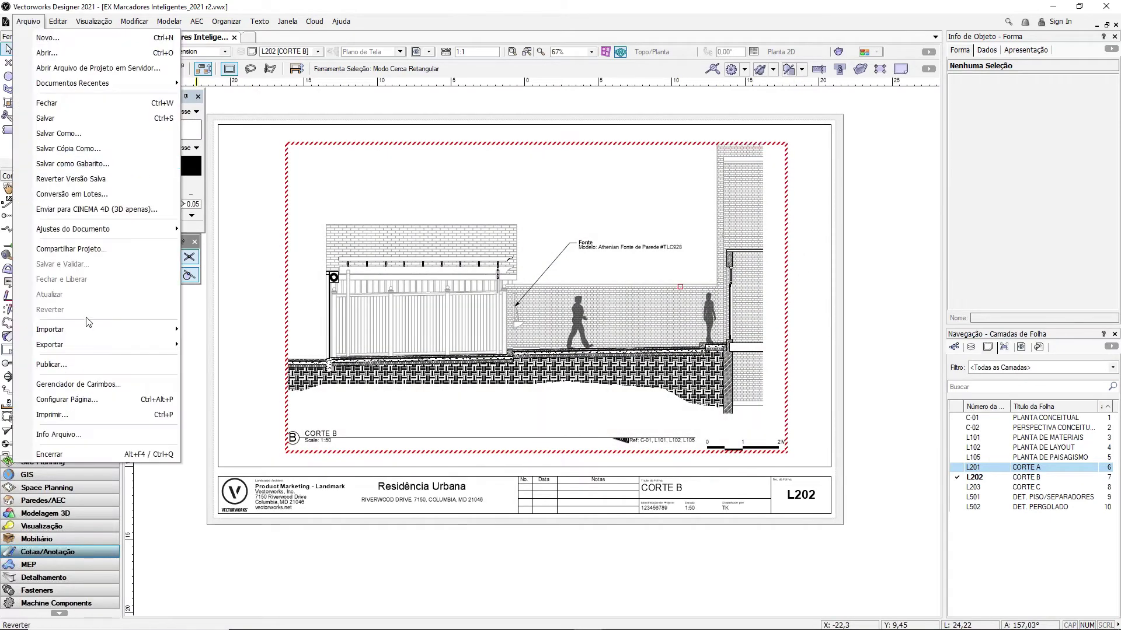
left_click(104, 366)
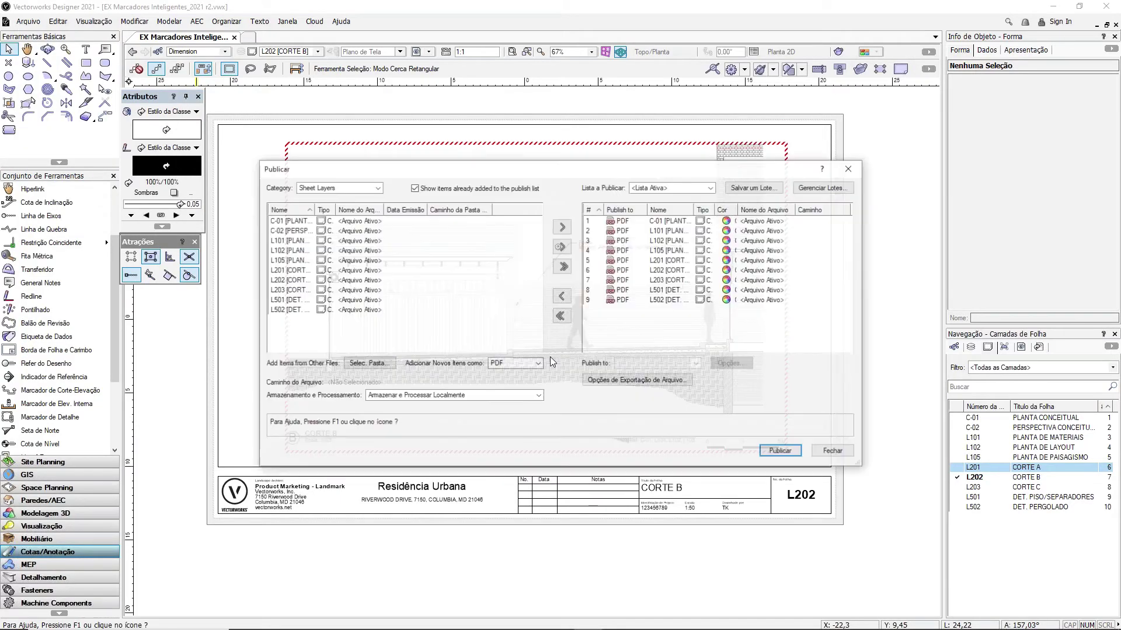
left_click(561, 315)
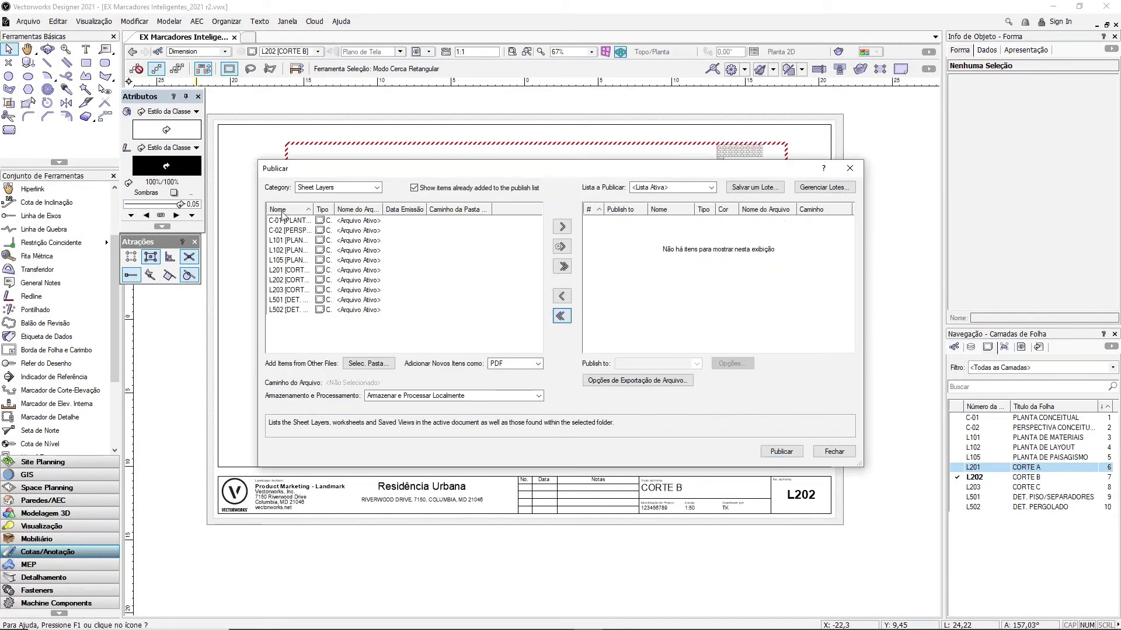
left_click(350, 225)
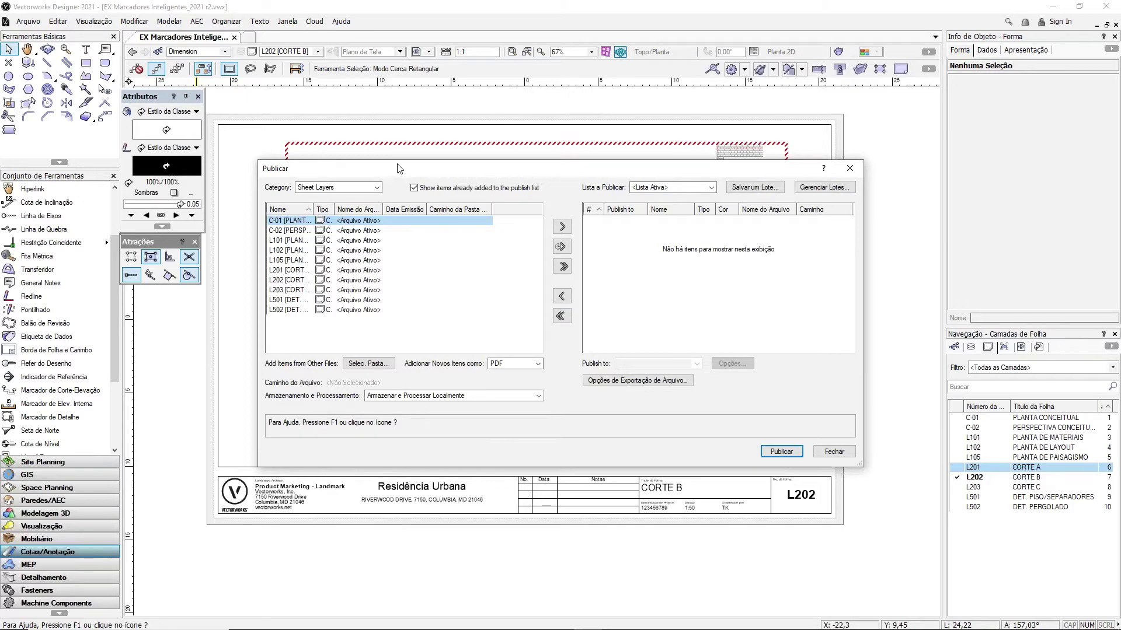
left_click_drag(399, 170, 414, 131)
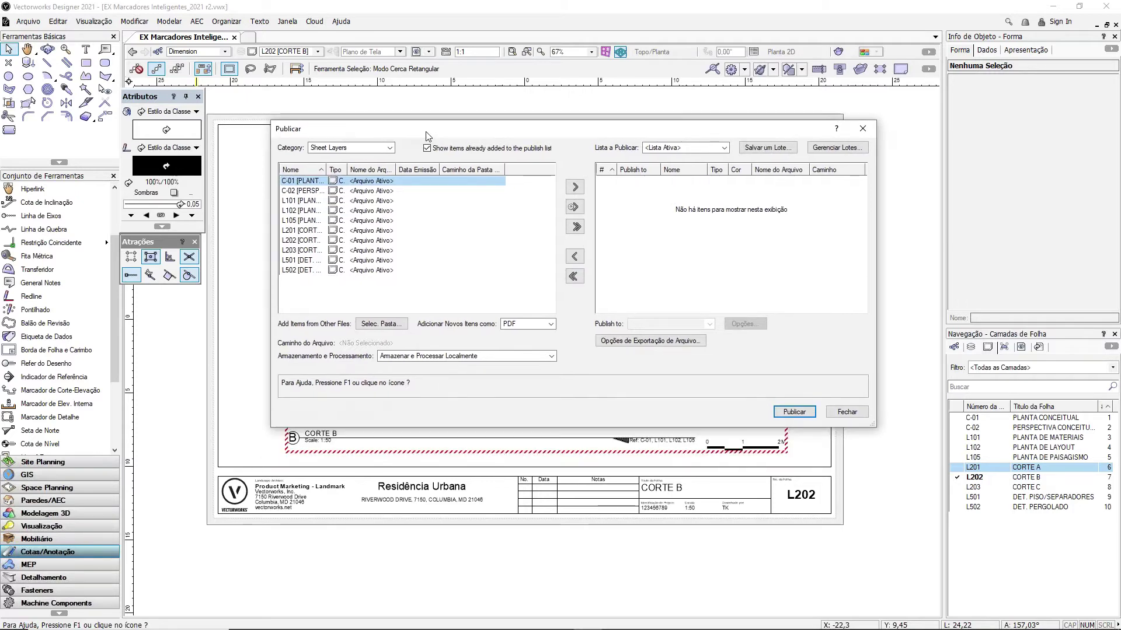
left_click(863, 131)
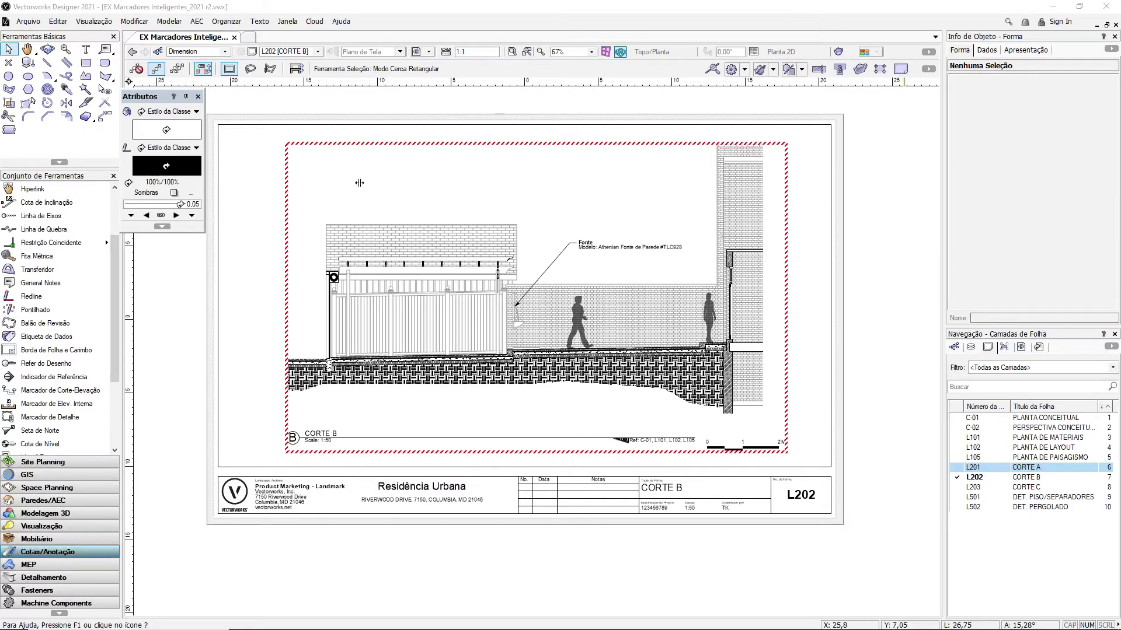
Step: Open the Publish settings and remove all items from the publish list
left_click(36, 23)
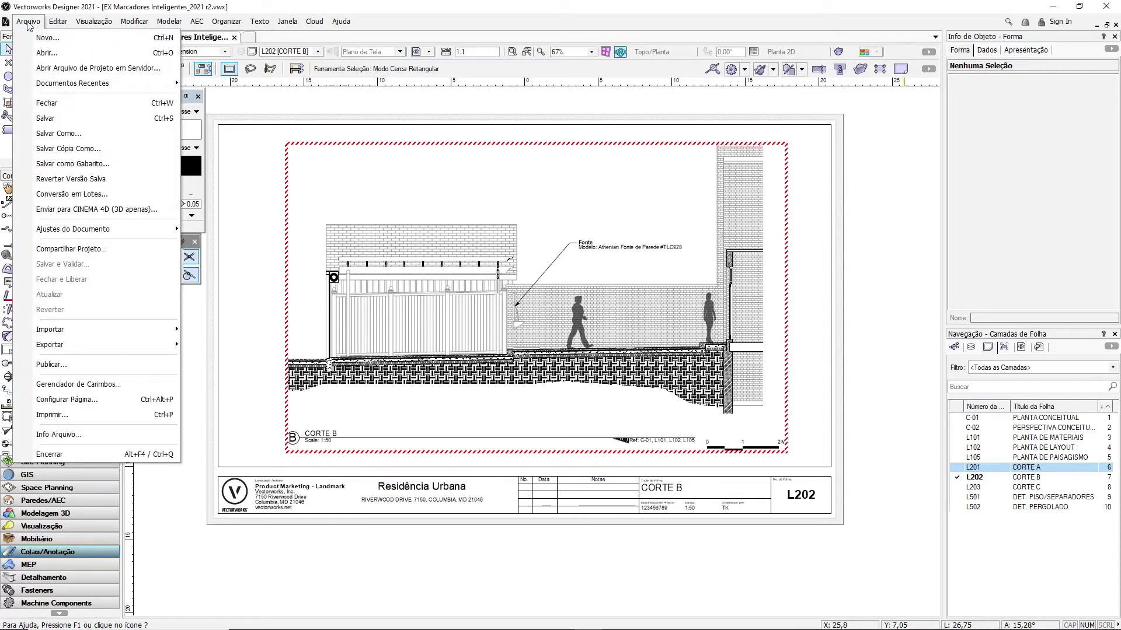
left_click(83, 367)
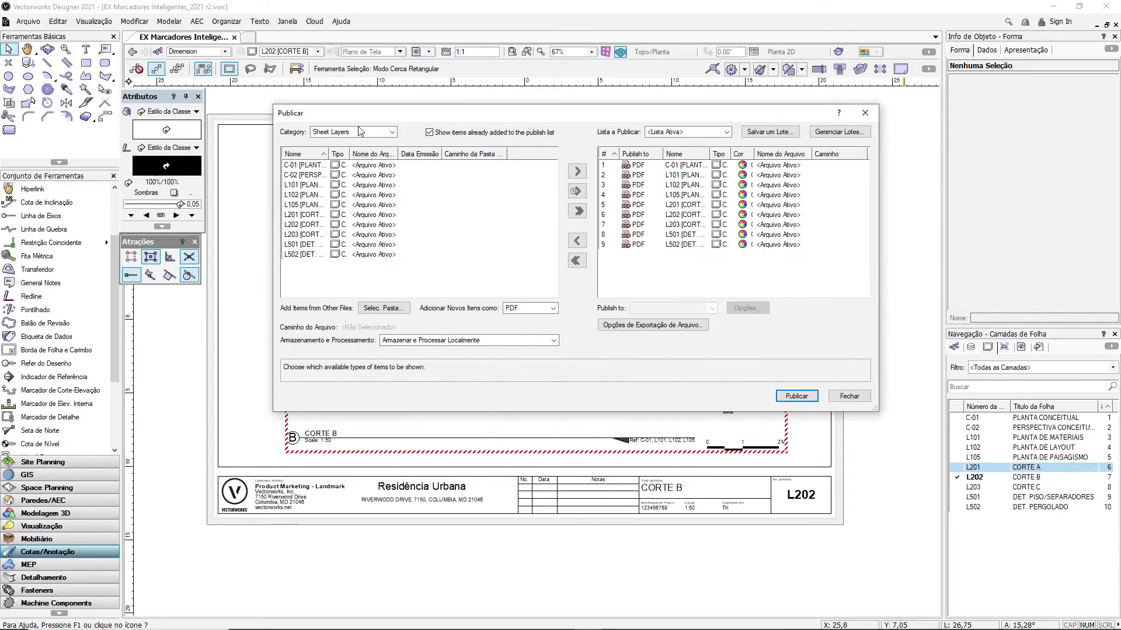
left_click(361, 134)
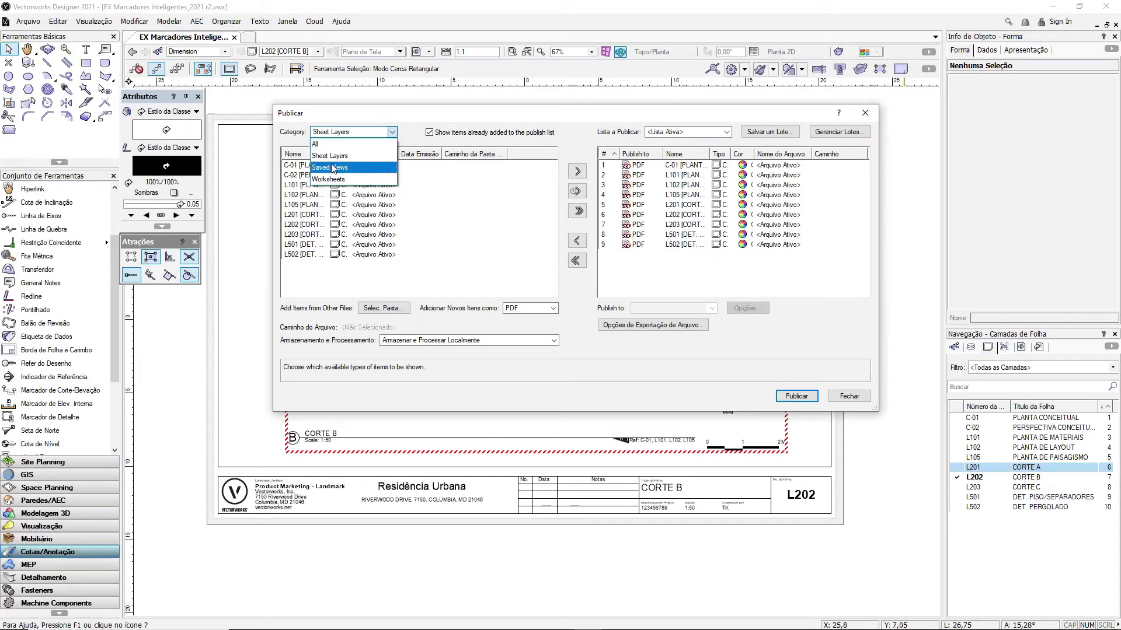
left_click(376, 128)
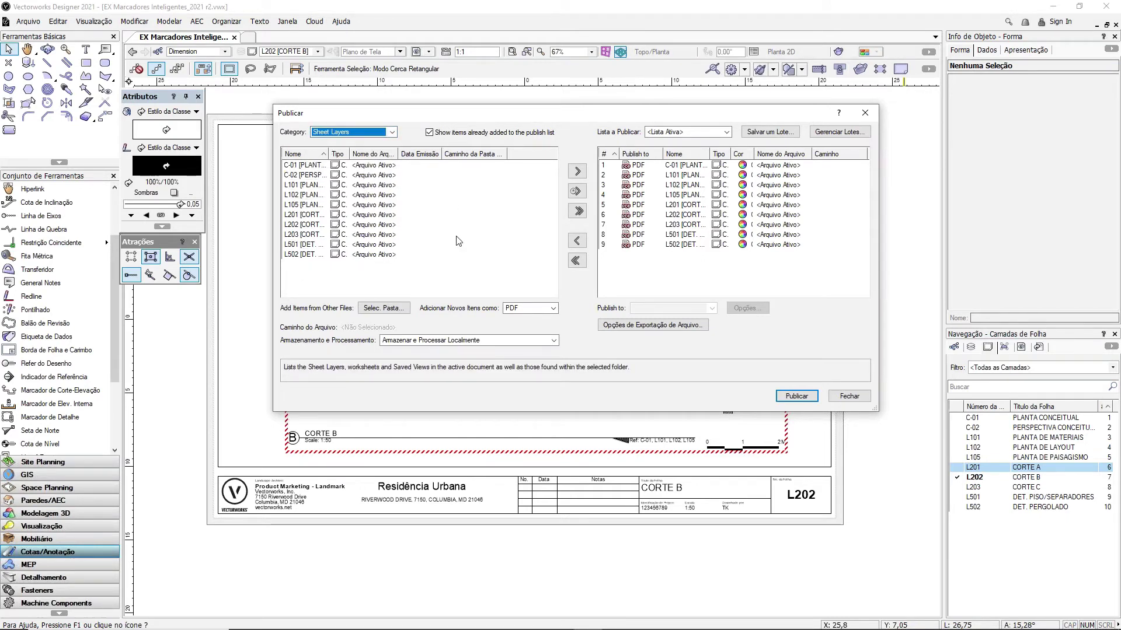
left_click(576, 261)
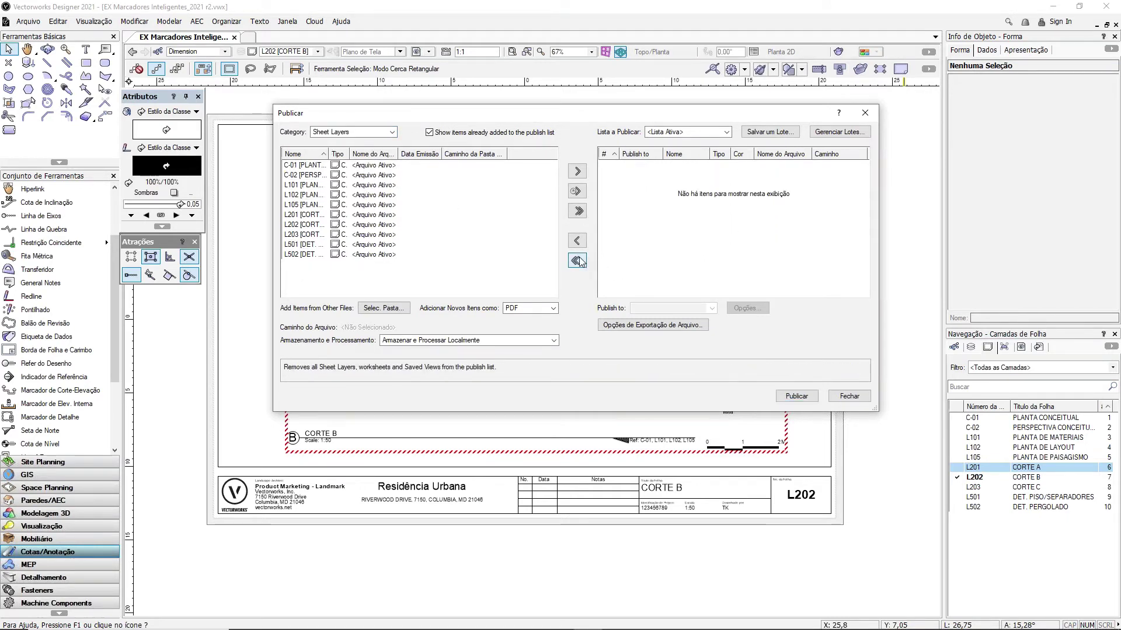
Step: Examine the publishable item categories, showing Saved Views and returning to Sheet Layers
left_click(363, 132)
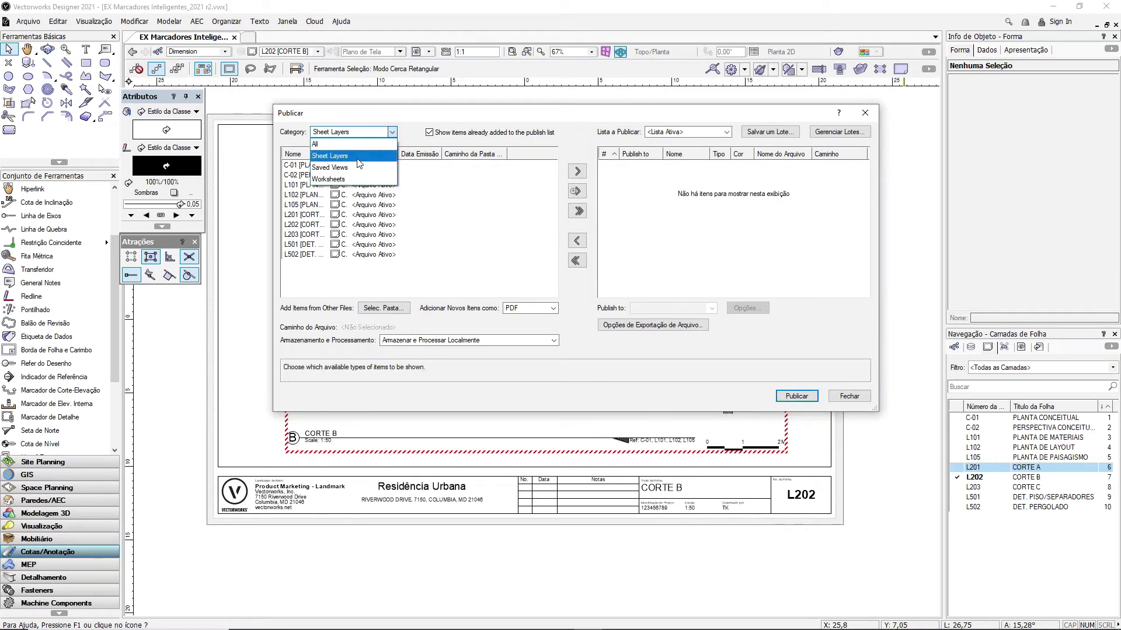
left_click(365, 158)
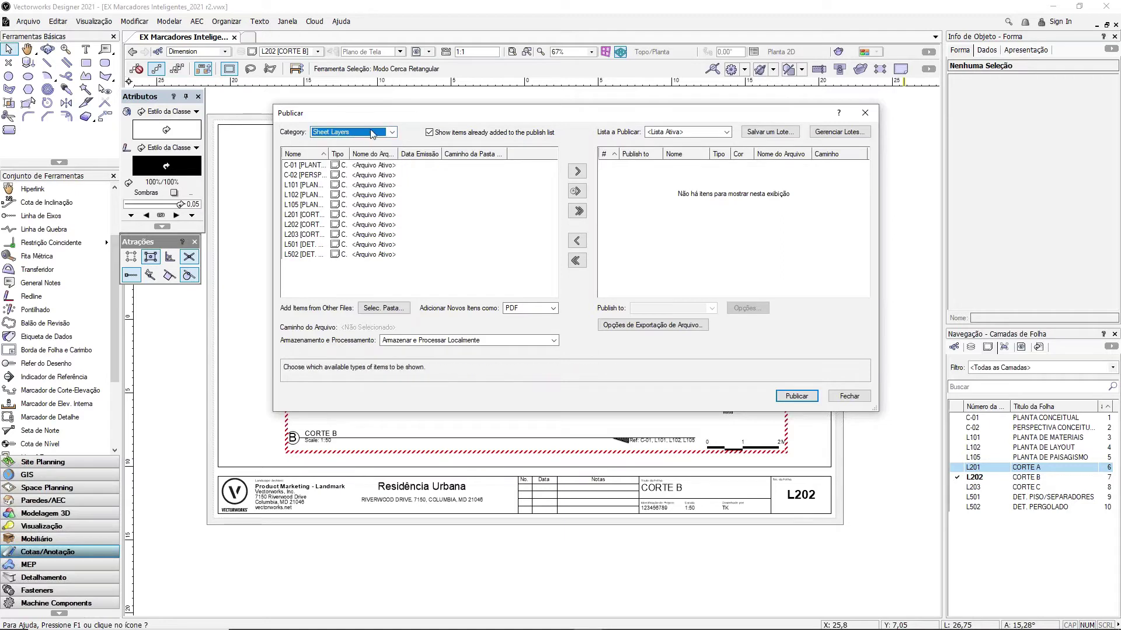
left_click(374, 132)
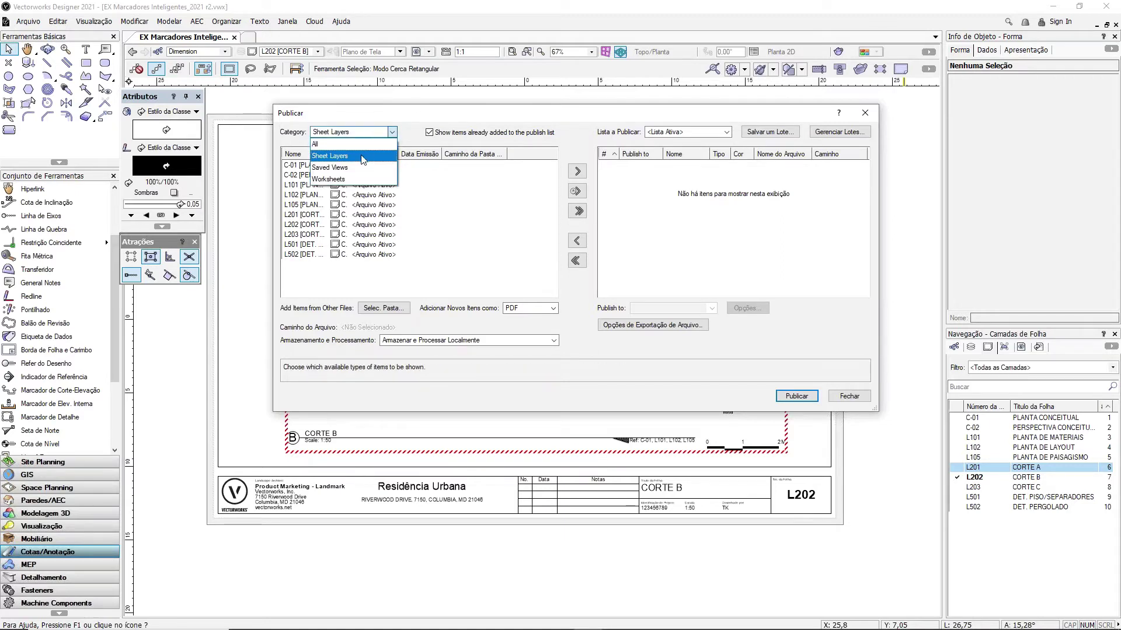
left_click(378, 276)
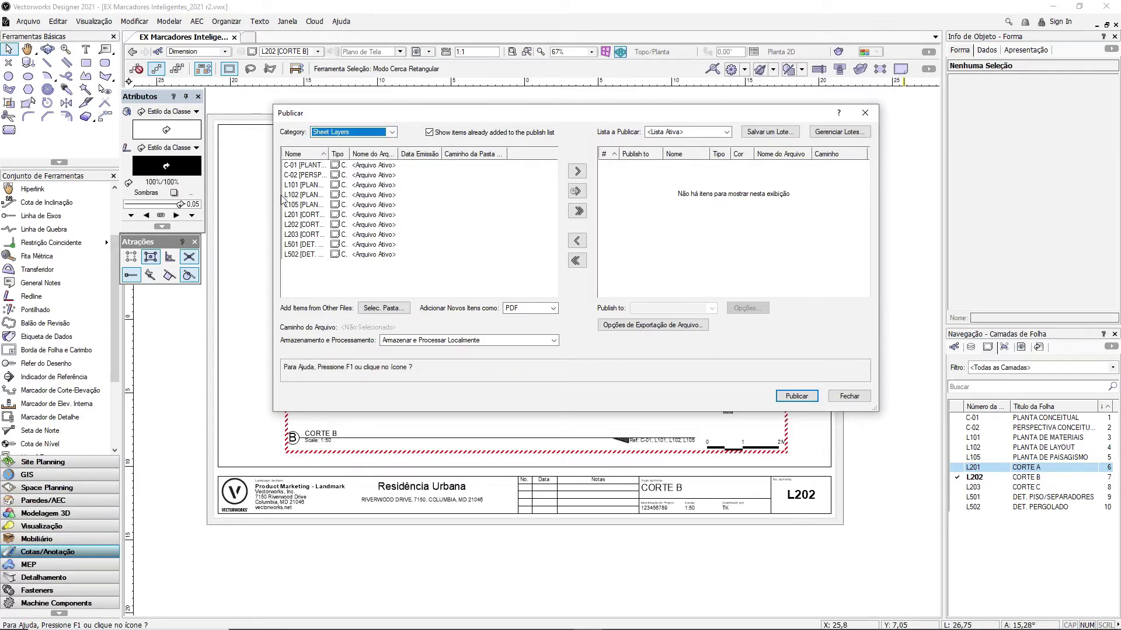
left_click(391, 132)
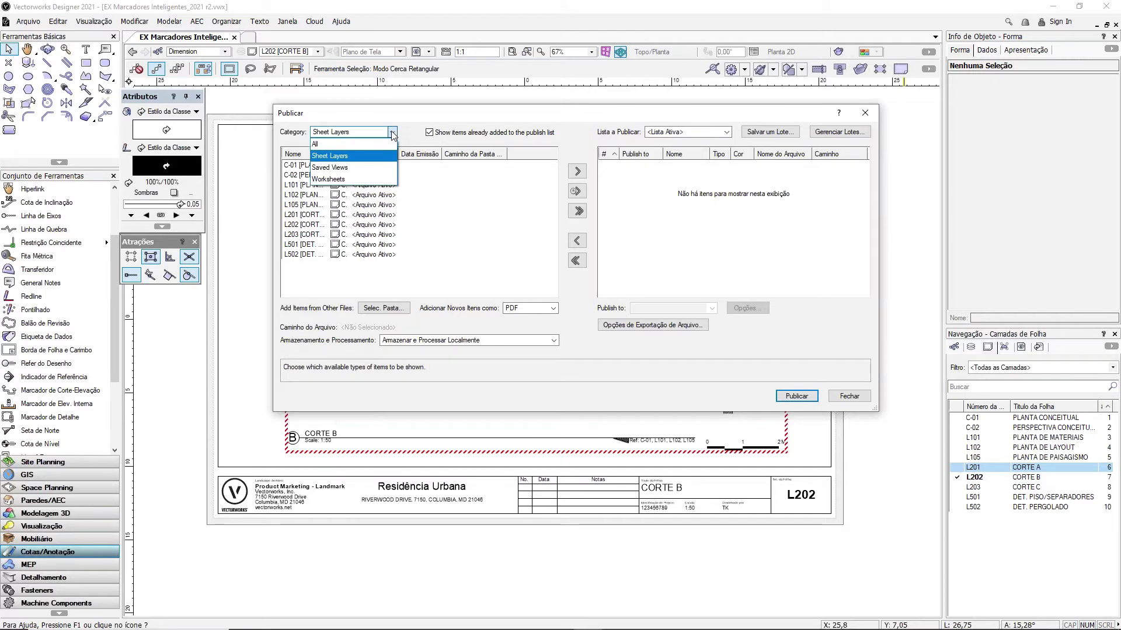
left_click(370, 169)
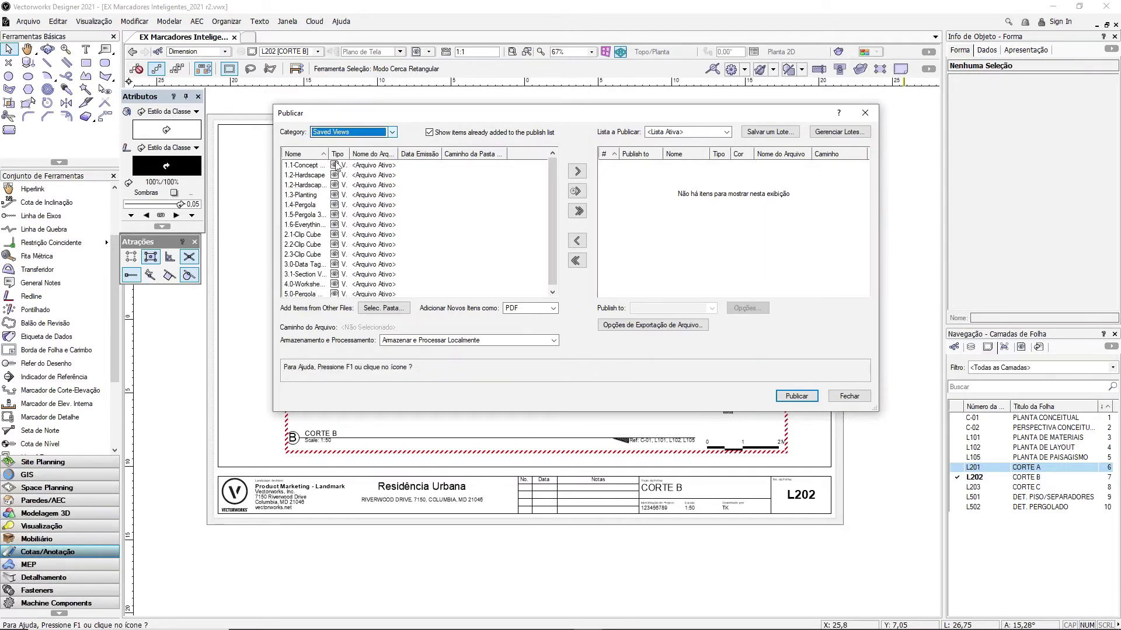
left_click(346, 132)
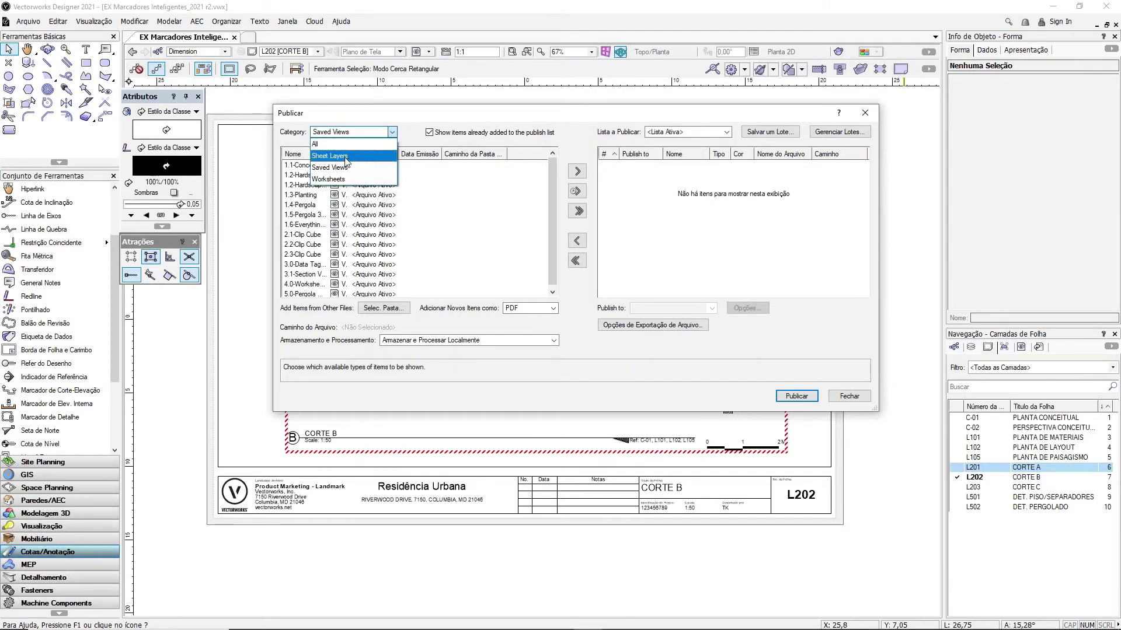
left_click(345, 156)
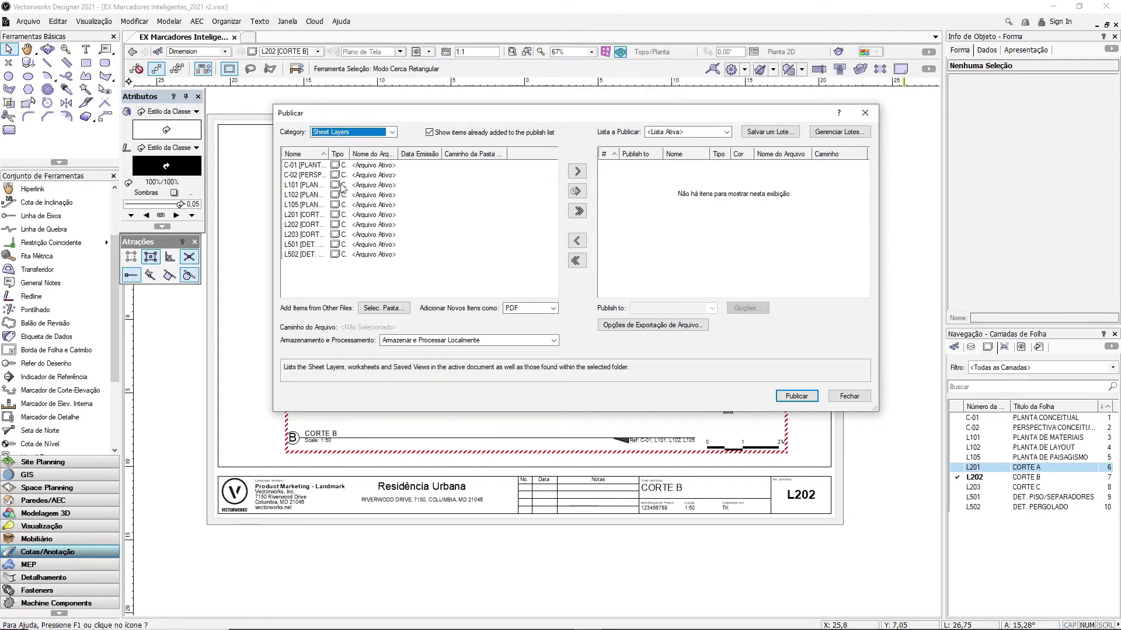
Step: Try adding sheet C-01 alone and all sheet layers together to the publish list, and clear the list again
left_click(314, 166)
left_click(577, 171)
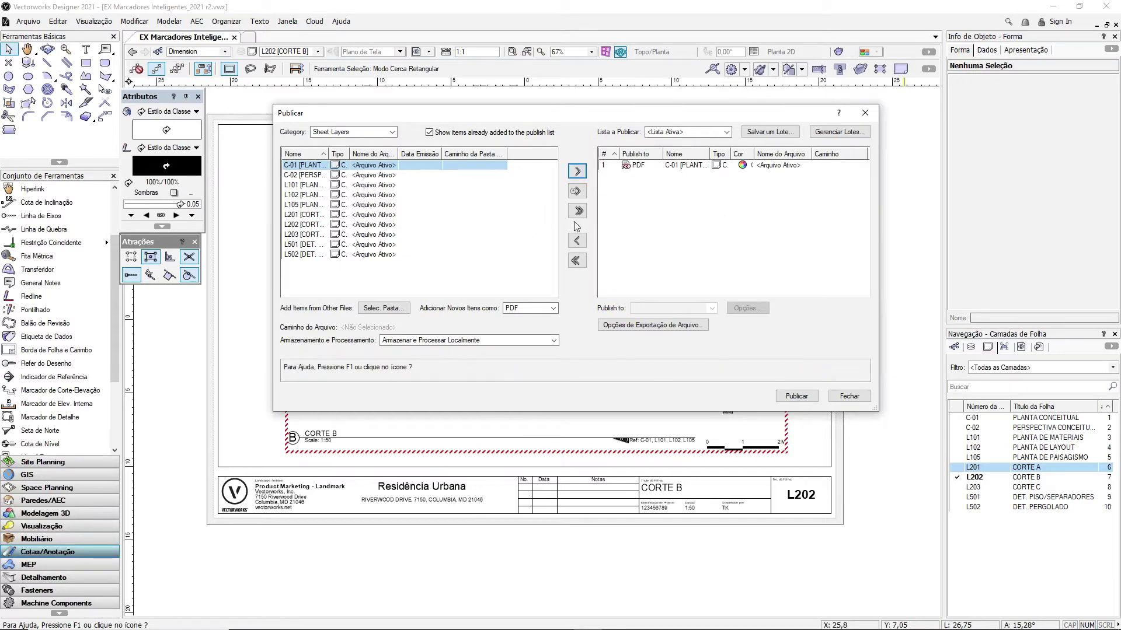
left_click(576, 240)
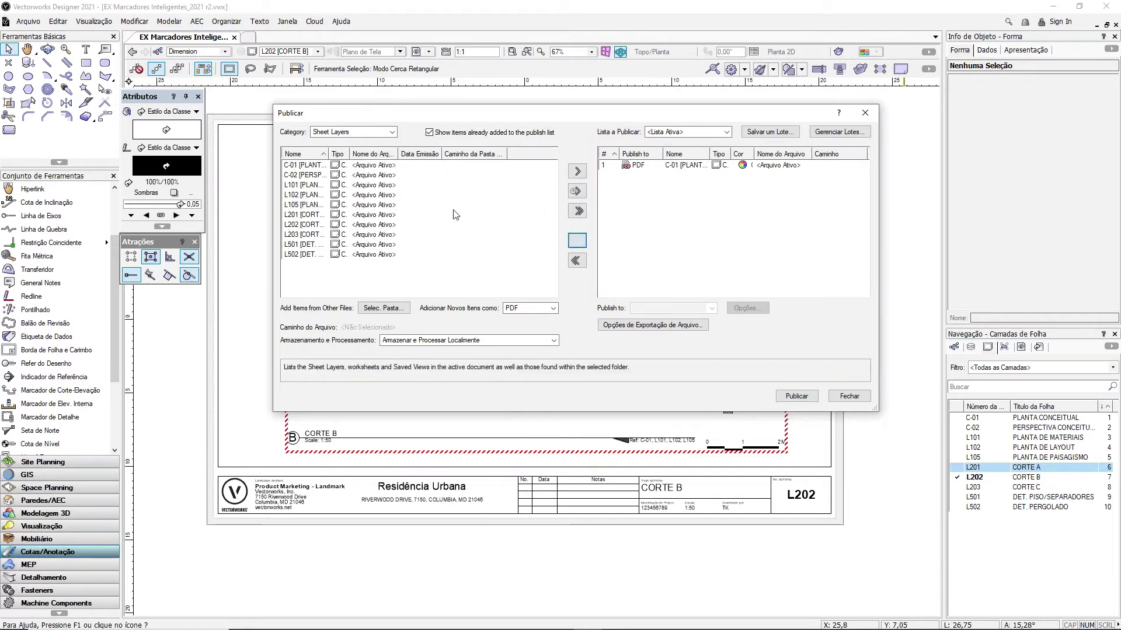
left_click(579, 213)
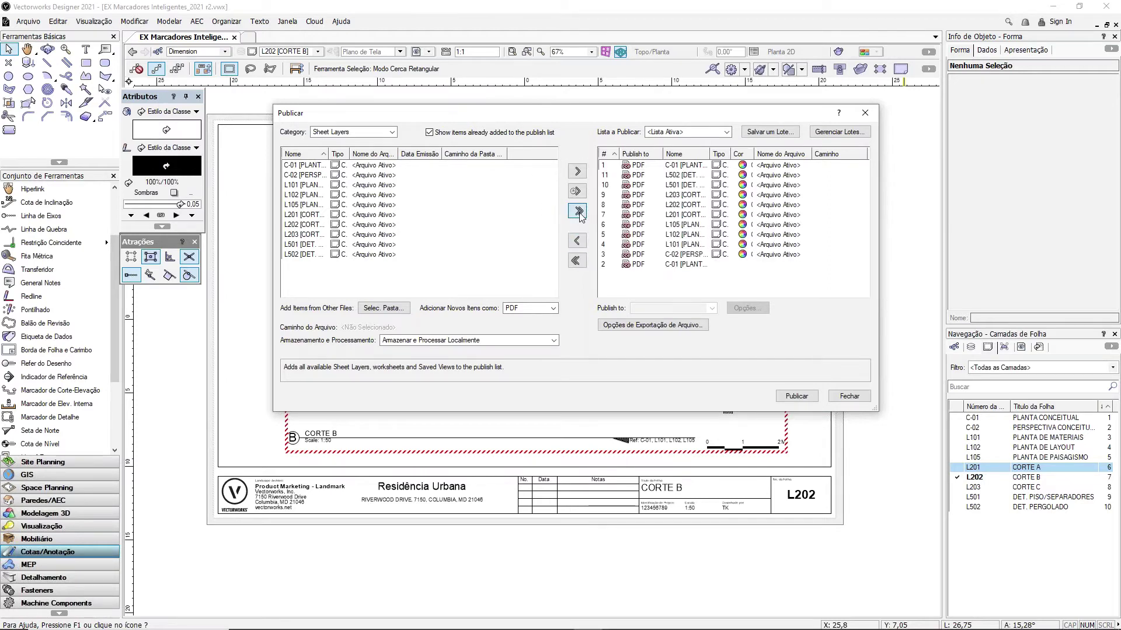
left_click(682, 166)
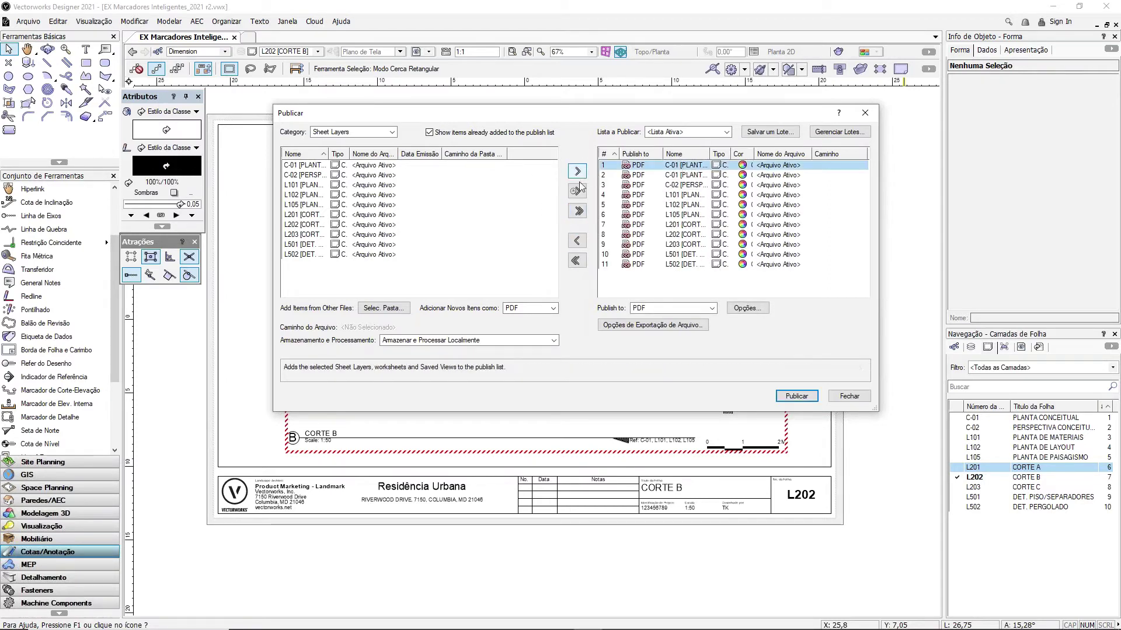
left_click(576, 241)
left_click(577, 260)
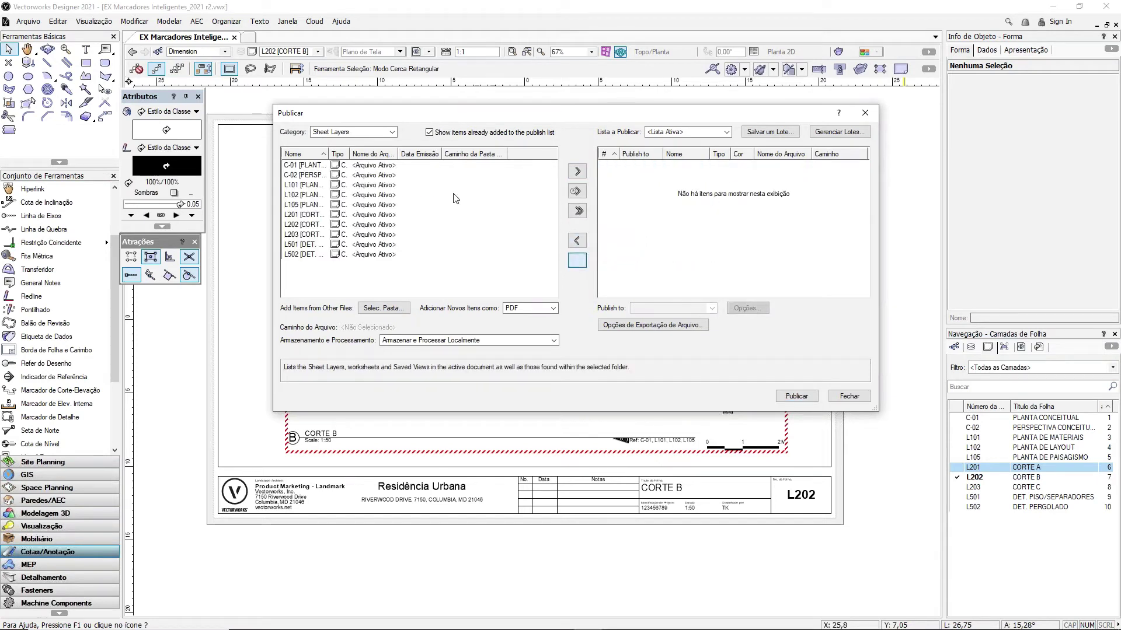
Step: Add all sheet layers, from C-01 to L502, to the publish list as PDF items
left_click(387, 165)
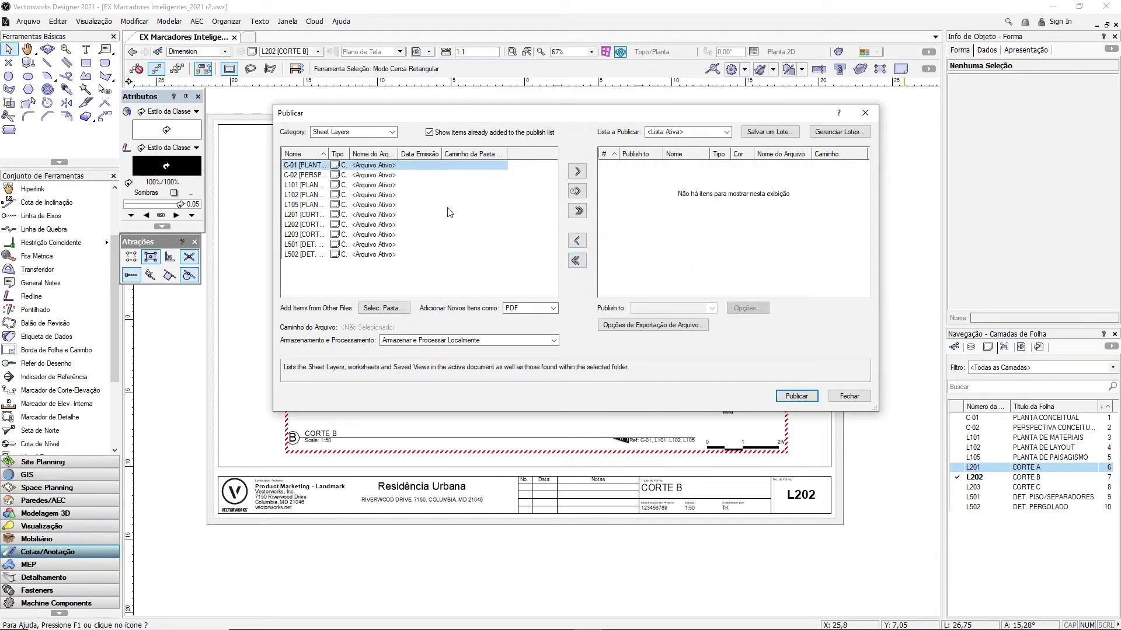
left_click(579, 211)
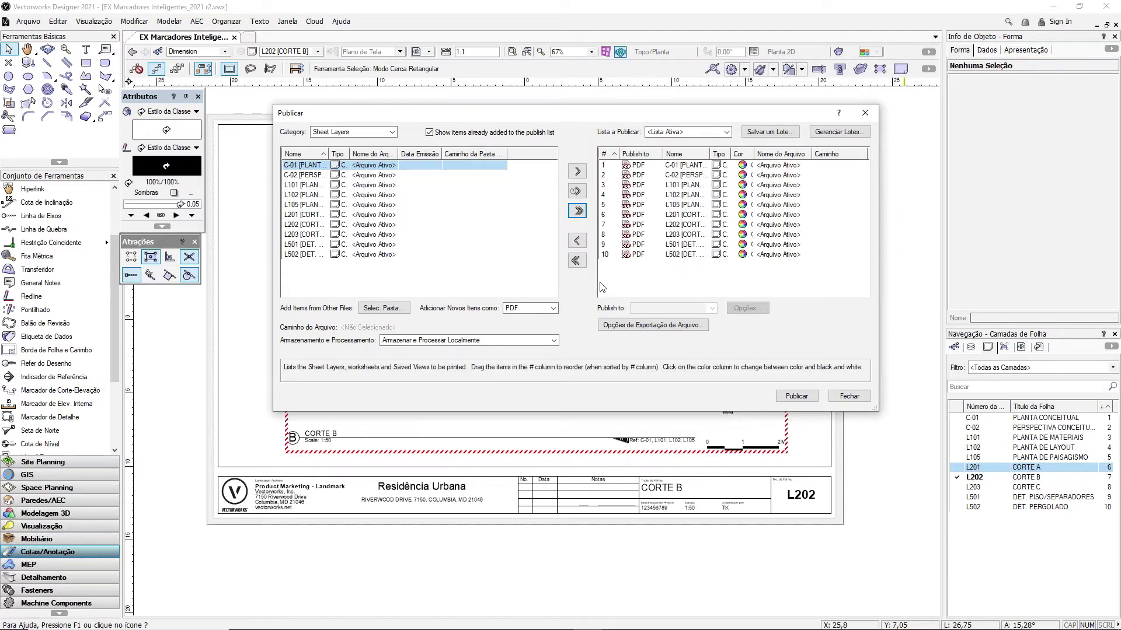
Step: Publish the listed sheets without saving the list, exporting them to the Desktop as EX Marcadores Inteligentes_2021 r2.pdf
left_click(801, 399)
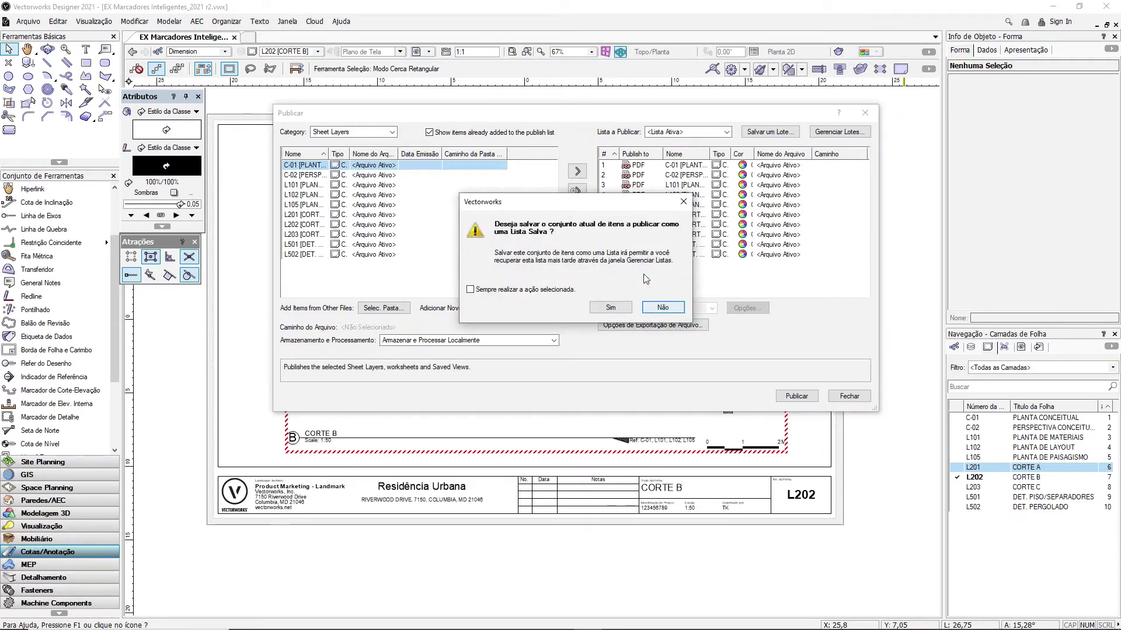
left_click_drag(576, 211, 565, 201)
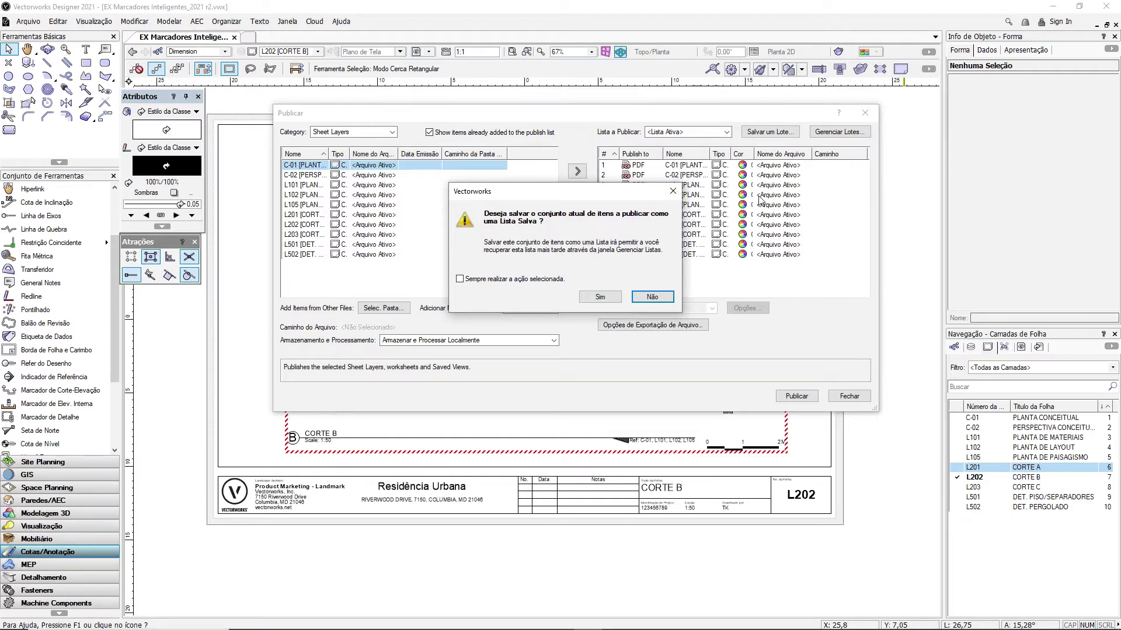
left_click(652, 298)
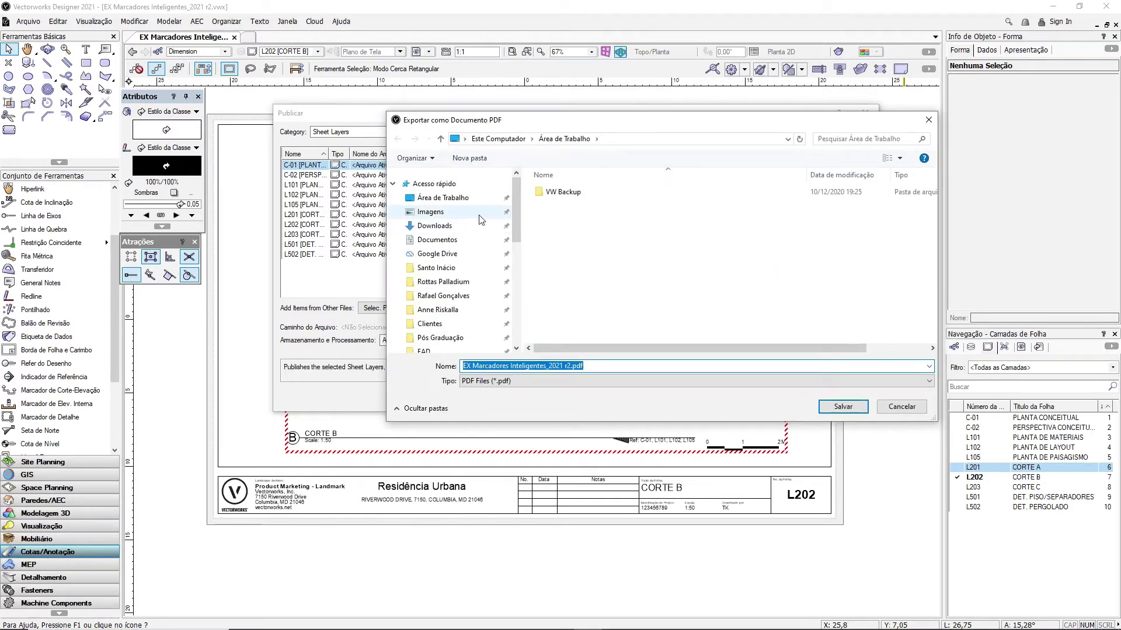
left_click(446, 198)
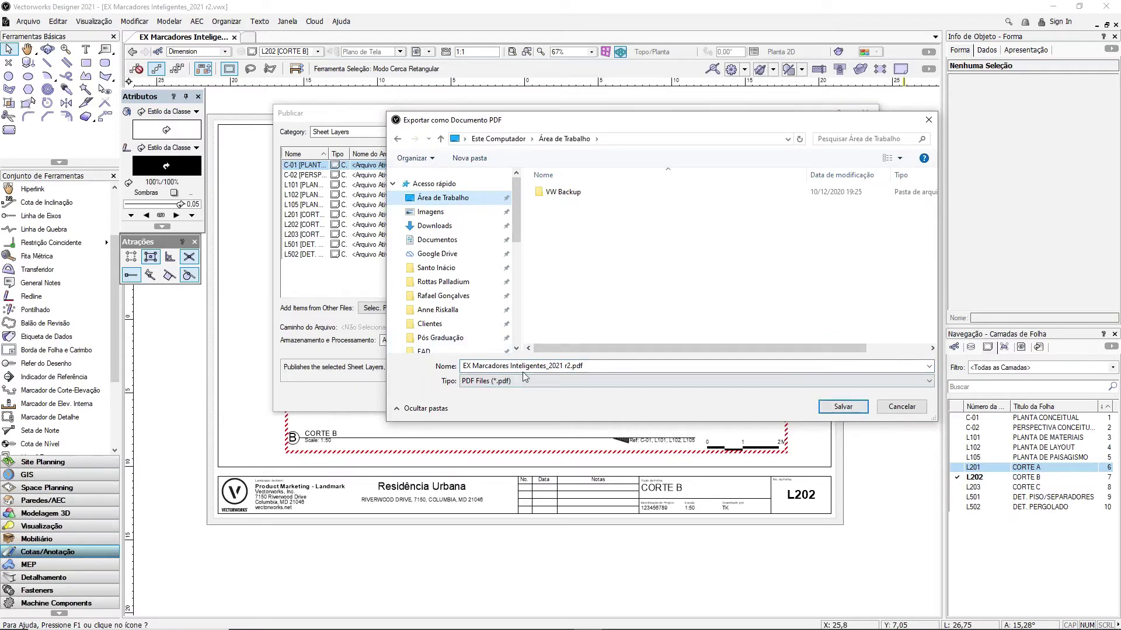
left_click(846, 407)
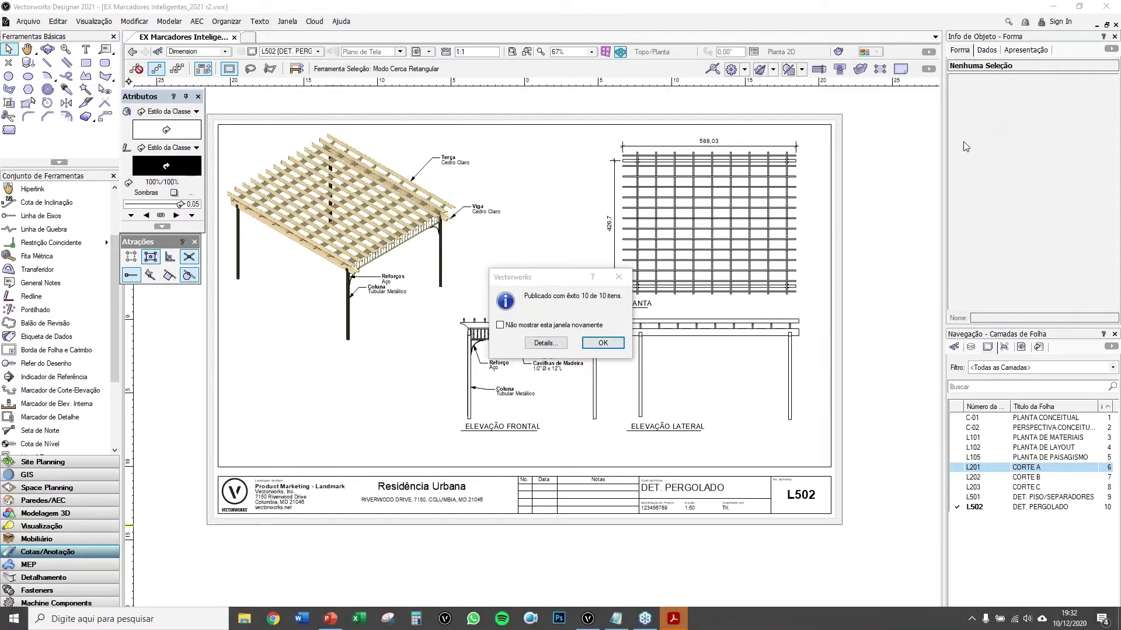
left_click(603, 343)
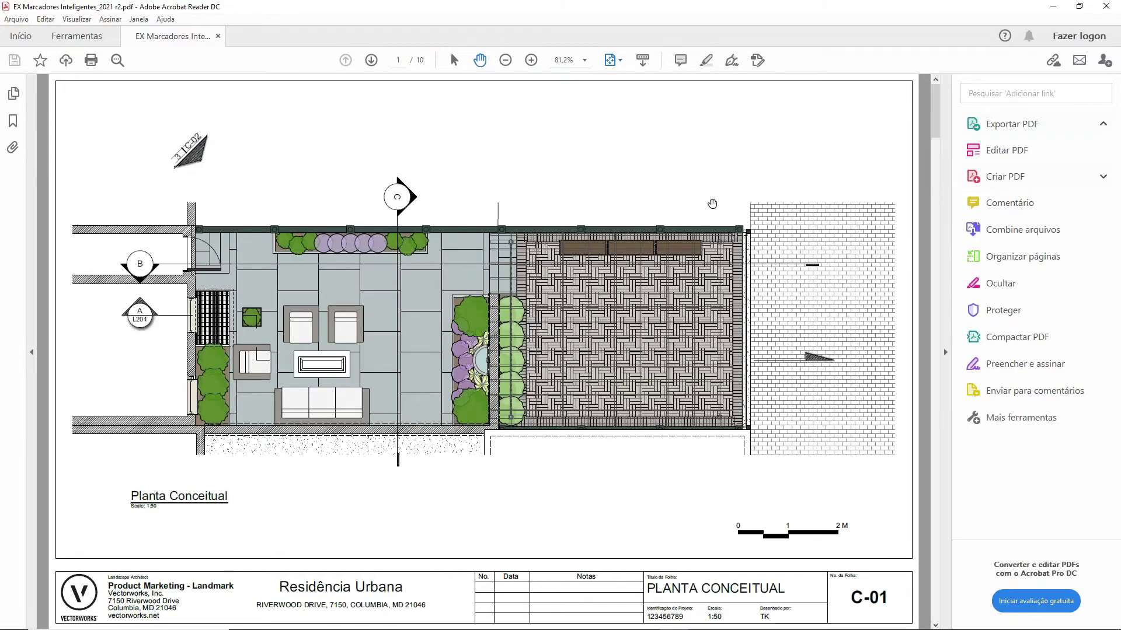
Step: Browse the published PDF in Adobe Acrobat Reader and follow the section C marker on sheet C-01 to its linked sheet
scroll(712, 203, "down", 7)
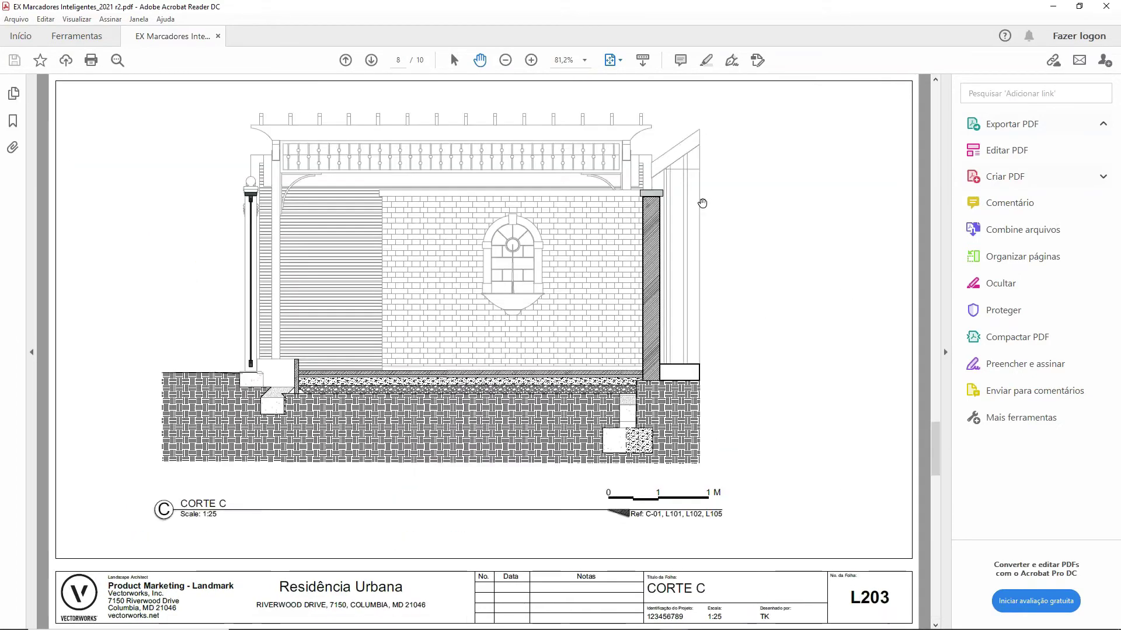
scroll(702, 204, "up", 7)
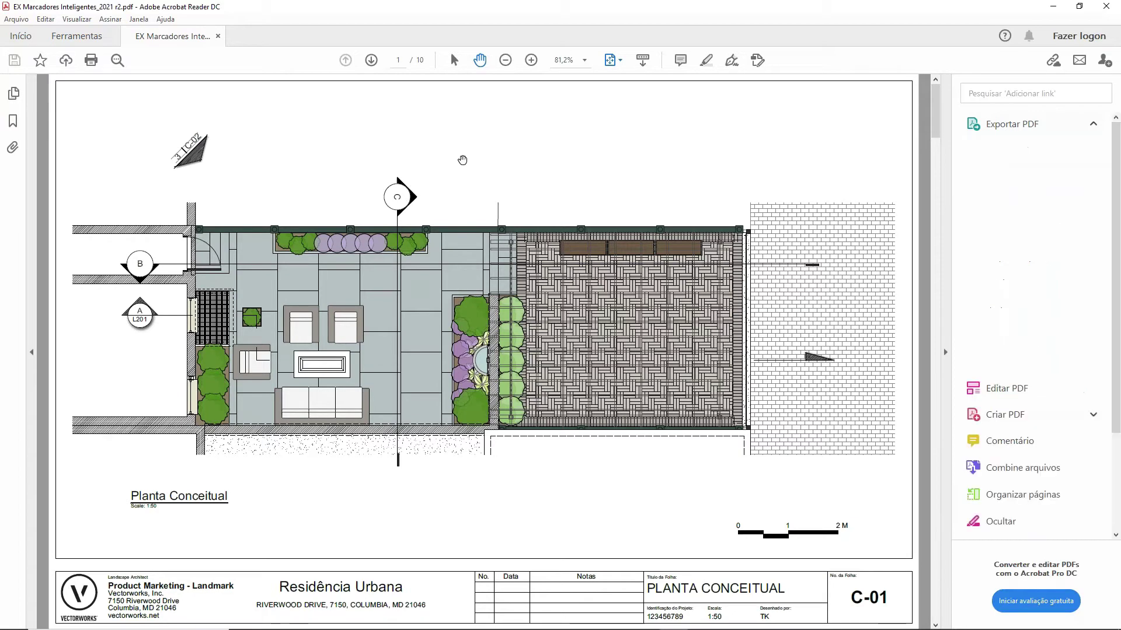
left_click(944, 352)
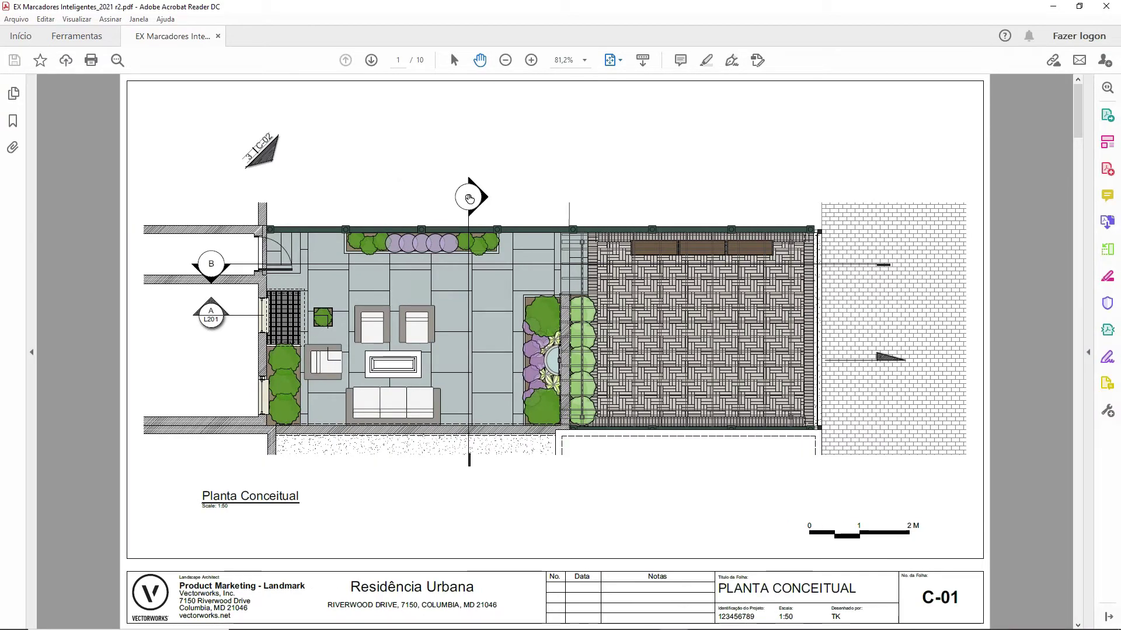
left_click(469, 198)
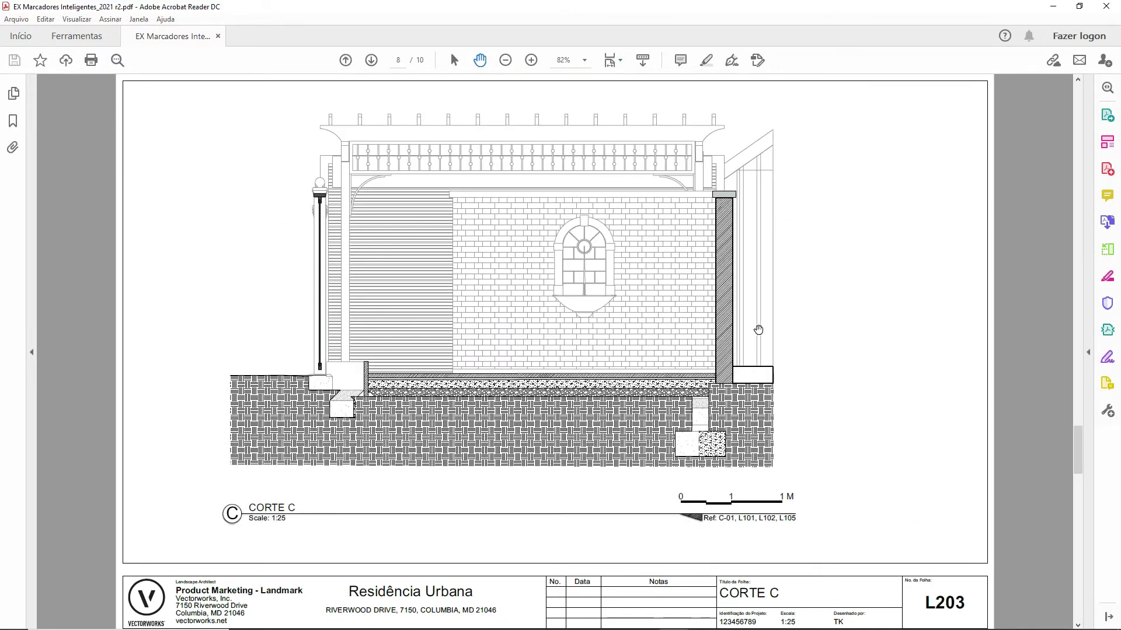
left_click(785, 340)
scroll(851, 342, "up", 10)
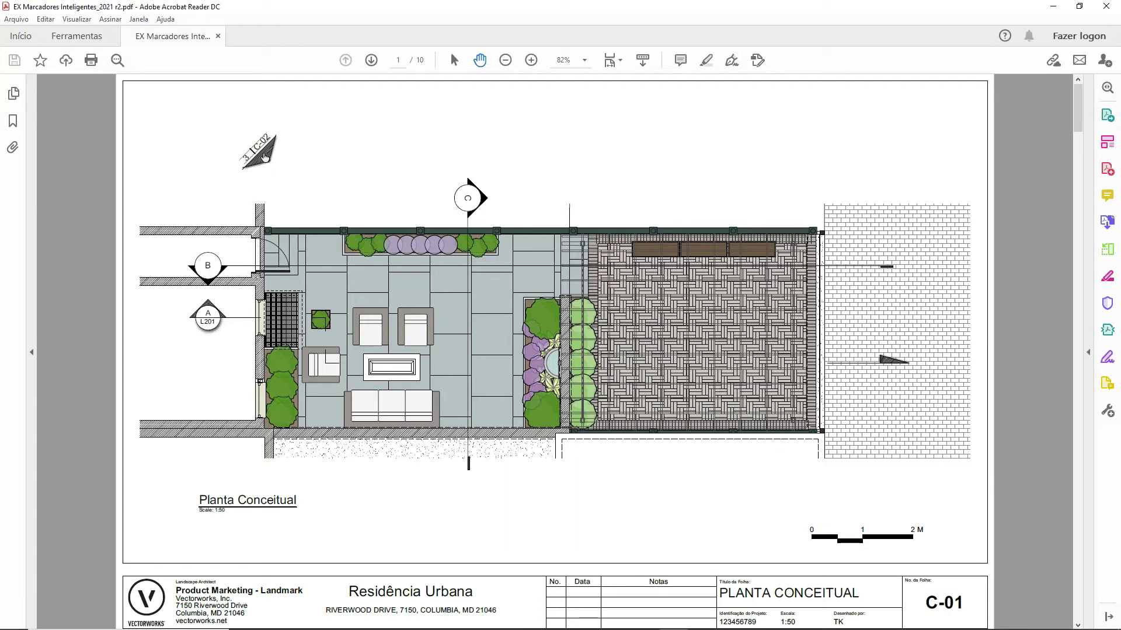
Step: Test the perspective marker on sheet C-01 and the detail 2 marker on sheet L201, viewing the linked detail on sheet L501
left_click(258, 153)
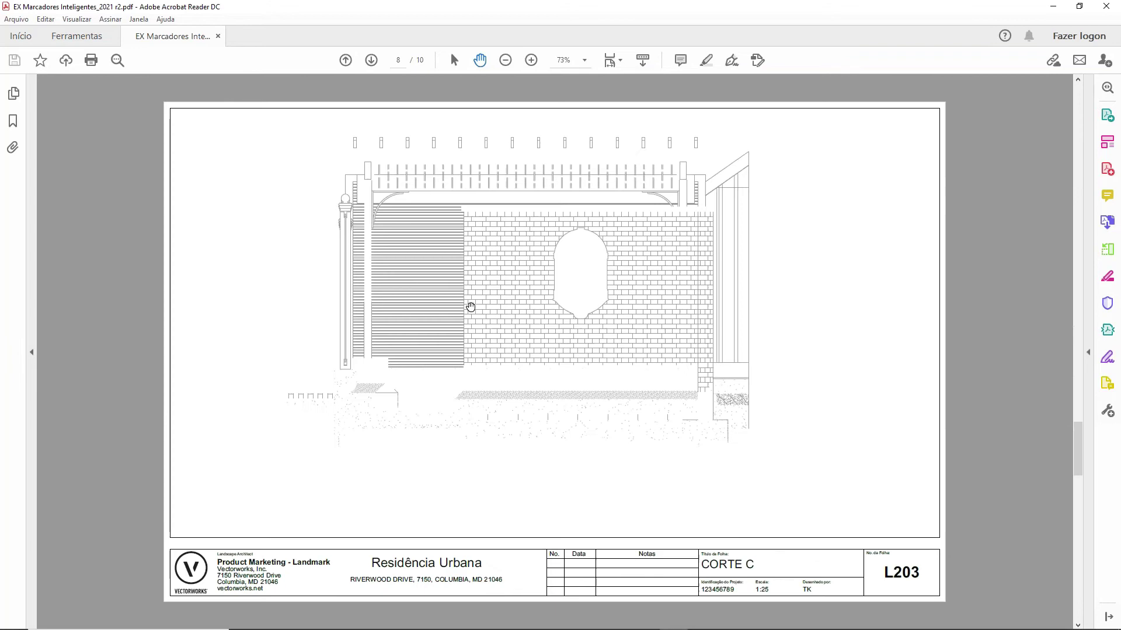
scroll(470, 307, "up", 5)
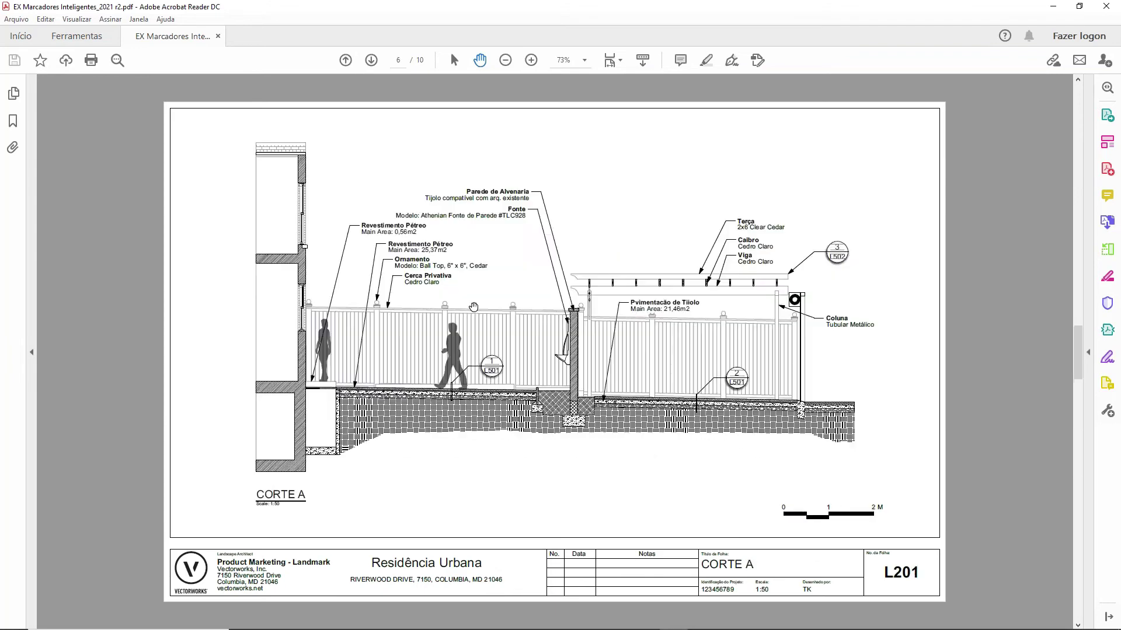
scroll(474, 301, "down", 3)
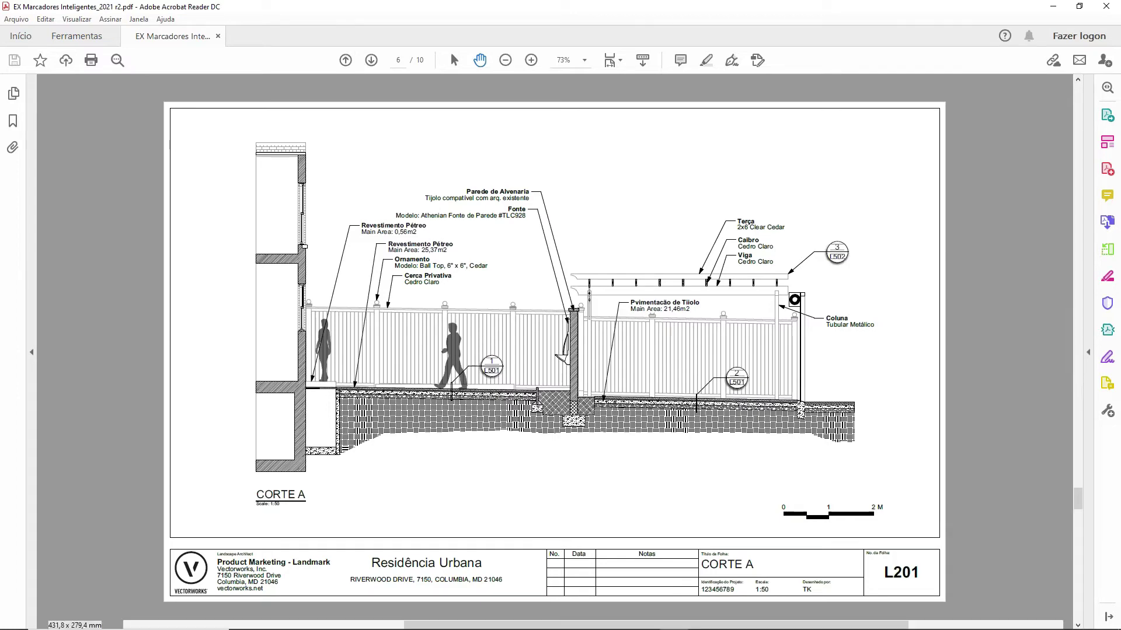
left_click(737, 380)
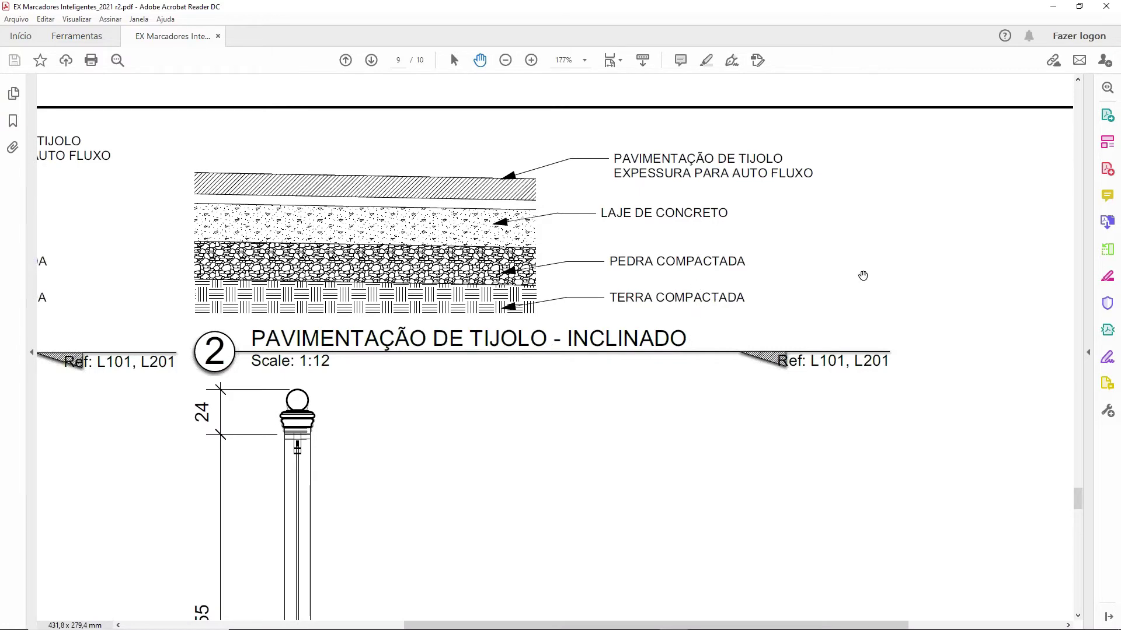
key("ctrl+minus")
key("ctrl+minus")
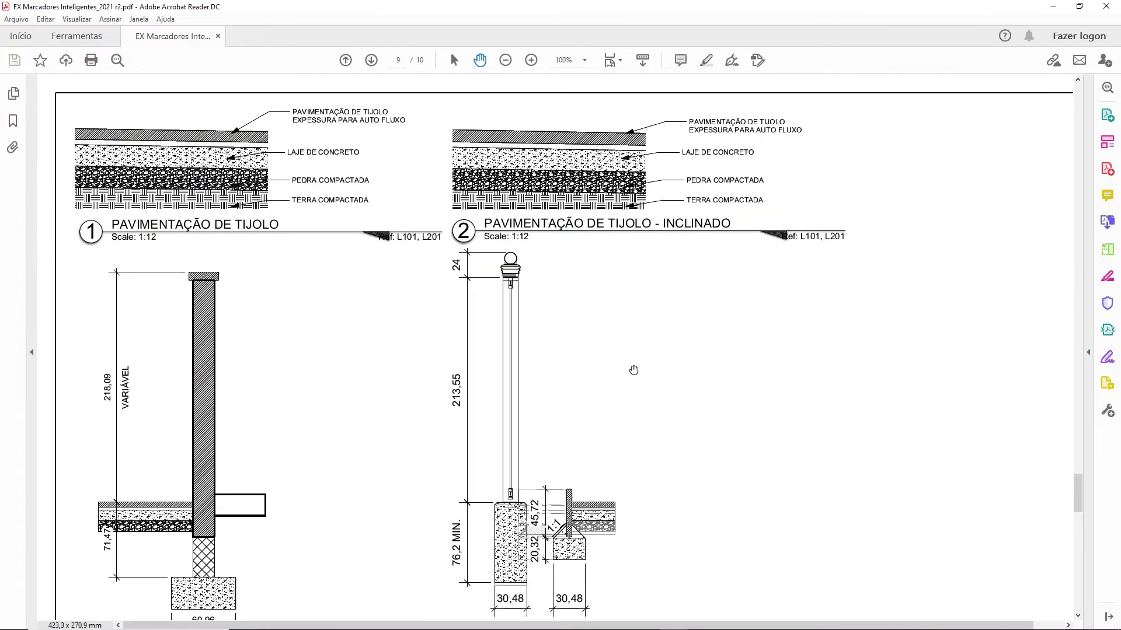
key("ctrl+minus")
Step: Return to the PDF's first page, review sheets C-02 and L101, and test the detail 4 marker on L101
scroll(633, 375, "up", 10)
scroll(633, 377, "up", 8)
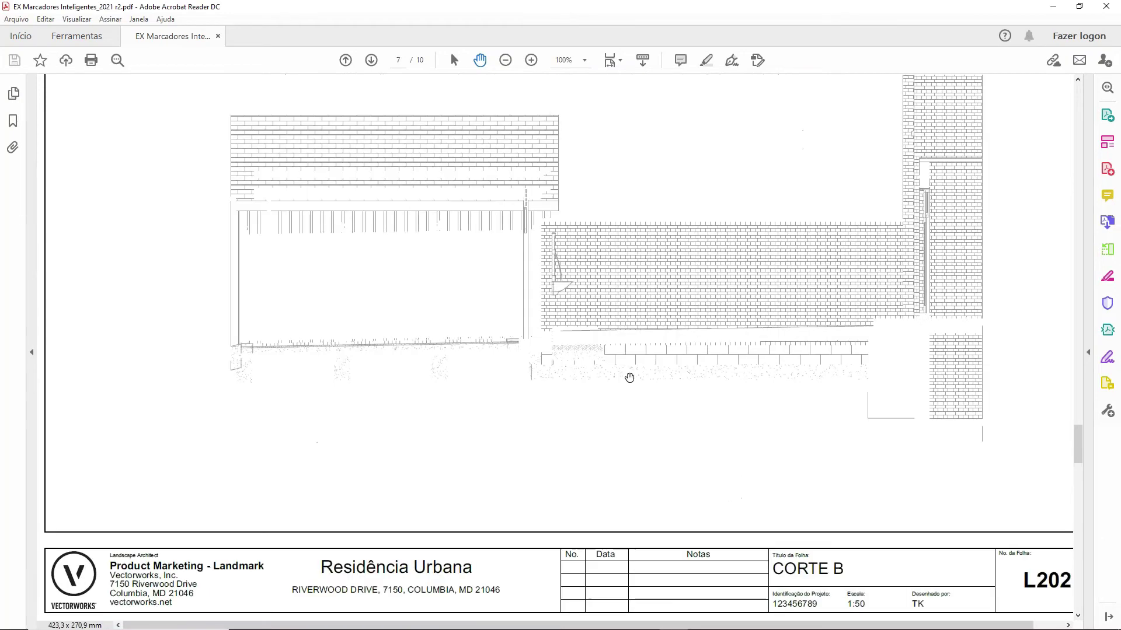
key("ctrl+0")
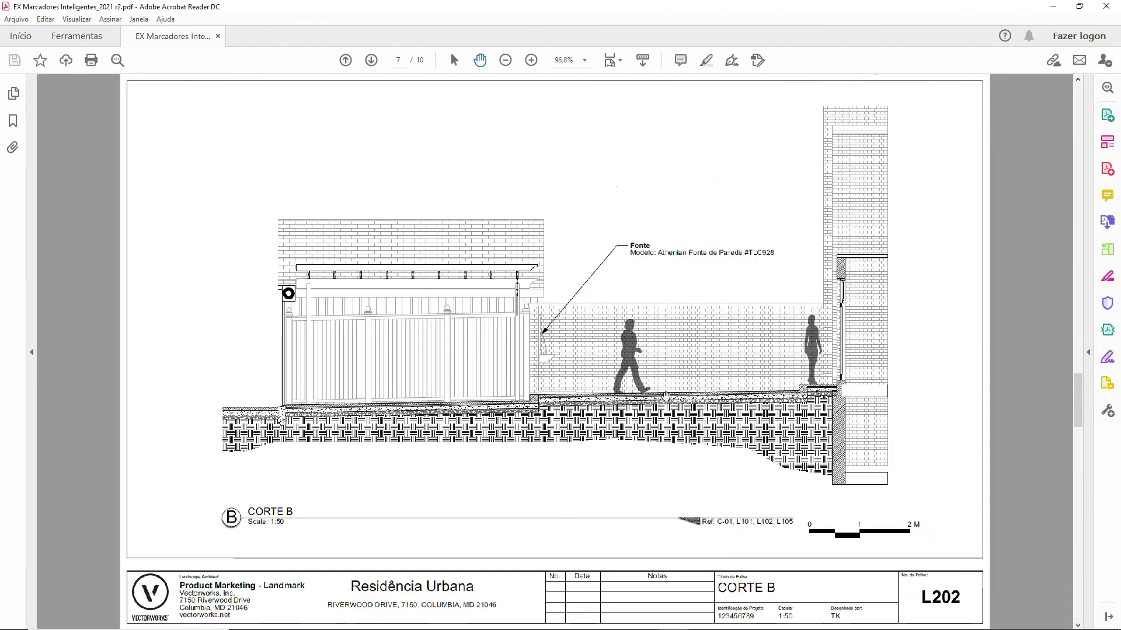
key("Home")
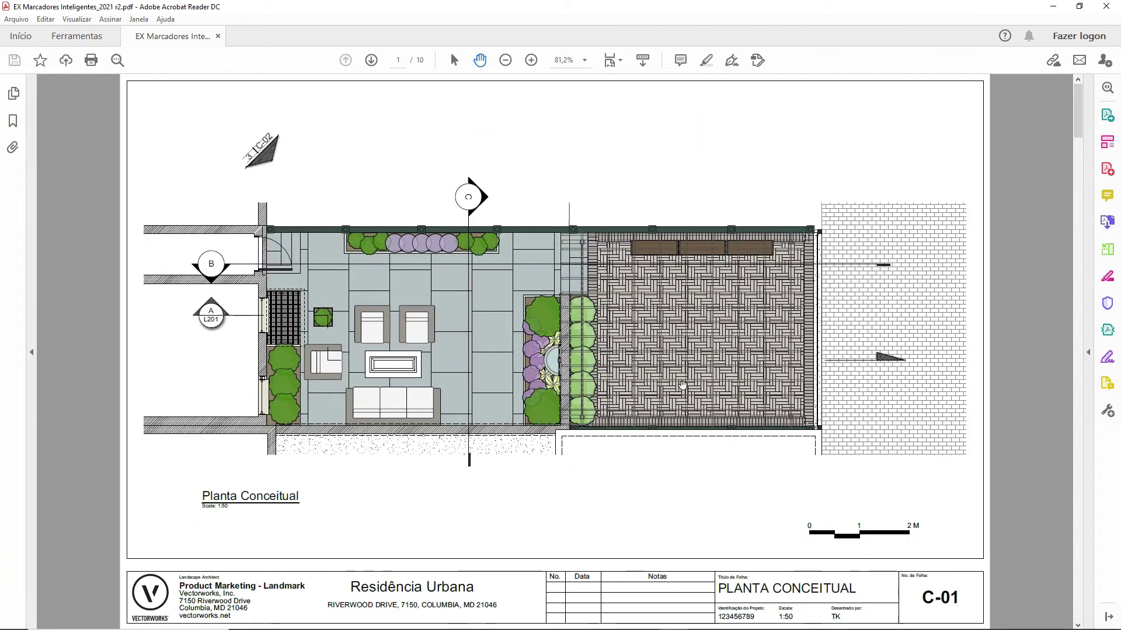
scroll(572, 284, "down", 1)
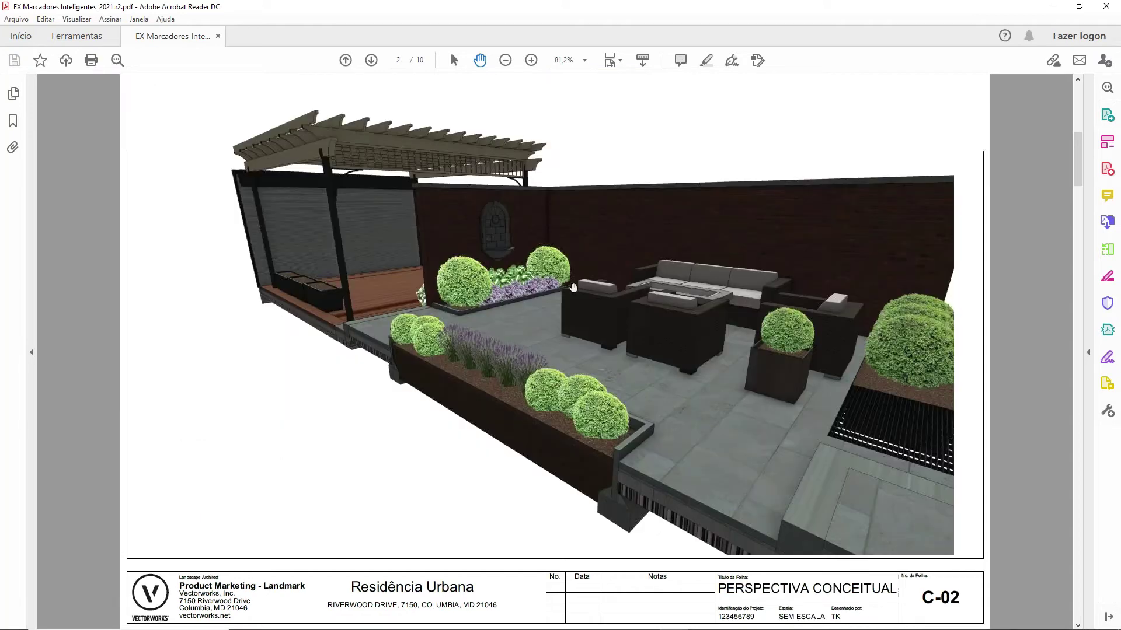
scroll(564, 330, "down", 1)
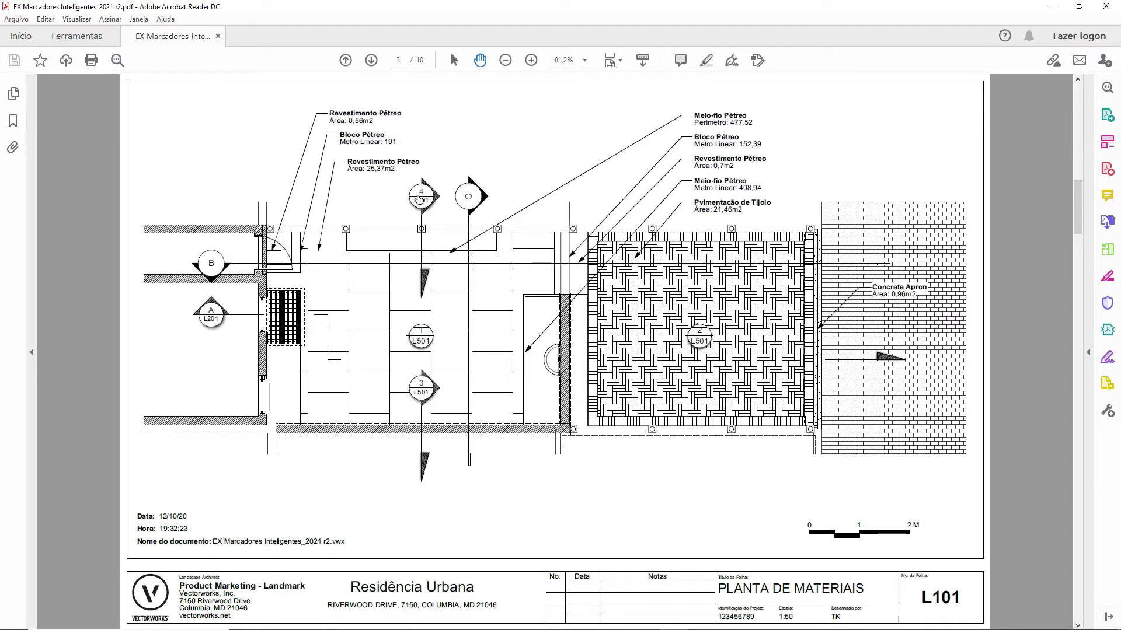
left_click(422, 201)
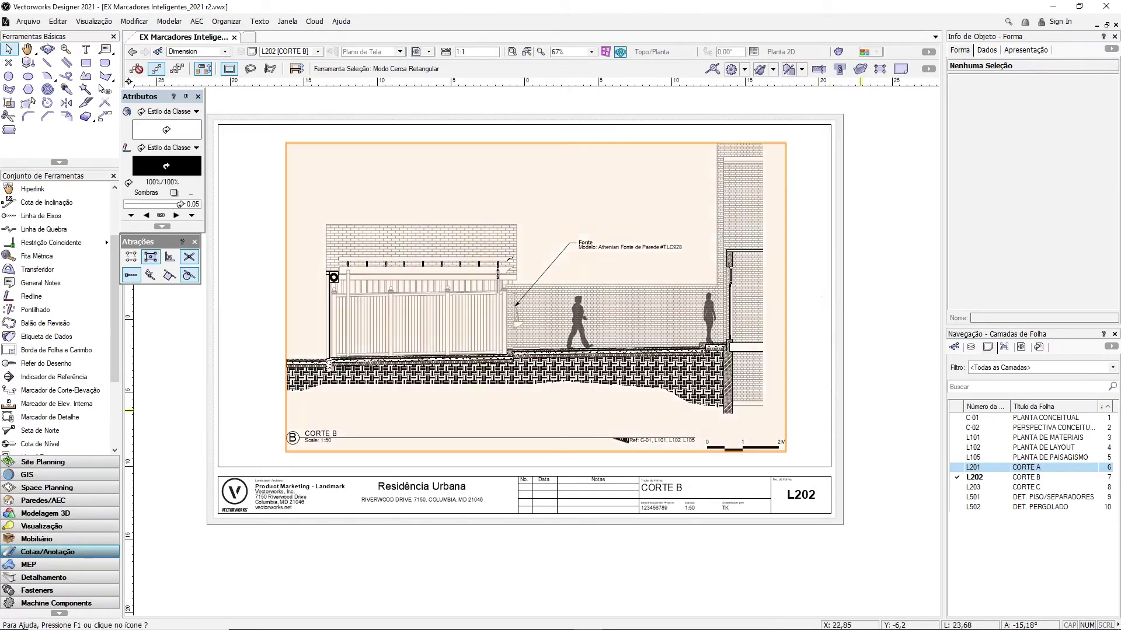
Step: Switch back to Vectorworks and delete the Fonte data tag from the annotations of the CORTE B viewport on sheet L202
left_click(1051, 458)
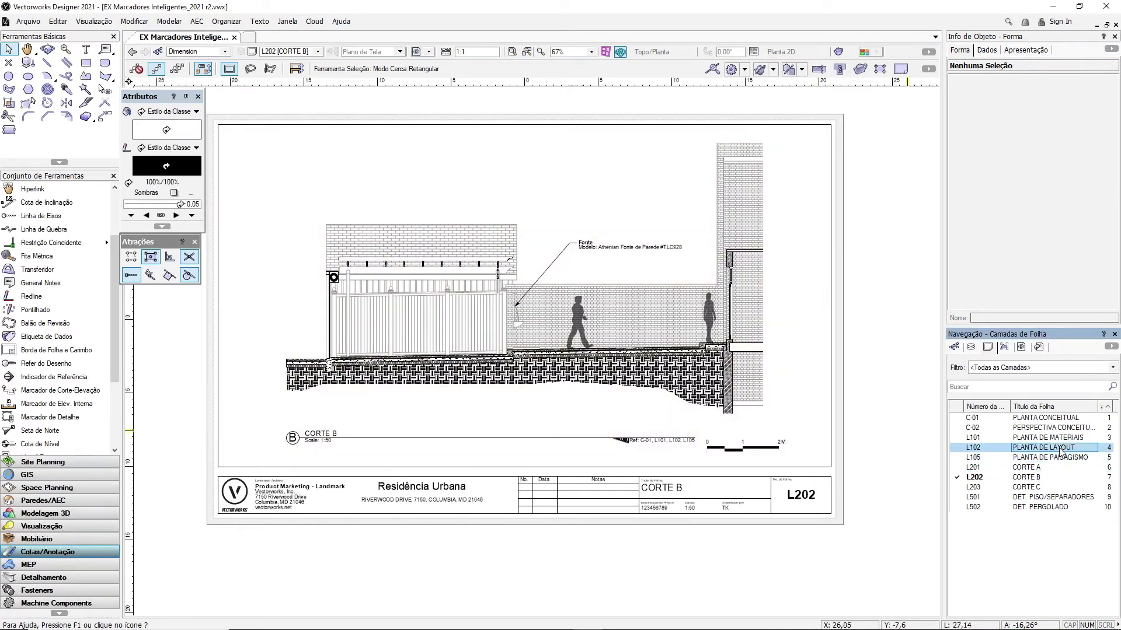
double_click(1064, 438)
double_click(1039, 480)
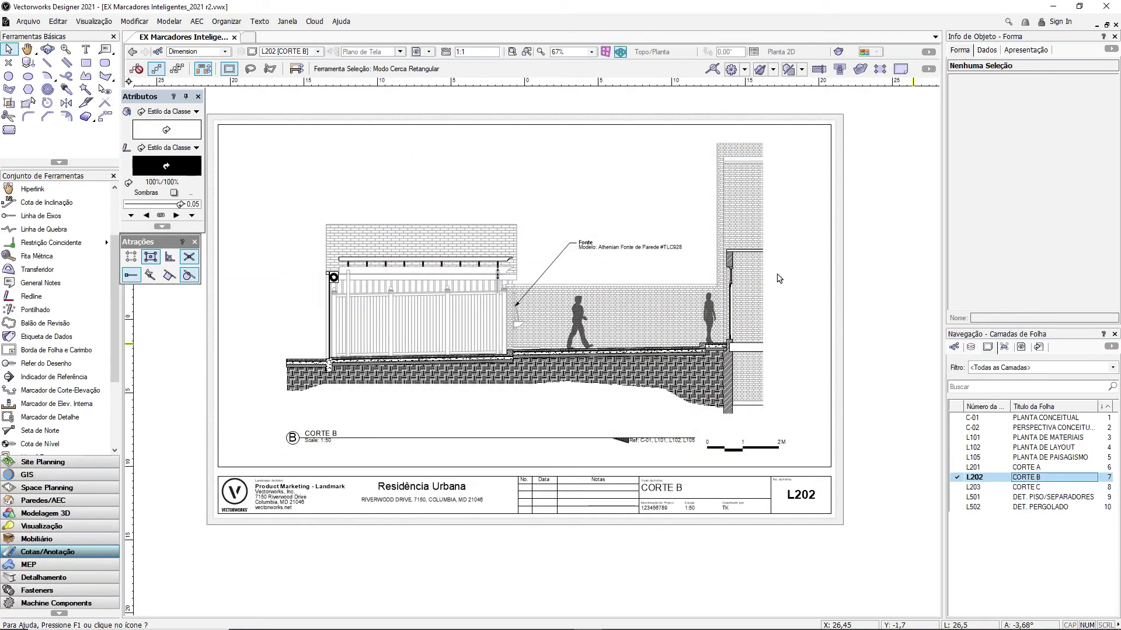
double_click(559, 401)
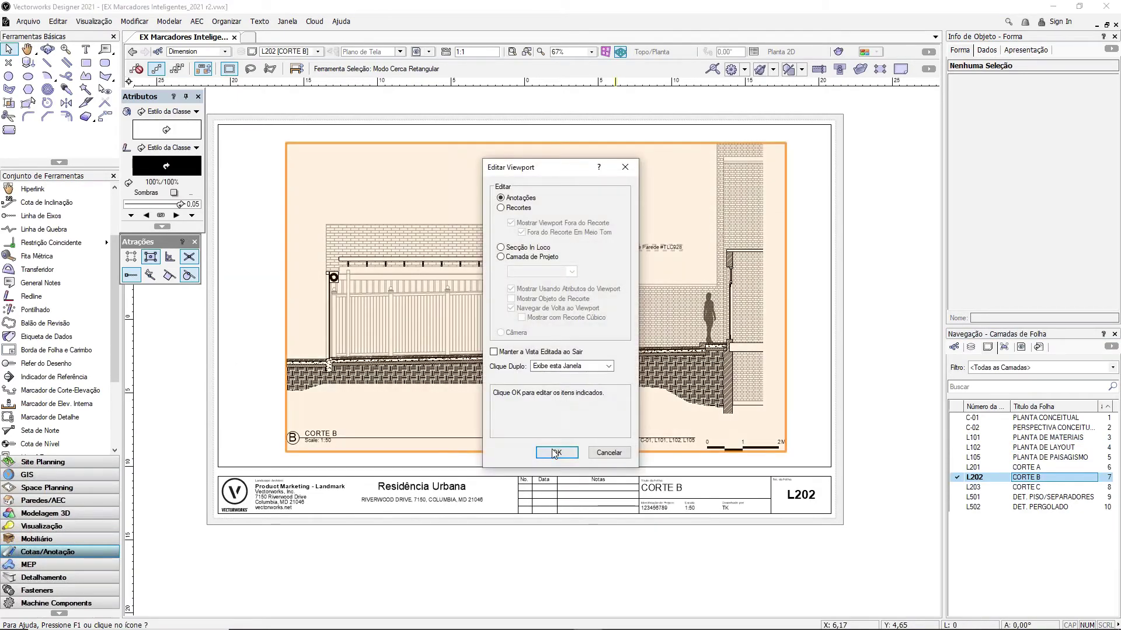
left_click(554, 453)
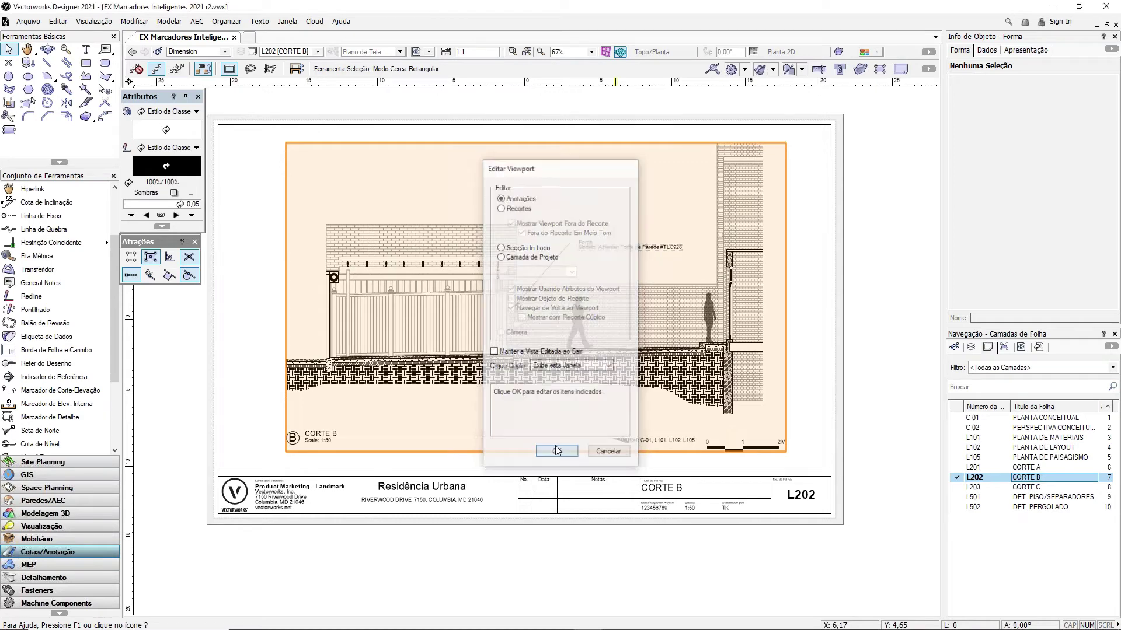
left_click(603, 250)
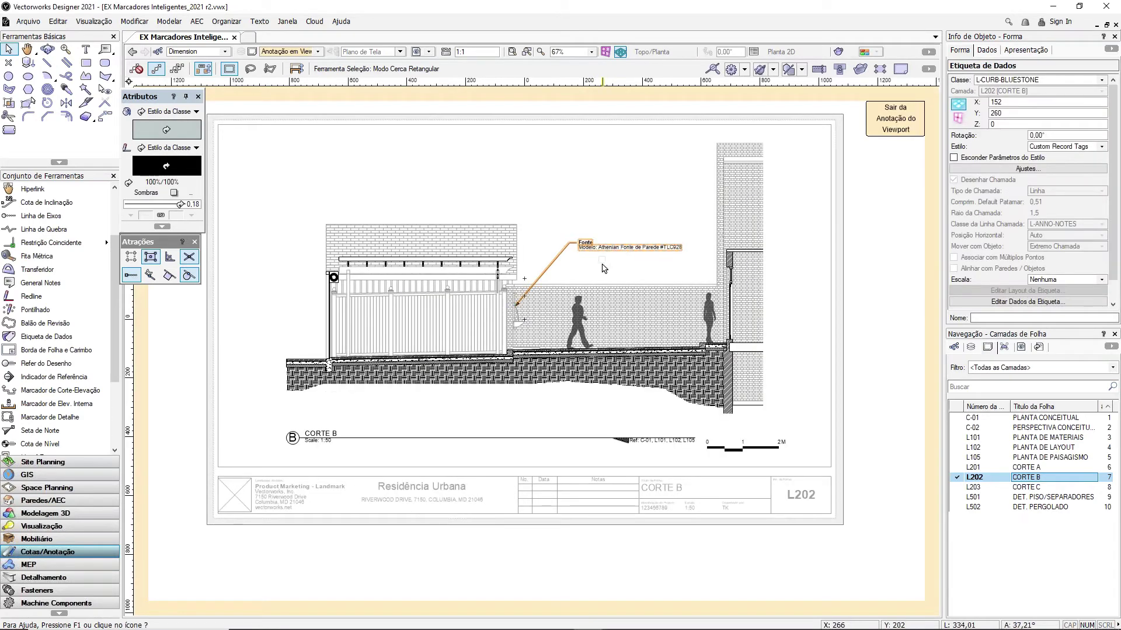
key("Delete")
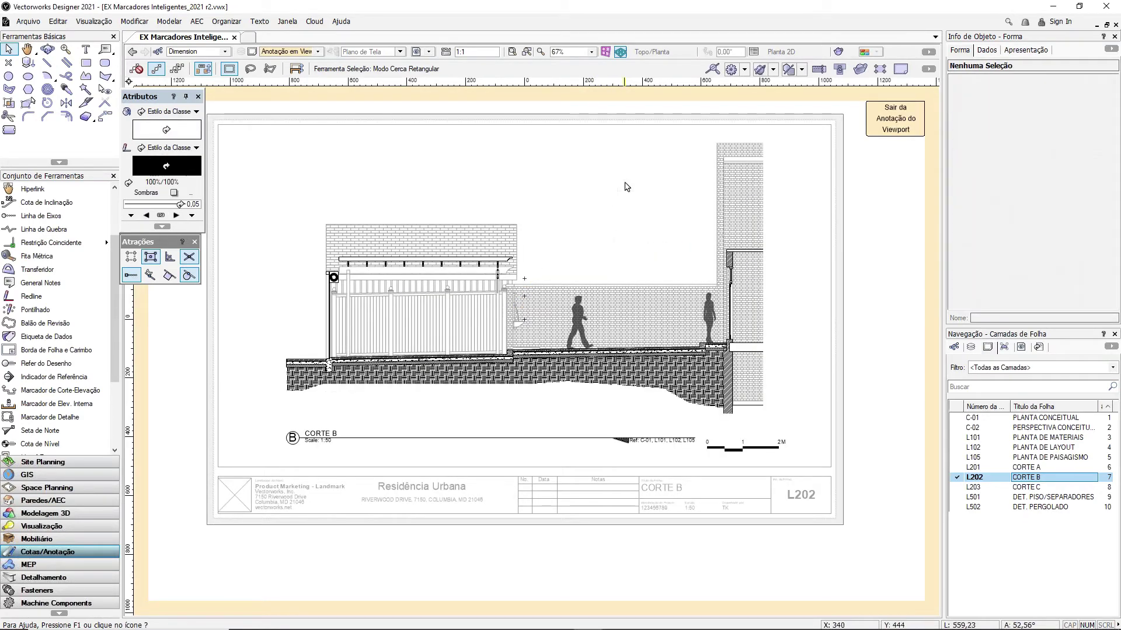
Step: Bring up the Smart Options Display near the wall fountain and examine the options in its quadrants
scroll(516, 265, "up", 4)
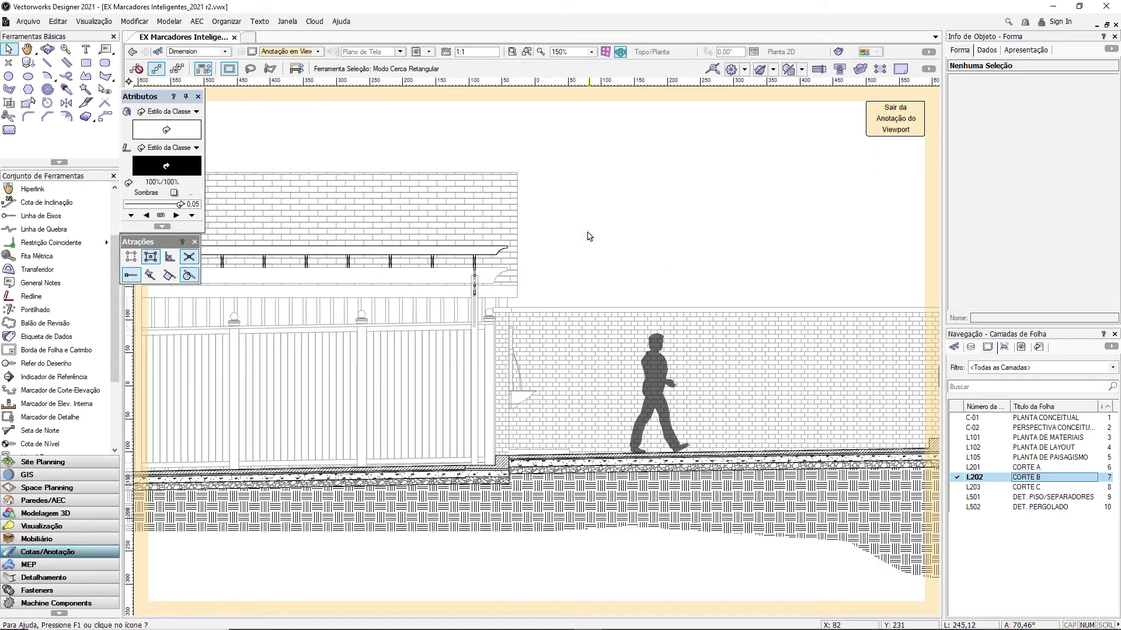
key("grave")
key("grave")
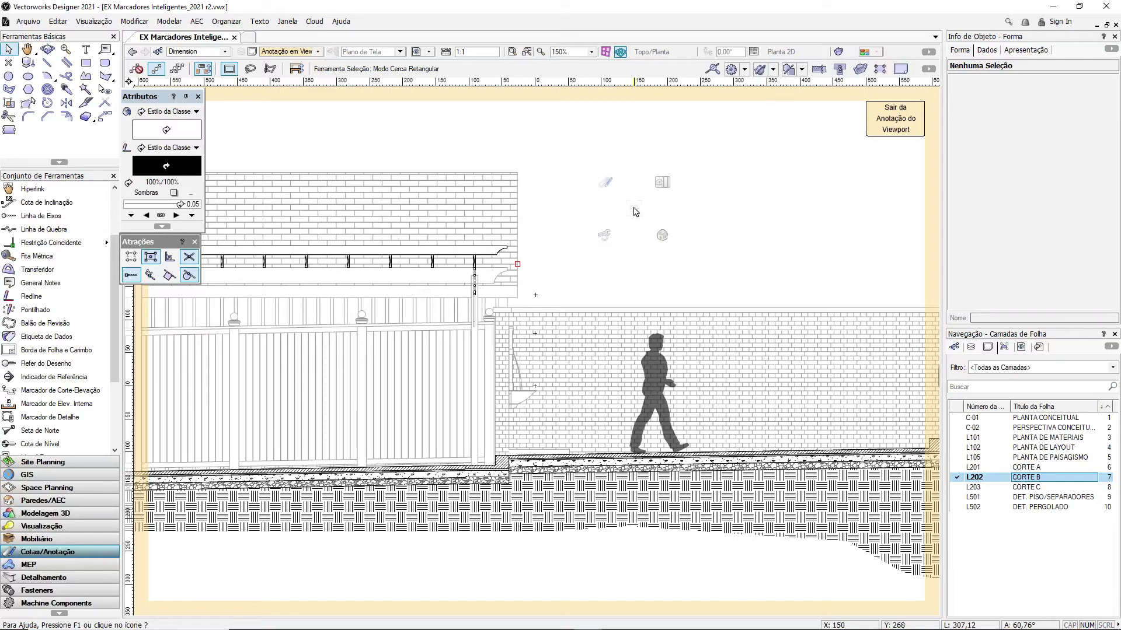
left_click(606, 184)
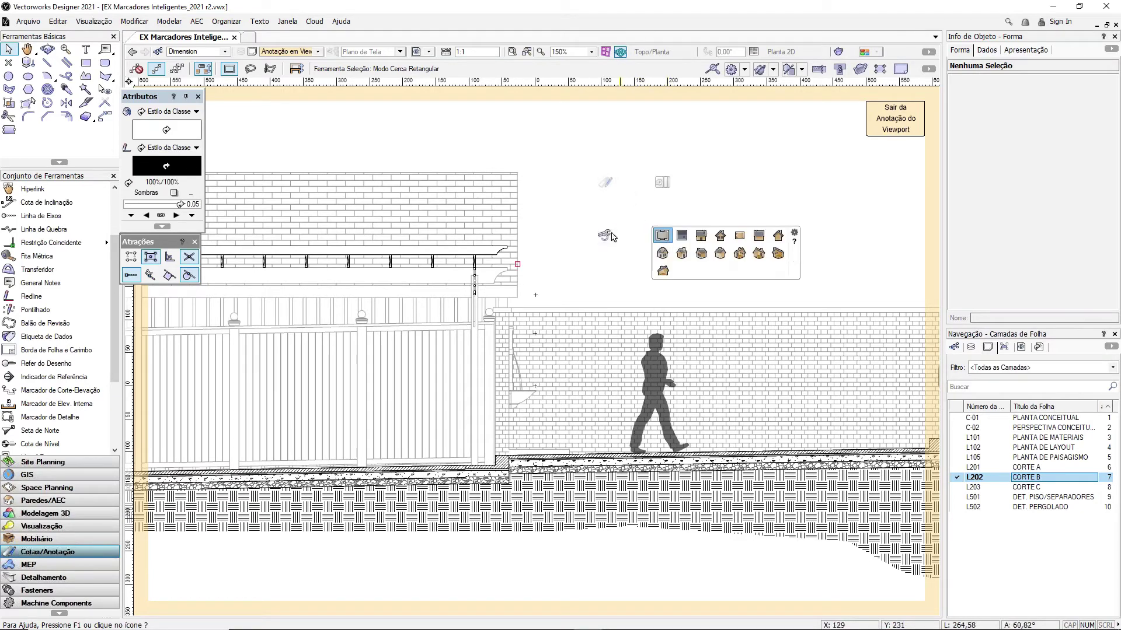
Step: Set the lower-right quadrant of the Smart Options Display to Paredes/AEC in the Vectorworks preferences
left_click(236, 22)
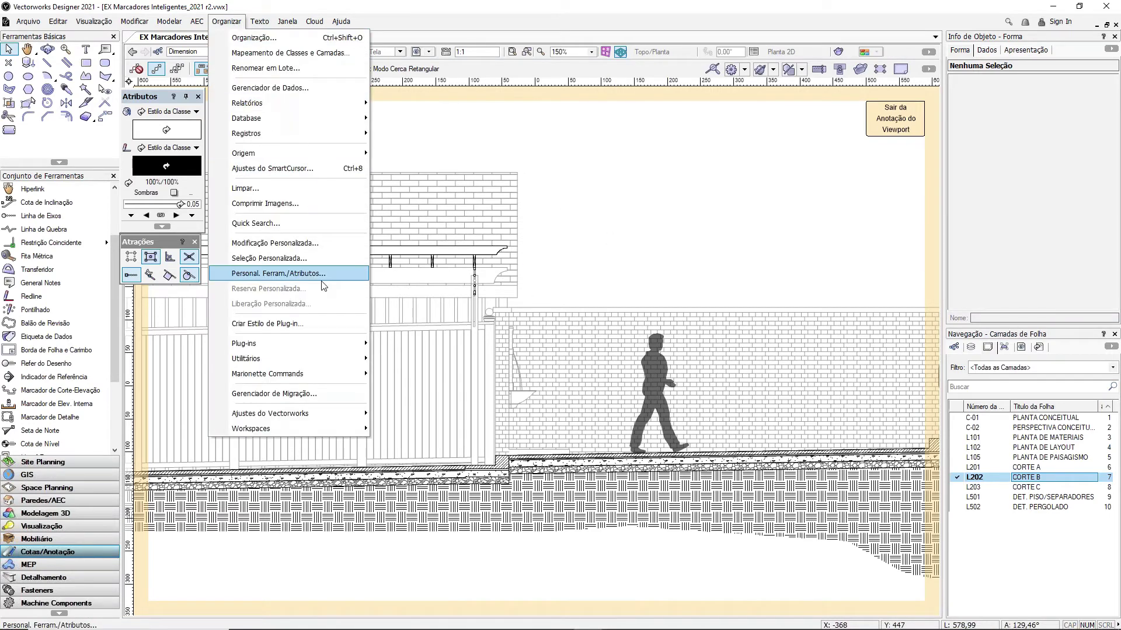
mouse_move(335, 412)
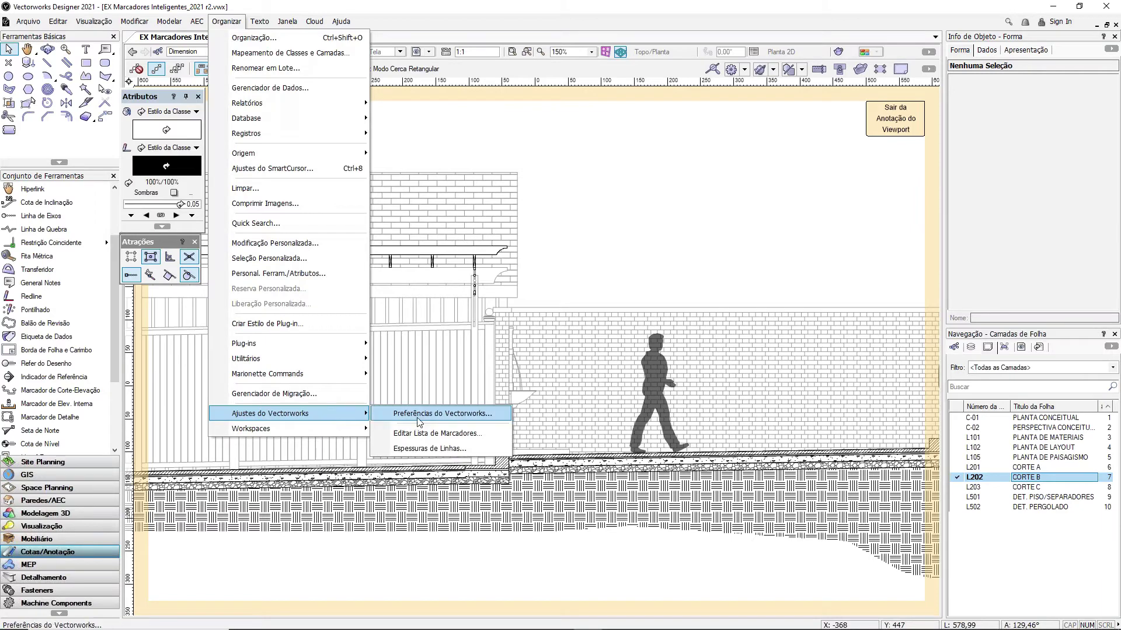
left_click(419, 415)
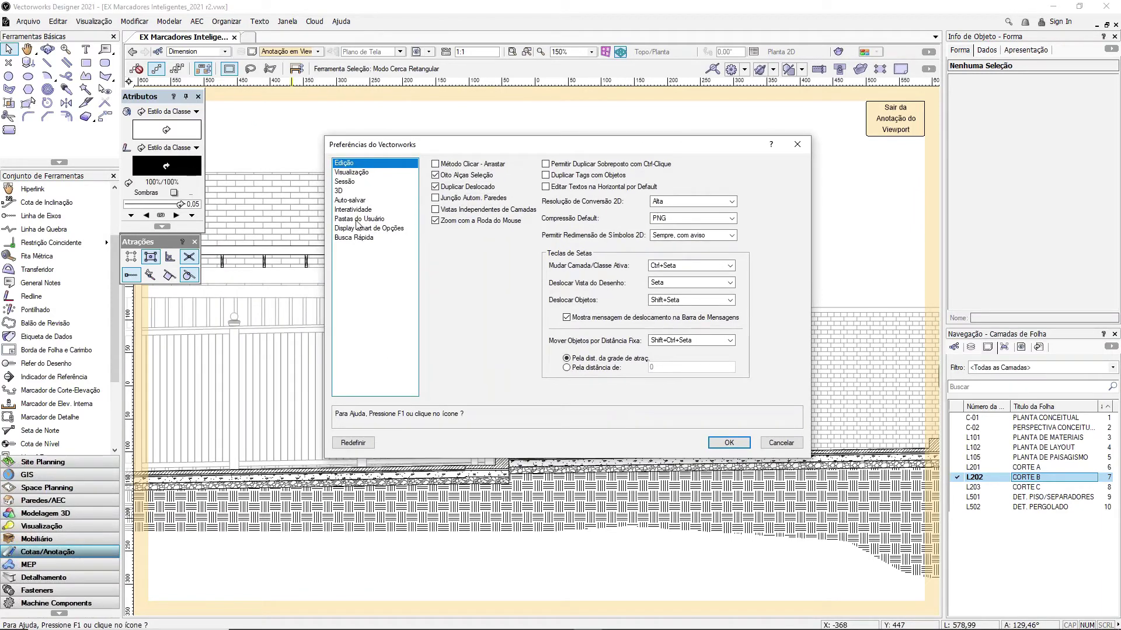
left_click(365, 229)
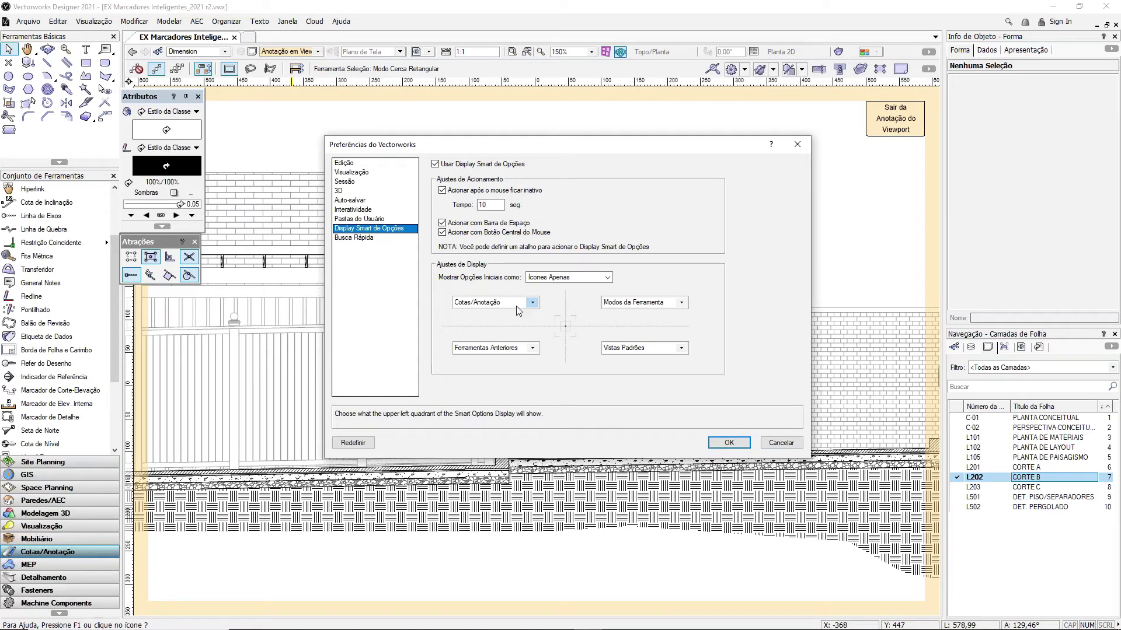
left_click(629, 349)
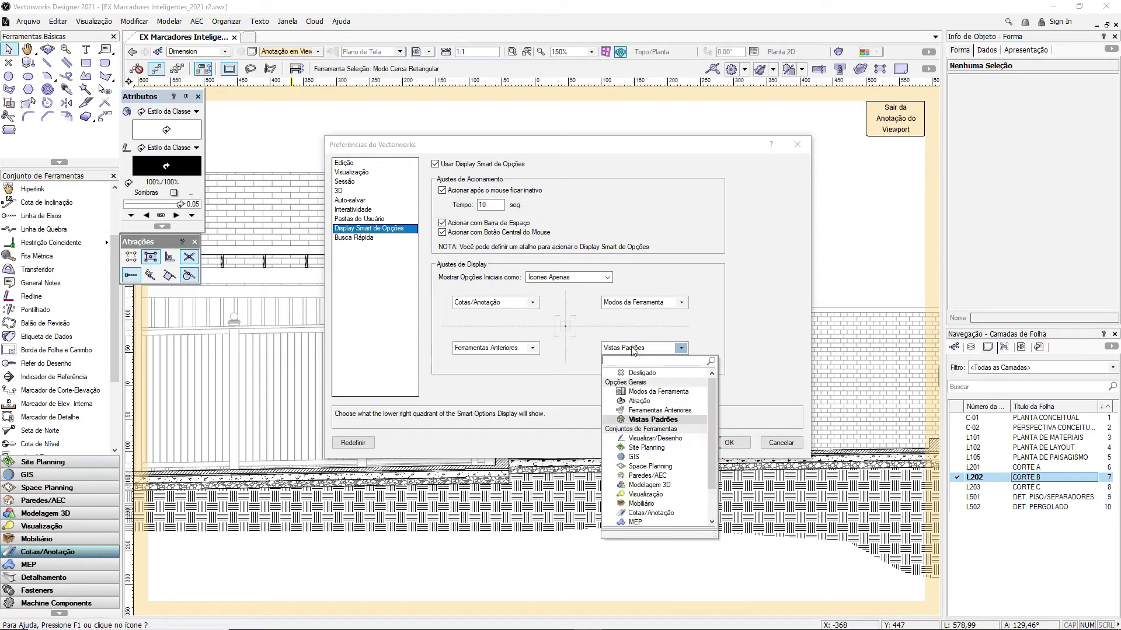
scroll(648, 432, "down", 1)
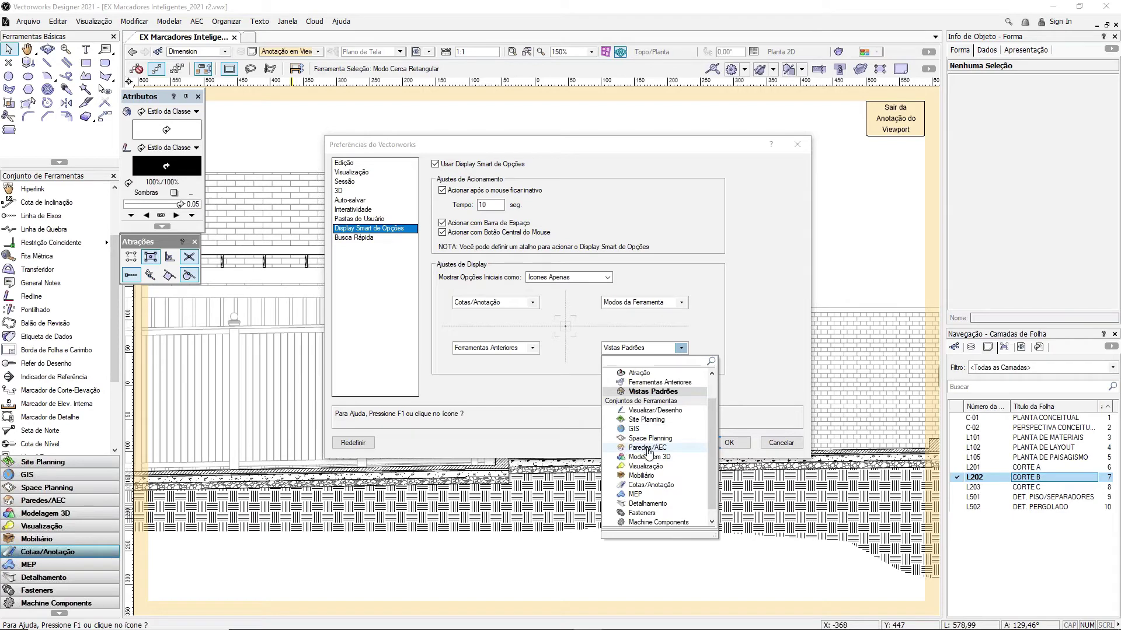
left_click(646, 447)
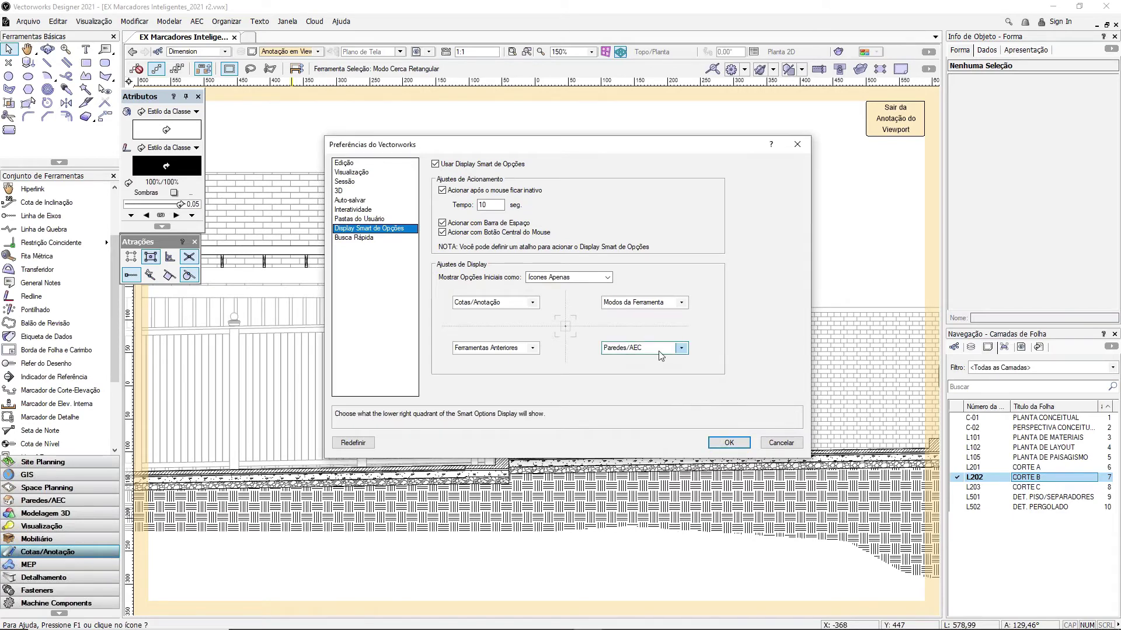
left_click(729, 443)
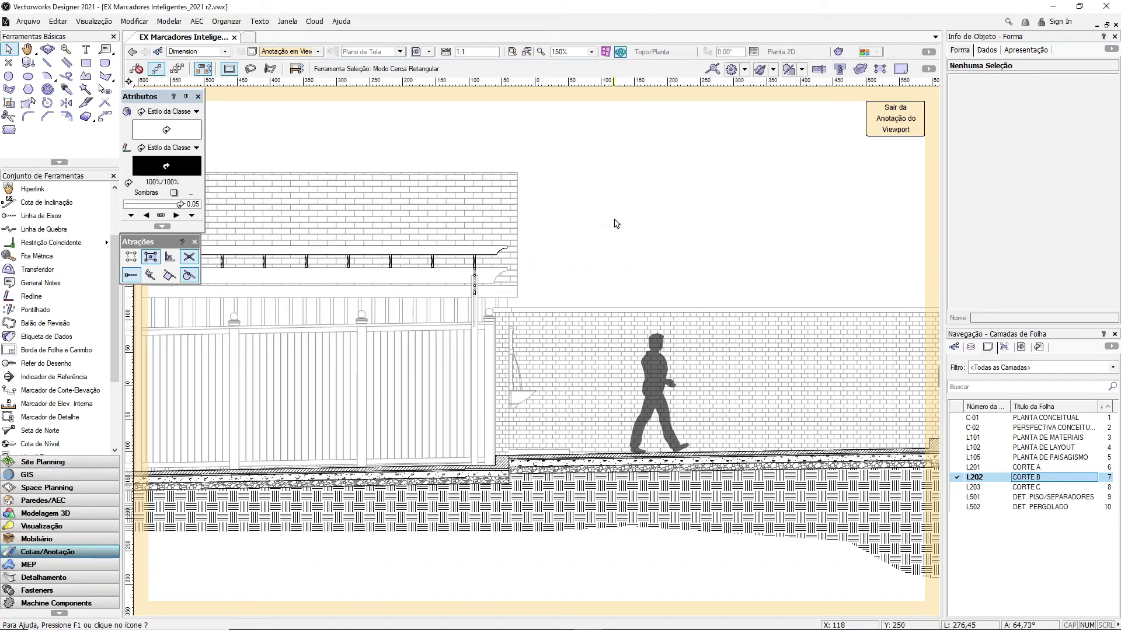
Step: Bring up the Smart Options Display in the CORTE B annotations and examine its Paredes/AEC quadrant
key("h")
left_click_drag(614, 220, 616, 220)
key("x")
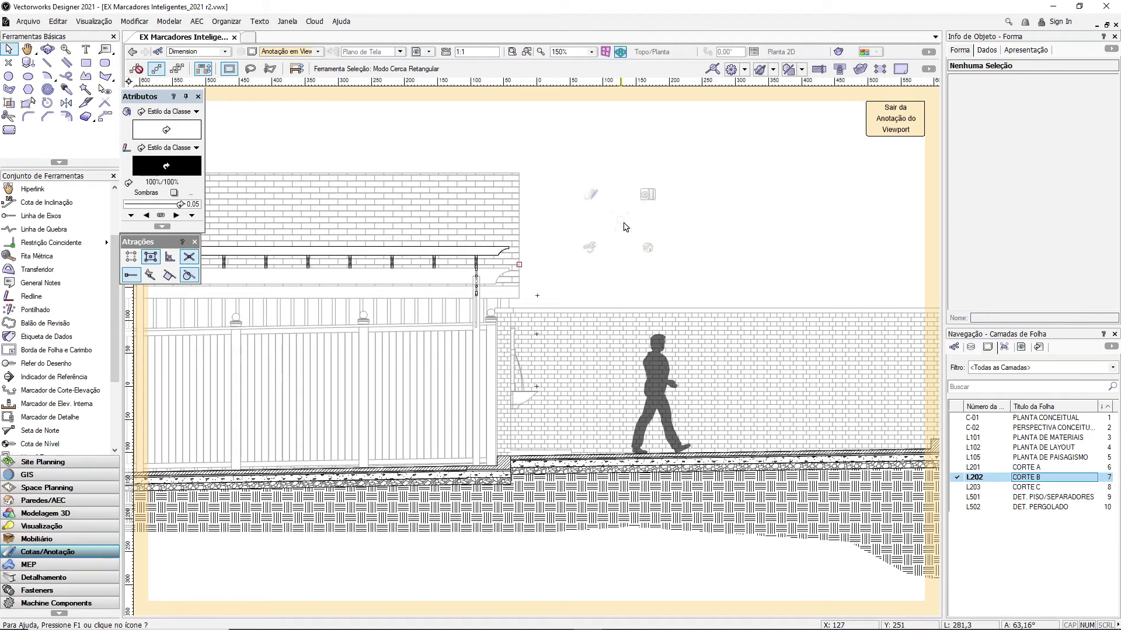
left_click(647, 247)
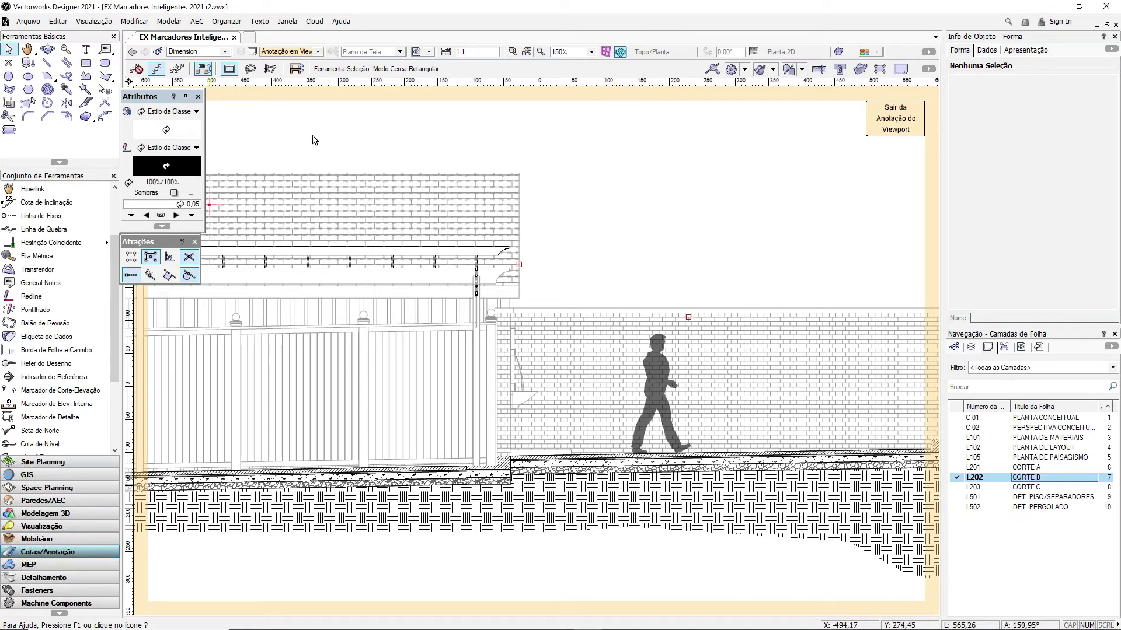
scroll(630, 220, "down", 2)
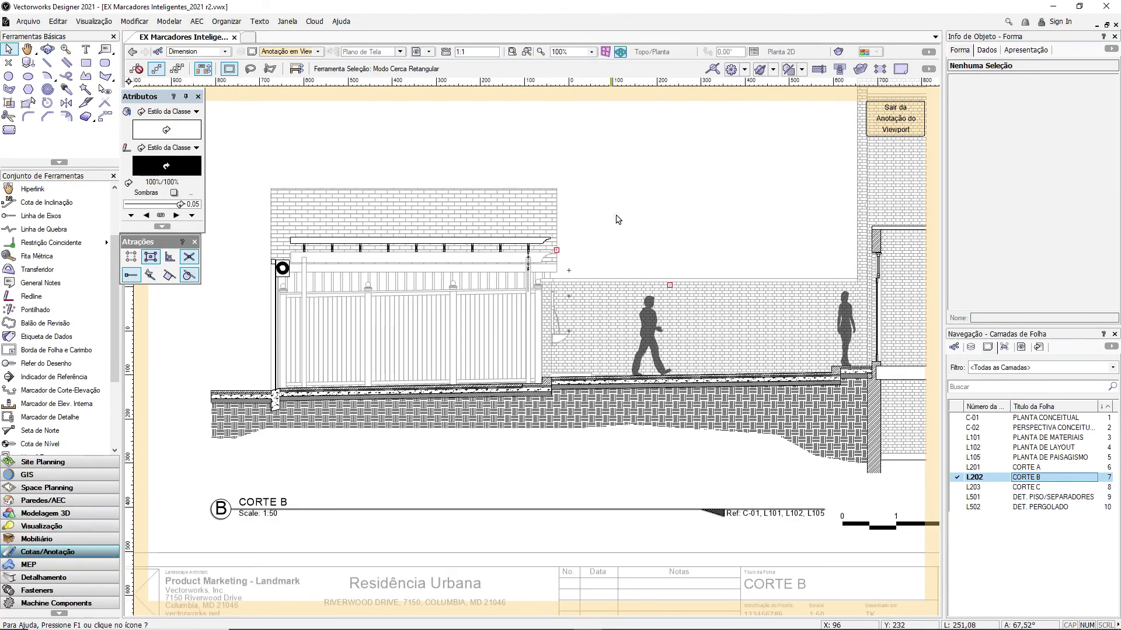
scroll(622, 201, "up", 2)
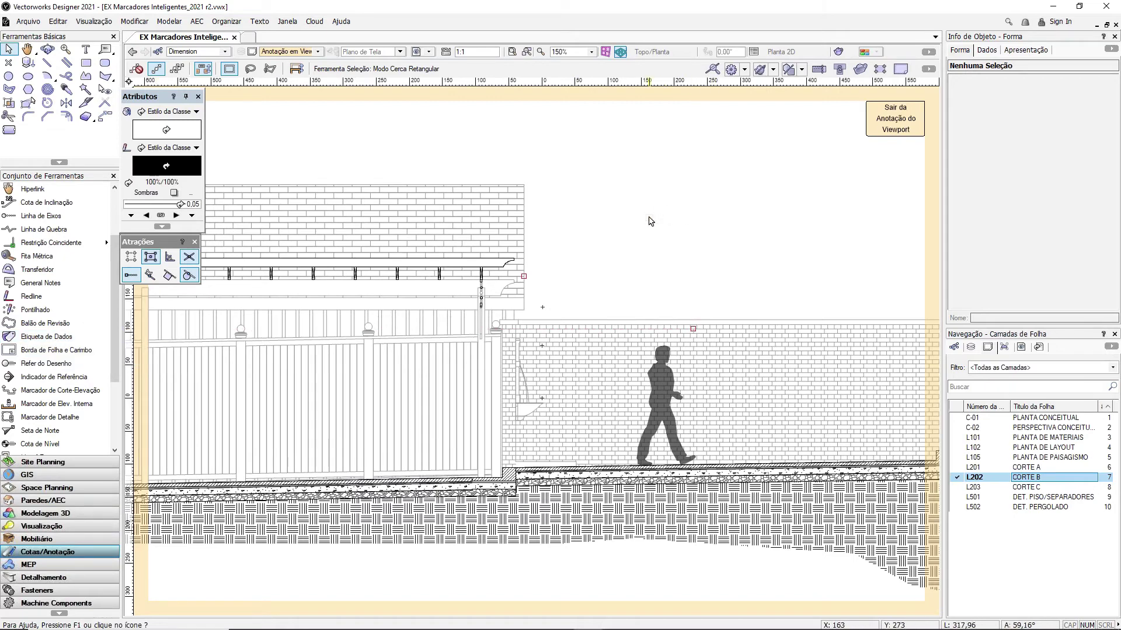
Step: Start the Data Tag tool from the Smart Options Display's Cotas/Anotação quadrant and choose the Custom Record Tags style
key("grave")
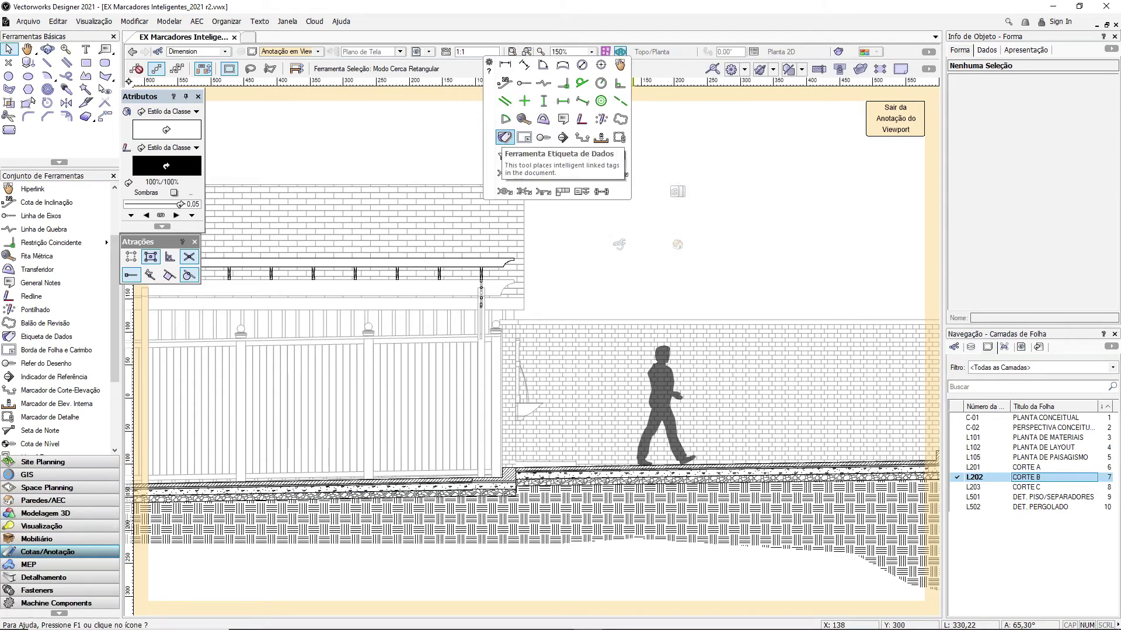
left_click(504, 138)
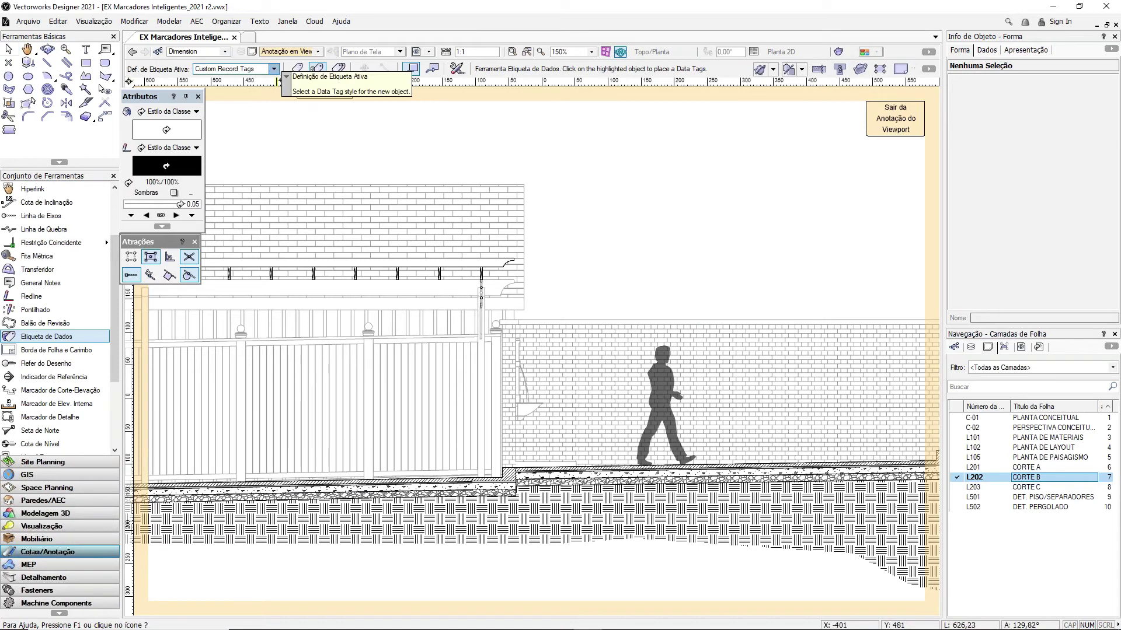
left_click(274, 69)
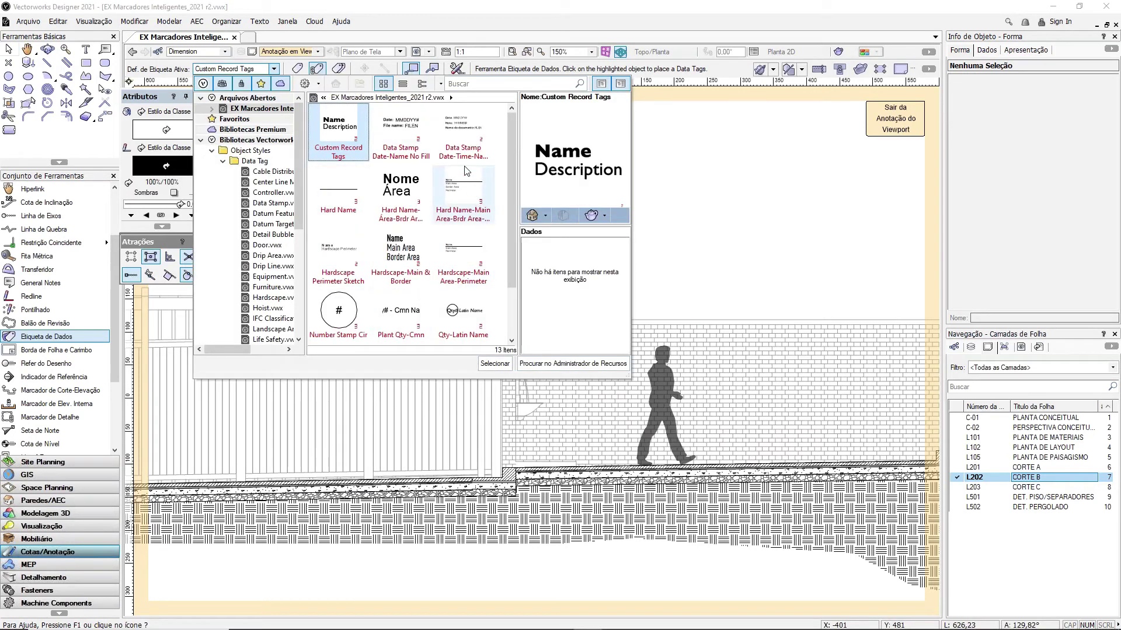
scroll(401, 171, "down", 1)
scroll(401, 171, "up", 1)
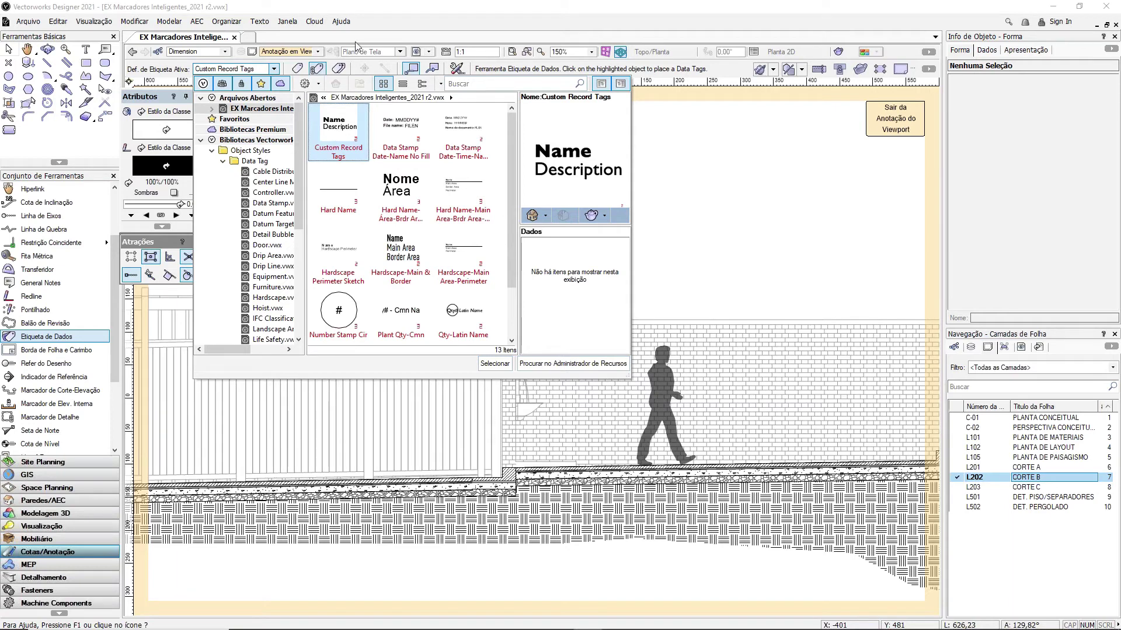
double_click(329, 121)
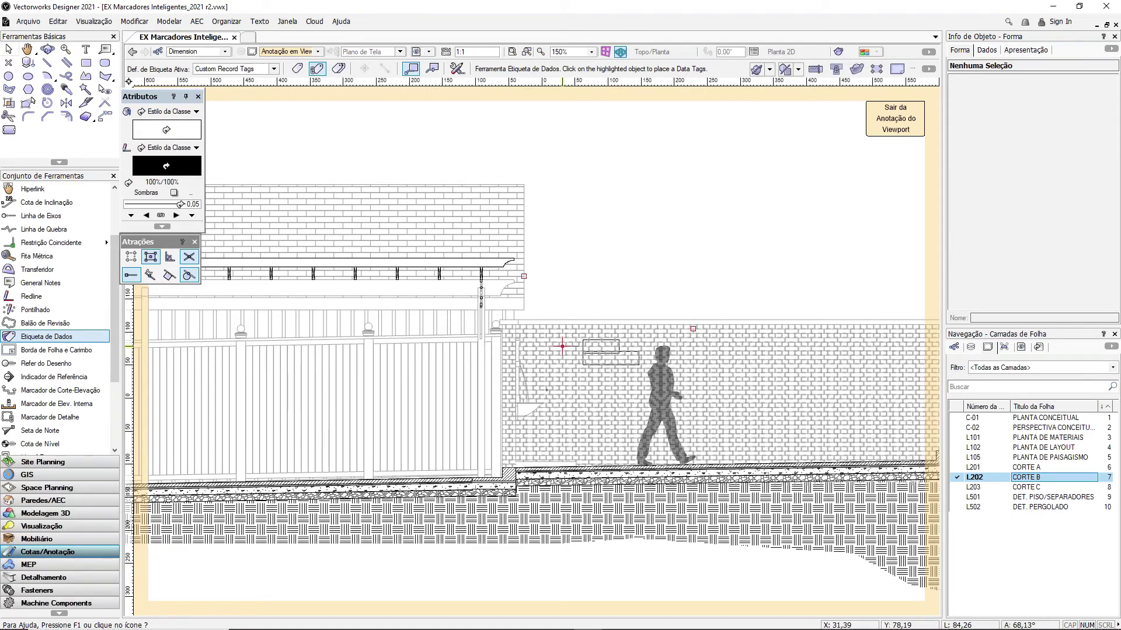
Step: Place the data tag above the brick wall on CORTE B with its leader linked to the wall fountain
left_click(409, 69)
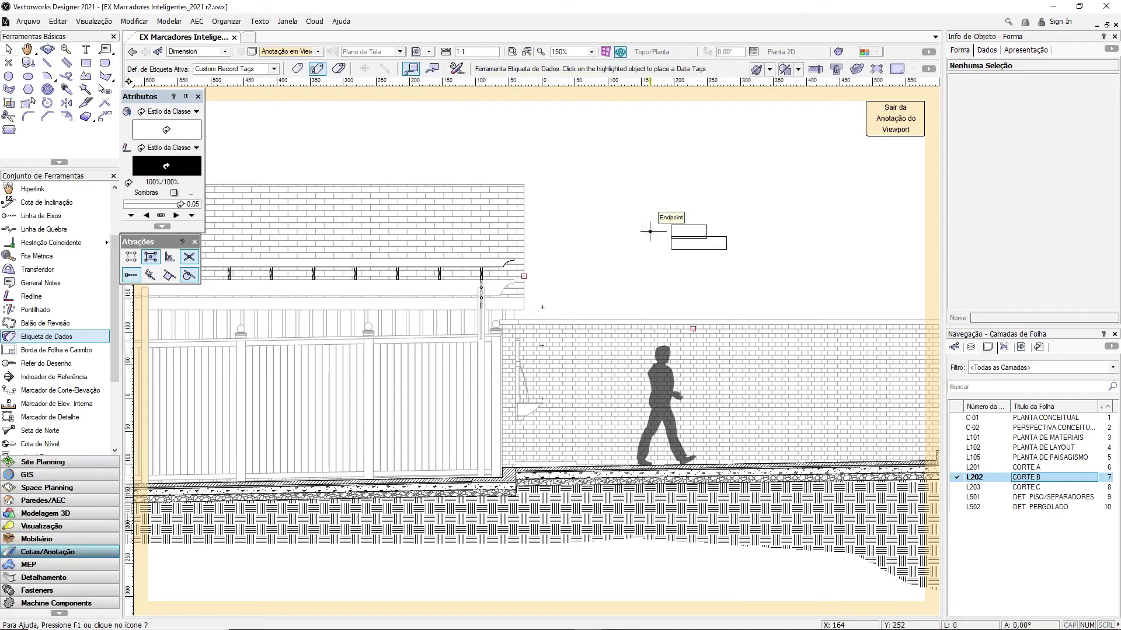
left_click(650, 231)
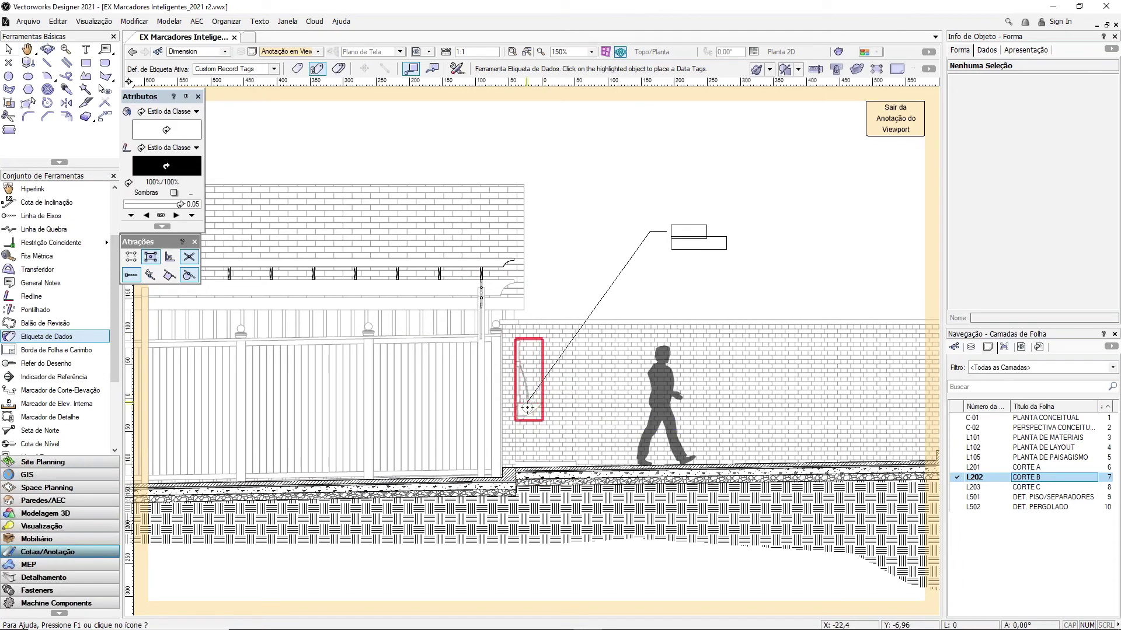
left_click(528, 403)
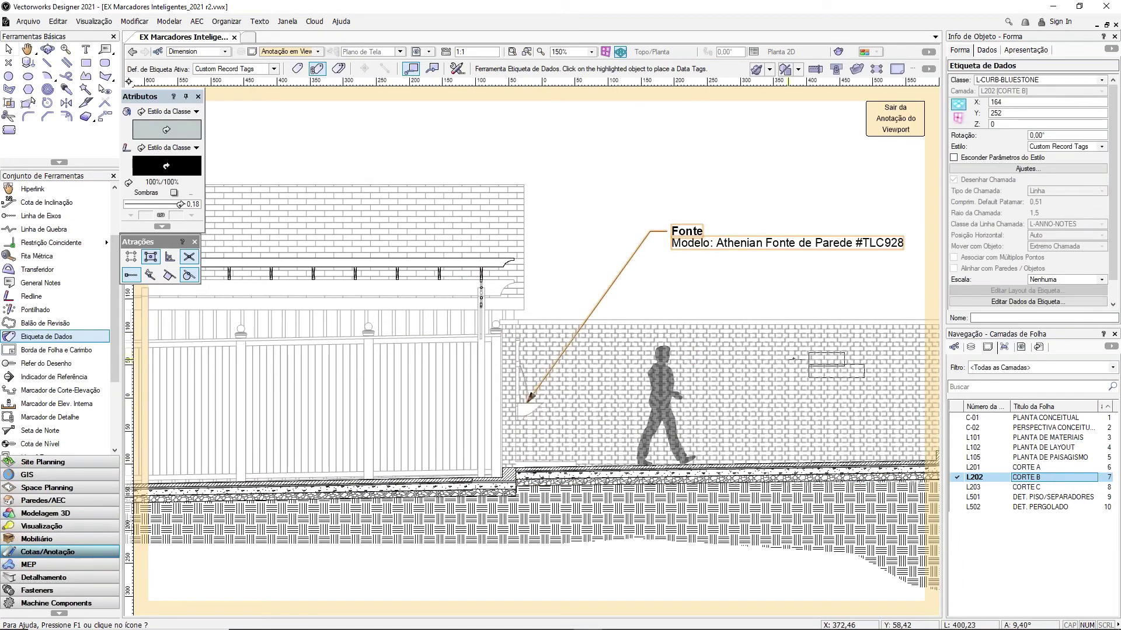
middle_click_drag(528, 403, 426, 367)
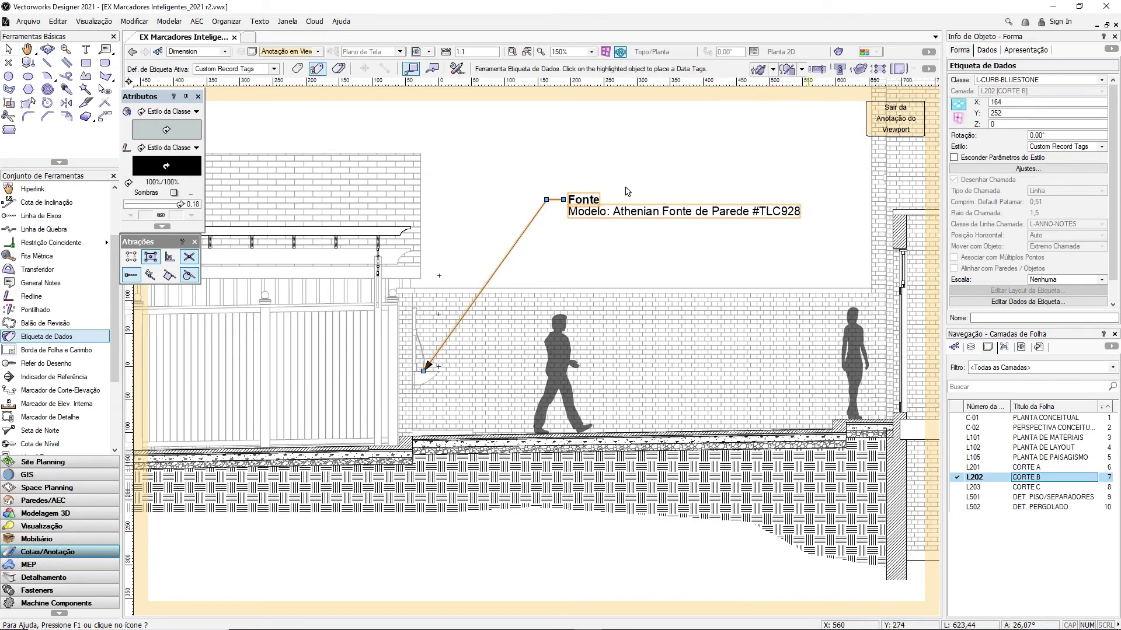
key("x")
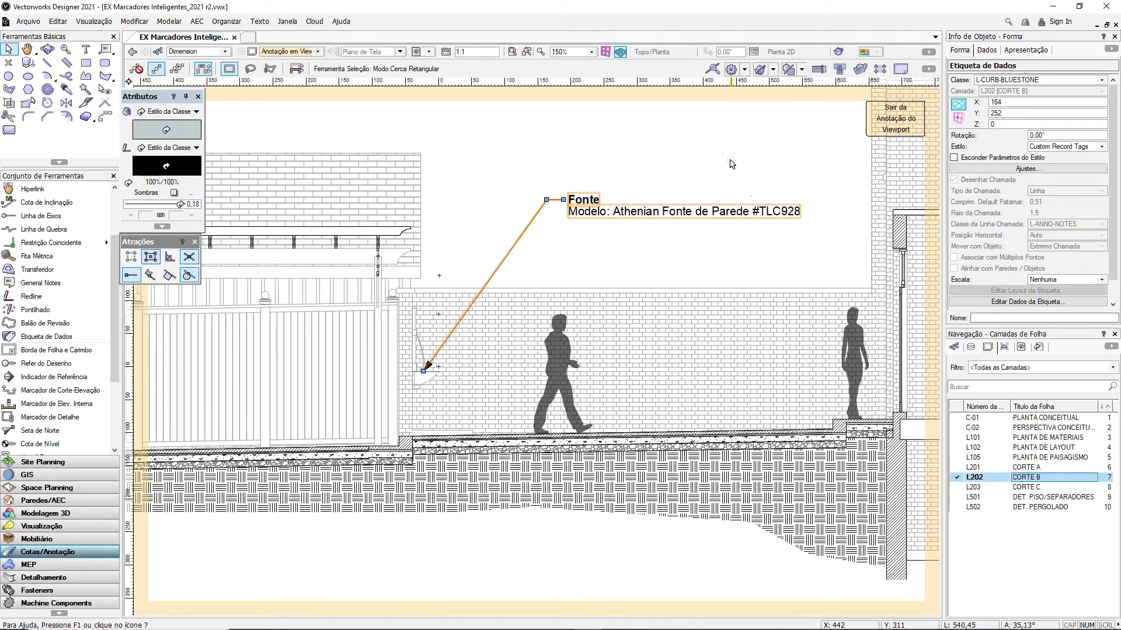
scroll(731, 164, "up", 2)
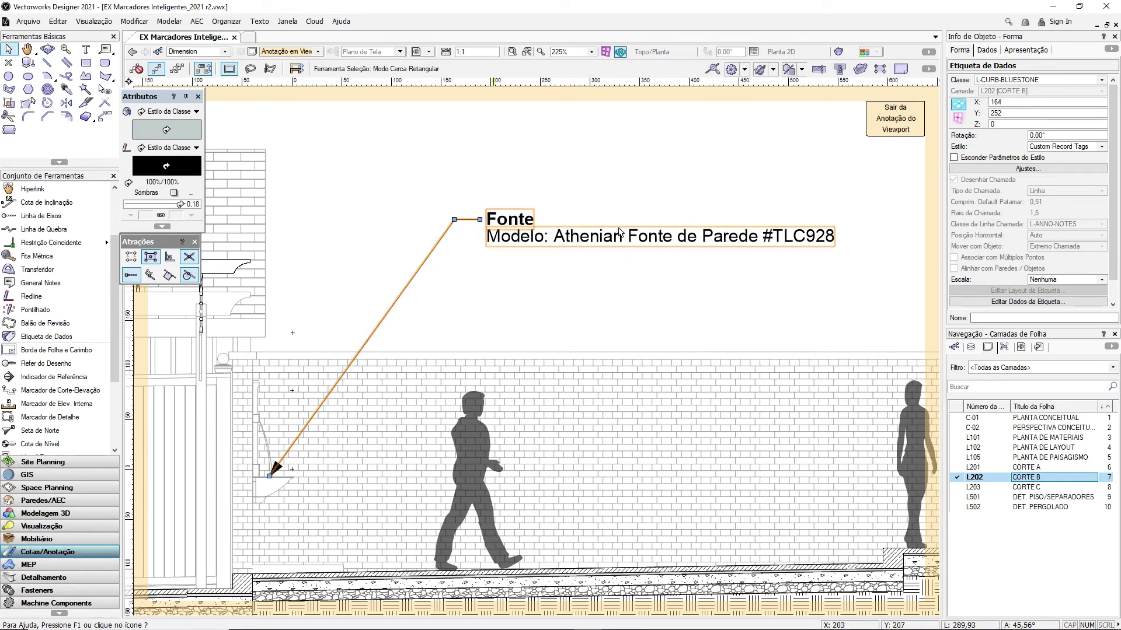
Step: Exit the CORTE B viewport annotations and activate the Visualização design layer to show the wall fountain in 3D
left_click(902, 128)
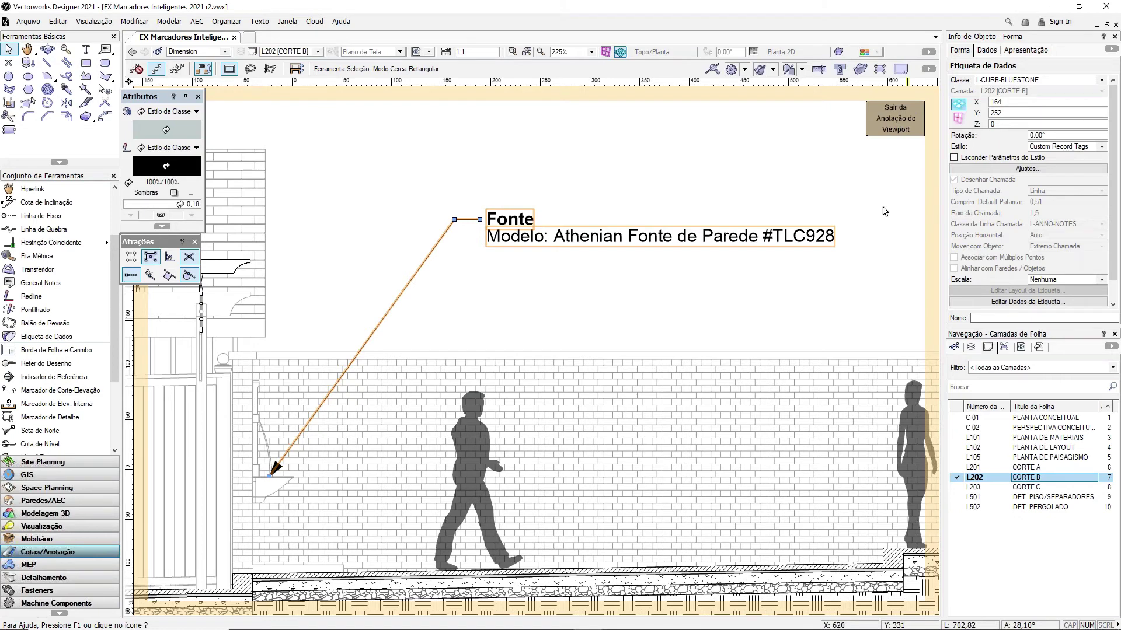
left_click(971, 347)
double_click(1012, 437)
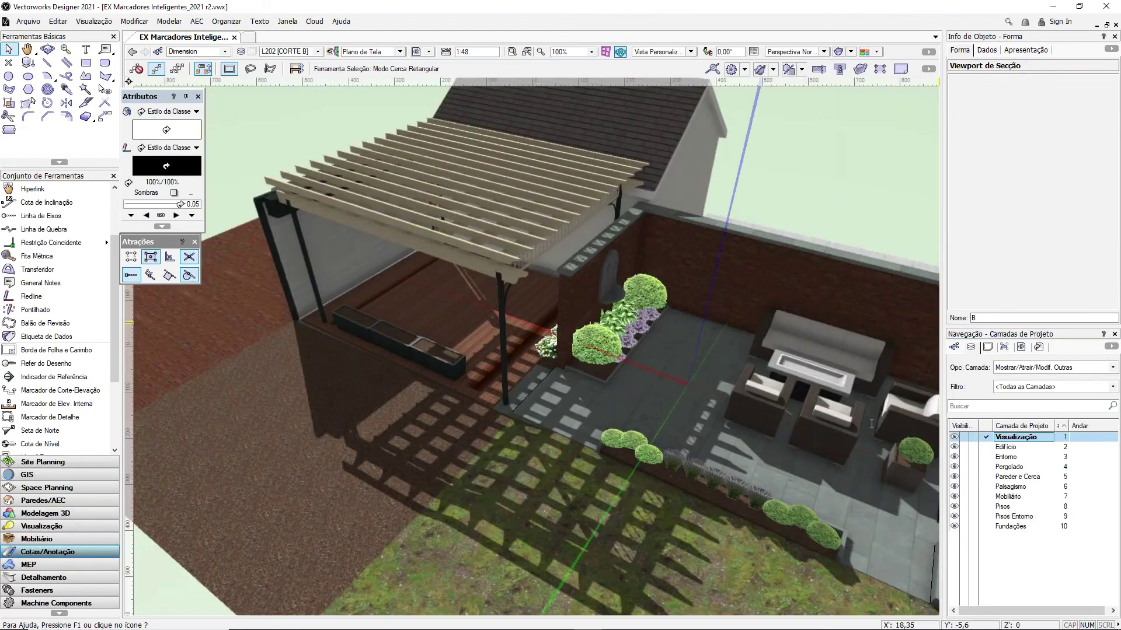
scroll(679, 258, "up", 5)
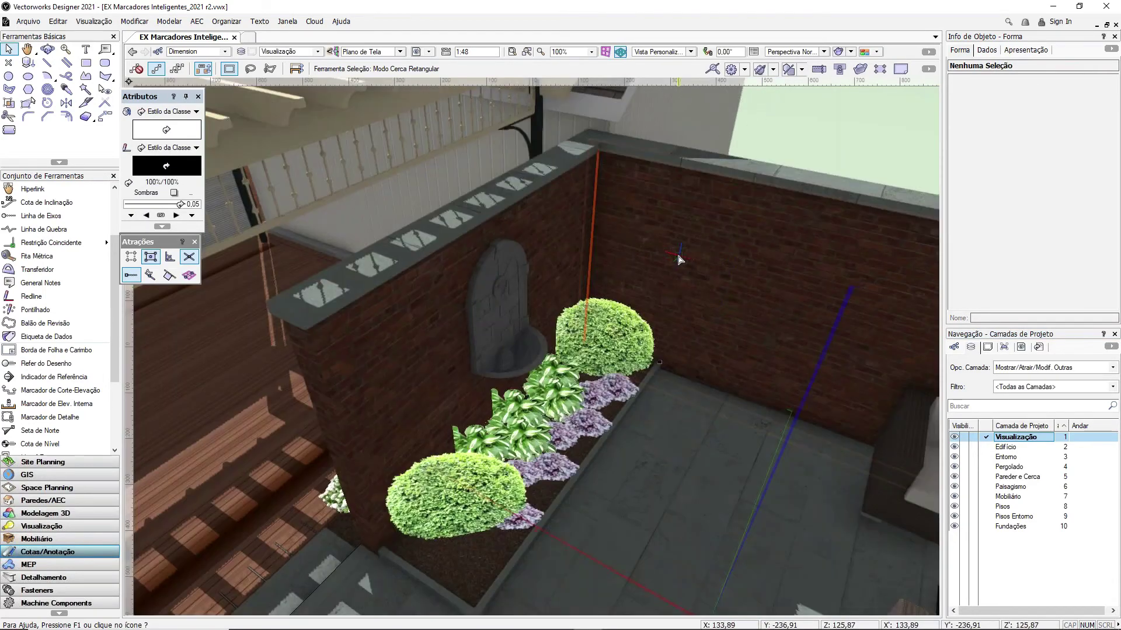
scroll(679, 258, "up", 4)
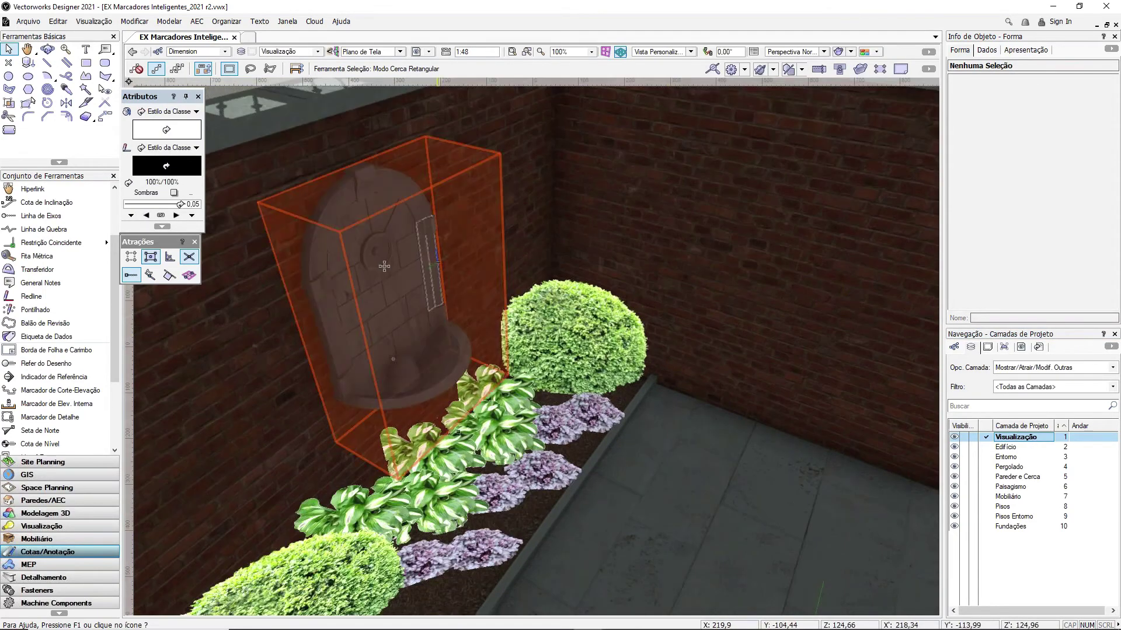
Step: Select the wall fountain symbol and examine the Type, Description and Price fields of its Custom Tags record, then deselect it
left_click(409, 285)
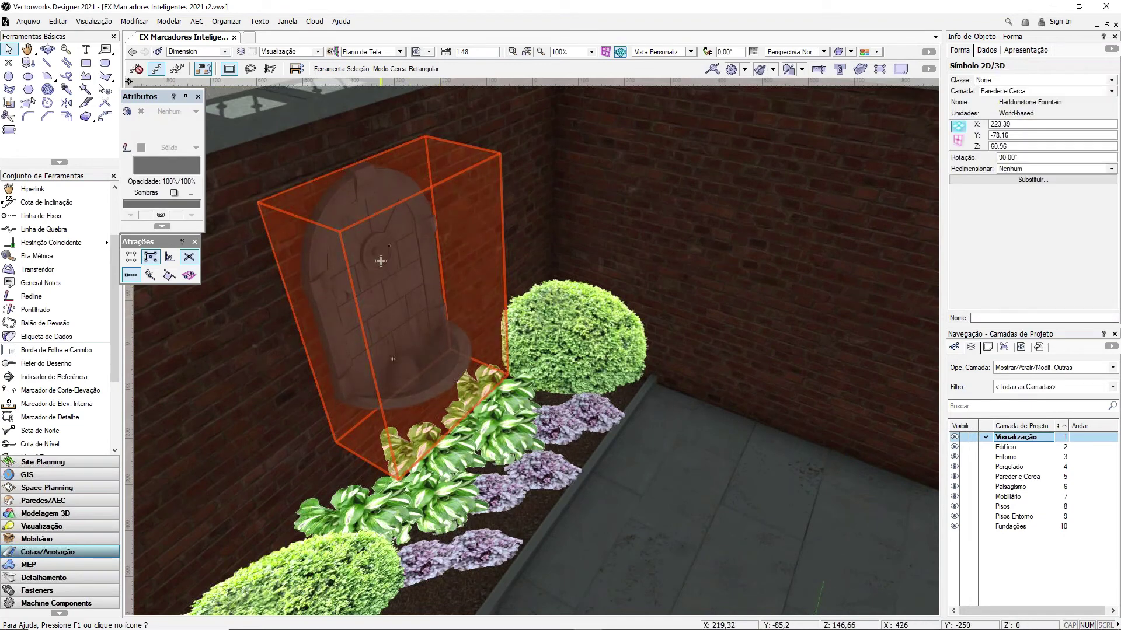
left_click(986, 51)
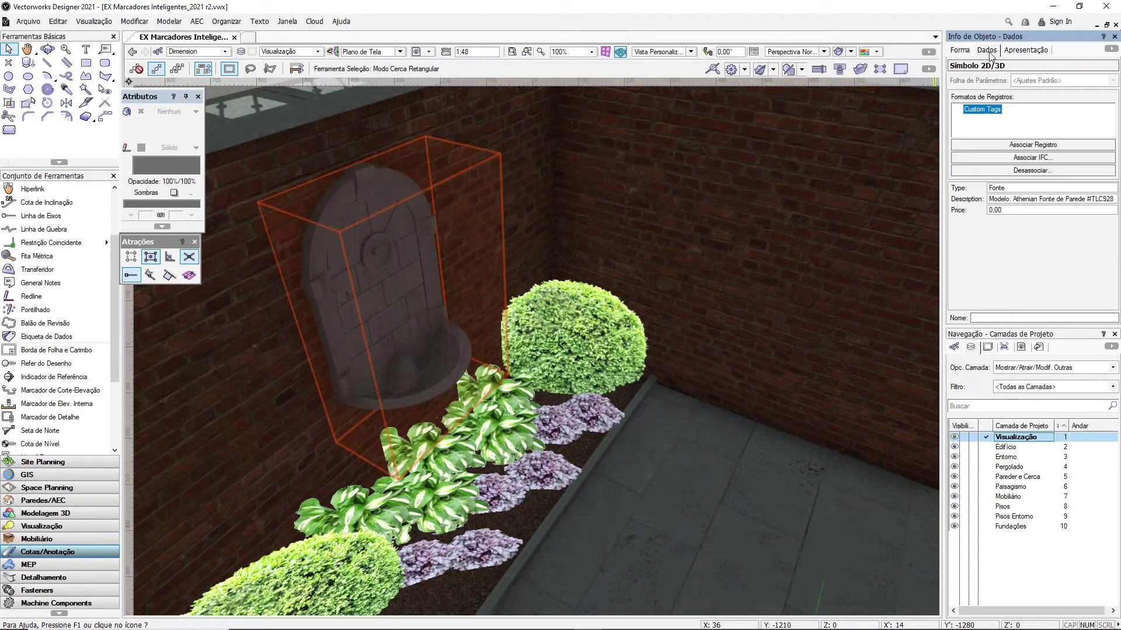
left_click(986, 124)
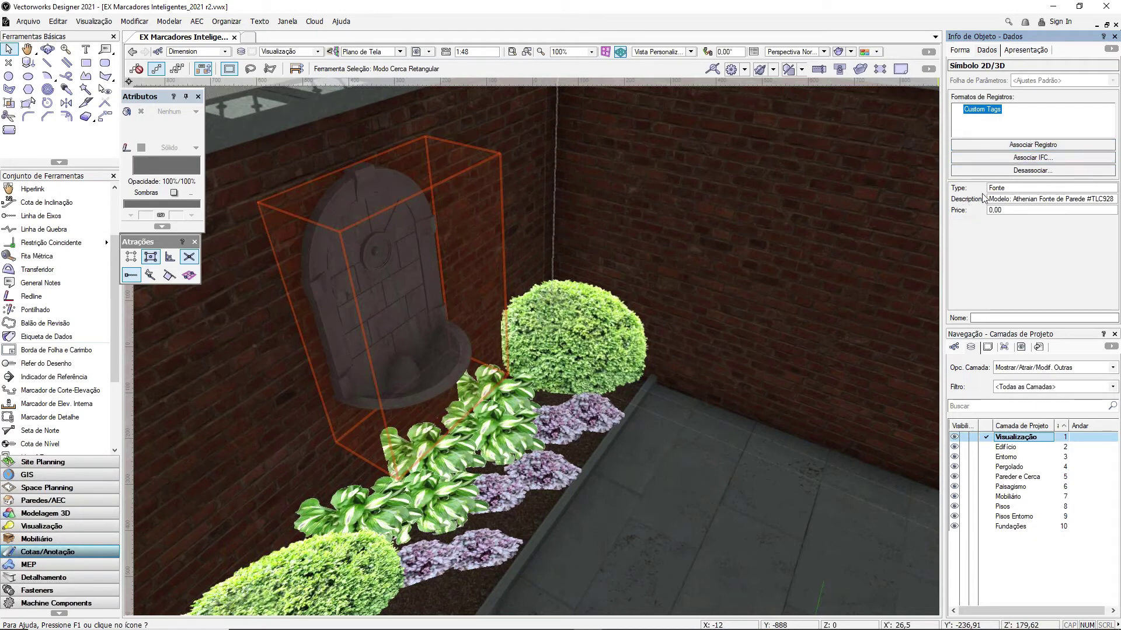
left_click(1007, 193)
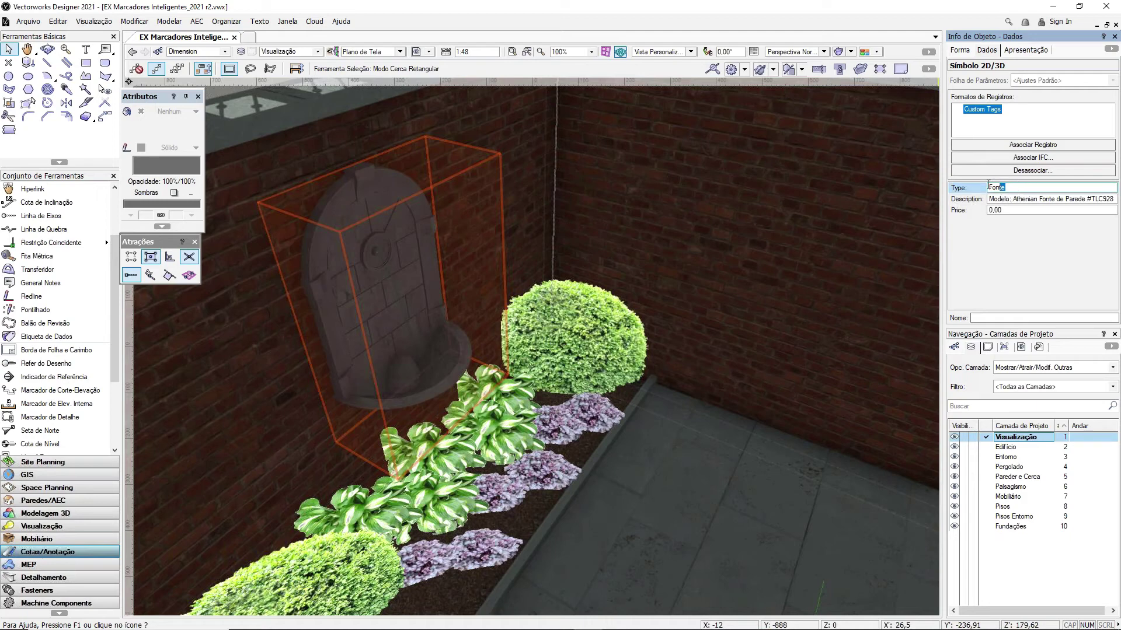
left_click_drag(1004, 188, 1039, 196)
left_click(1005, 199)
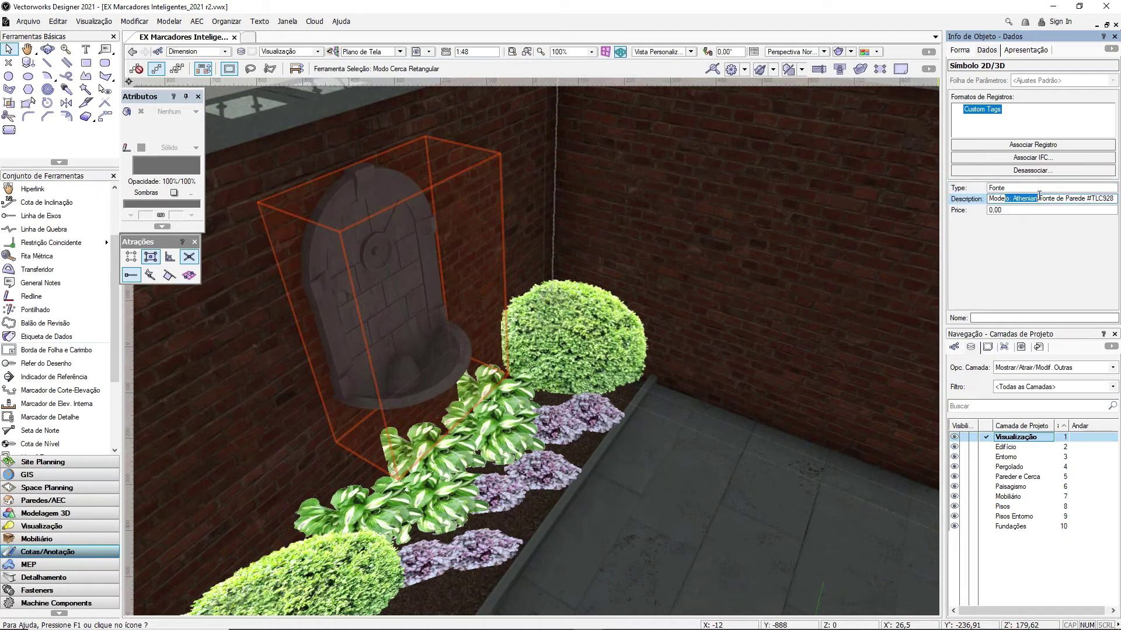
left_click(1009, 210)
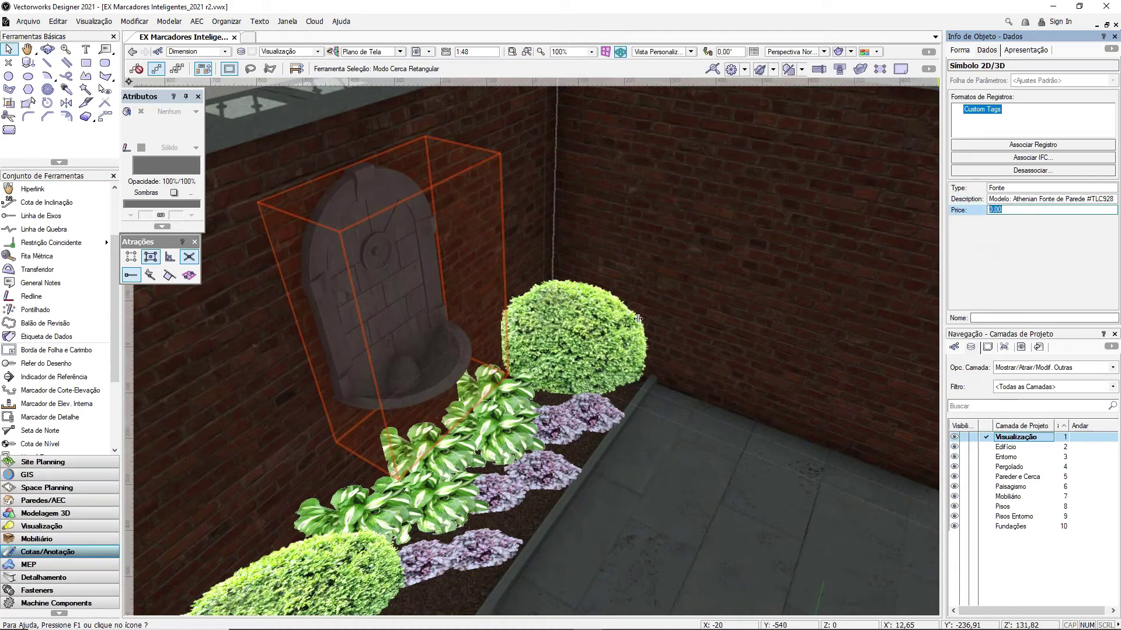
middle_click_drag(477, 251, 467, 277)
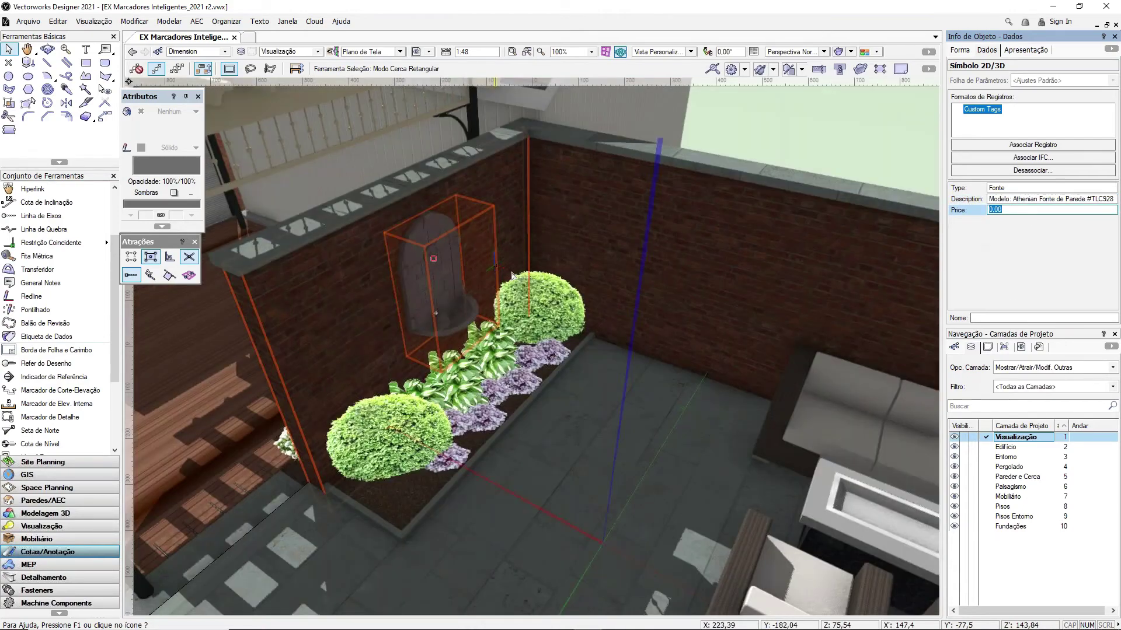
scroll(467, 277, "down", 3)
left_click(819, 134)
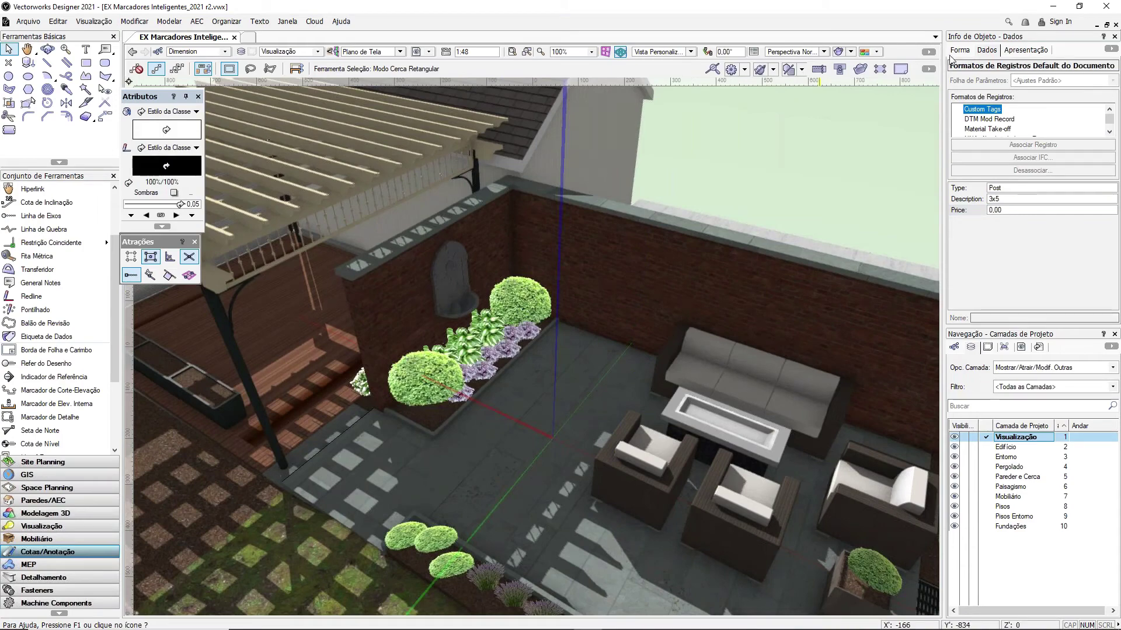
Step: Return to sheet L202 and open the CORTE B viewport's annotations for editing with the fountain tag selected
left_click(987, 346)
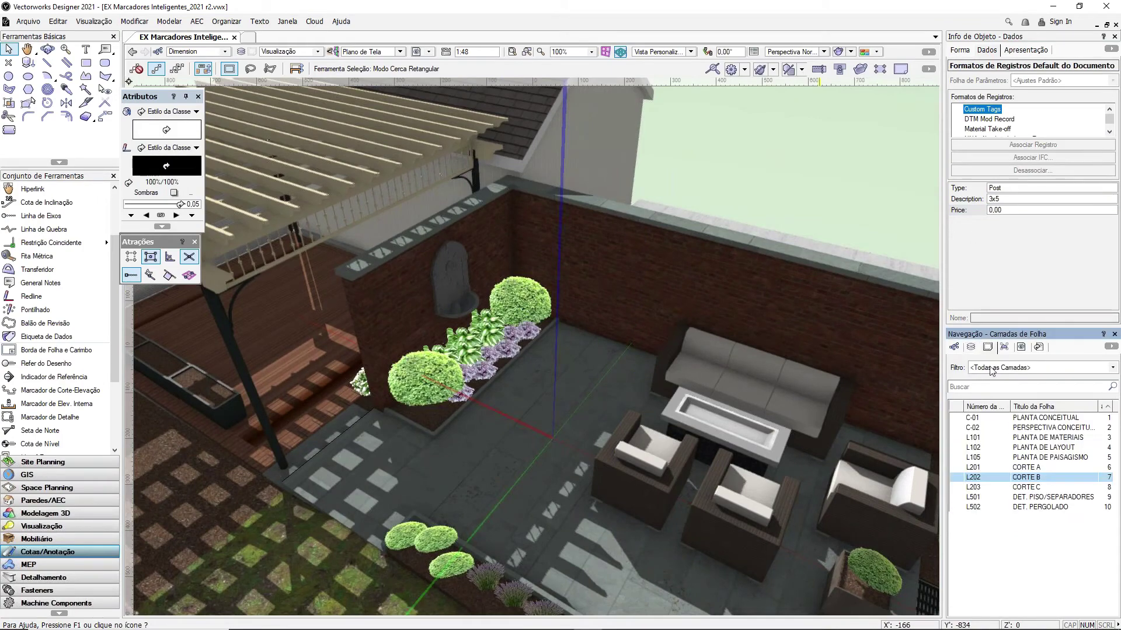
double_click(1025, 478)
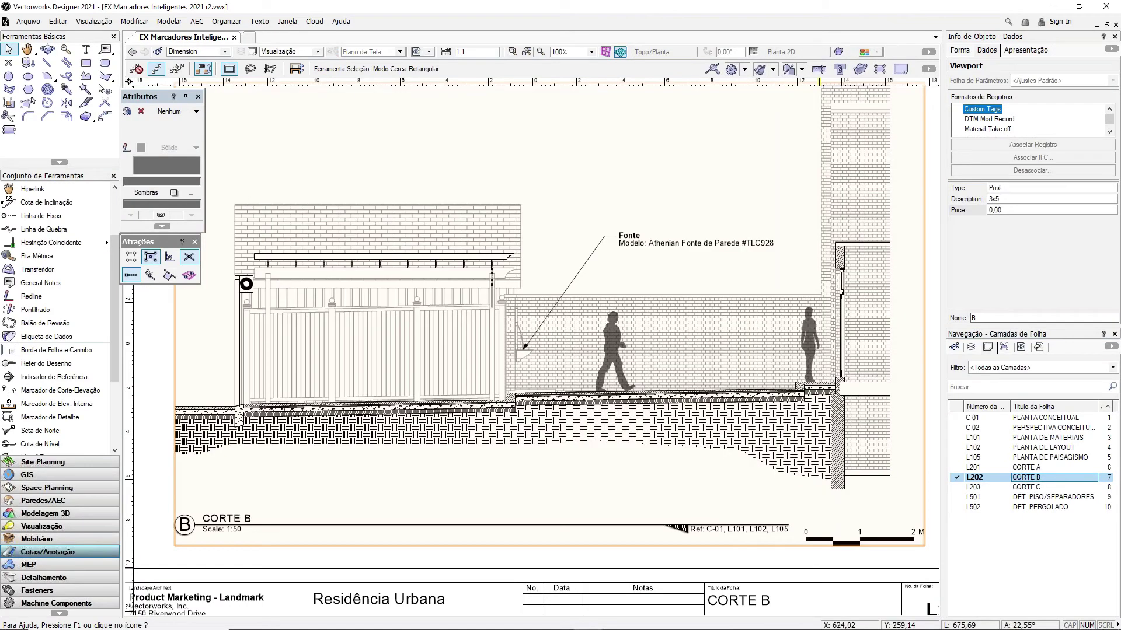
left_click(707, 242)
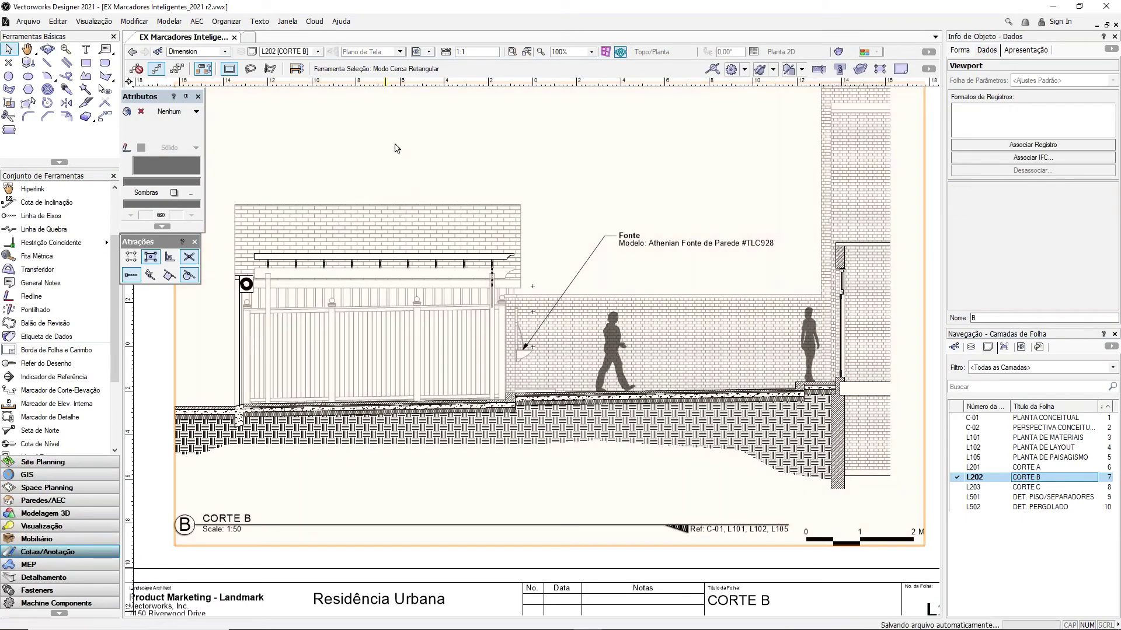
double_click(665, 228)
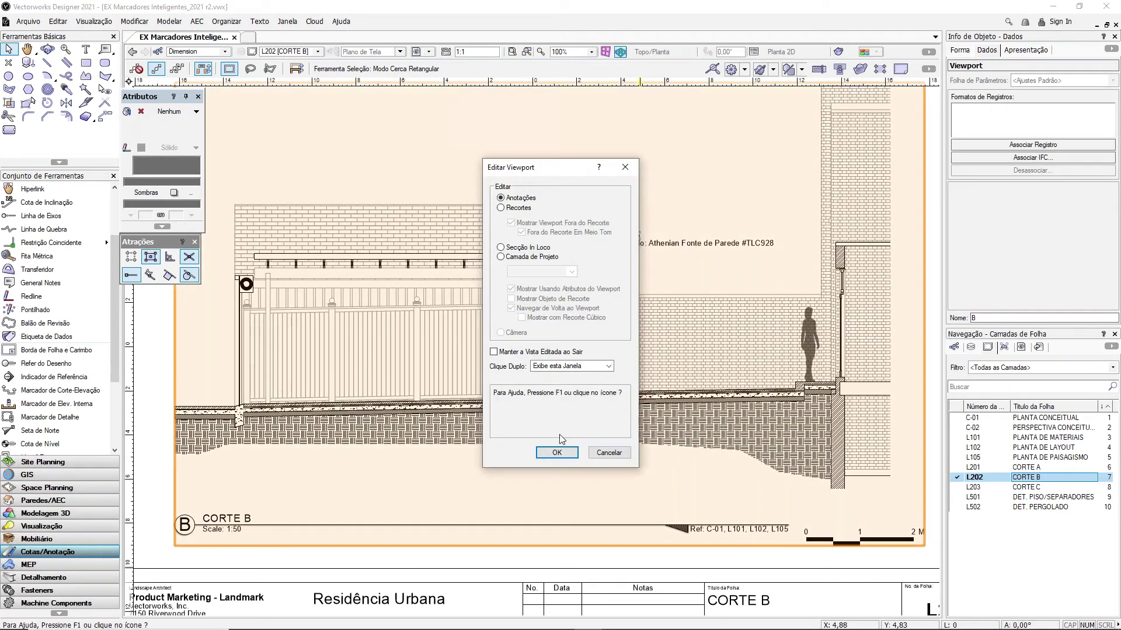
left_click(564, 455)
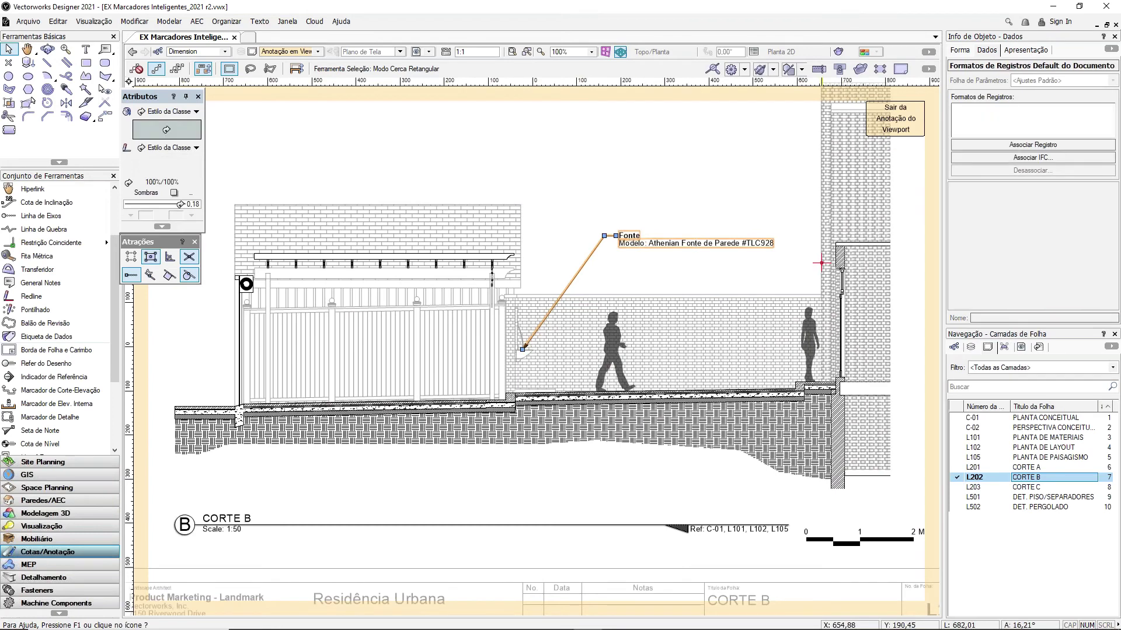
Step: Examine the fountain tag's shape properties and the Display and Chamada settings of its Custom Record Tags style, leaving them unchanged
left_click(960, 50)
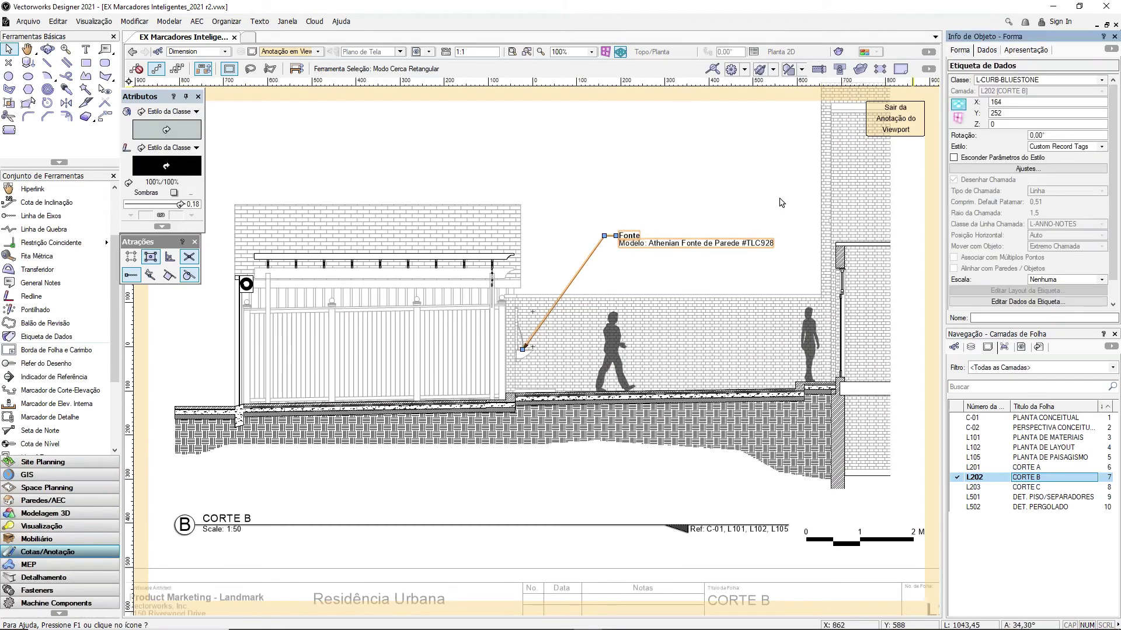
scroll(1019, 163, "down", 2)
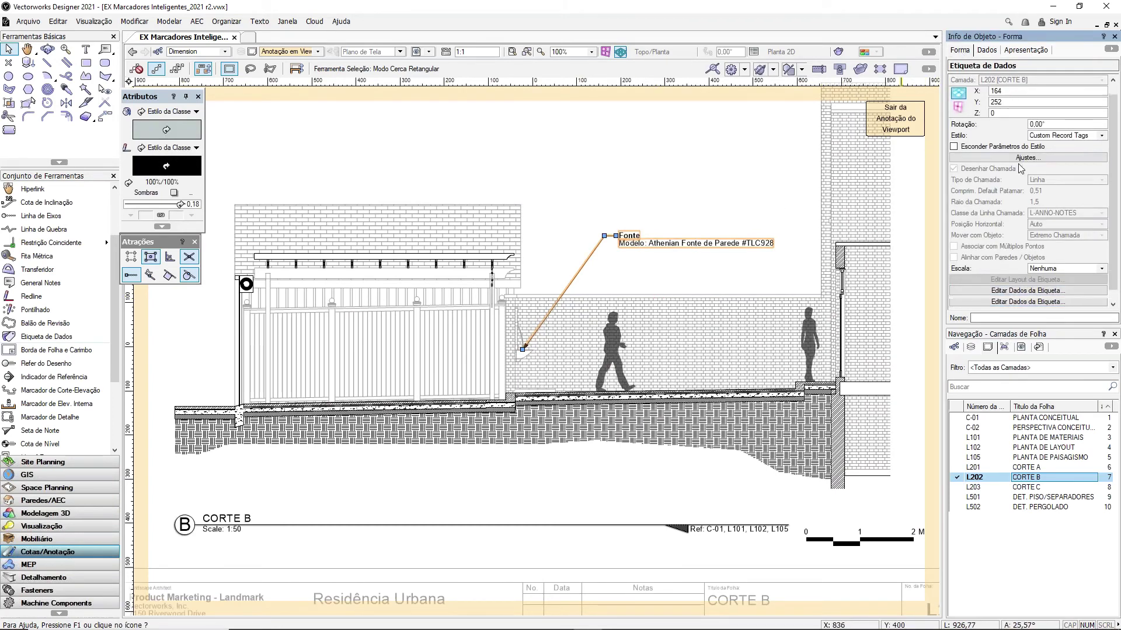
scroll(1018, 163, "up", 1)
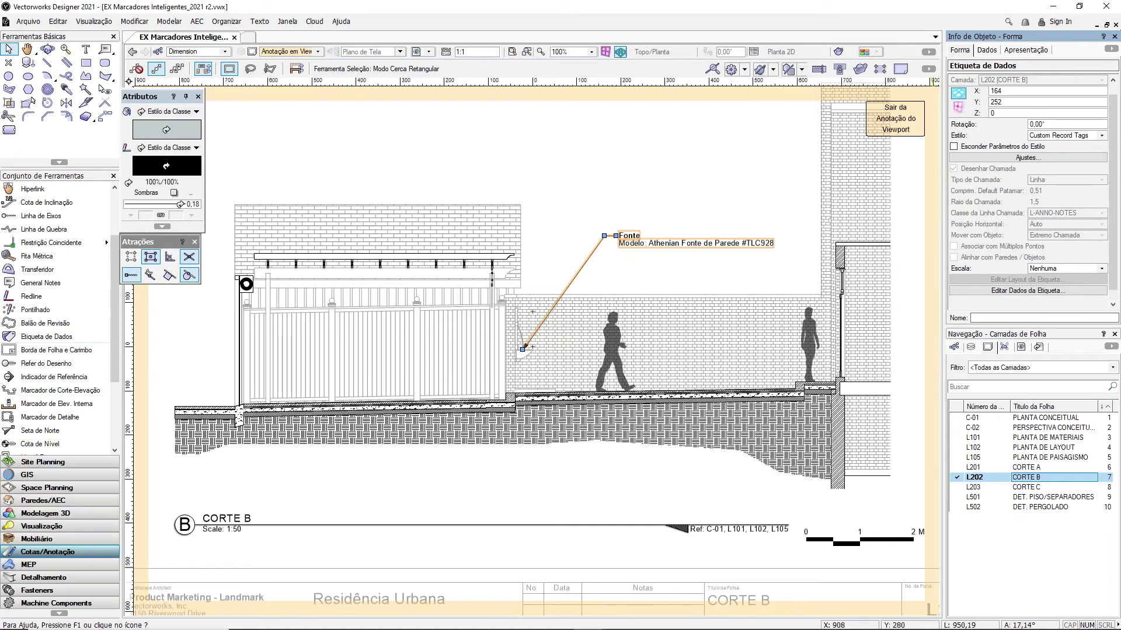
scroll(1034, 147, "down", 1)
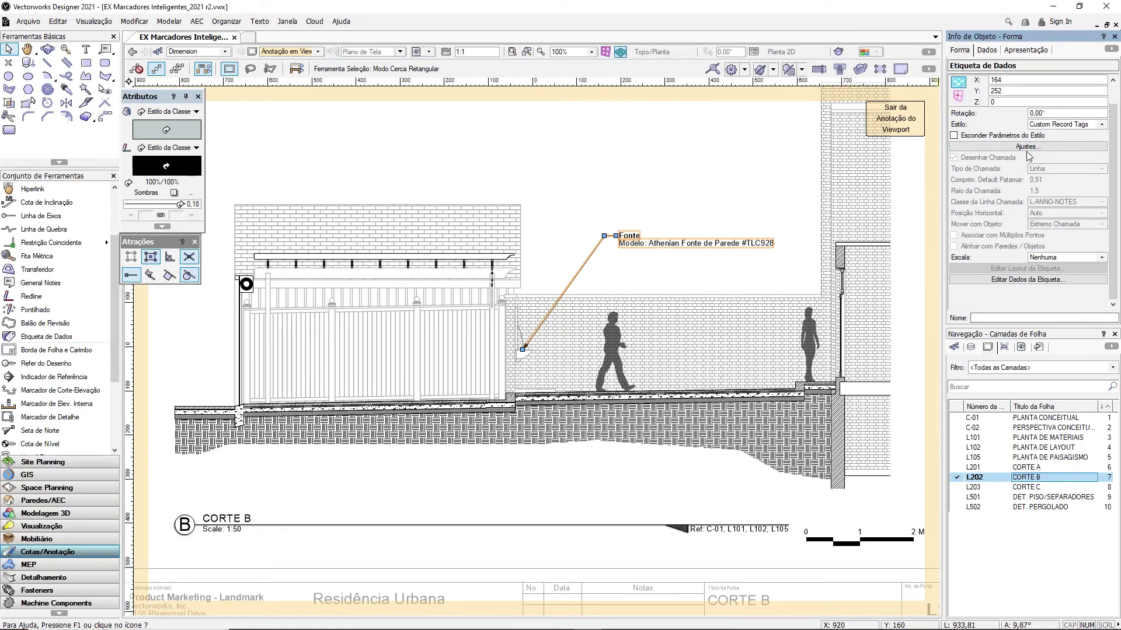
left_click(1055, 125)
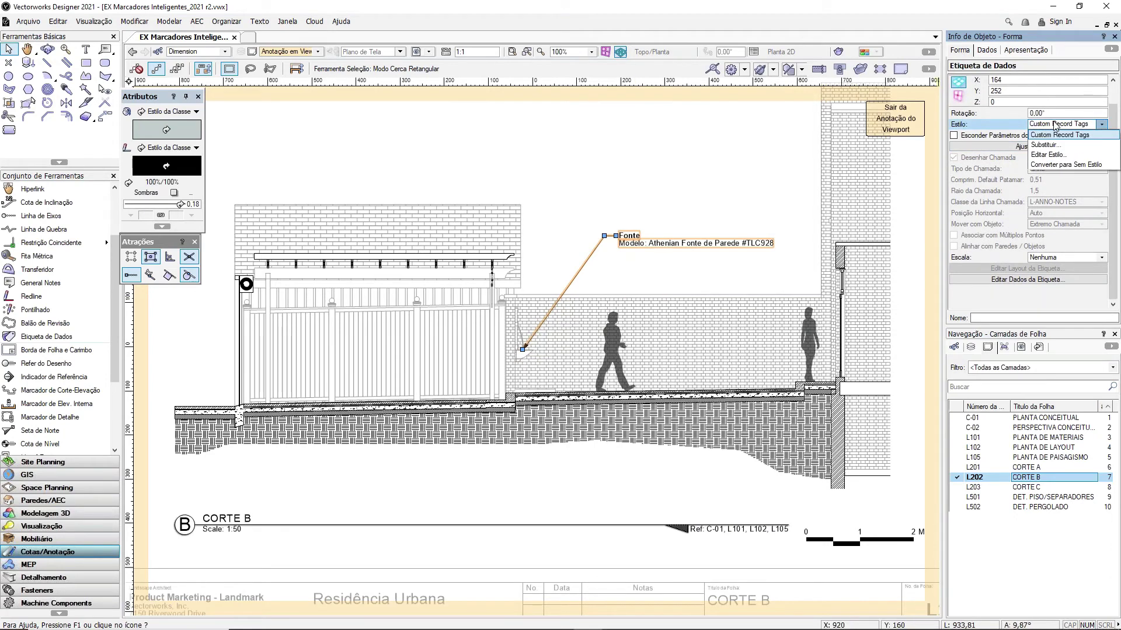
left_click(1056, 155)
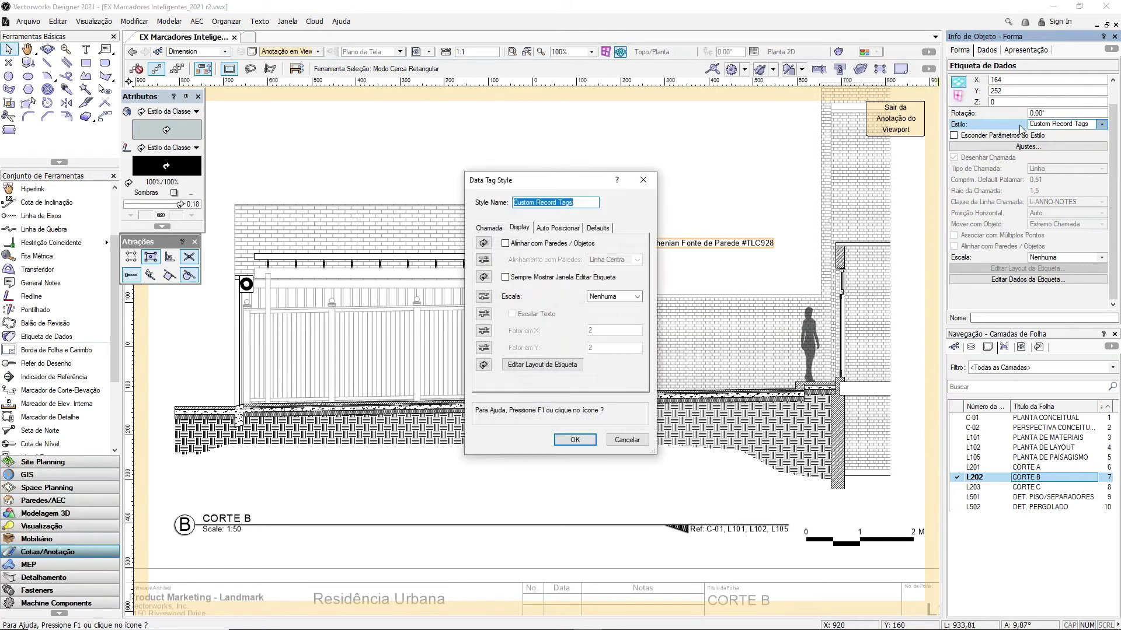
left_click(495, 228)
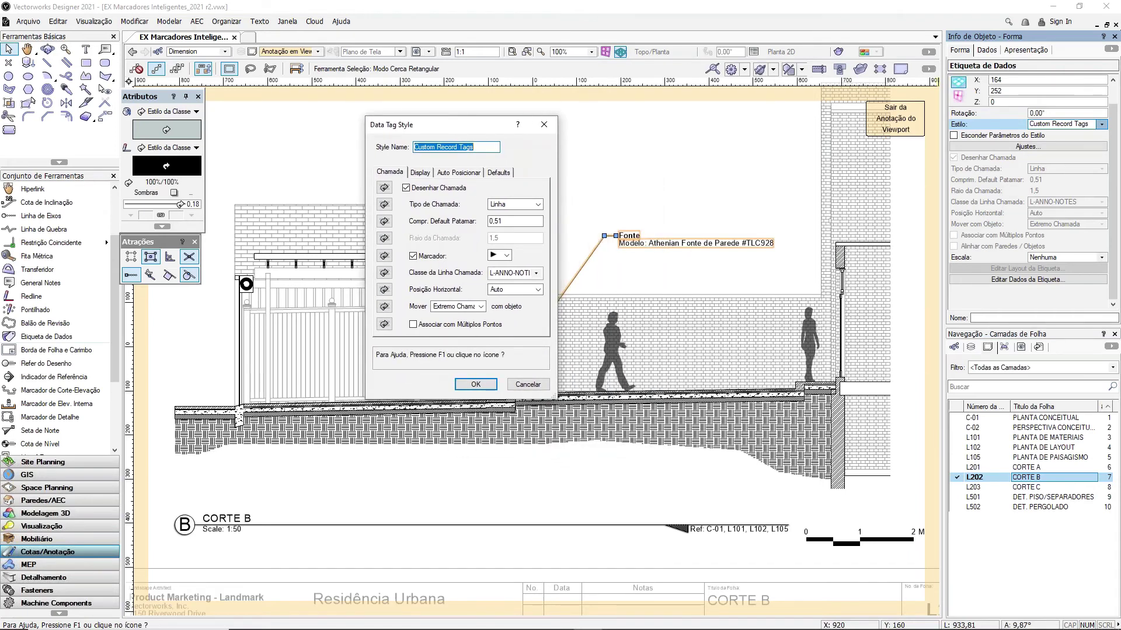
left_click(541, 124)
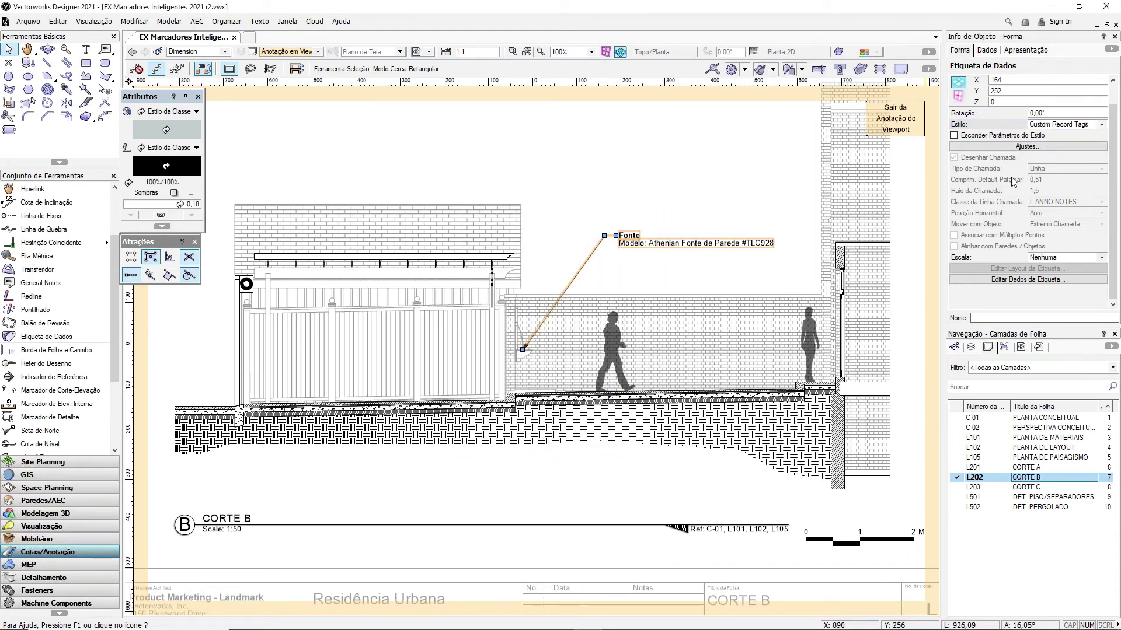
Step: Edit the fountain tag's data so its Name reads "Fonte de Parede", and deselect the tag
left_click(1023, 280)
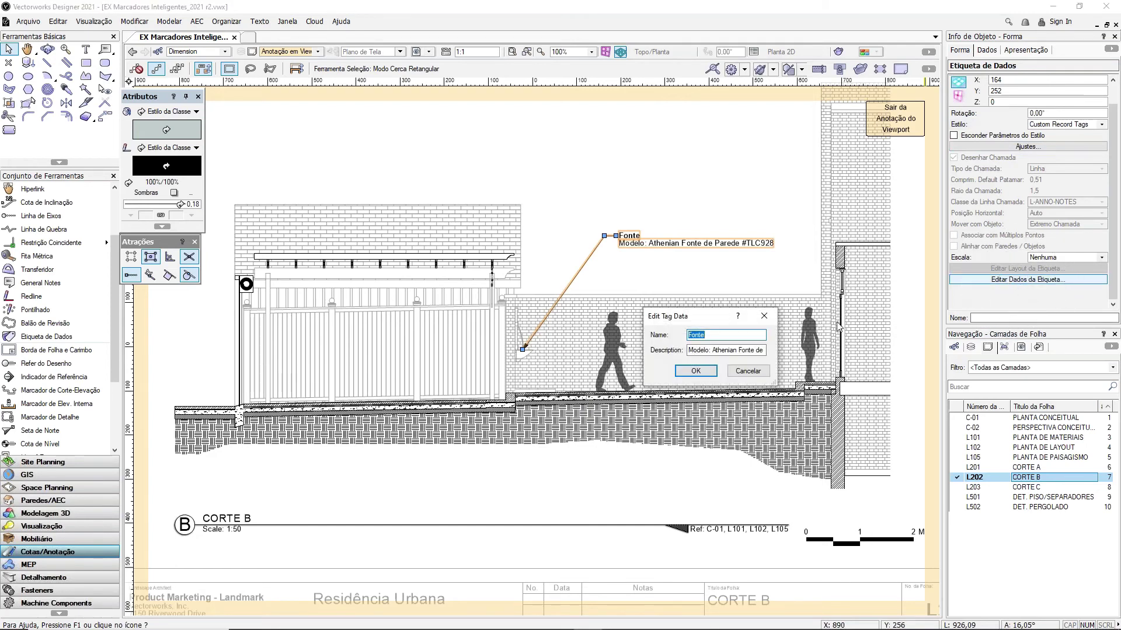
mouse_move(659, 310)
left_mouse_down()
mouse_move(677, 263)
mouse_move(686, 136)
left_mouse_up()
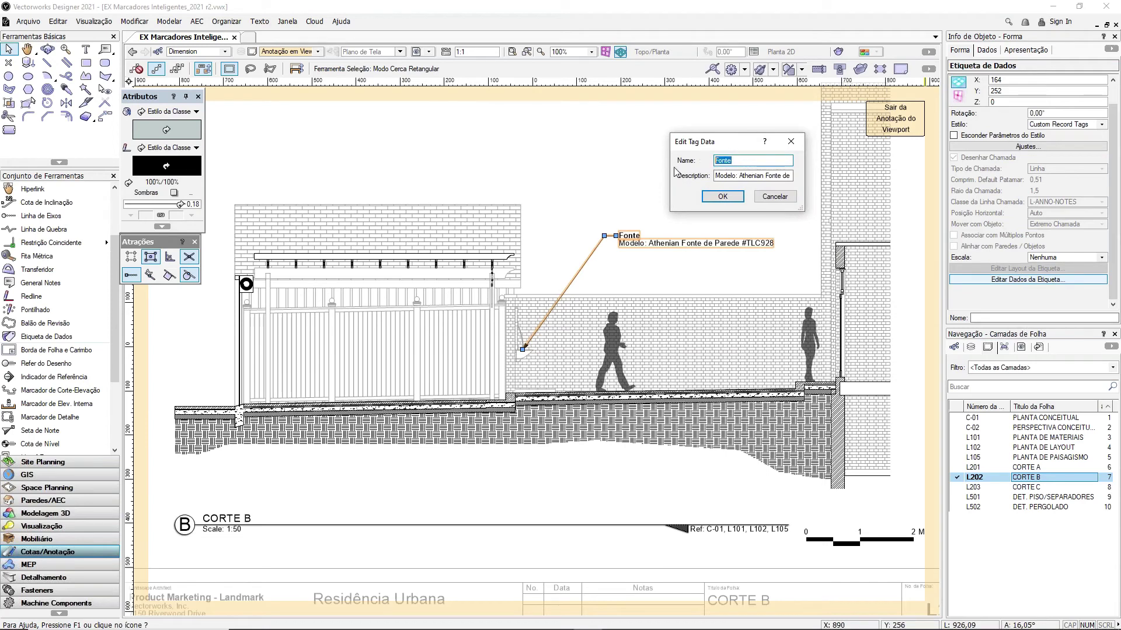
left_click(729, 176)
left_click(742, 160)
left_click(730, 196)
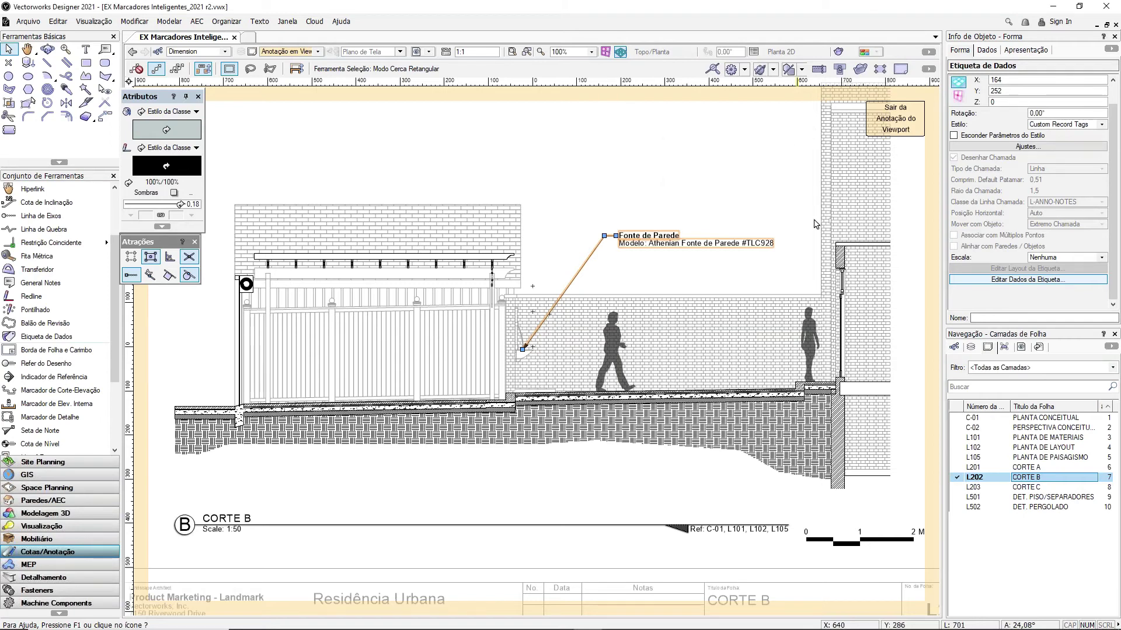
left_click(815, 225)
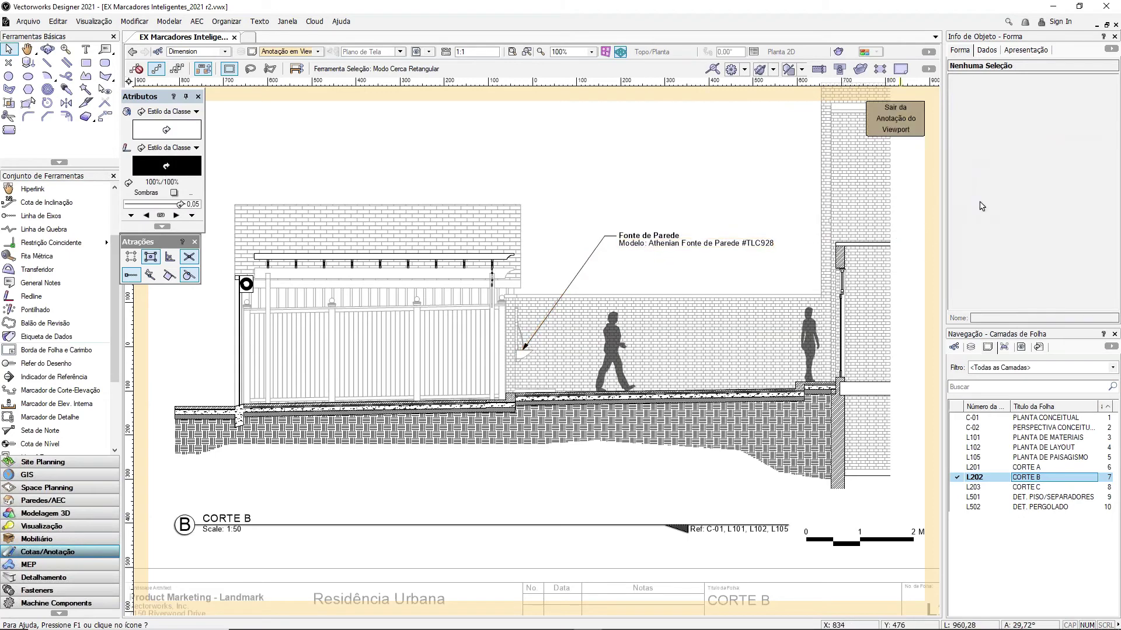
Step: Activate the Visualização design layer and check the Custom Tags record values of the wall fountain symbol
left_click(970, 348)
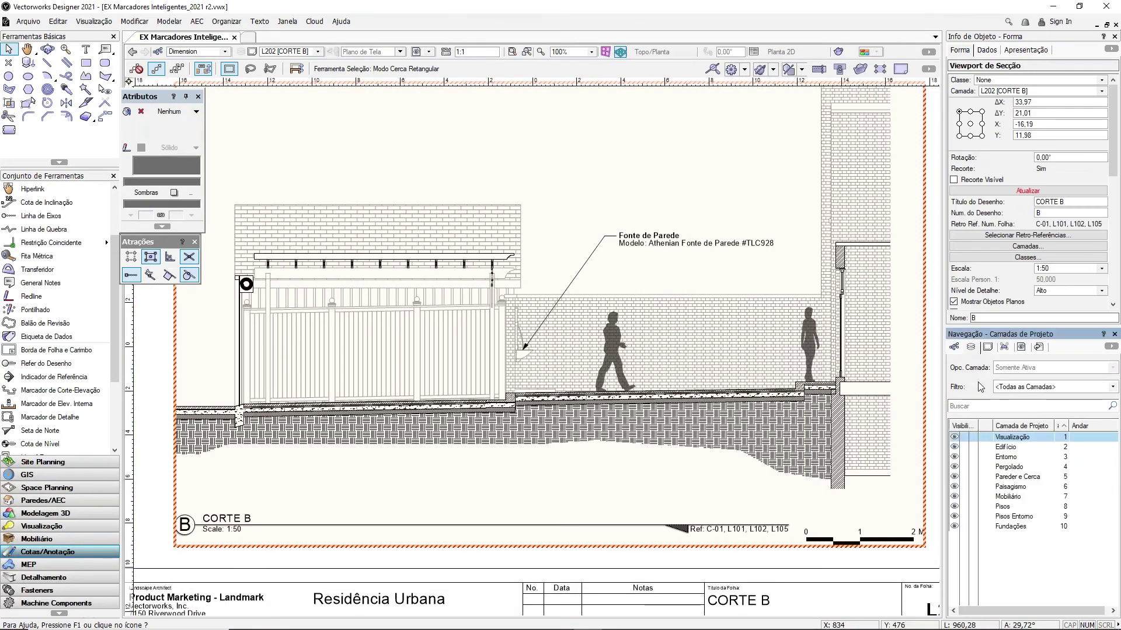
double_click(1005, 438)
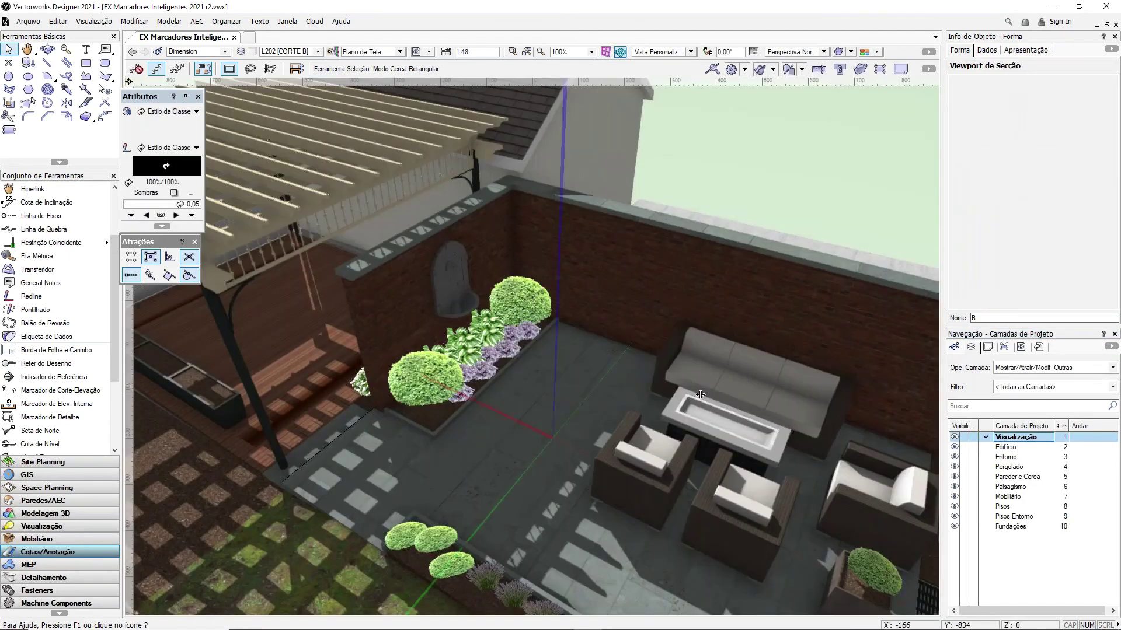
left_click(449, 267)
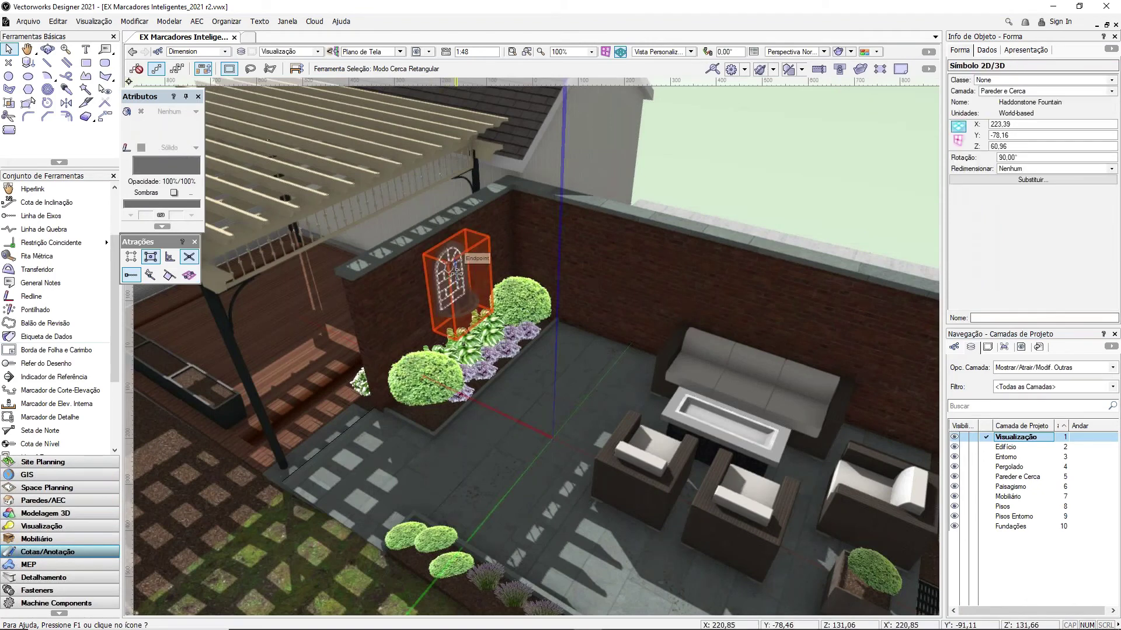
left_click(987, 51)
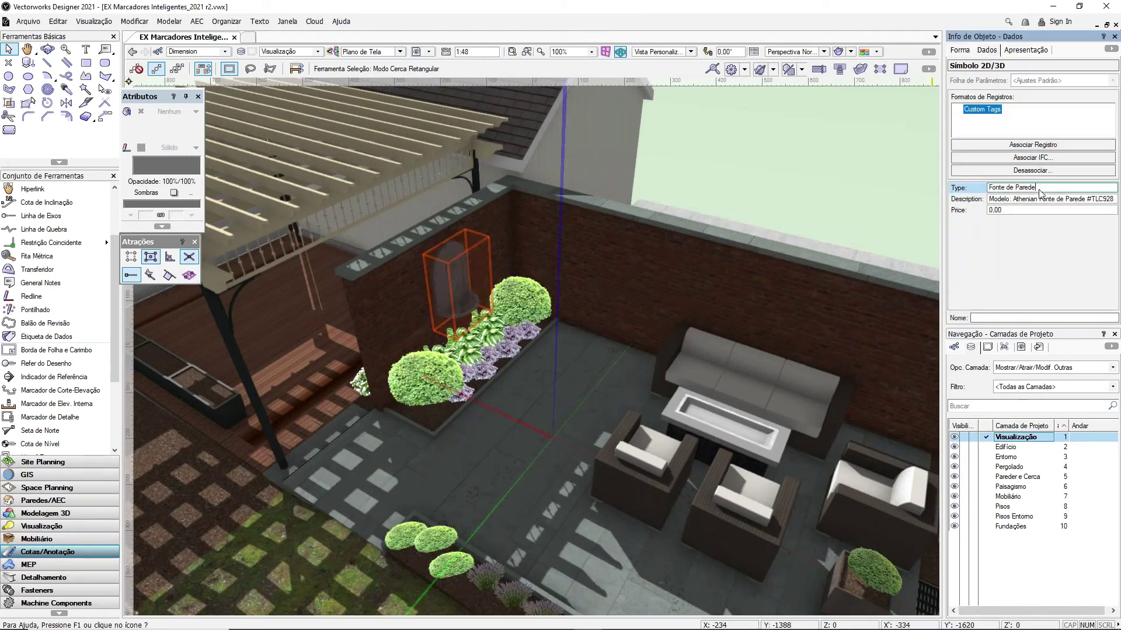
left_click(763, 155)
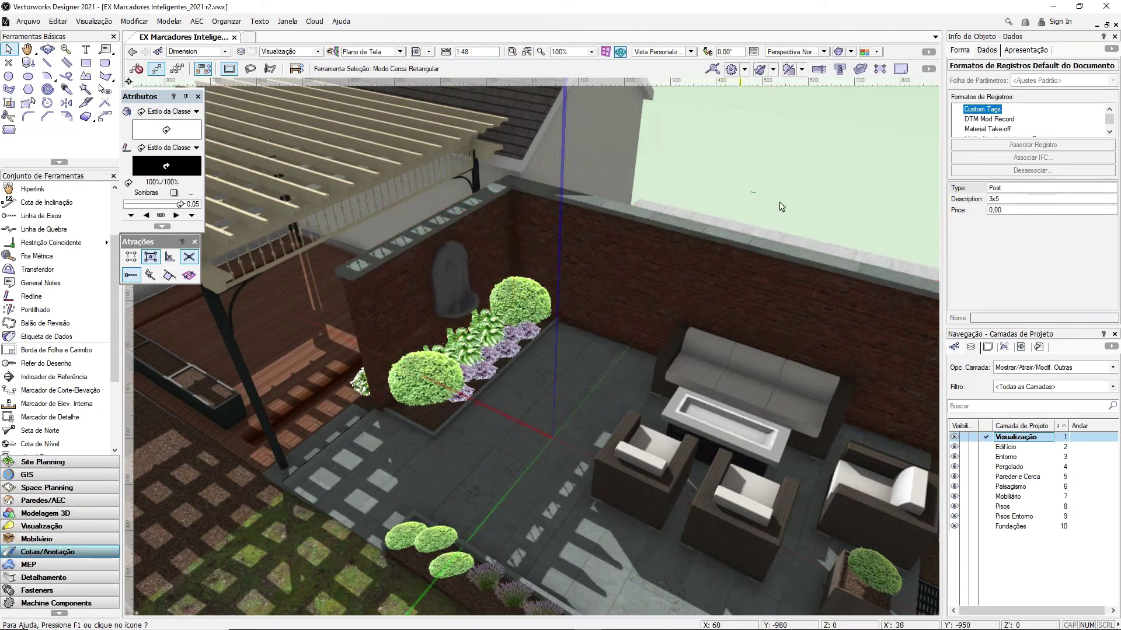
Step: Open sheet C-01 PLANTA CONCEITUAL and step through the following sheets, starting with C-02 PERSPECTIVA CONCEITUAL
left_click(1004, 347)
left_click(1025, 418)
double_click(1026, 417)
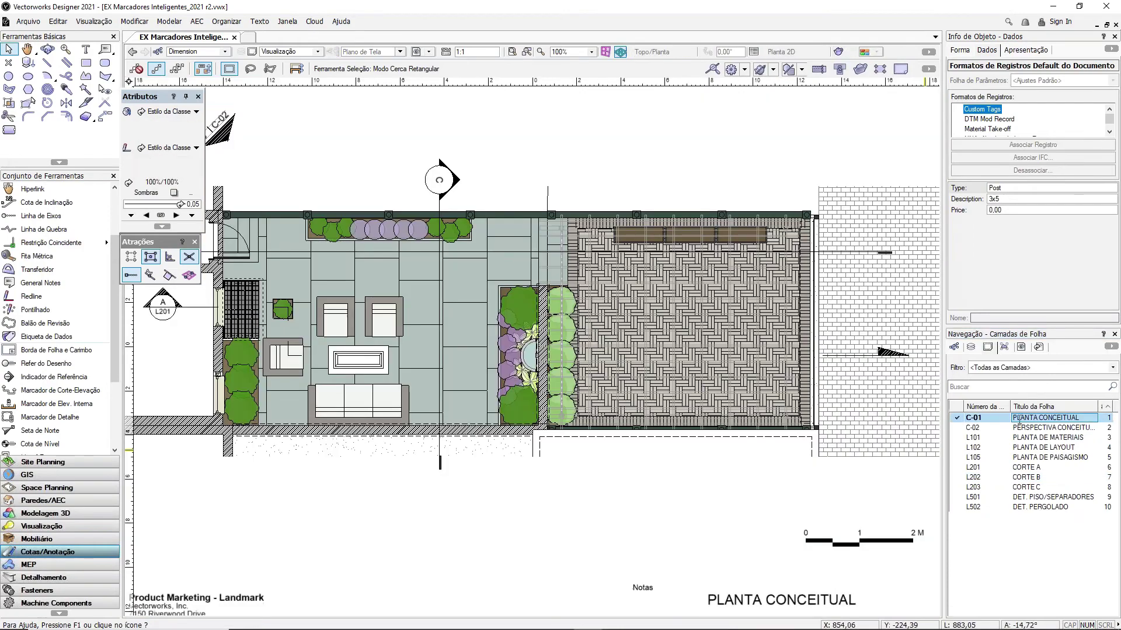
scroll(630, 251, "down", 1)
key("ctrl+Down")
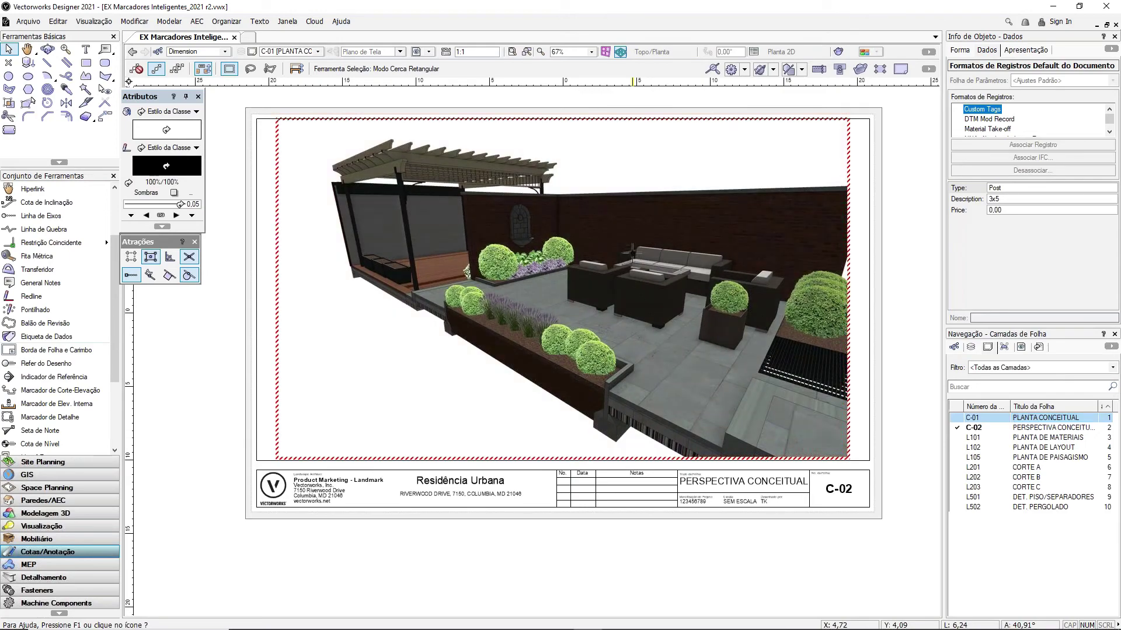
key("ctrl+Down")
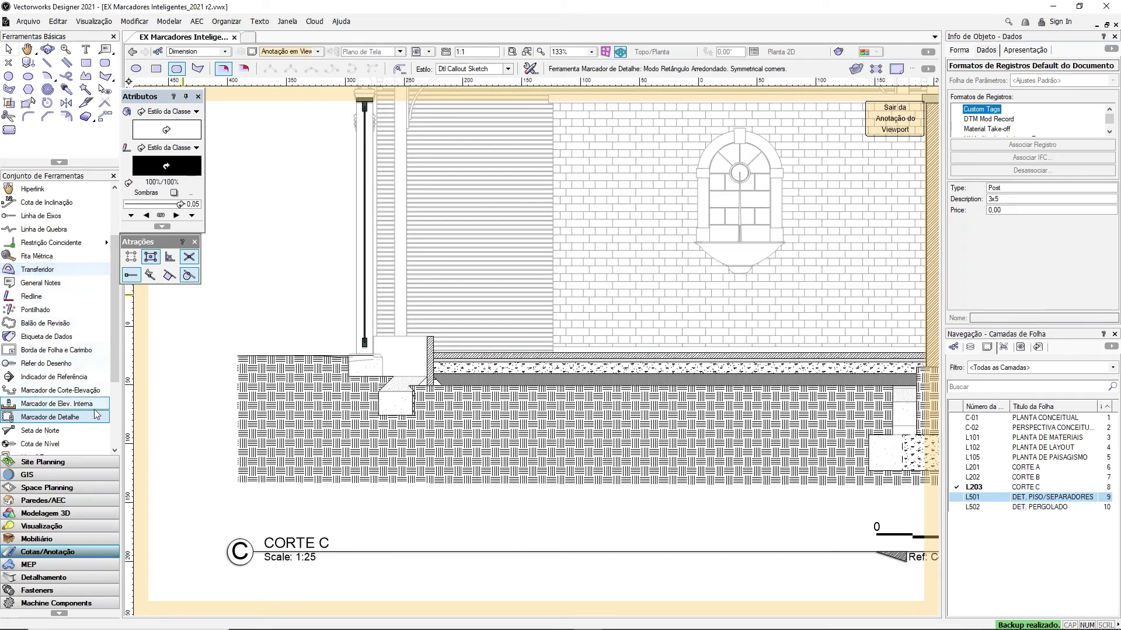
Step: Exit the CORTE C viewport annotations on sheet L203 and reopen them for editing
left_click(76, 420)
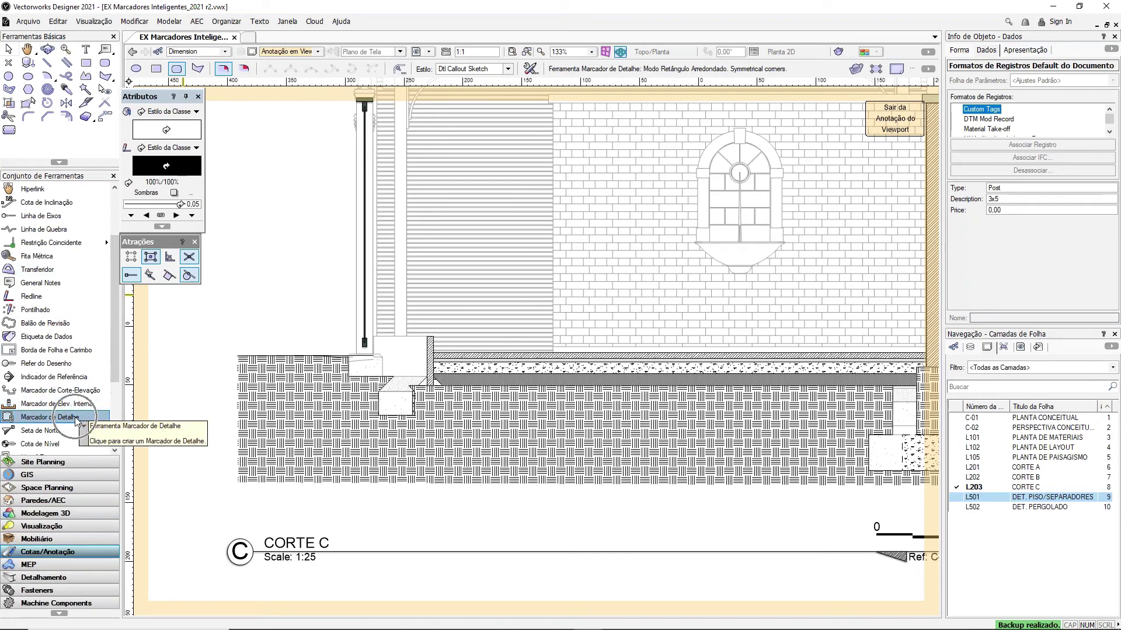
left_click(881, 124)
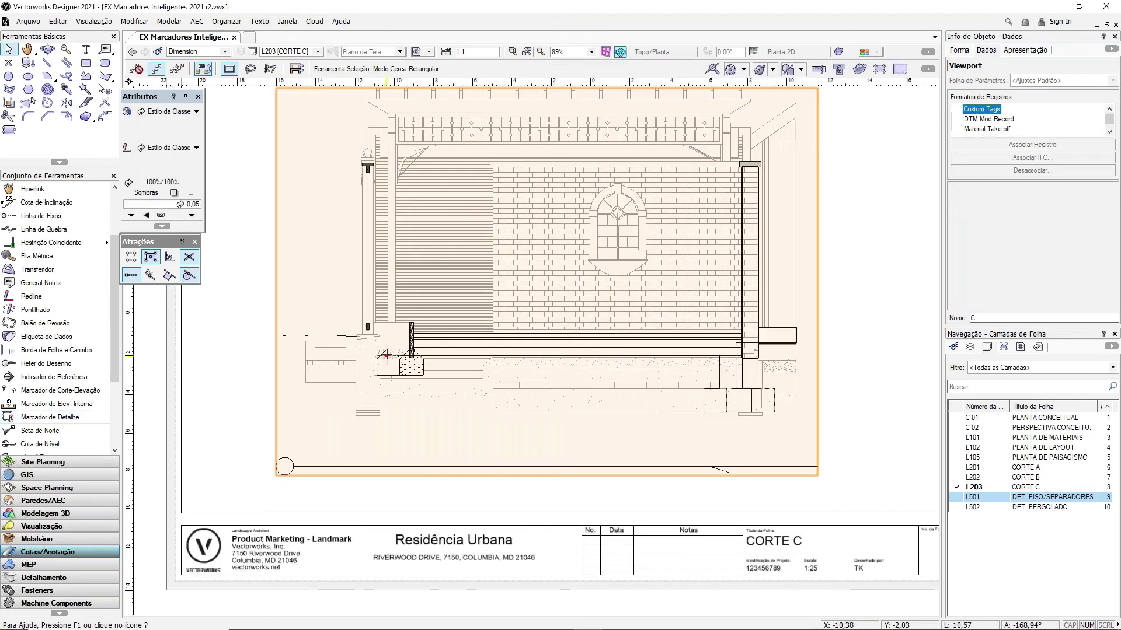
double_click(388, 352)
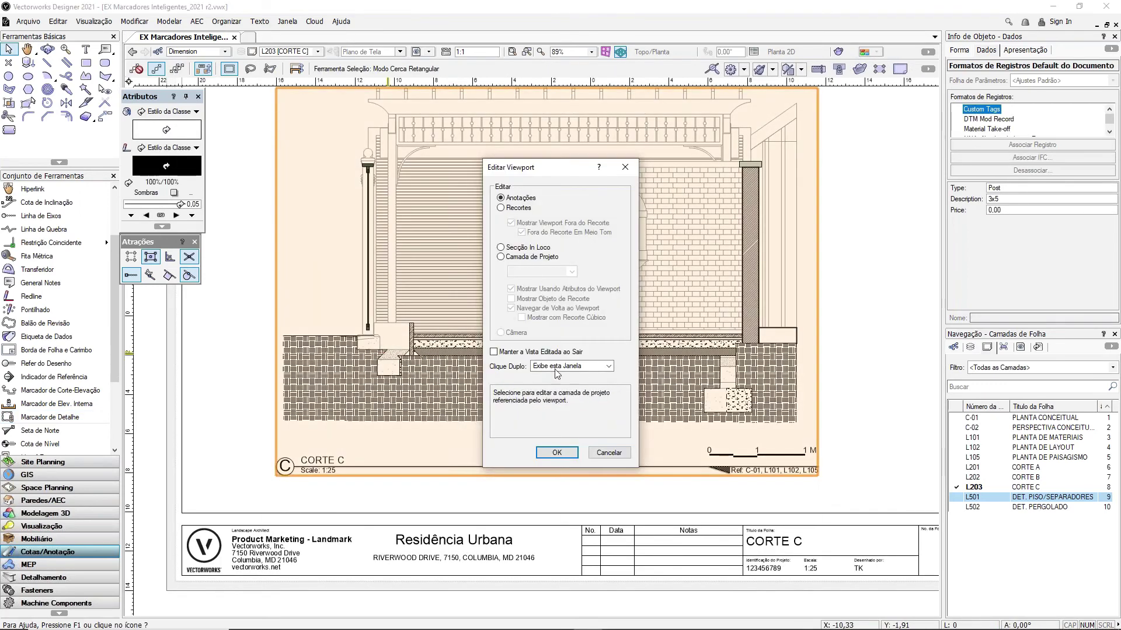
left_click(557, 452)
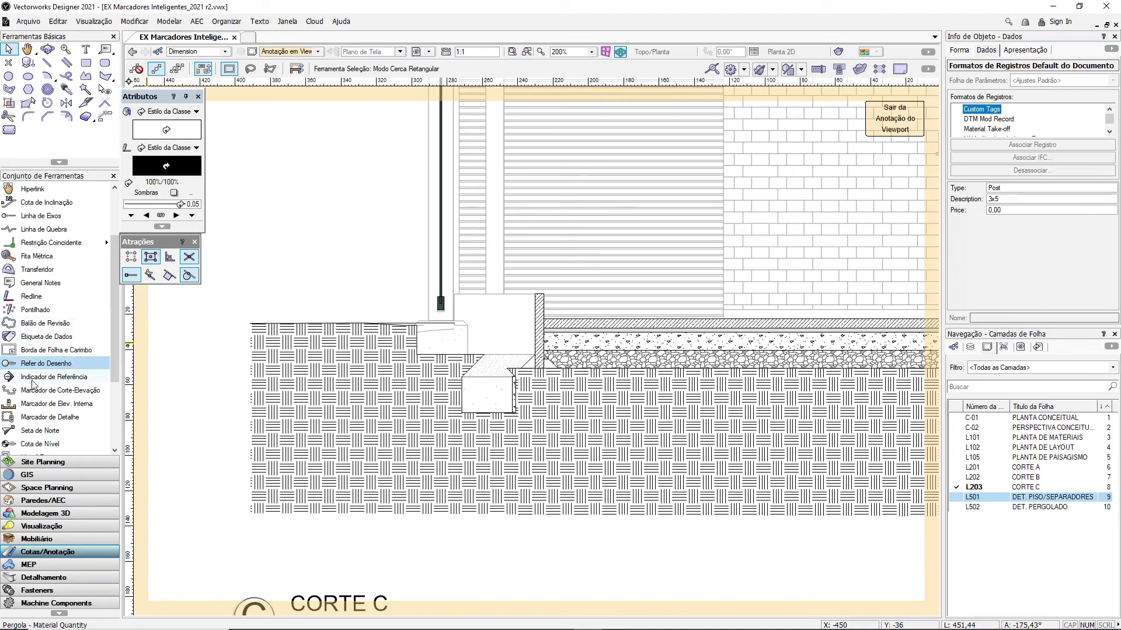
Step: Draw a rounded-rectangle detail marker in the Dtl Callout Sketch style around the footing and curb at the left end of CORTE C
left_click(33, 418)
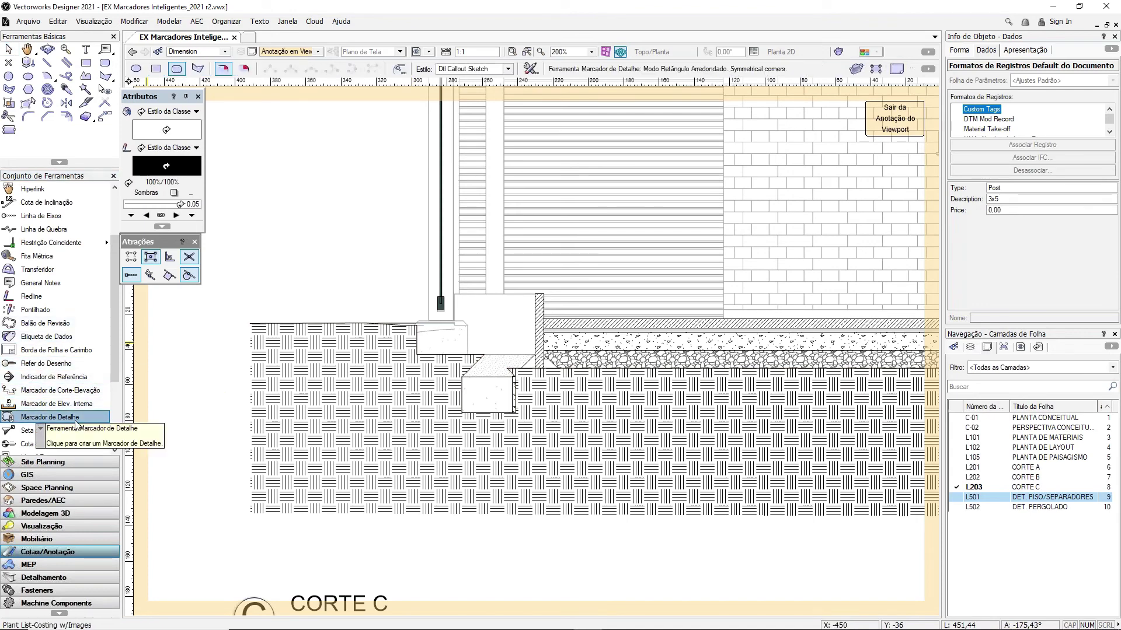
left_click(576, 236)
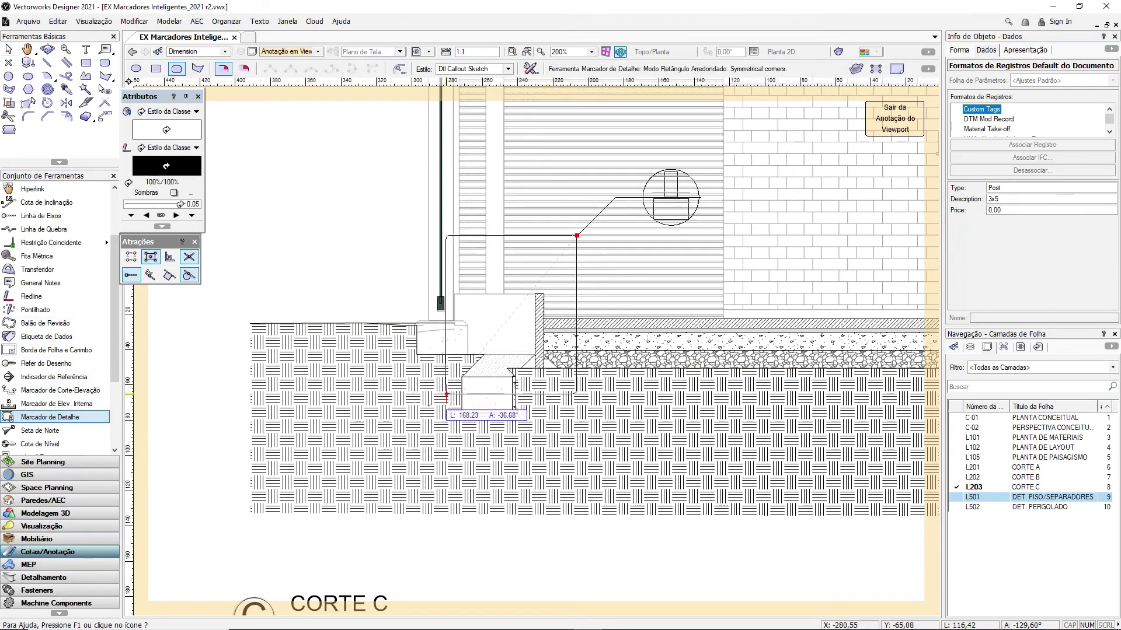
left_click(385, 445)
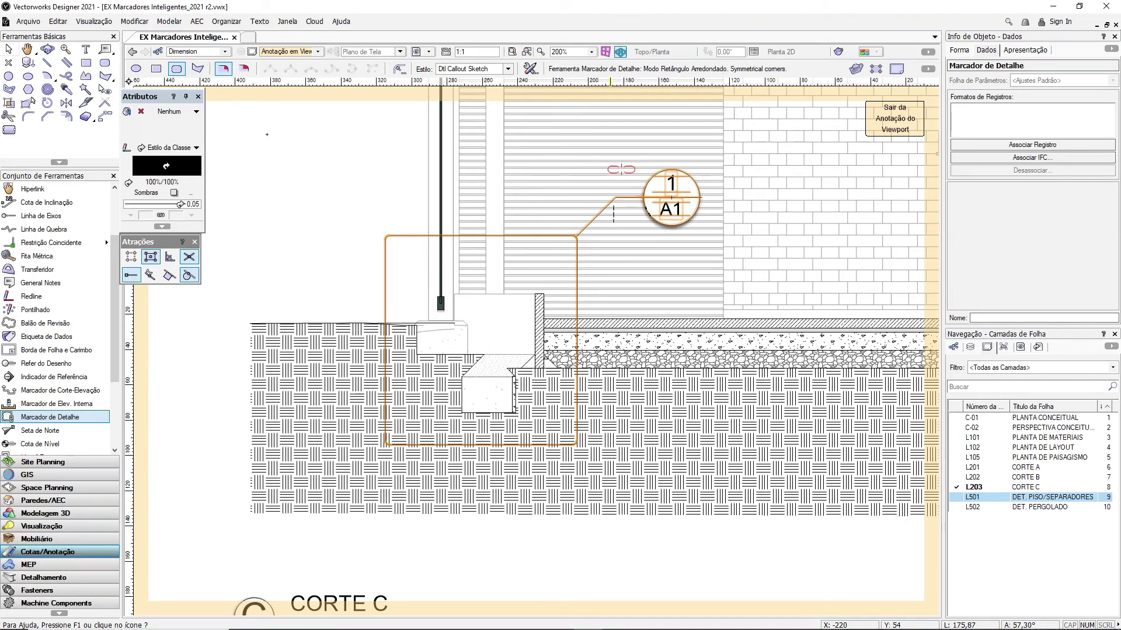
Step: Move the detail marker's bubble to the blank area left of the section and show the marker's shape properties
left_click(8, 49)
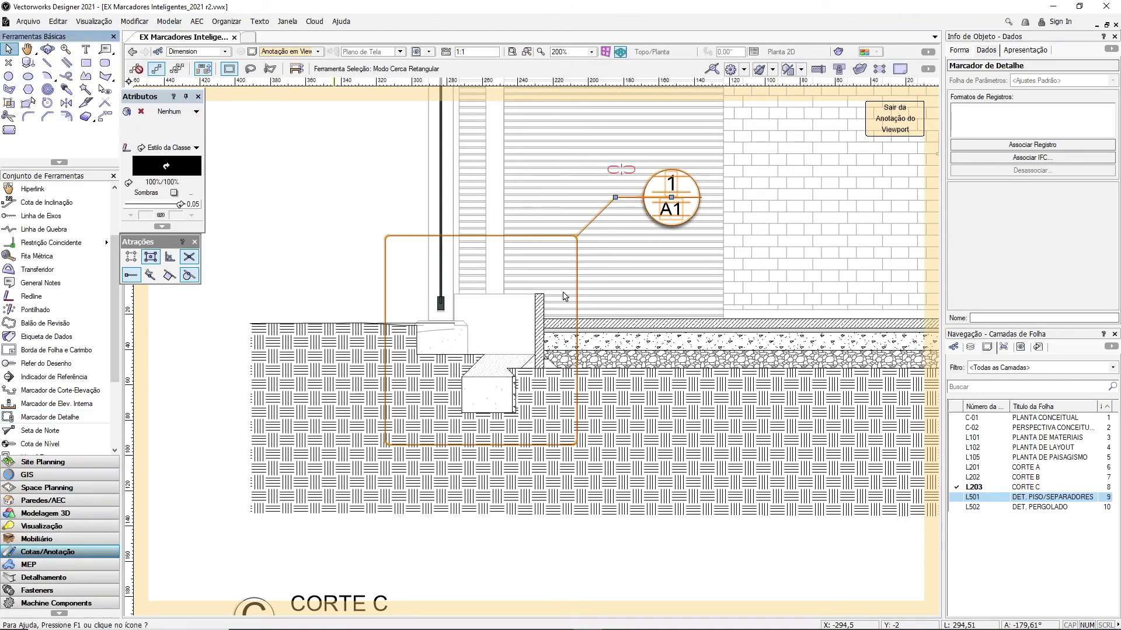
mouse_move(671, 197)
left_mouse_down()
mouse_move(345, 187)
mouse_move(544, 182)
mouse_move(616, 199)
mouse_move(361, 230)
mouse_move(347, 194)
mouse_move(306, 181)
left_mouse_up()
scroll(392, 292, "down", 2)
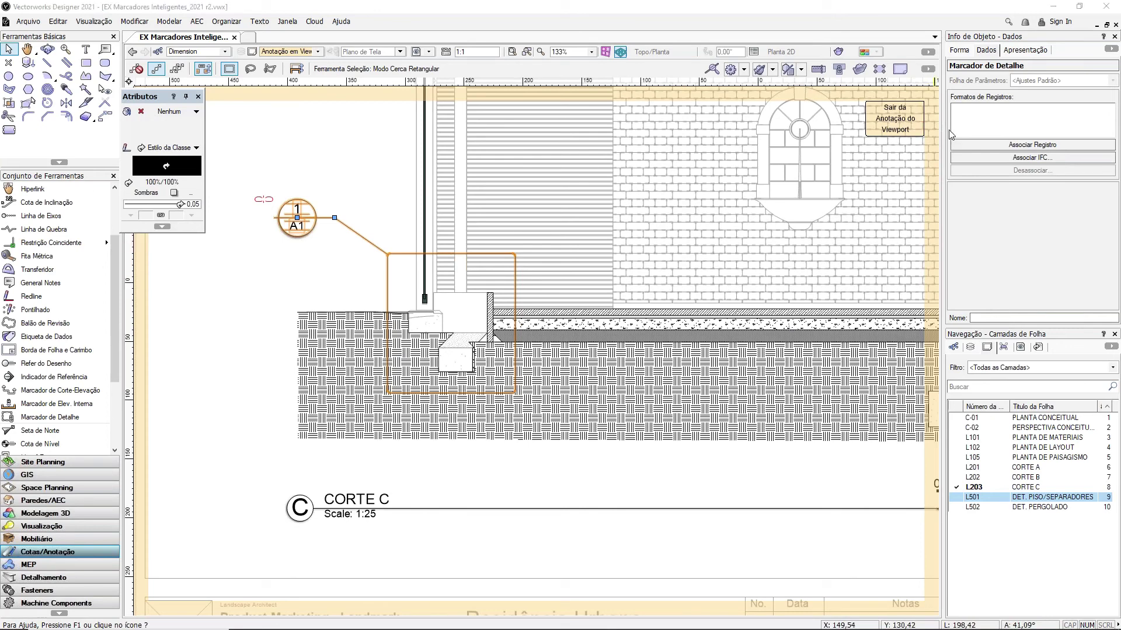
left_click(957, 52)
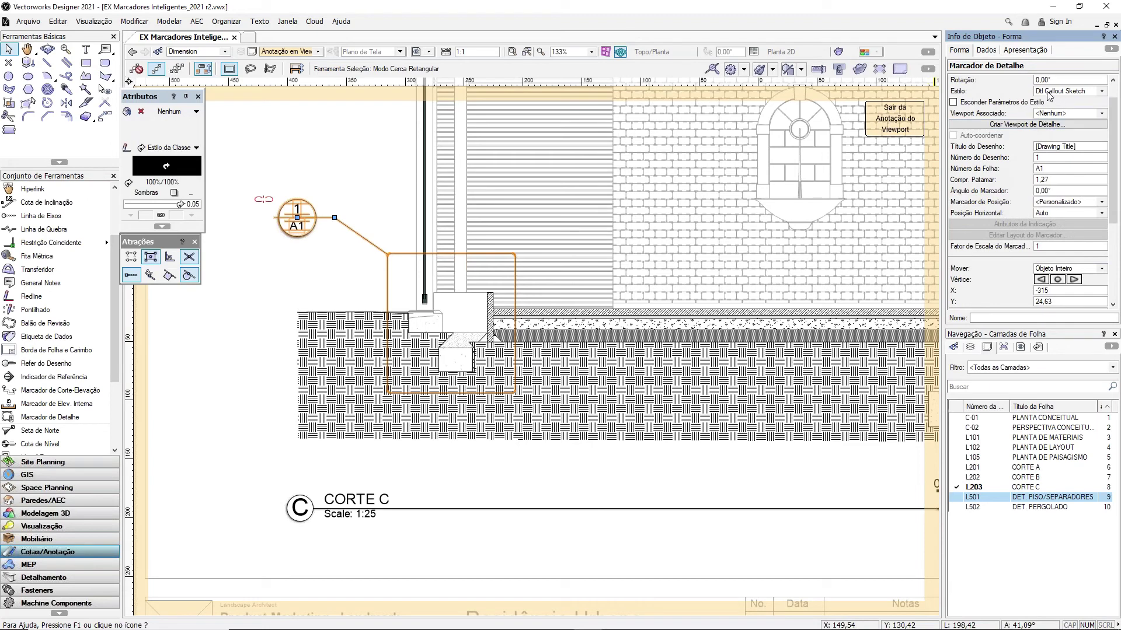
Step: Review the detail marker's Dtl Callout Sketch style settings, leaving the style as it is
left_click(1047, 94)
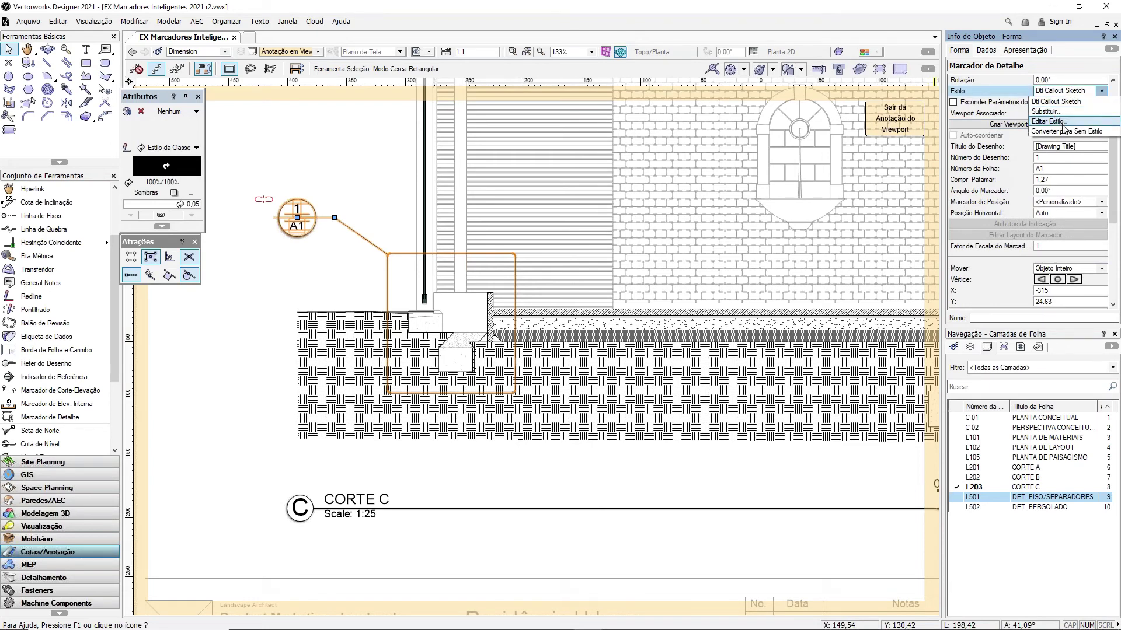
key("Return")
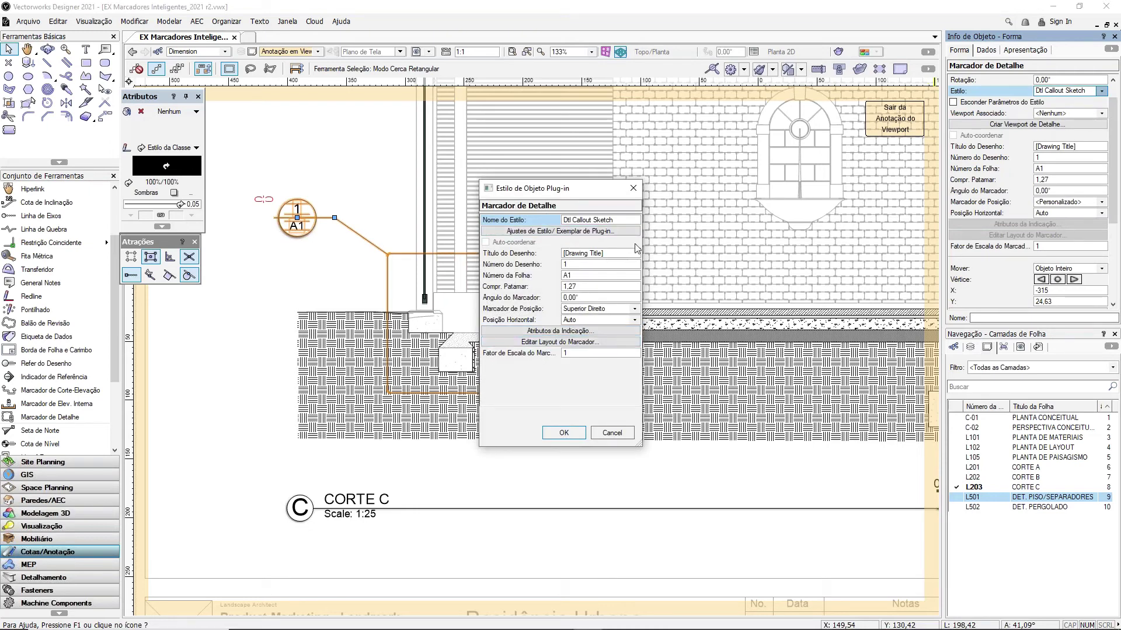
key("Return")
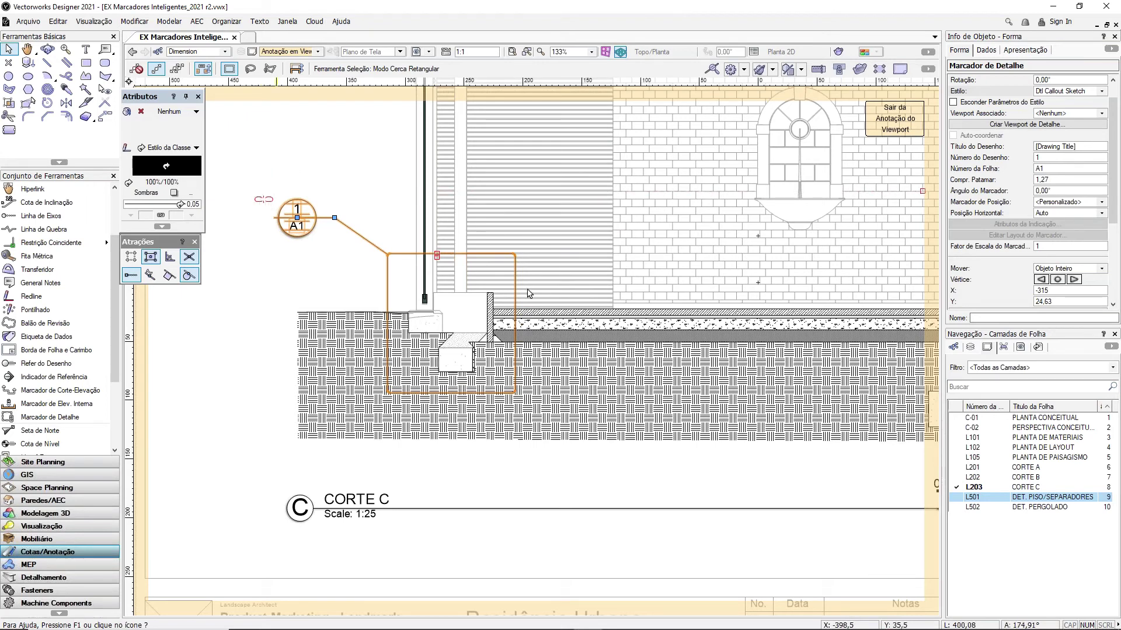
Step: Create a detail viewport from the marker on sheet L501 DET. PISO/SEPARADORES with the drawing title Detalhe Exemplo
left_click(1004, 125)
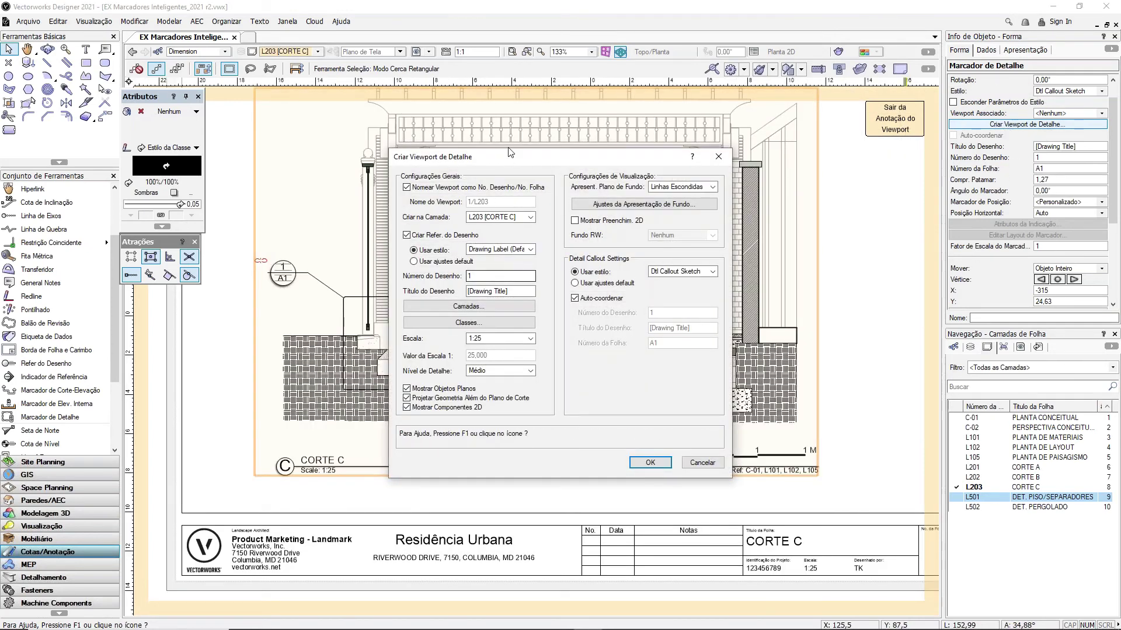
left_click_drag(510, 153, 521, 114)
left_click(529, 179)
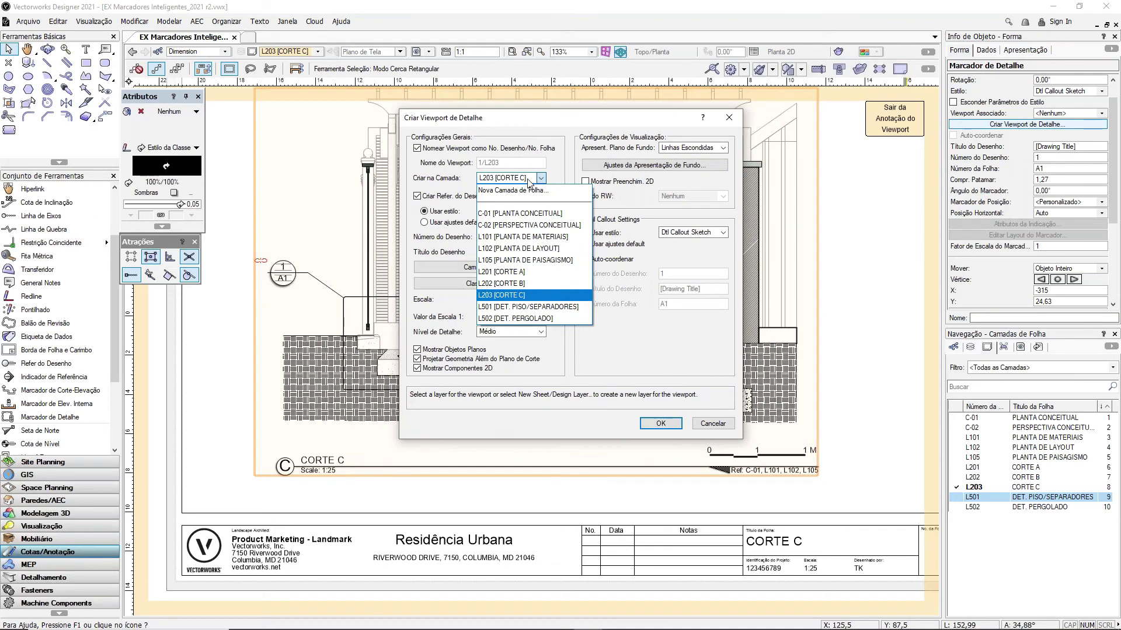
left_click(553, 309)
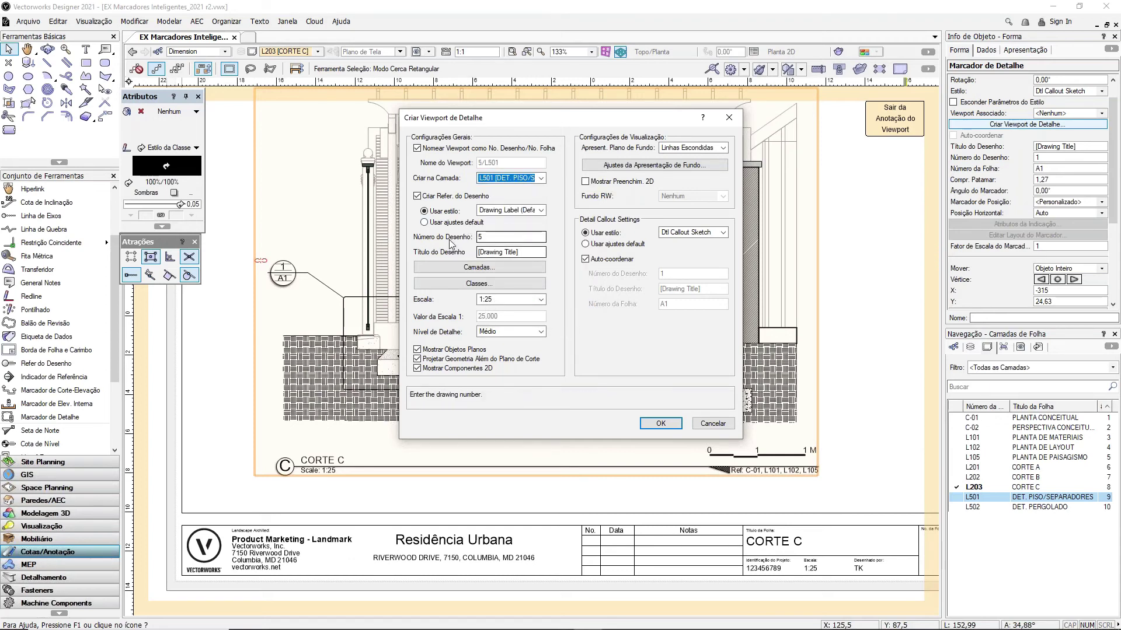
left_click(490, 235)
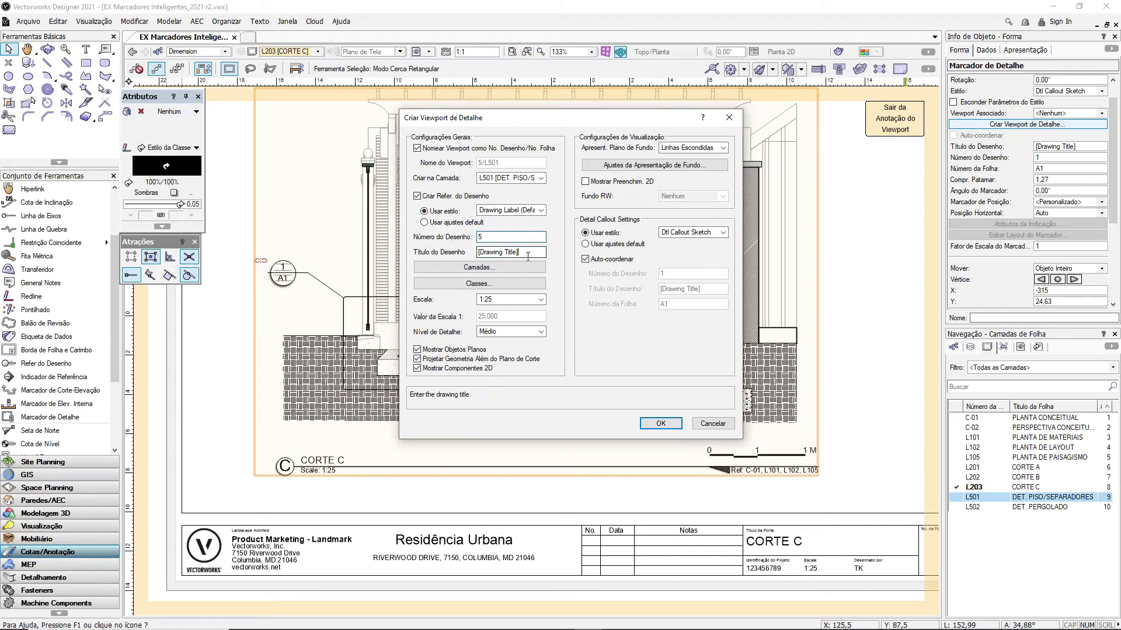
key("Tab")
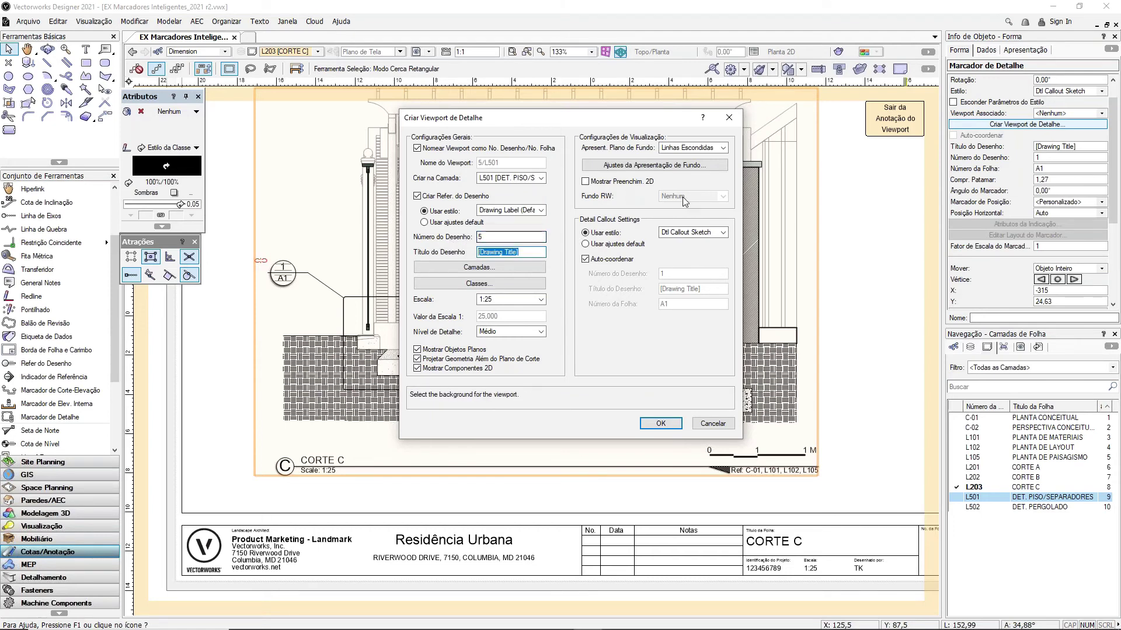
type("Detalhe Exemplo")
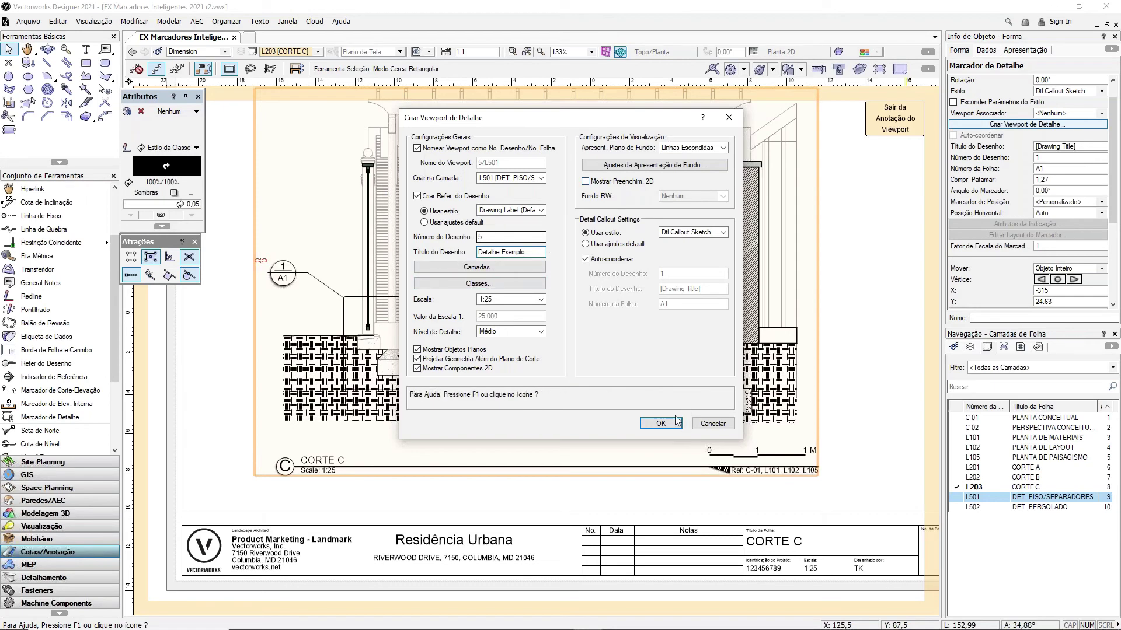
key("Return")
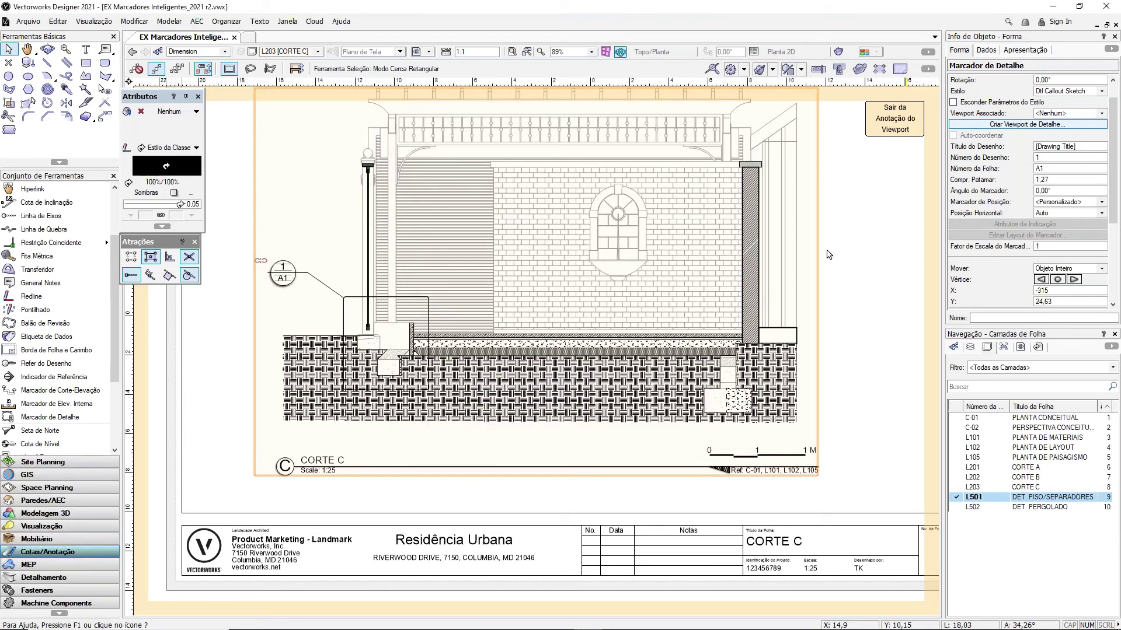
Step: Move the new detail viewport to the blank area right of the CERCA PRIVATIVA detail on sheet L501
left_click_drag(618, 313, 812, 312)
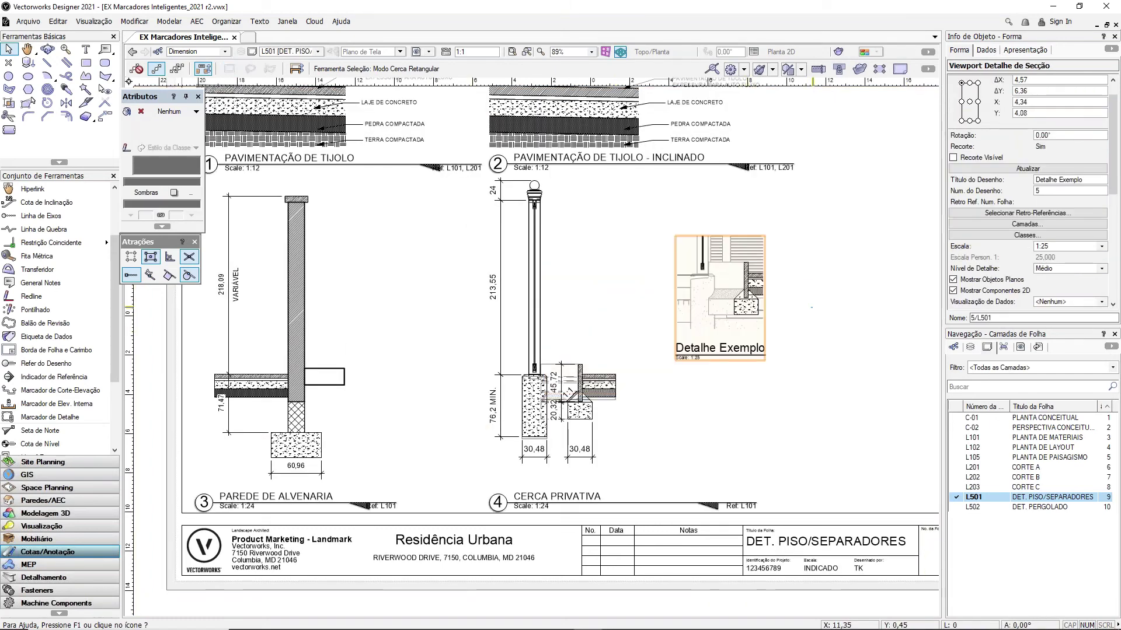
left_click(812, 311)
scroll(812, 312, "up", 4)
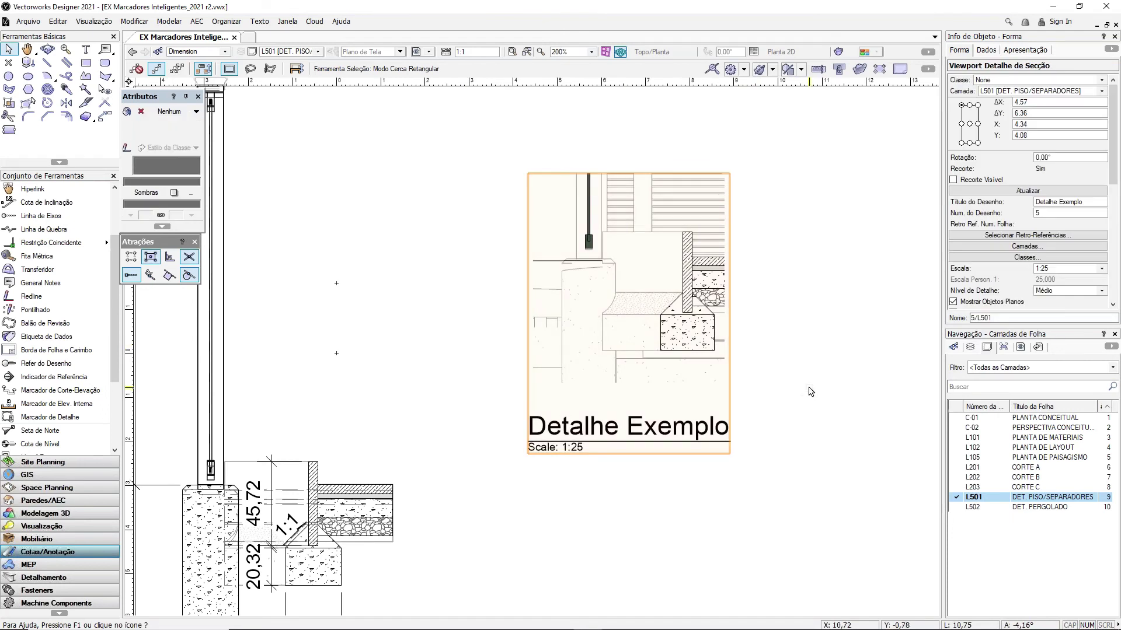
Step: Make the Detalhe Exemplo viewport's crop outline visible, update the viewport and clear the selection
scroll(992, 150, "down", 2)
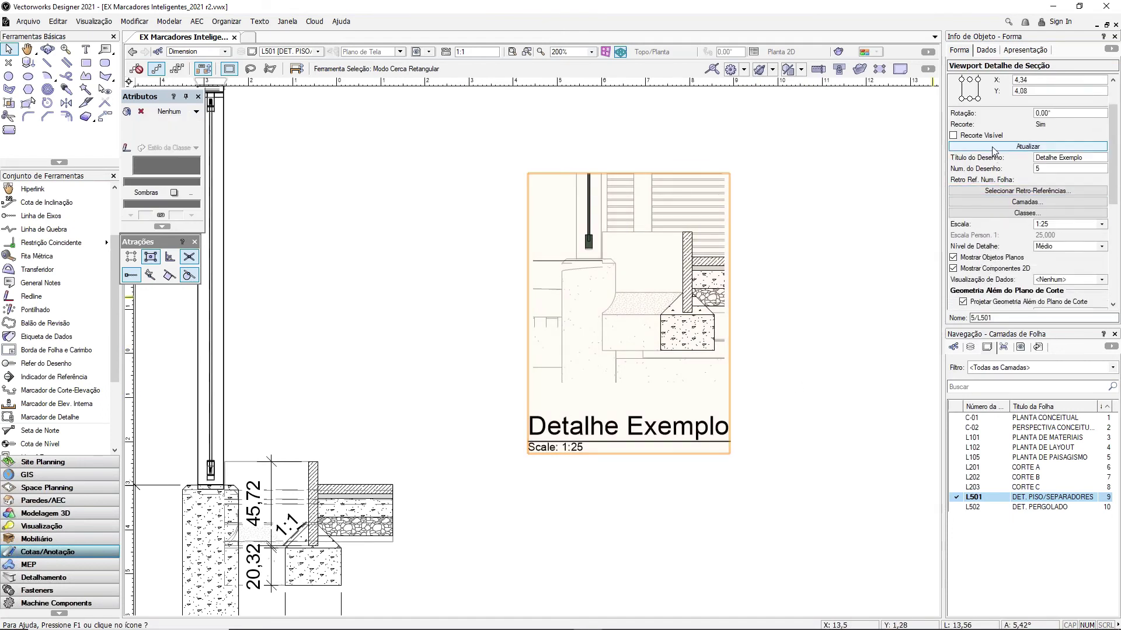
left_click(953, 135)
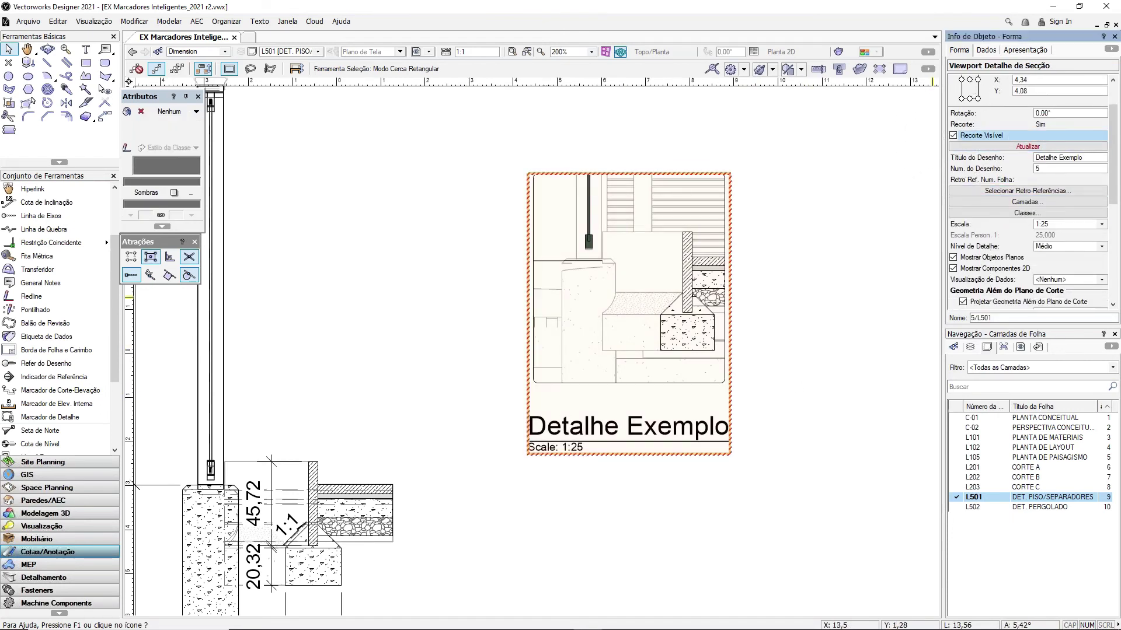
left_click(753, 374)
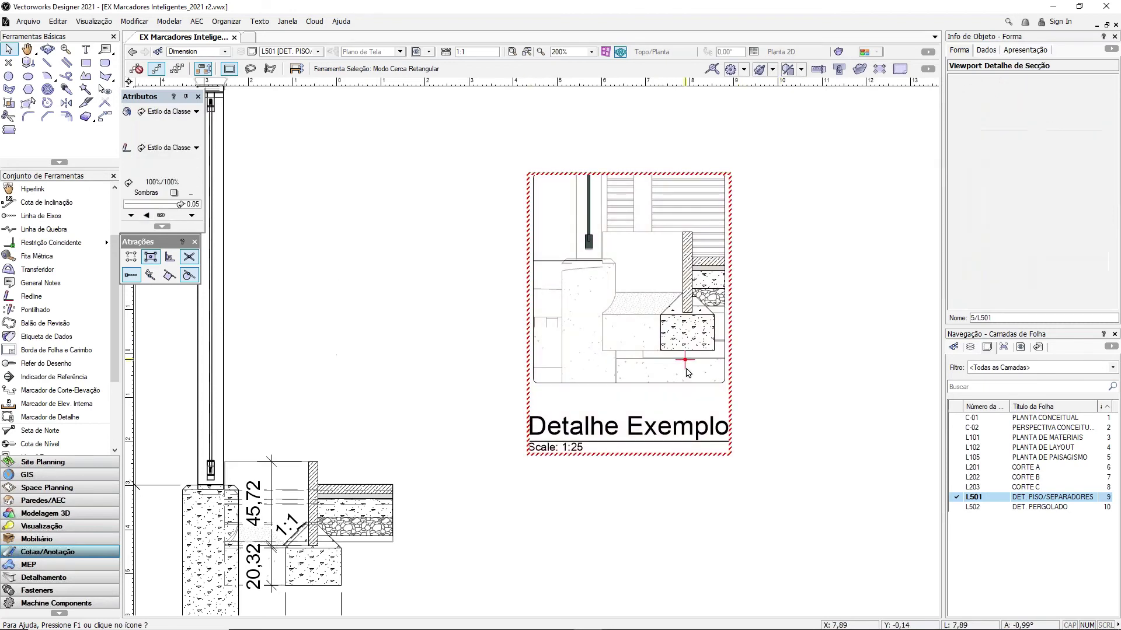
left_click(693, 383)
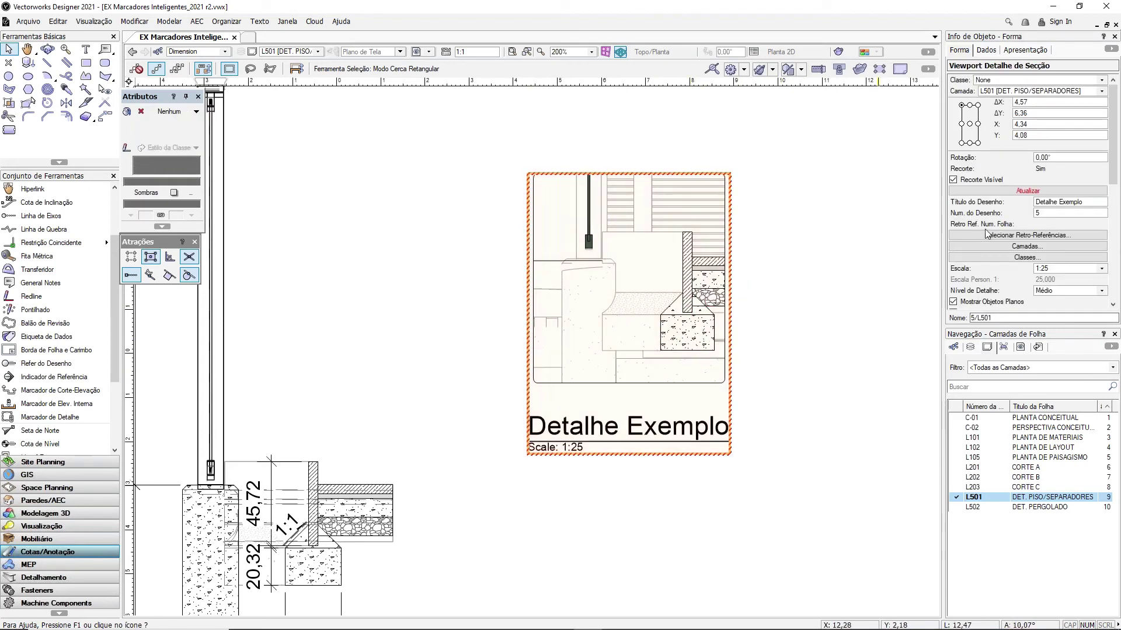
left_click(1036, 189)
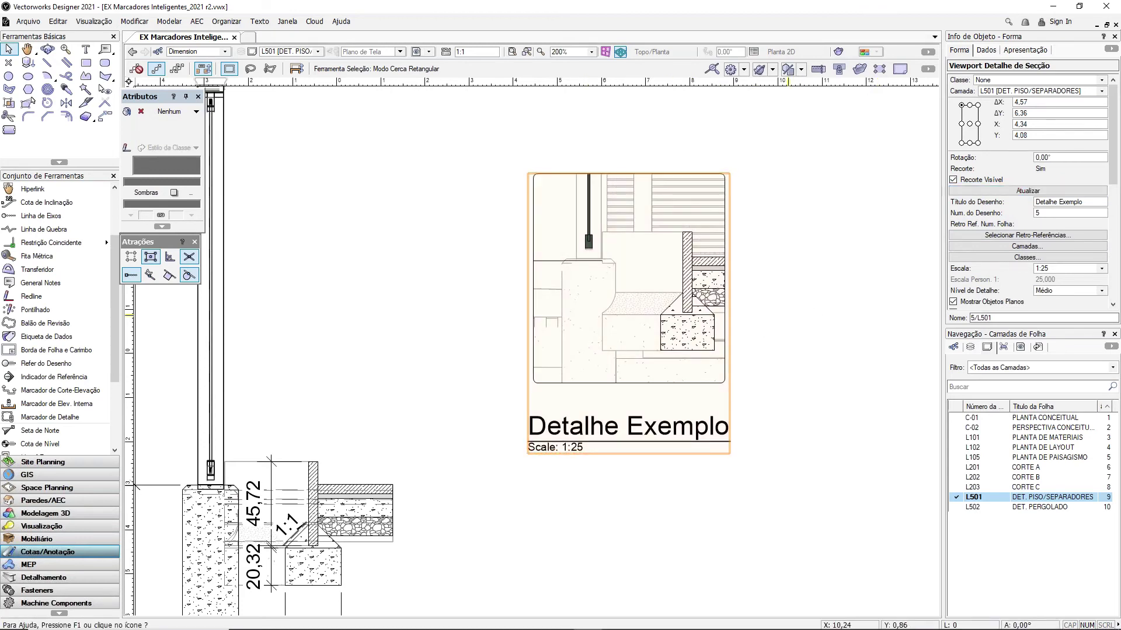
key("Escape")
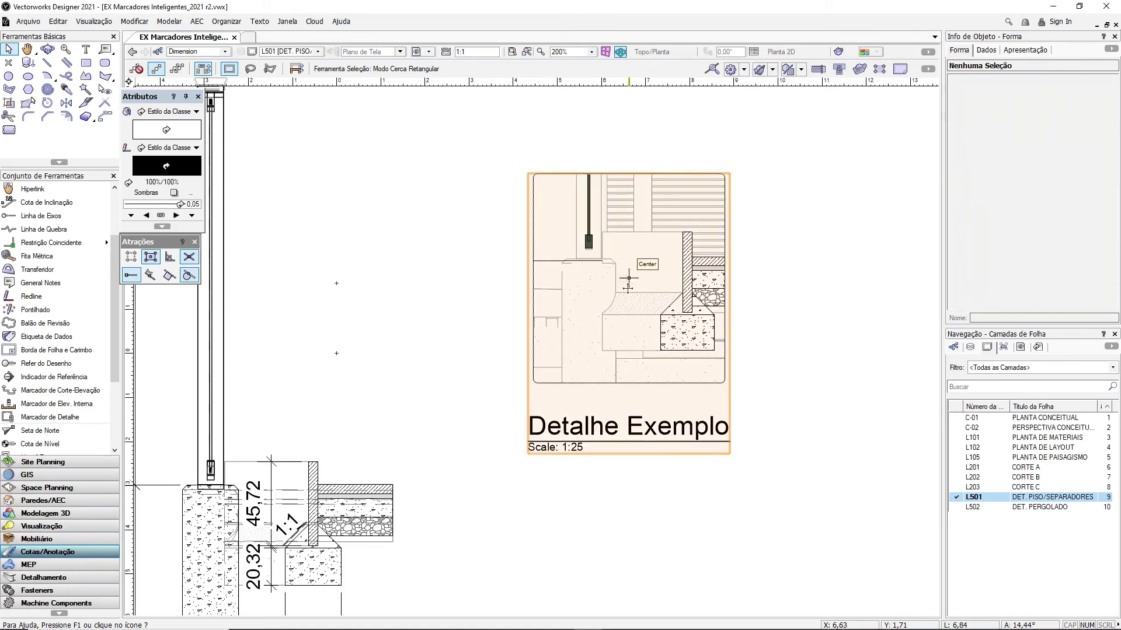
Step: Examine the Detalhe Exemplo viewport, its title and its scale beside the other details on sheet L501
scroll(631, 293, "down", 5)
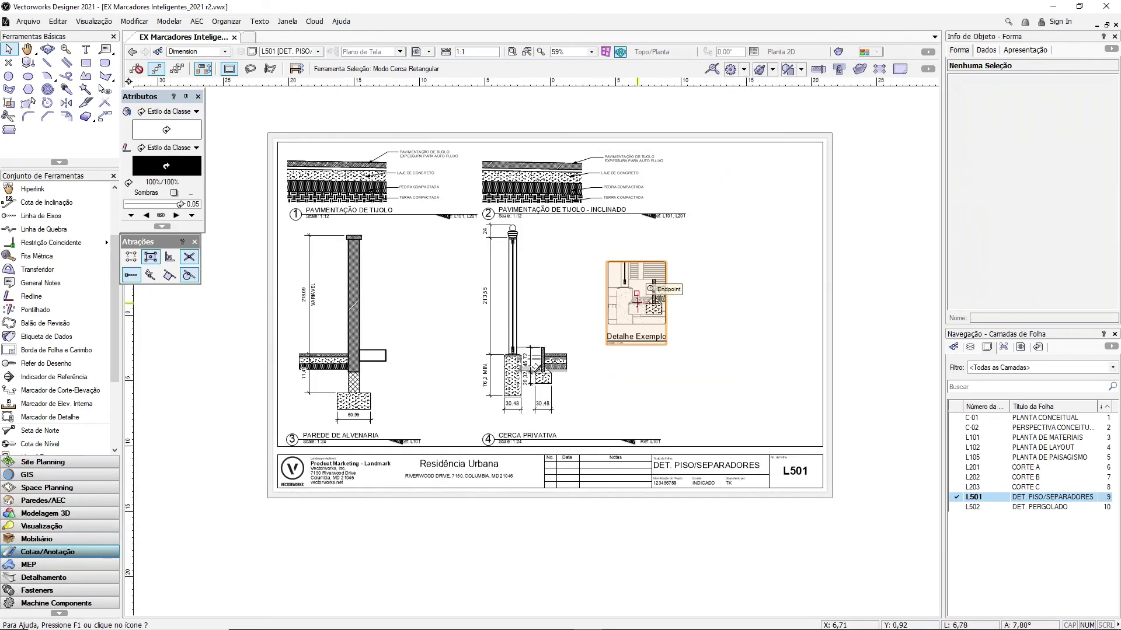
scroll(580, 293, "up", 2)
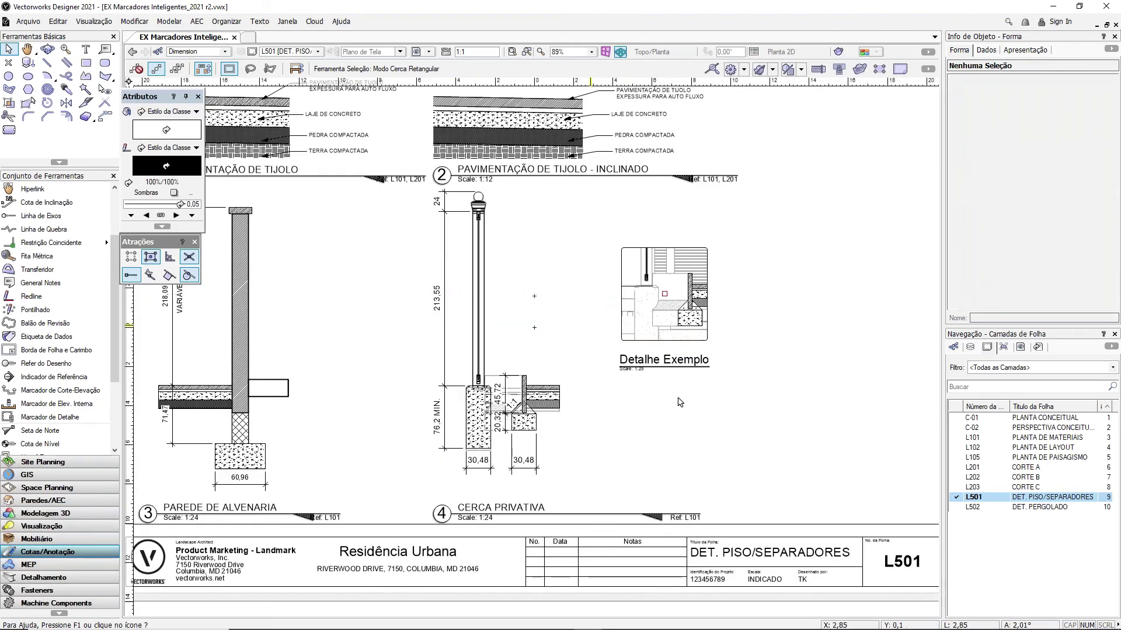
scroll(718, 348, "up", 2)
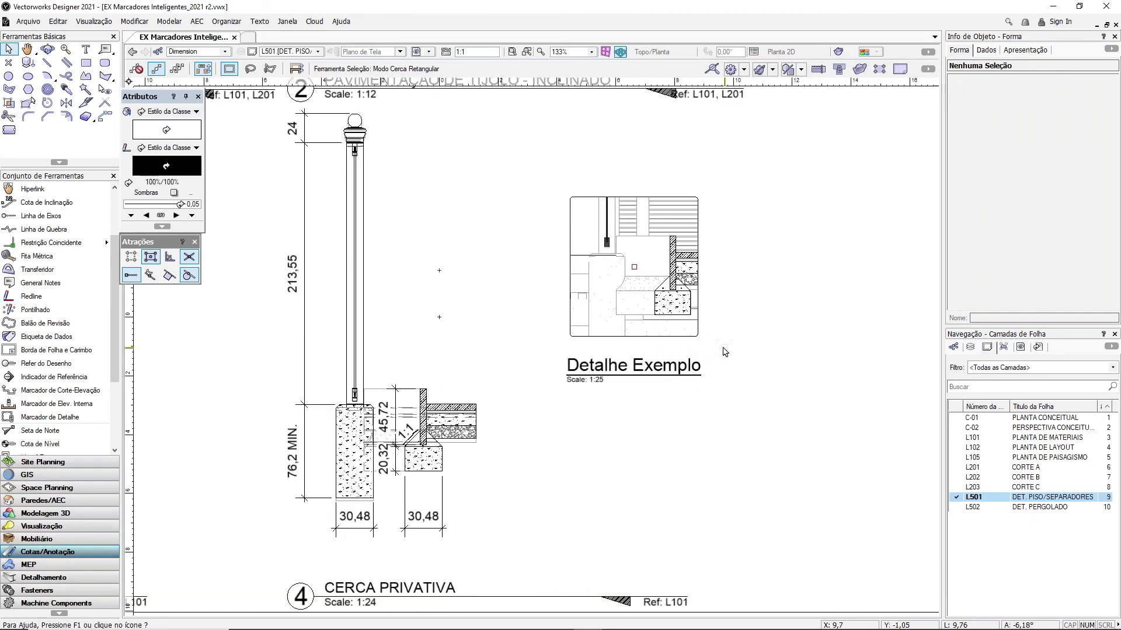
scroll(686, 356, "up", 2)
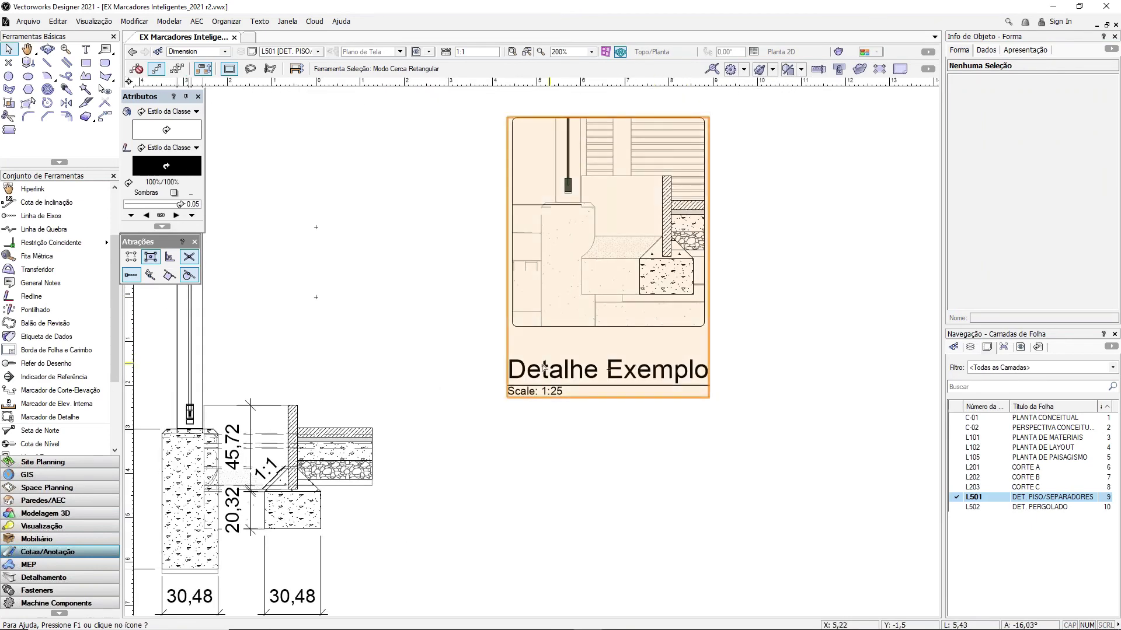
left_click(544, 368)
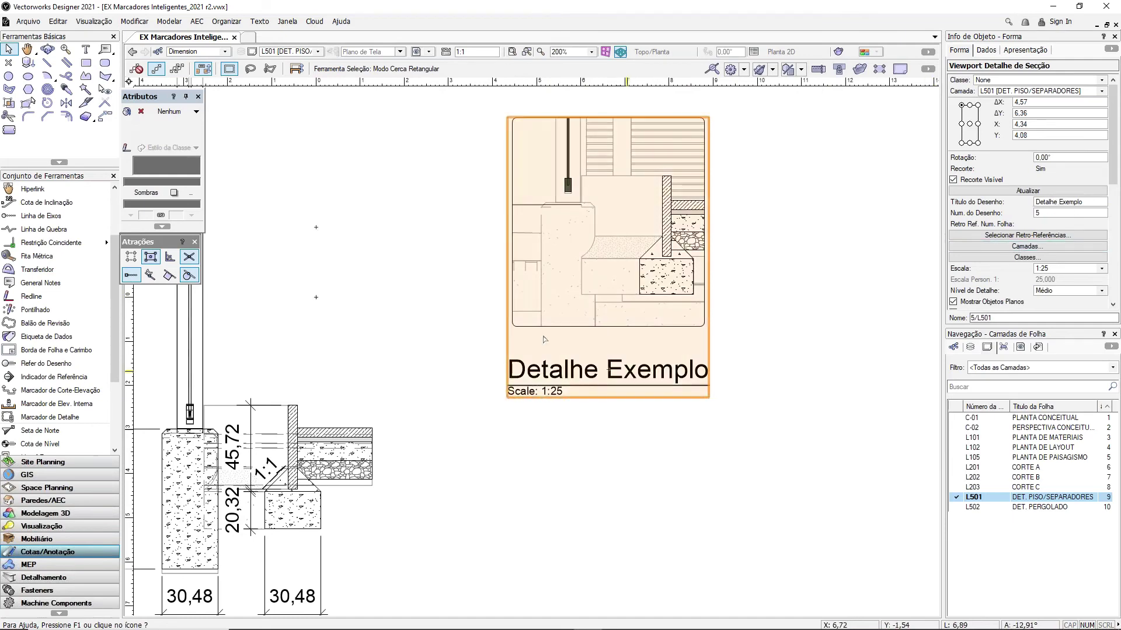
scroll(513, 329, "down", 2)
scroll(507, 350, "up", 2)
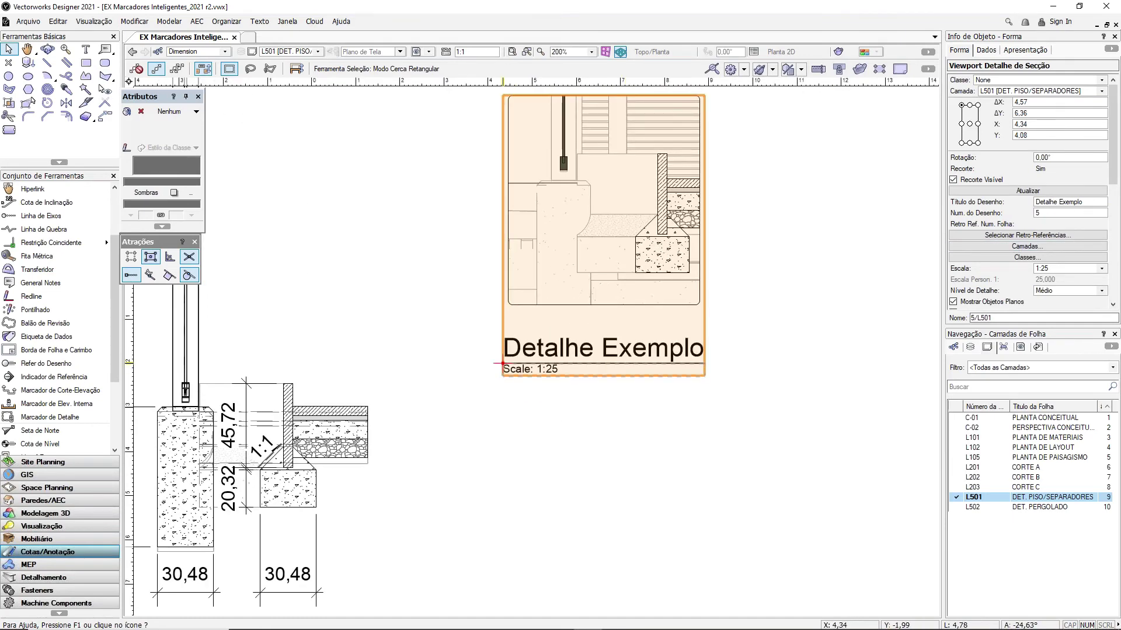
scroll(533, 361, "down", 3)
left_click(679, 349)
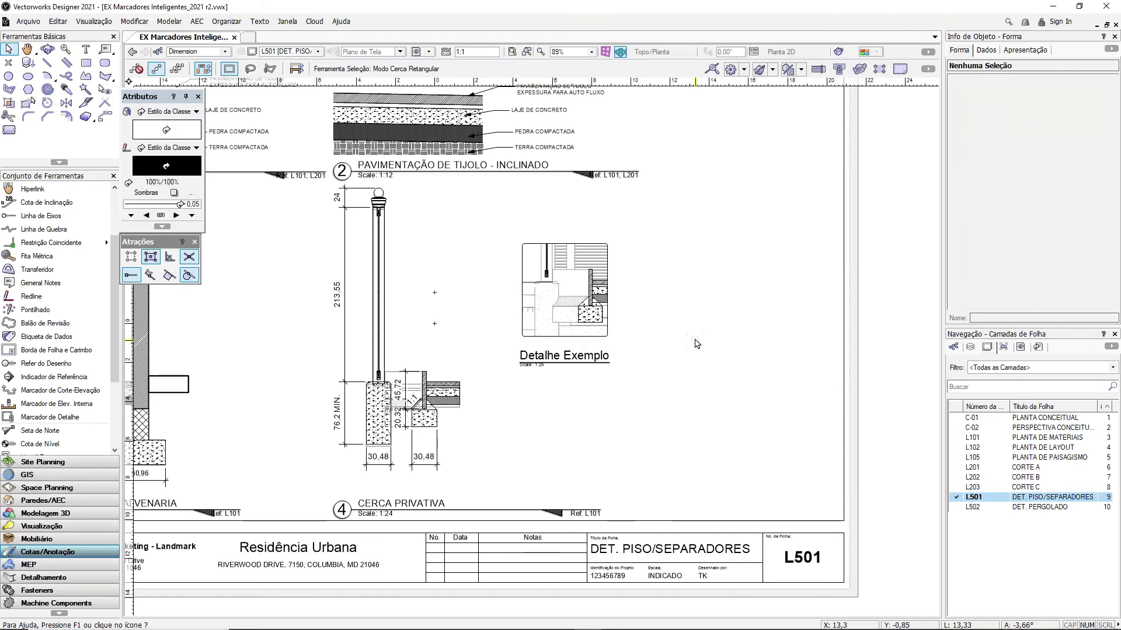
Step: Open sheet L203 CORTE C and enter the section viewport's annotations
double_click(1025, 487)
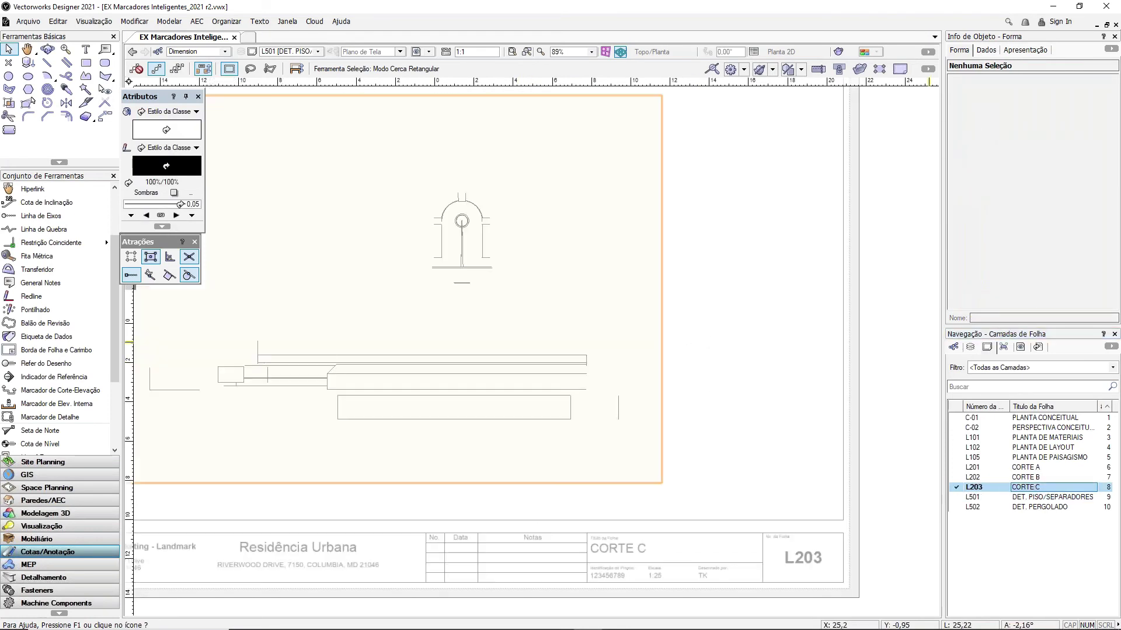
left_click(534, 328)
scroll(535, 328, "down", 2)
scroll(324, 290, "up", 2)
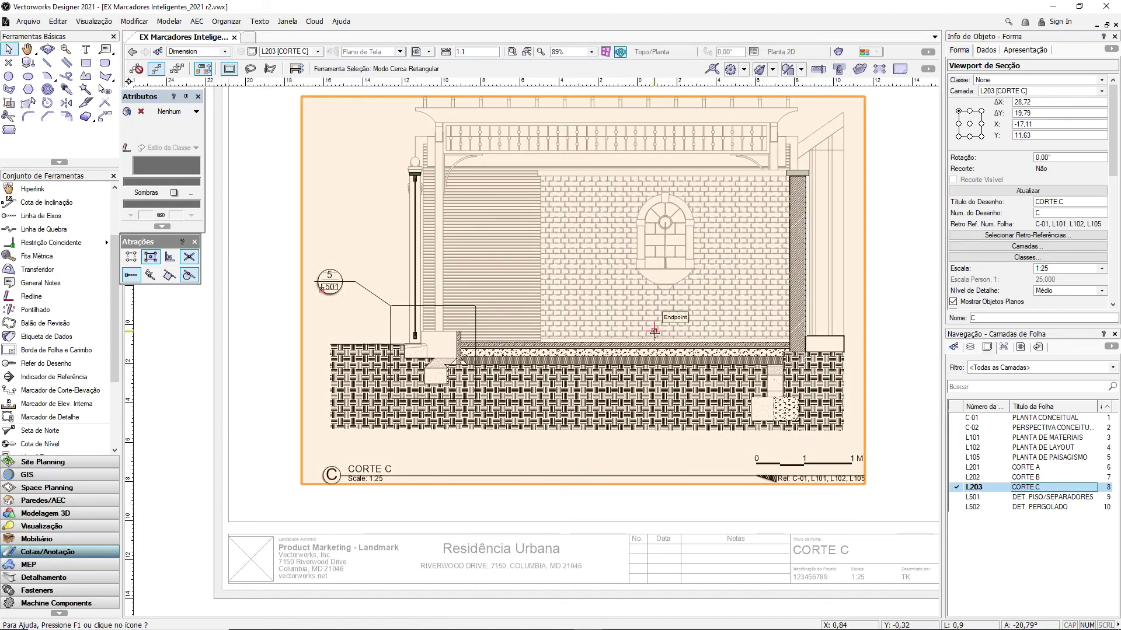
double_click(744, 334)
Step: Check the detail marker's drawing number, sheet number and linked viewport in the CORTE C annotations
scroll(592, 298, "up", 4)
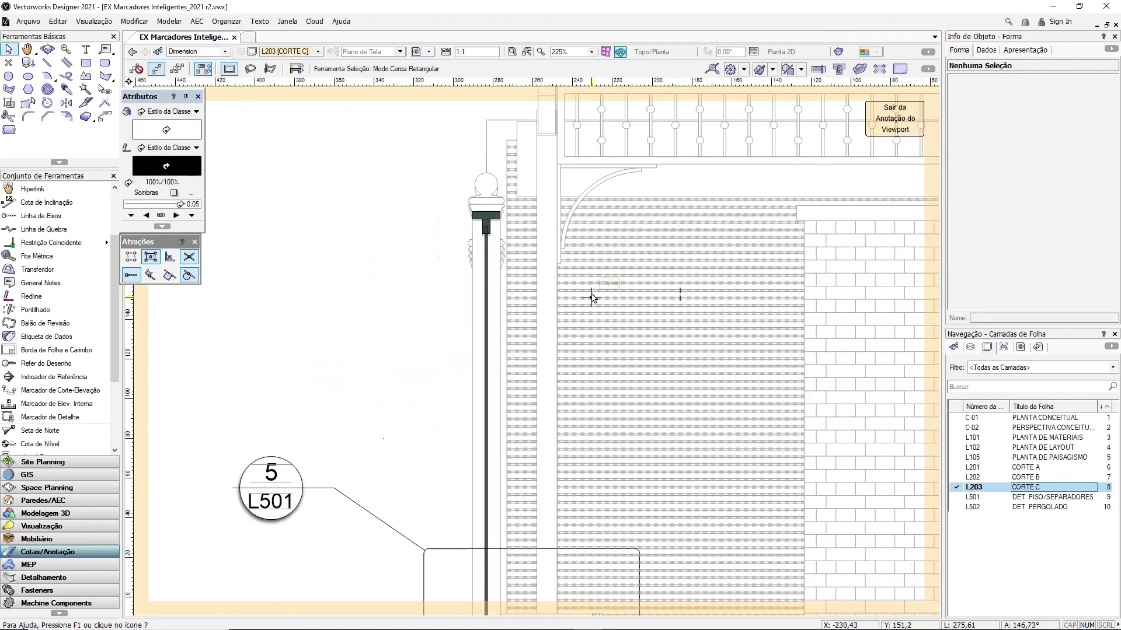
scroll(591, 297, "down", 4)
scroll(445, 356, "up", 2)
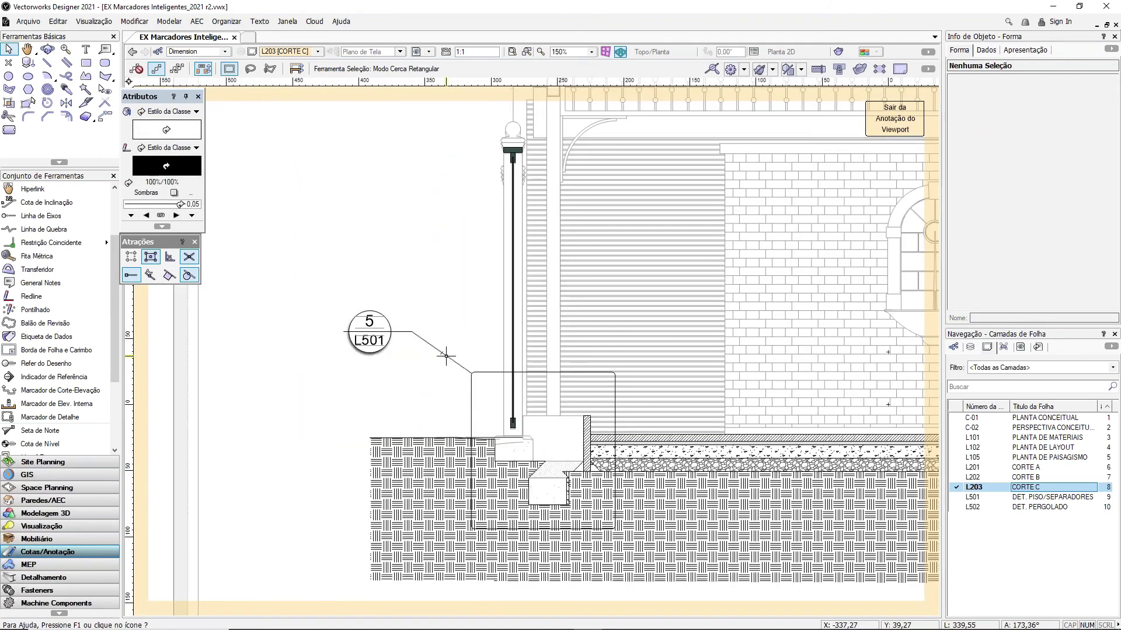
left_click(446, 355)
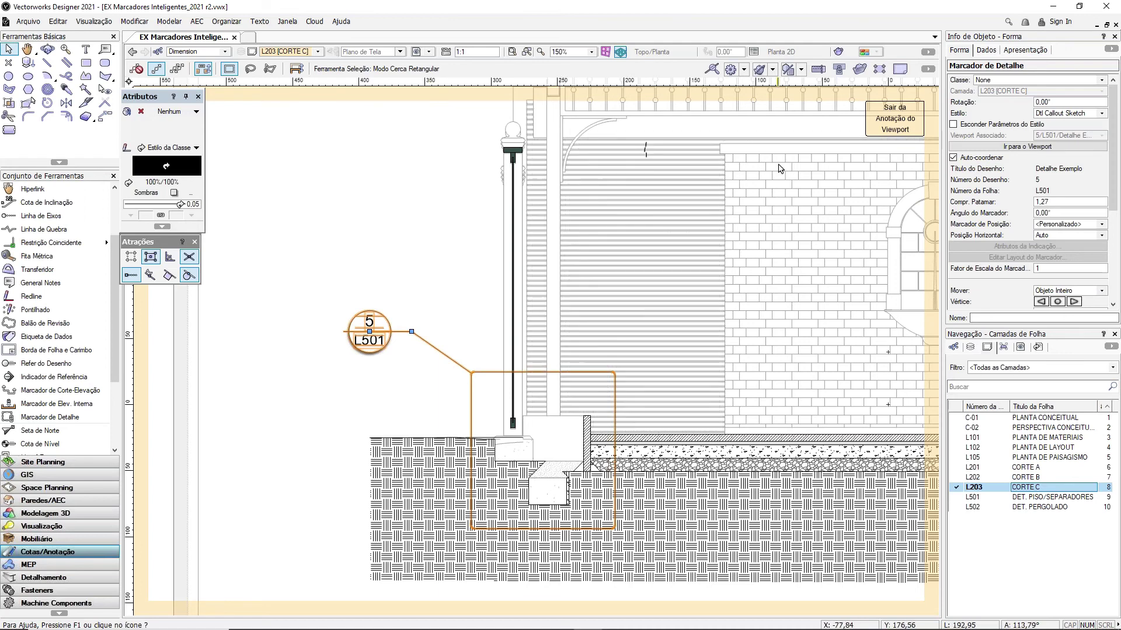
left_click(497, 330)
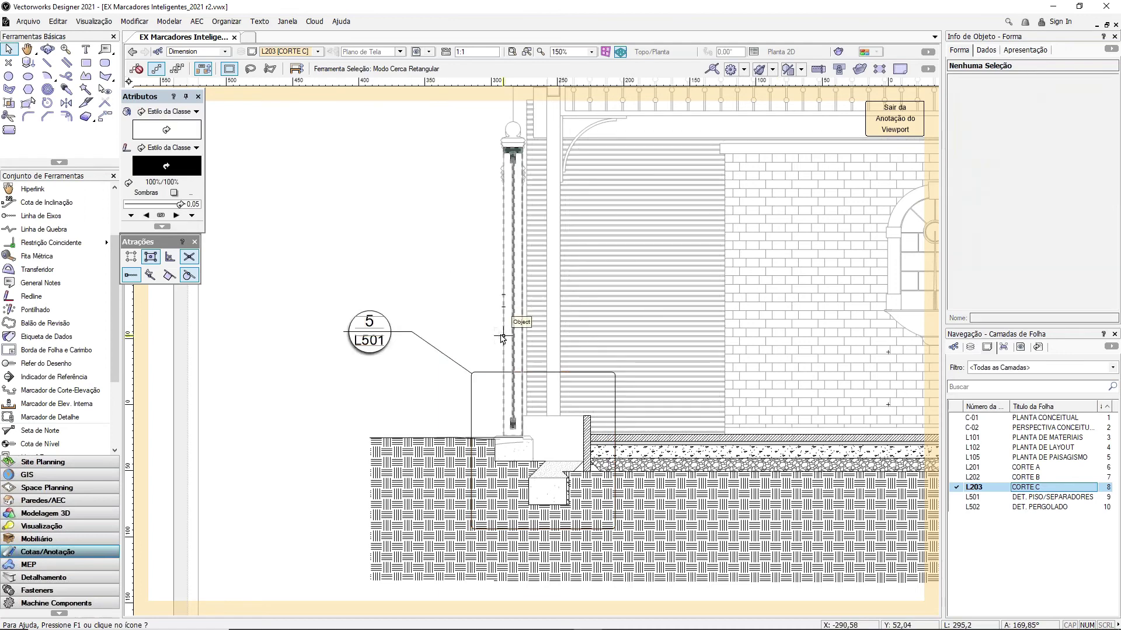
Step: Draw a circle with a radius of about 47 cm around the post cap at the left end of CORTE C
key("6")
left_click(513, 195)
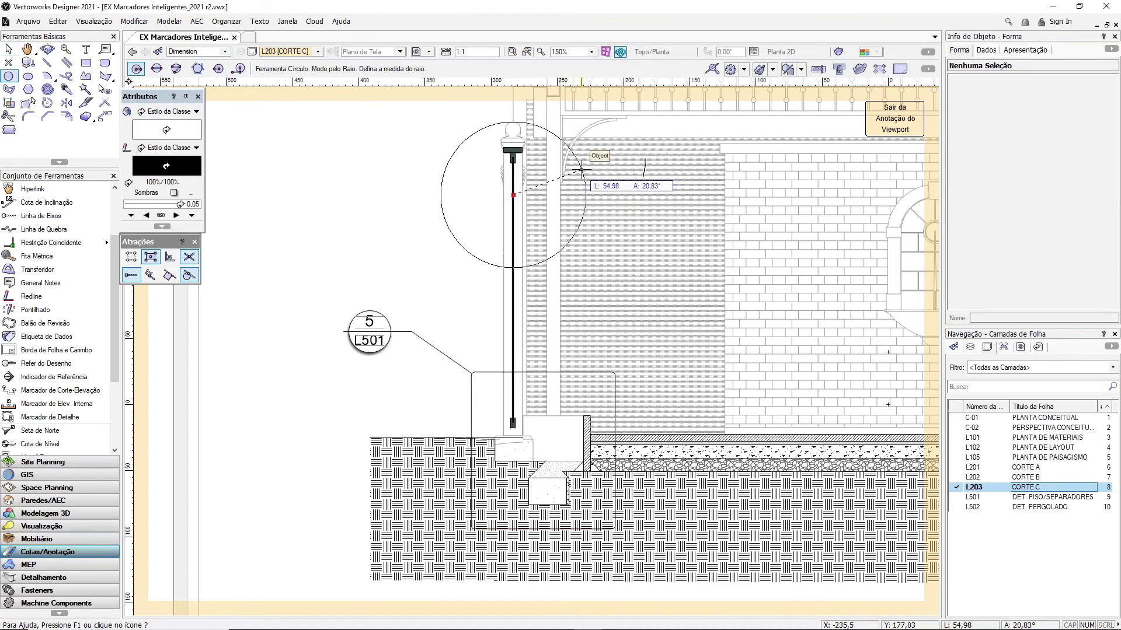
key("Escape")
left_click(503, 148)
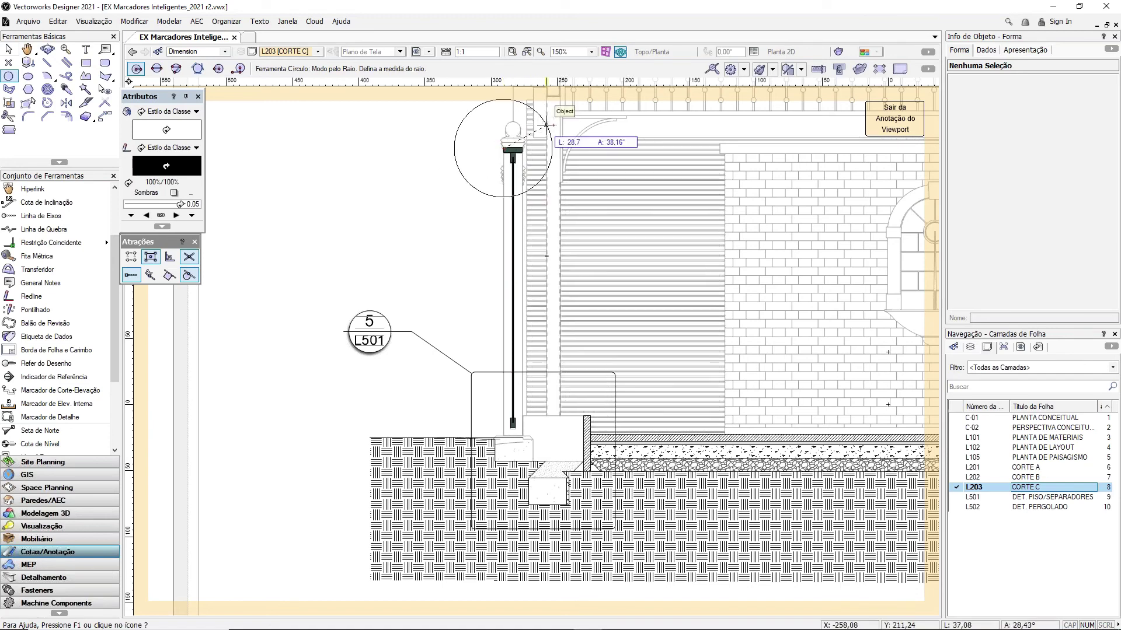
left_click(562, 118)
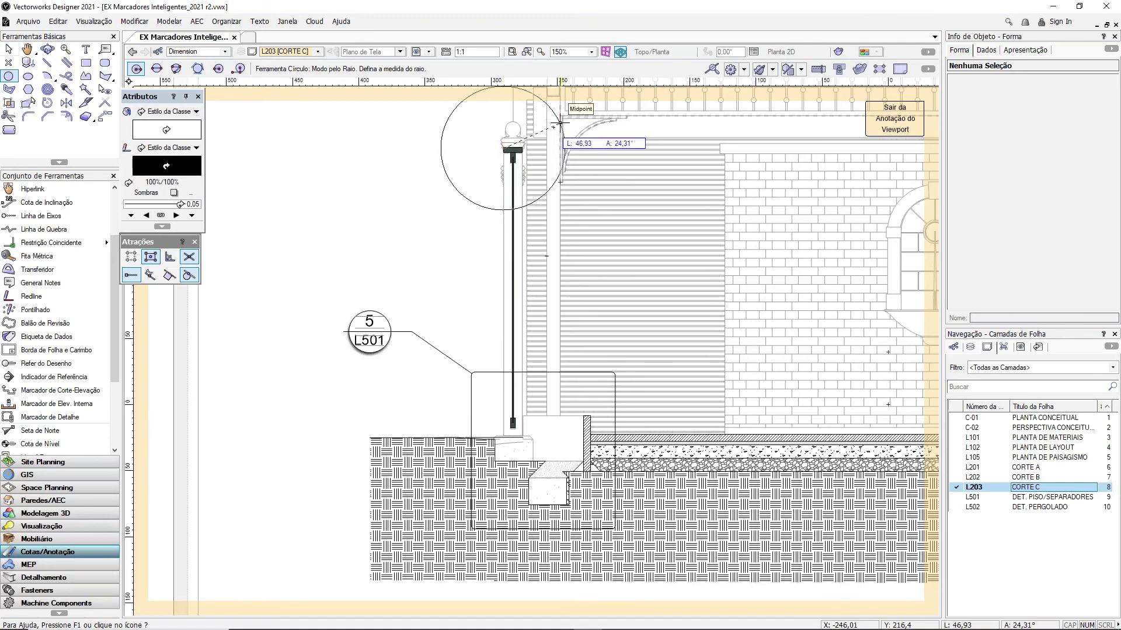
Step: Remove the circle's fill and move it so it centres on the post cap
scroll(412, 116, "up", 2)
left_click(168, 112)
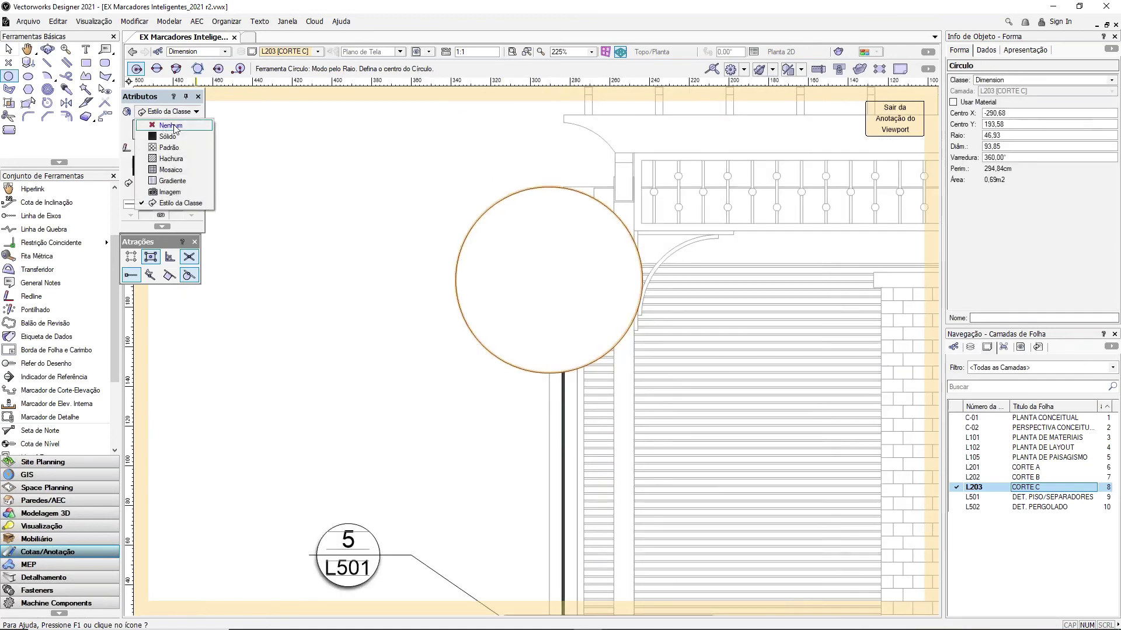
left_click(170, 125)
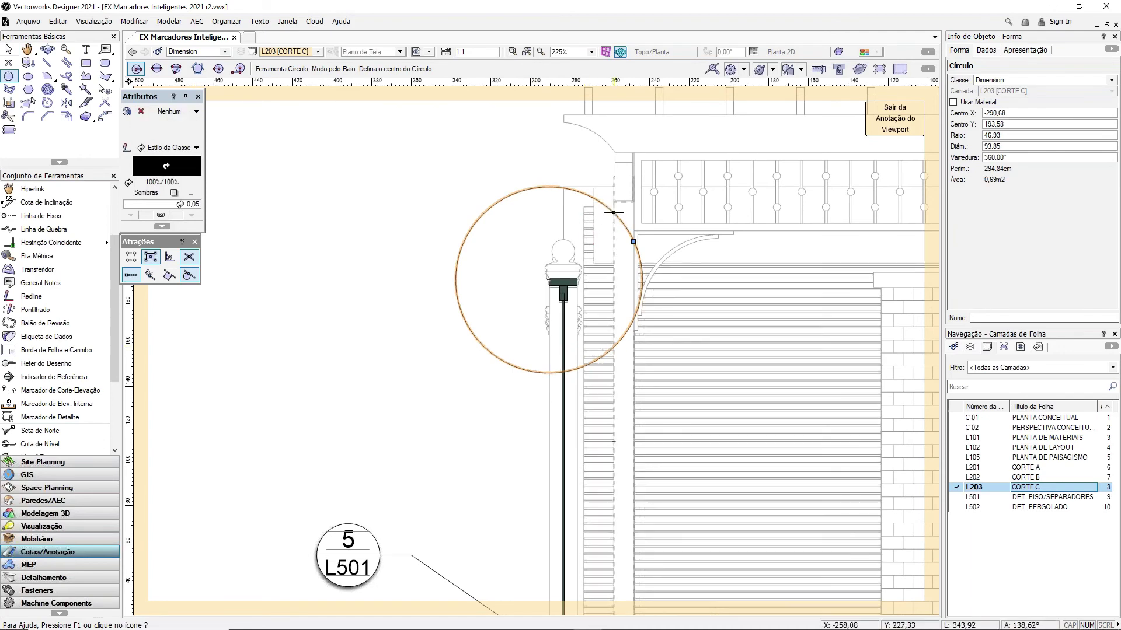
key("x")
left_click_drag(616, 214, 636, 226)
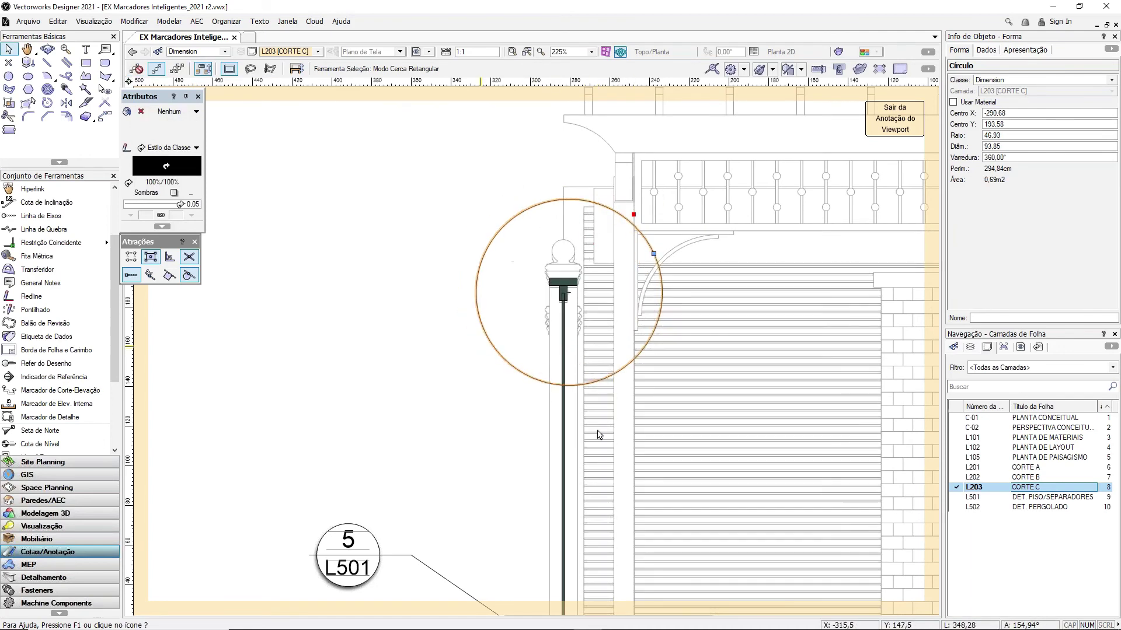
scroll(534, 201, "down", 2)
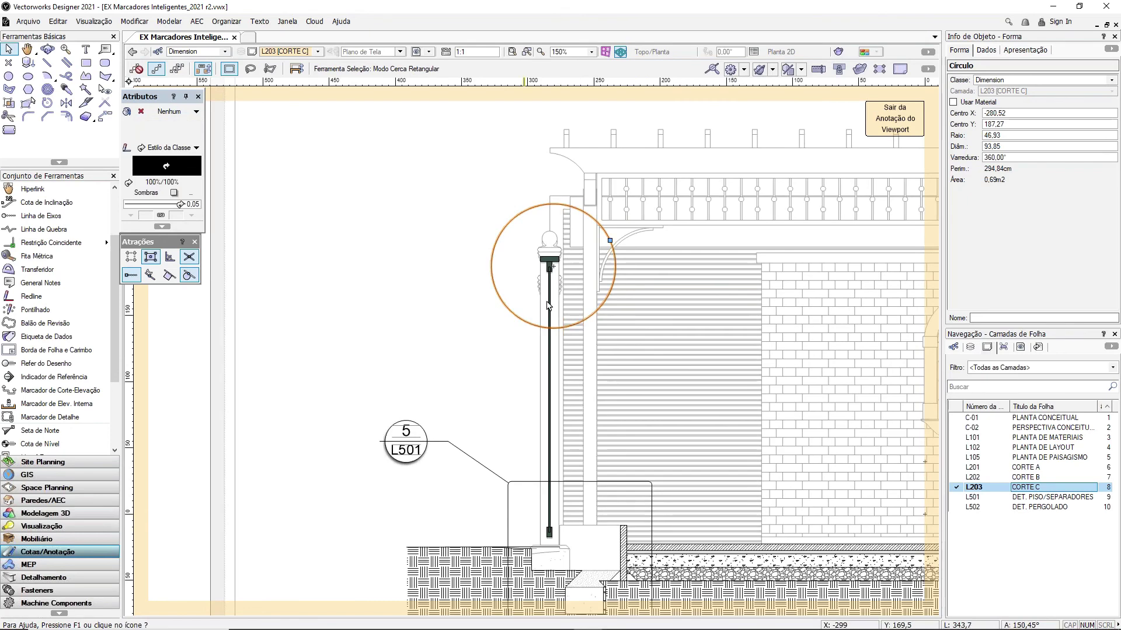
Step: Replace the circle with an unfilled rounded rectangle about 104 cm wide and 94 cm high around the post cap
key("Delete")
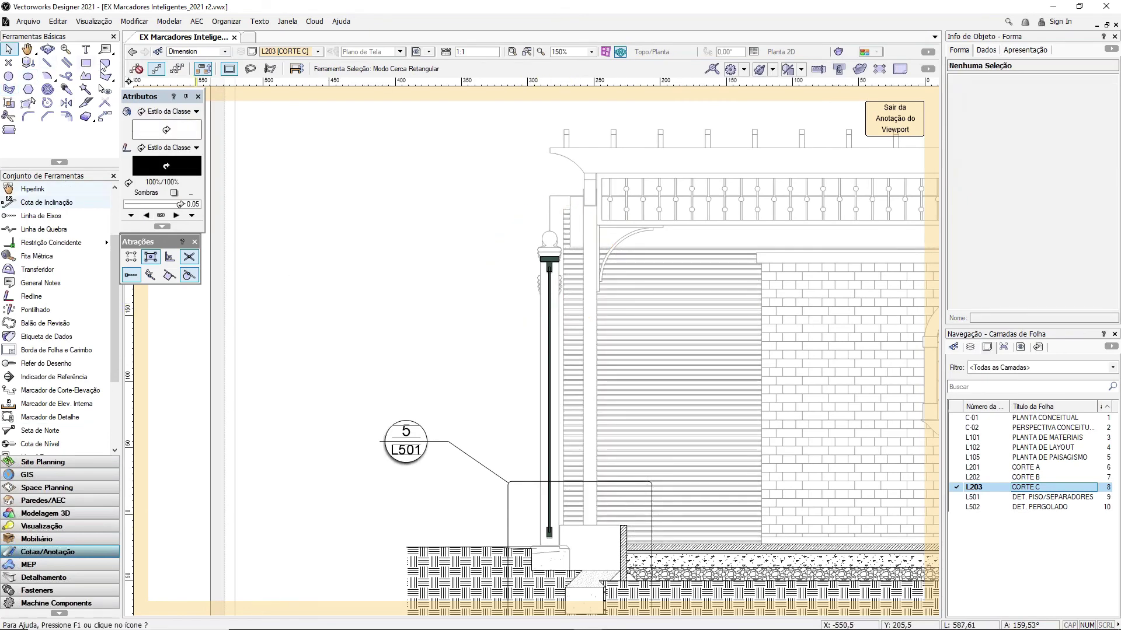
key("shift+4")
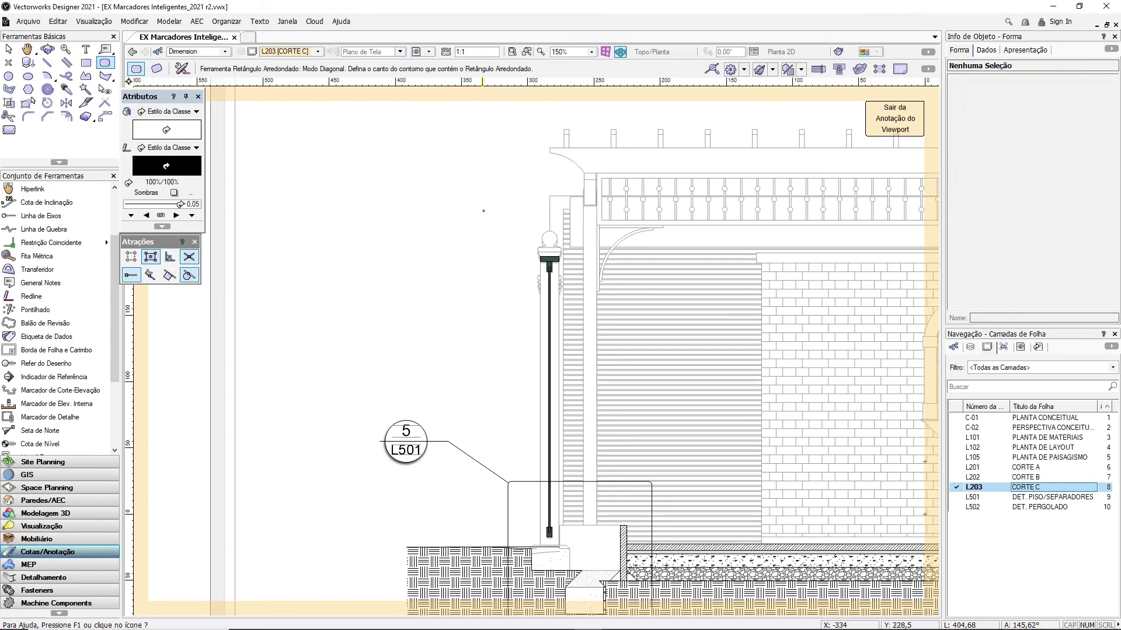
left_click(483, 211)
left_click(621, 334)
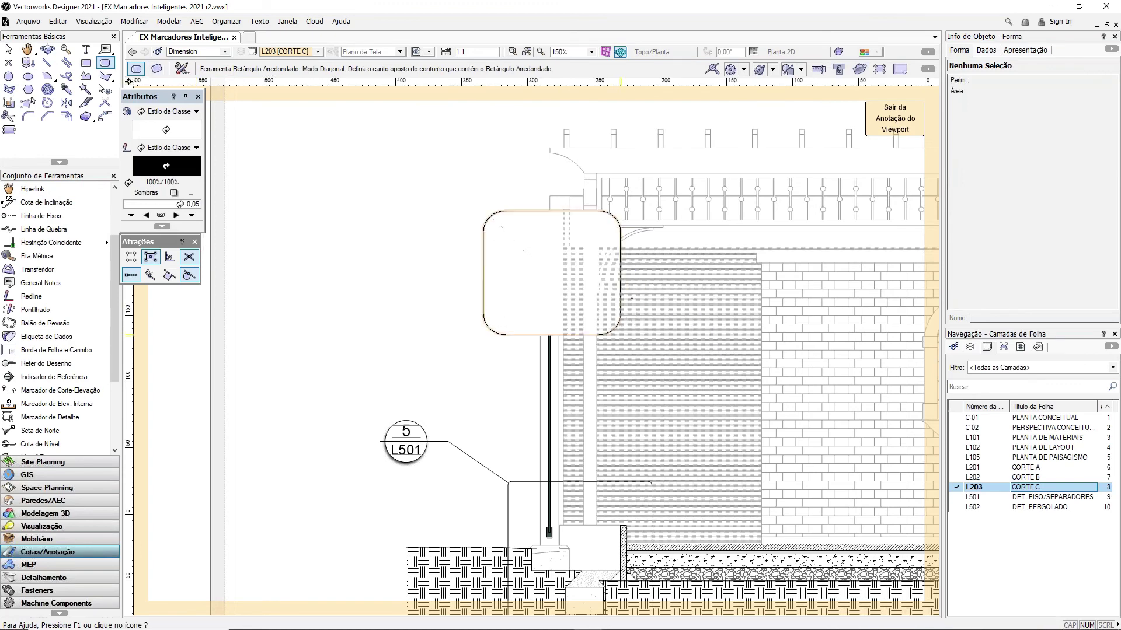
left_click(167, 129)
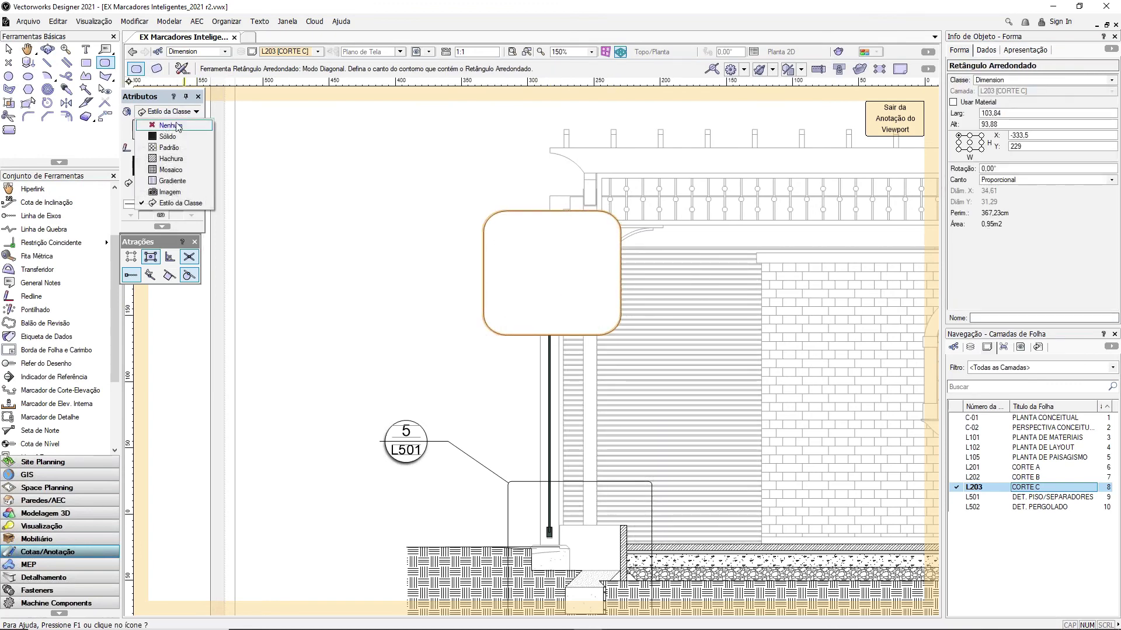
left_click(169, 124)
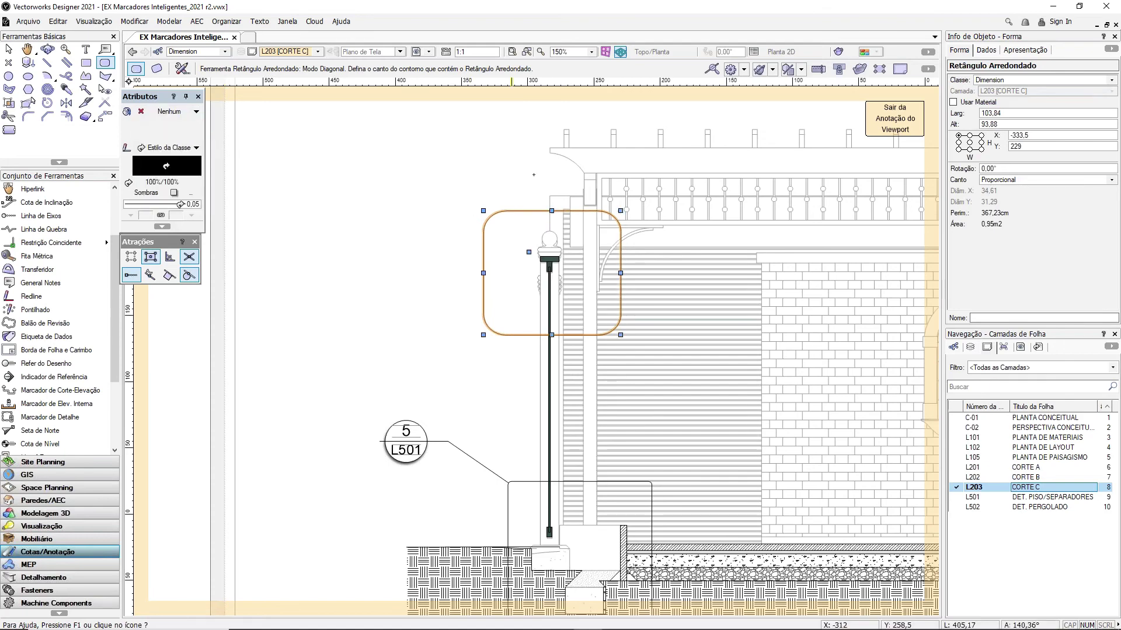
key("x")
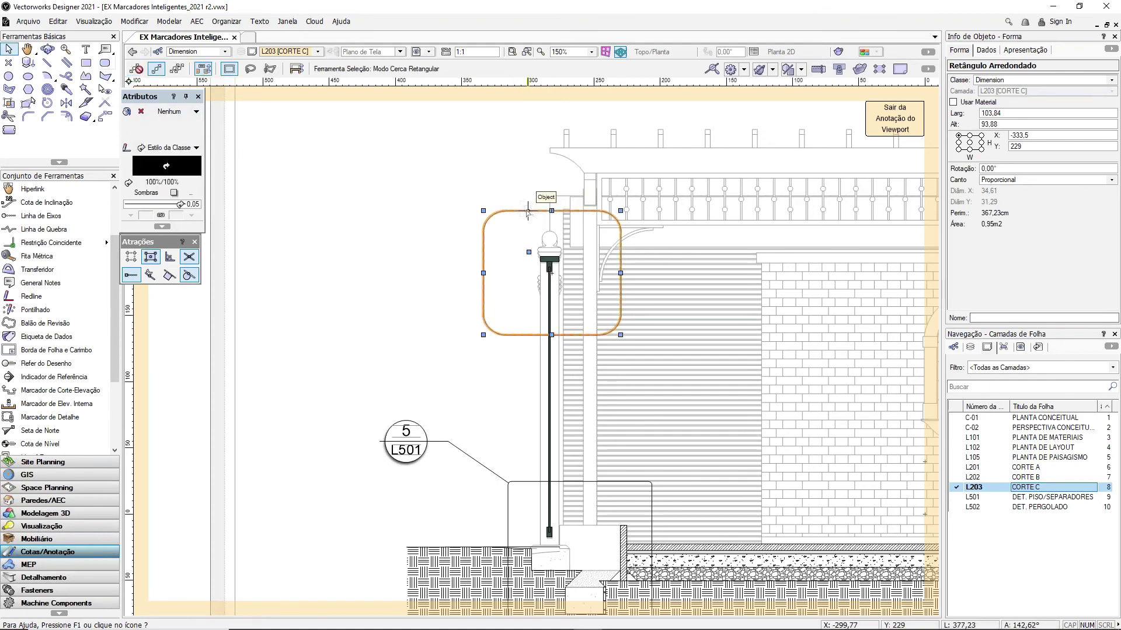
Step: Generate a Detail-Callout Marker from the rounded rectangle, removing the source shape and keeping the default marker properties
right_click(524, 211)
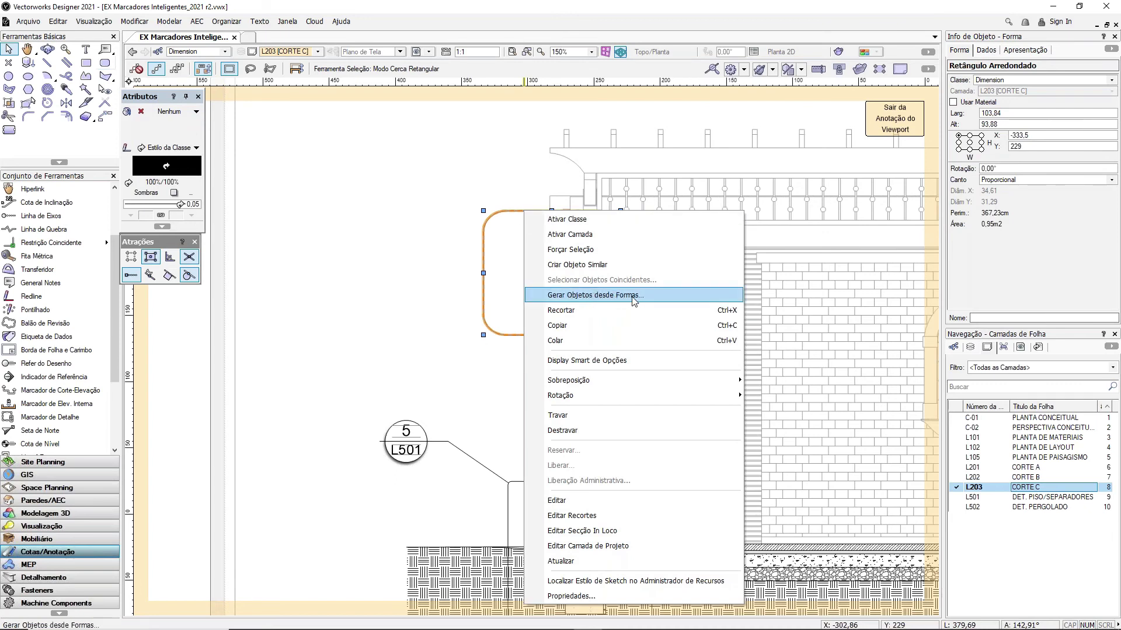
left_click(673, 296)
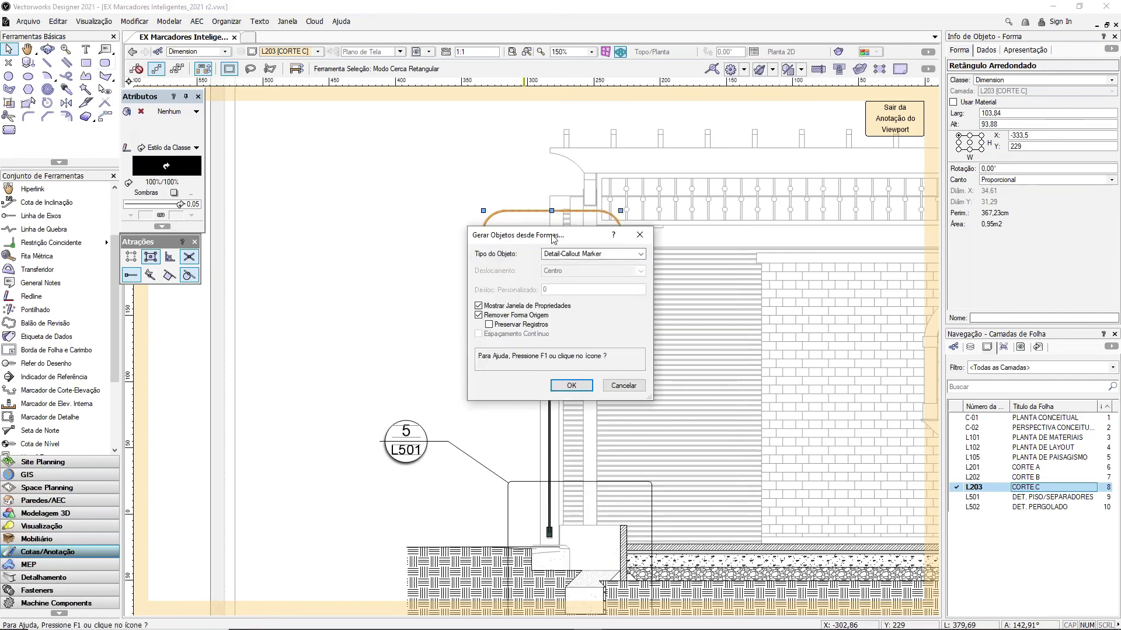
left_click_drag(563, 236, 681, 176)
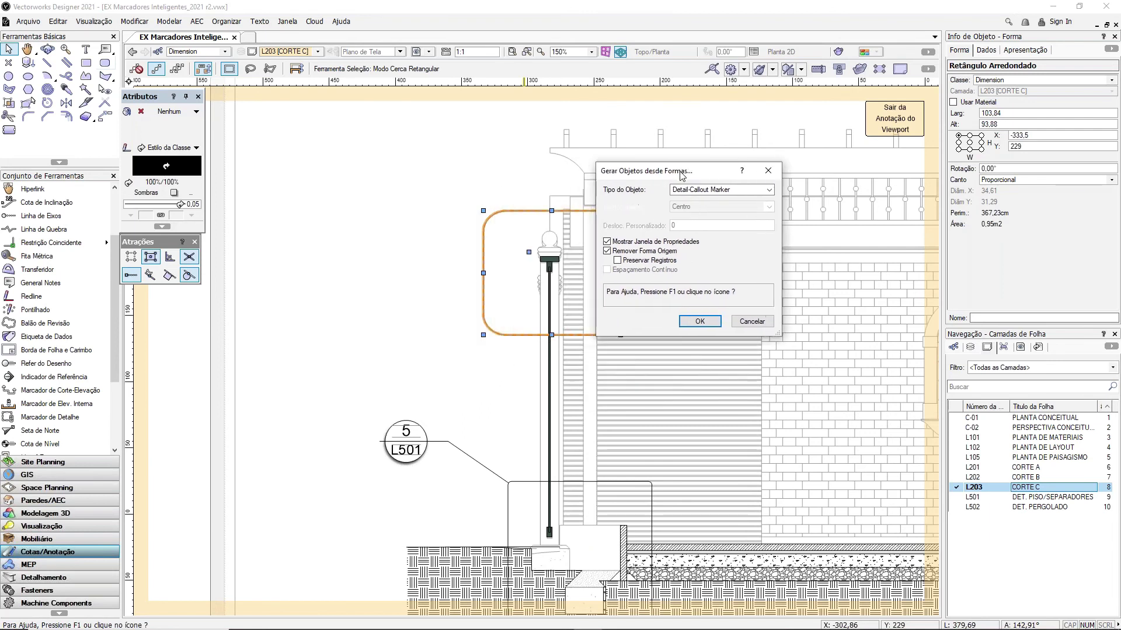
left_click(712, 195)
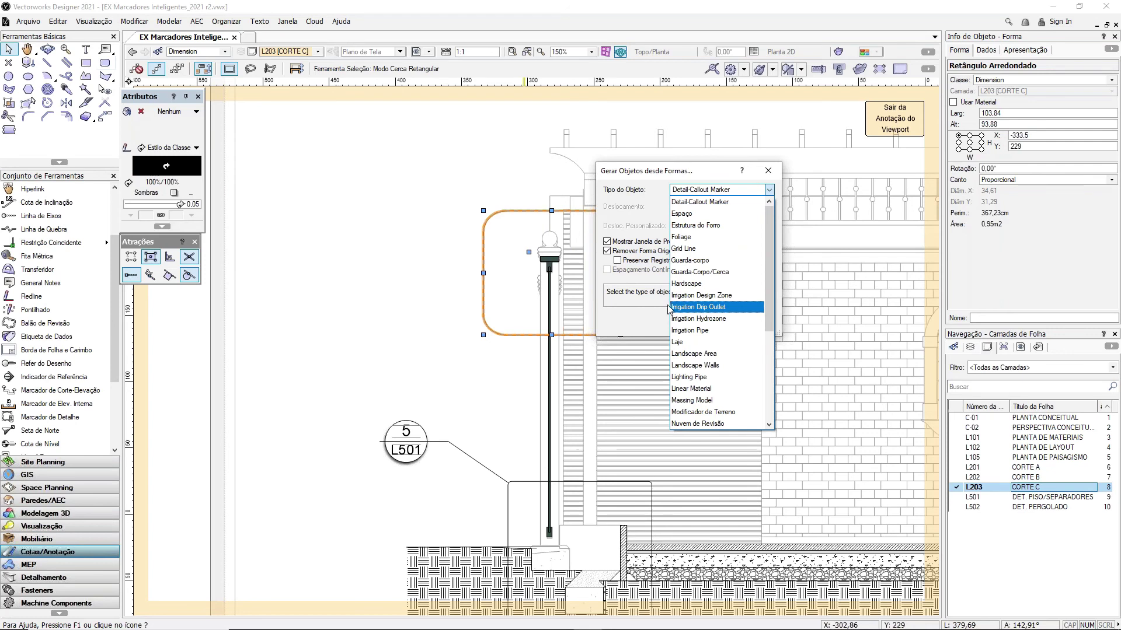
key("Up")
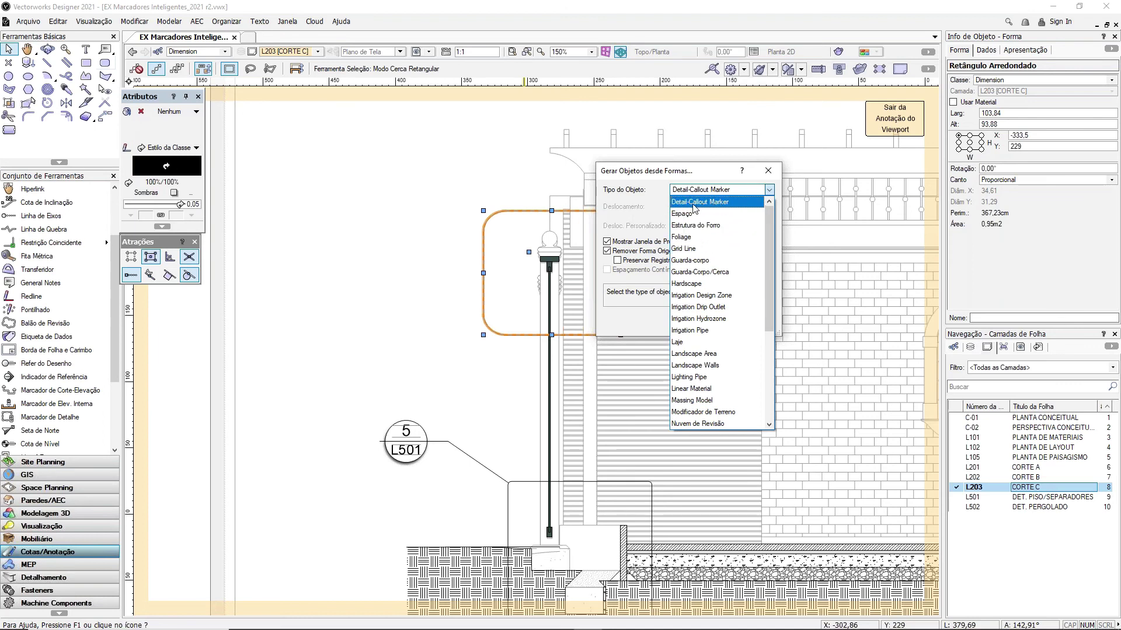
left_click(733, 202)
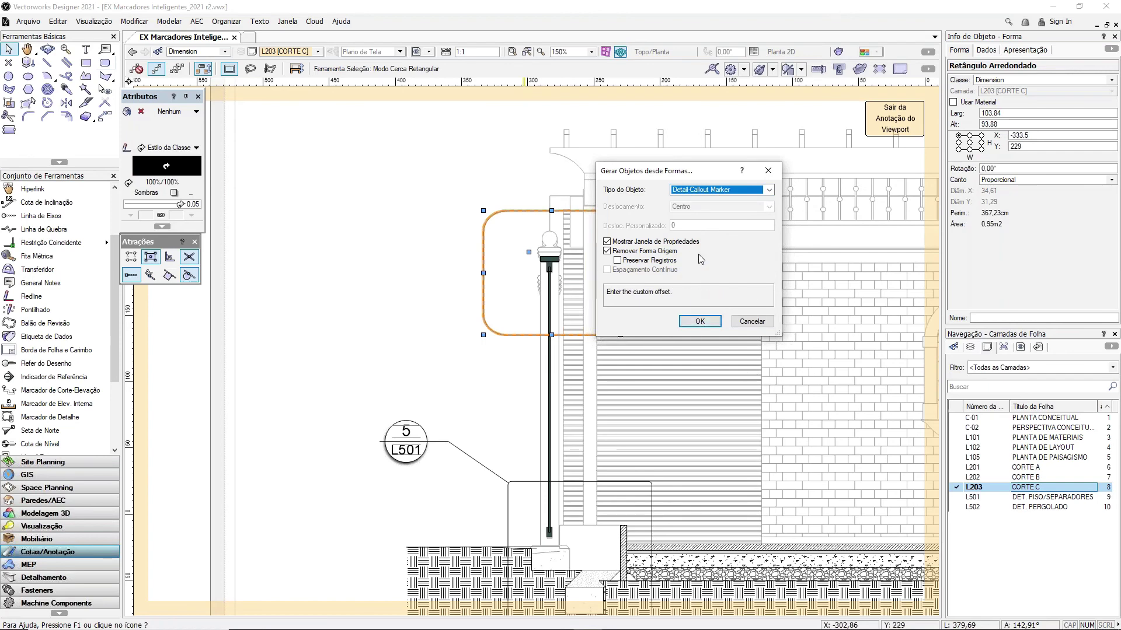
left_click(699, 327)
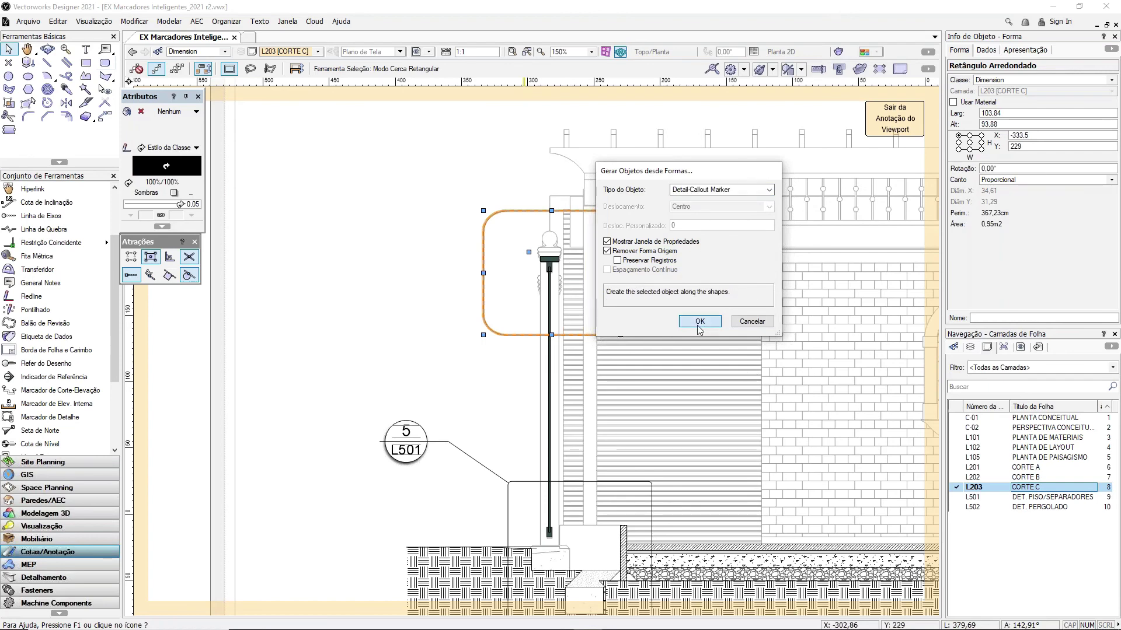
left_click_drag(530, 193, 690, 174)
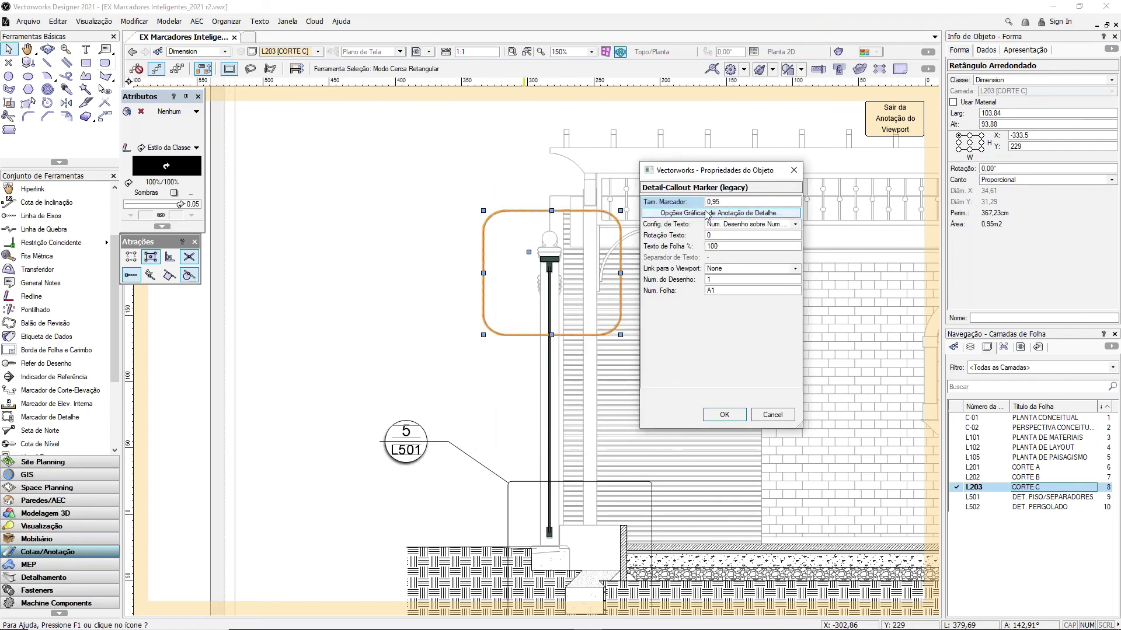
left_click(718, 410)
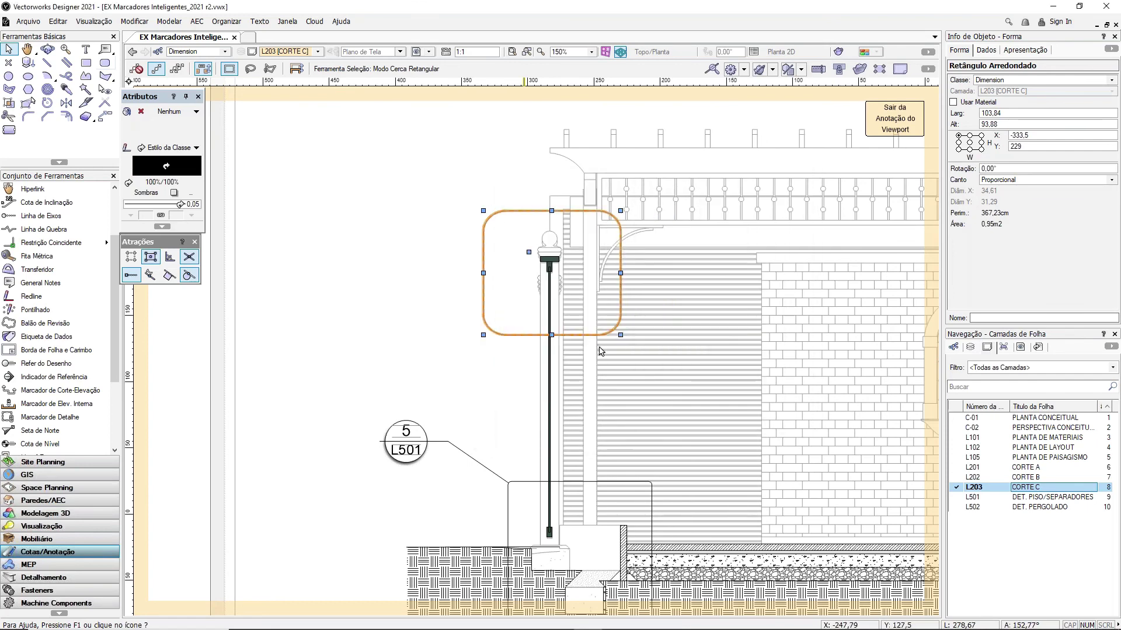
Step: Examine the new callout marker around the post cap, its leader and its properties beside the 5/L501 marker
scroll(621, 321, "down", 4)
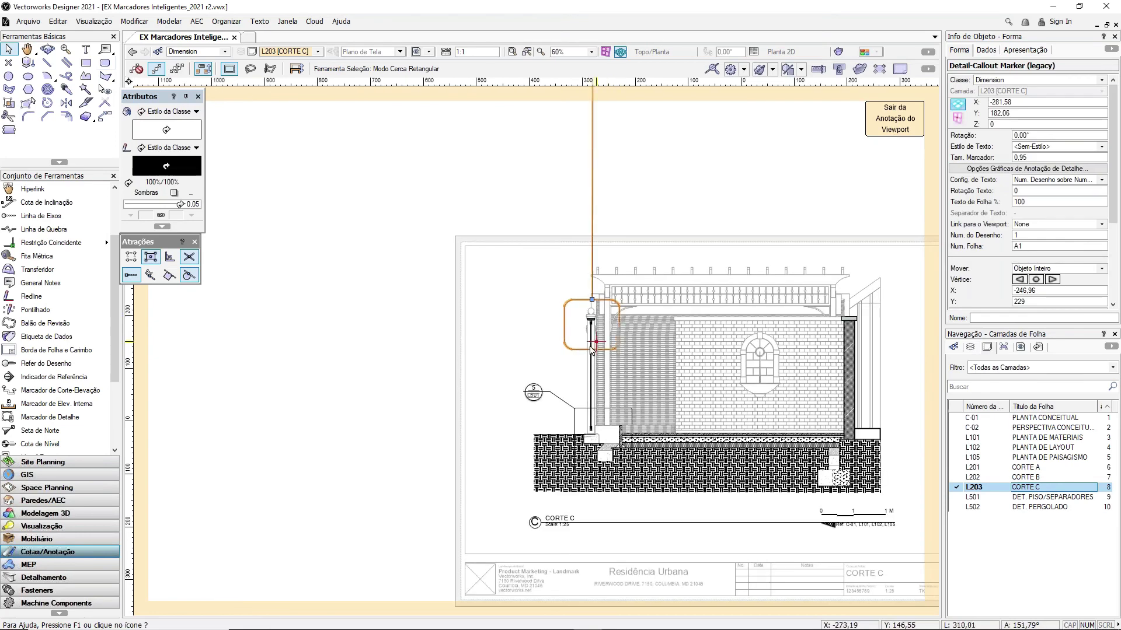
scroll(621, 321, "down", 2)
key("z")
mouse_move(567, 314)
left_mouse_down()
mouse_move(694, 342)
mouse_move(752, 336)
mouse_move(734, 344)
left_mouse_up()
key("z")
key("z")
scroll(693, 337, "down", 1)
scroll(615, 463, "down", 1)
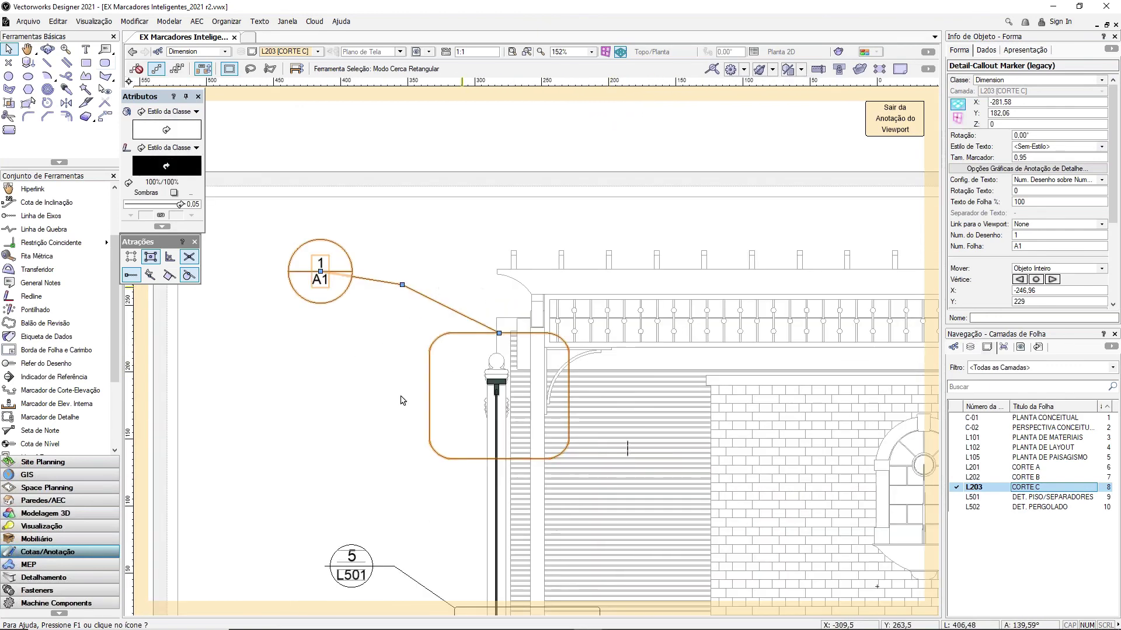
left_click(506, 539)
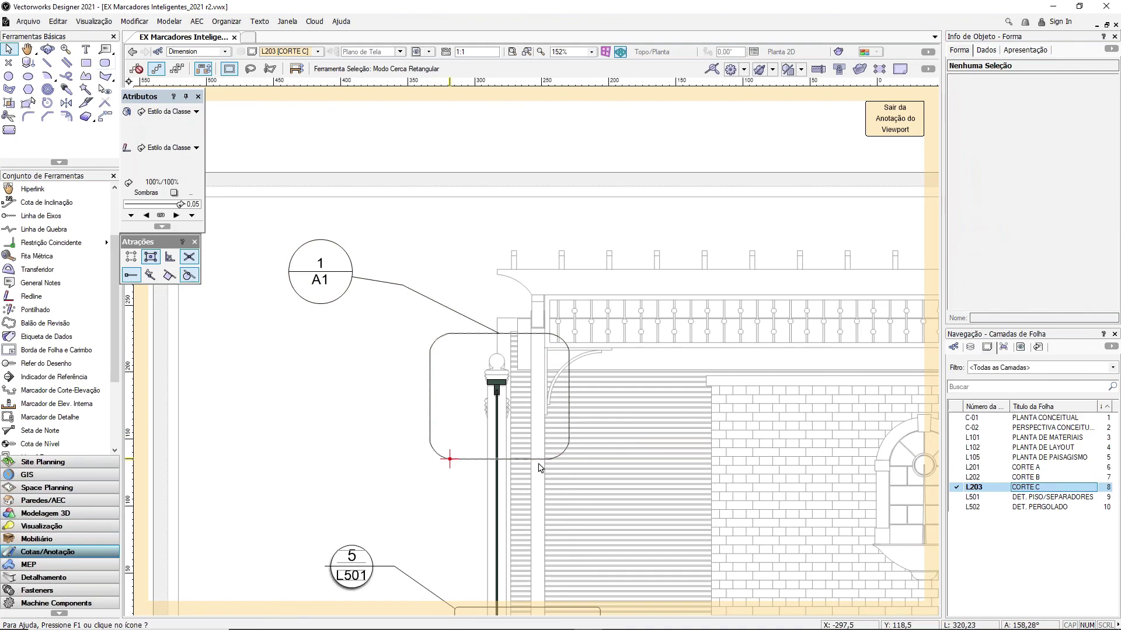
left_click(500, 353)
scroll(624, 358, "down", 2)
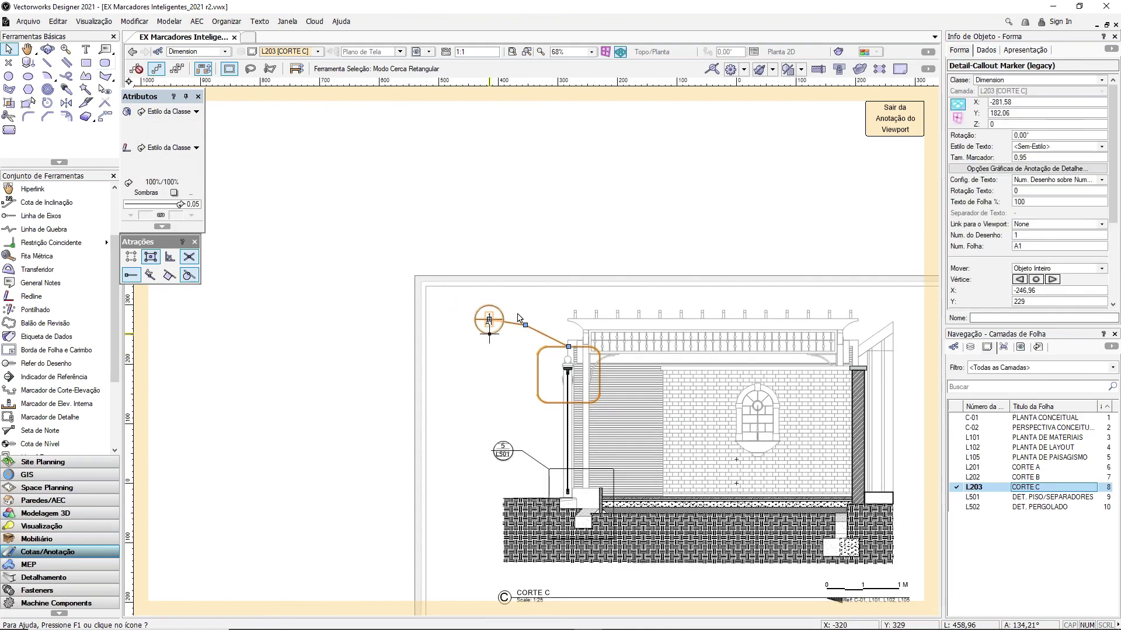
scroll(634, 394, "up", 2)
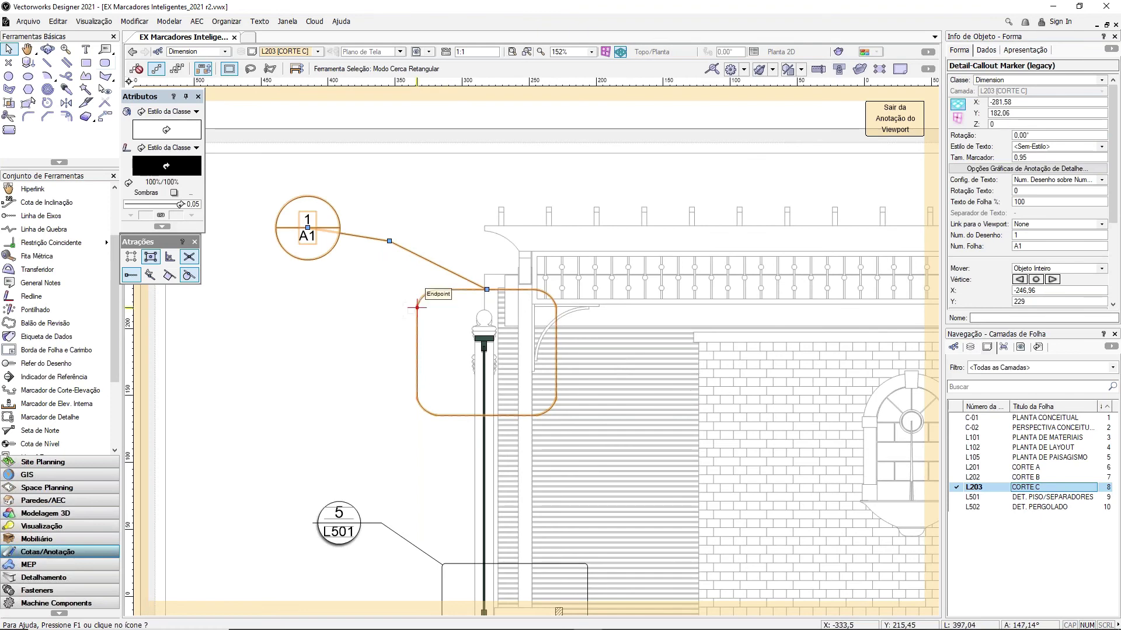
left_click(426, 180)
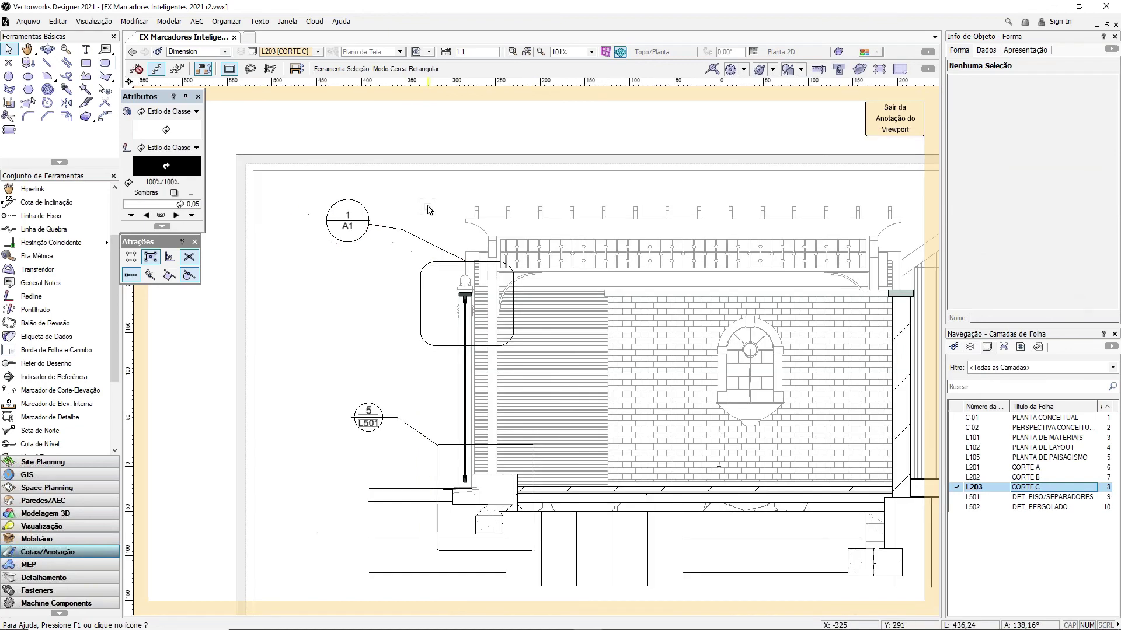
scroll(439, 214, "down", 2)
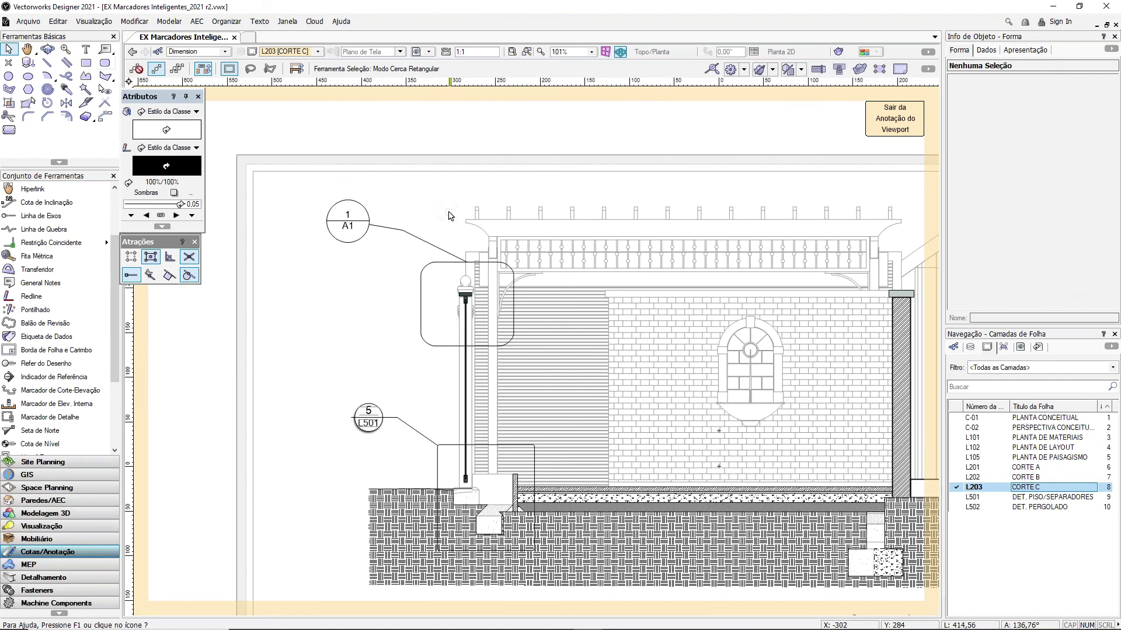
left_click(446, 225)
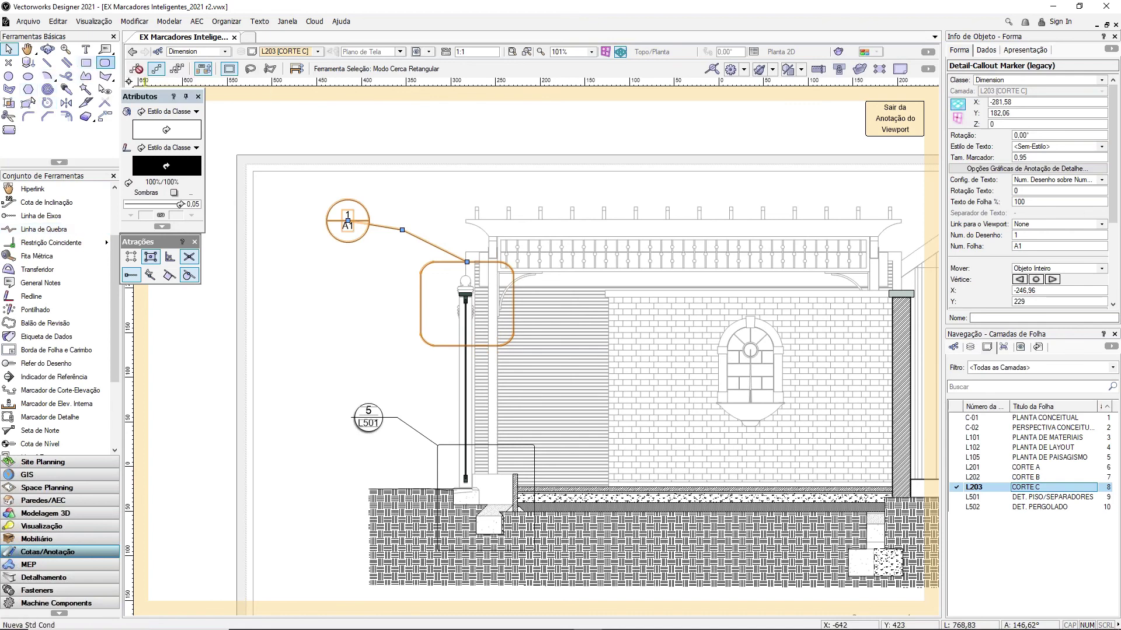
Step: Exit the viewport annotations and draw an unfilled rounded rectangle about 4.7 by 3.7 cm around the wall cap at CORTE C's right end
left_click(104, 62)
scroll(557, 205, "up", 3)
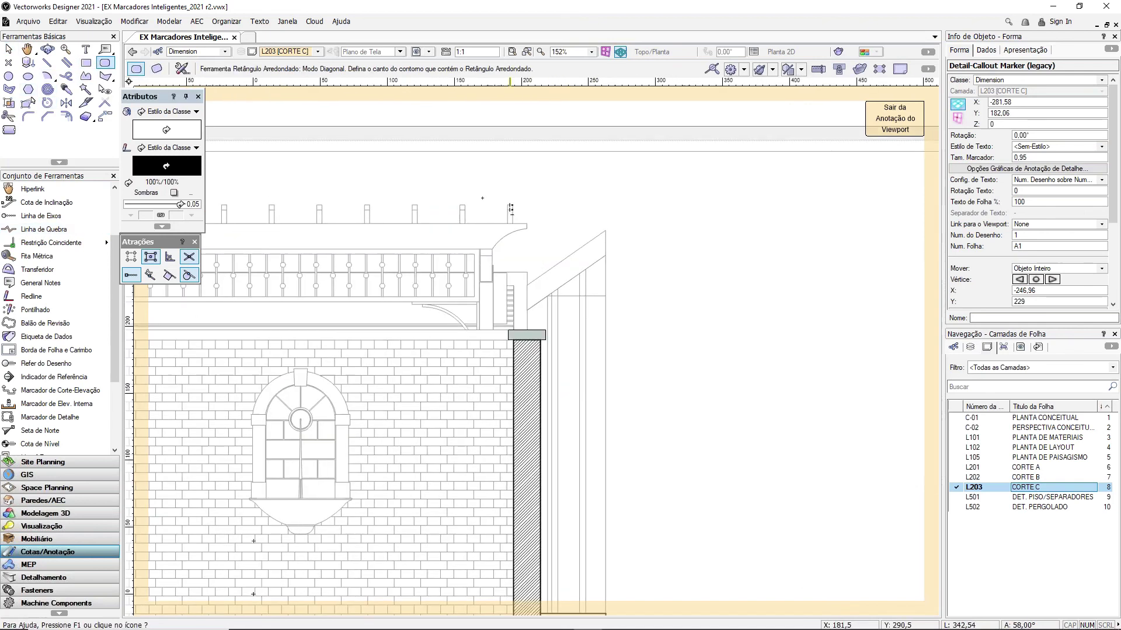
left_click(476, 196)
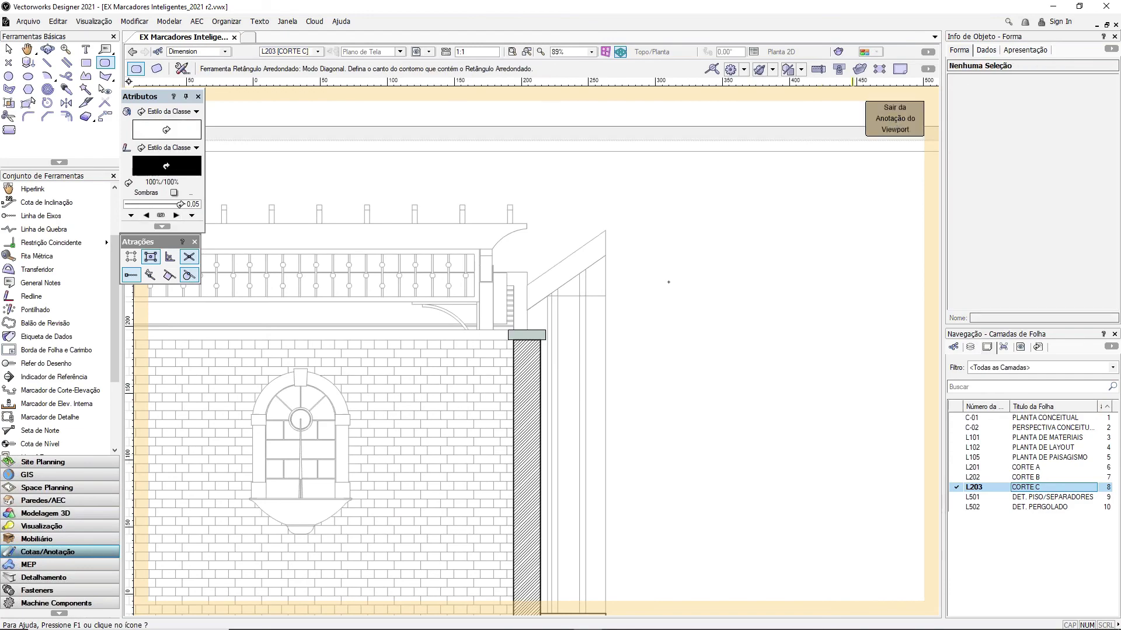
left_click(867, 108)
scroll(621, 232, "up", 3)
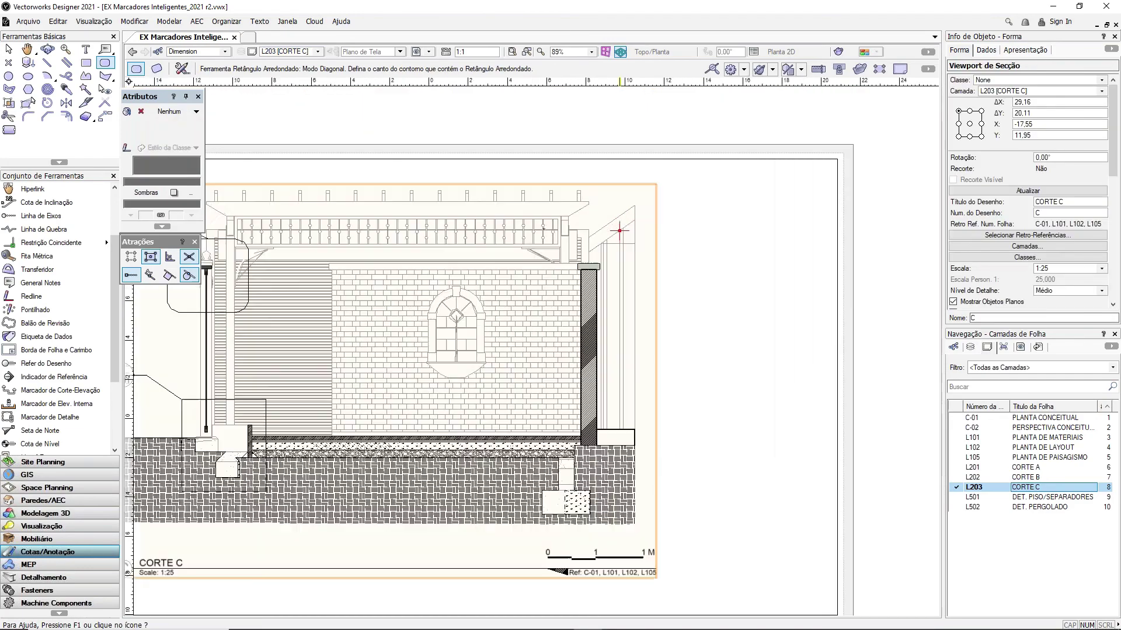
left_click(543, 245)
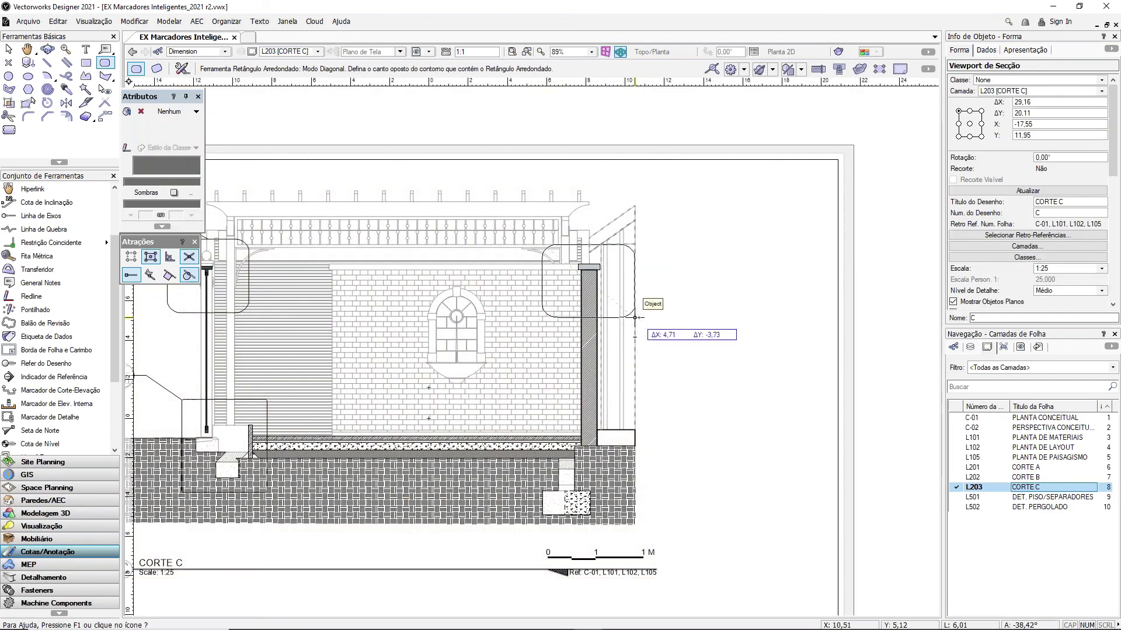
left_click(634, 317)
left_click(188, 113)
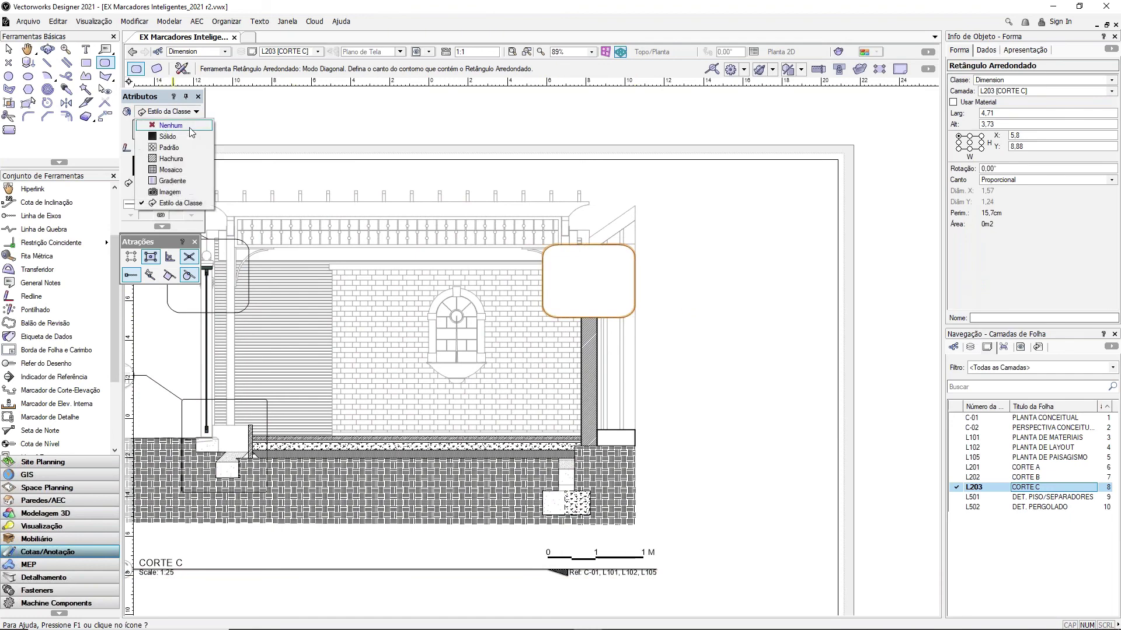
left_click(182, 122)
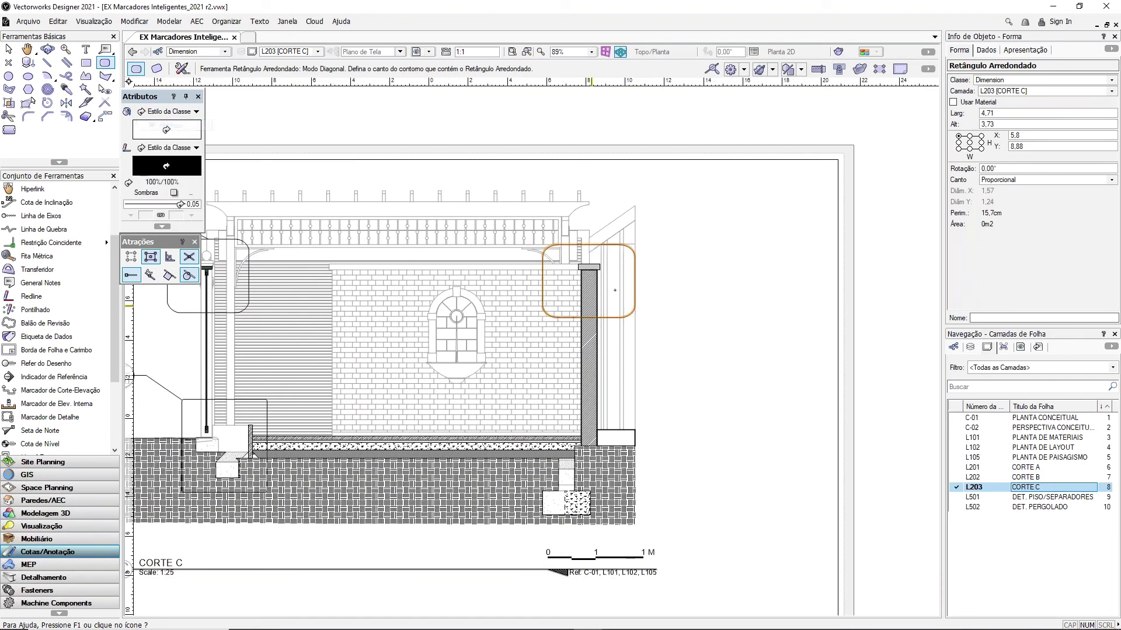
Step: Create a detail viewport from the rounded rectangle on sheet layer L501 [DET. PISO/SEPARADORES], keeping the default scale, label and callout settings
left_click(92, 21)
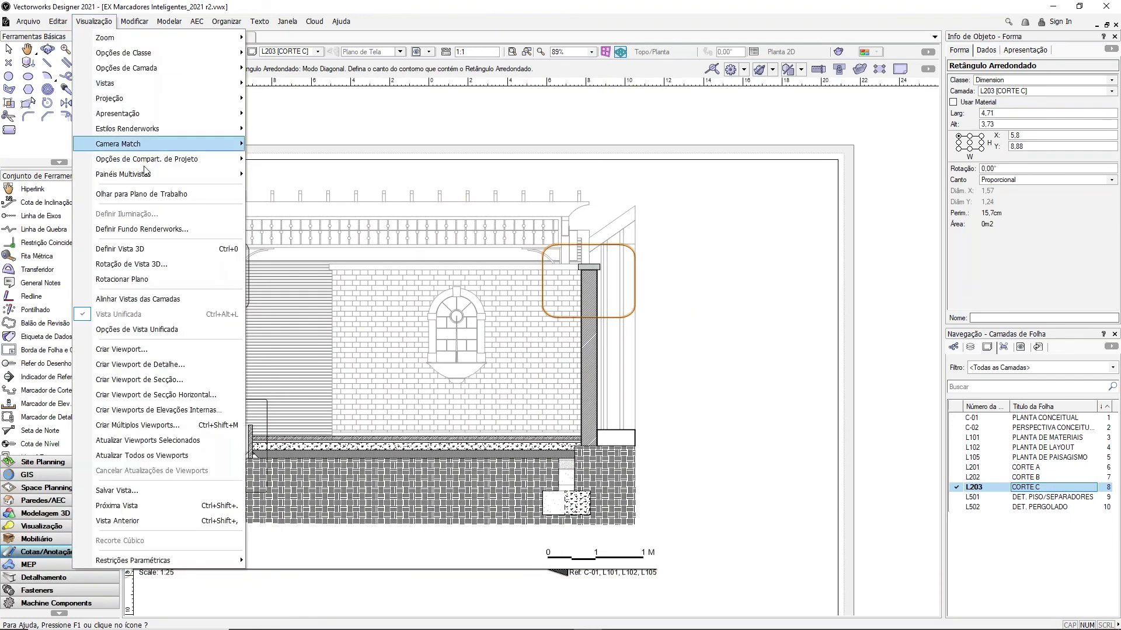
left_click(188, 365)
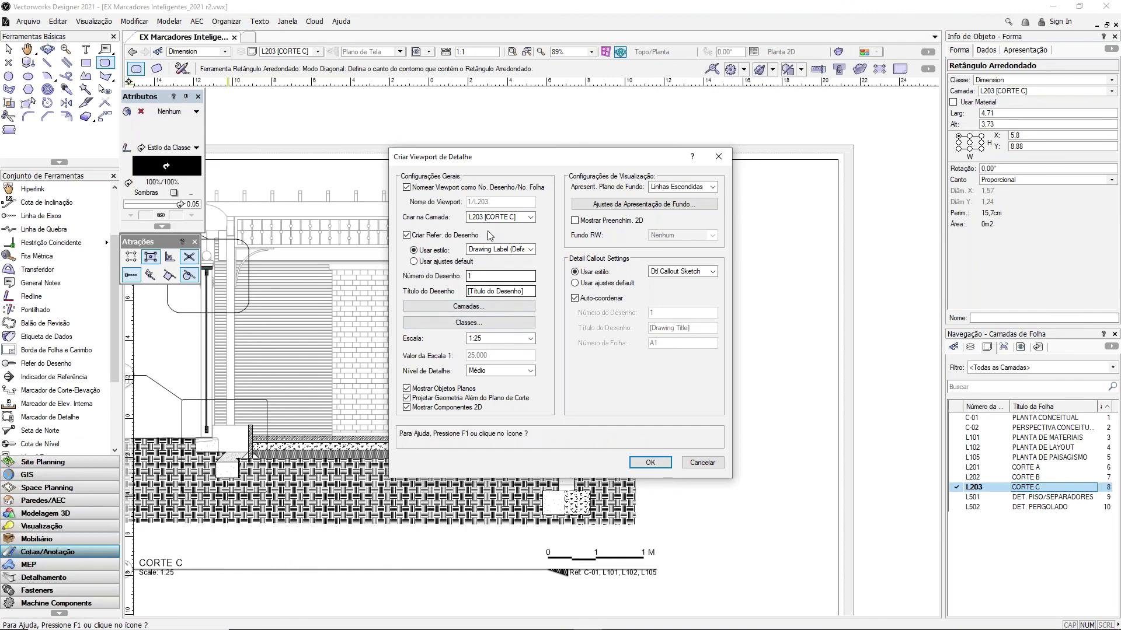
left_click(495, 218)
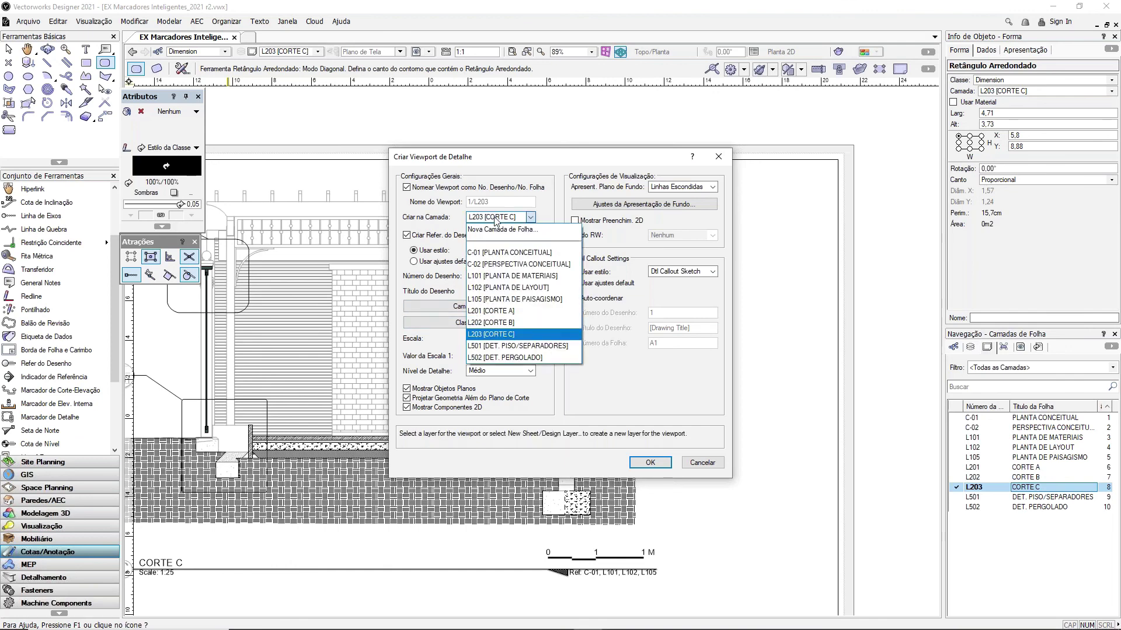
left_click(537, 346)
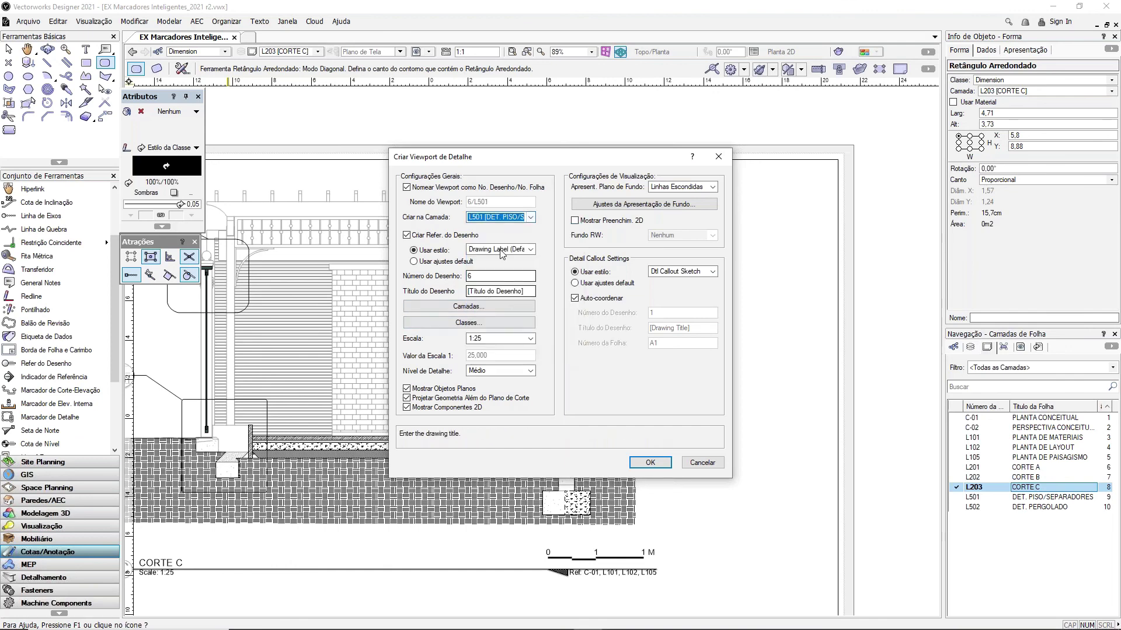
left_click(650, 463)
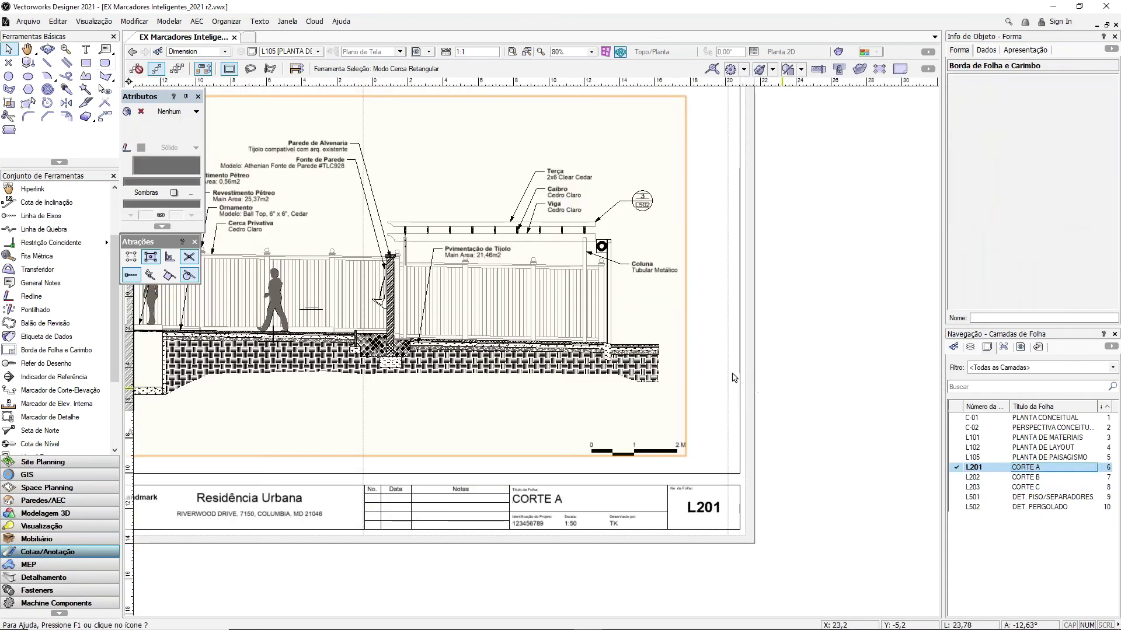
Step: Return to sheet layer L203 and select the CORTE C section viewport that carries the new wall-cap detail marker
key("ctrl+Page_Down")
key("ctrl+Page_Down")
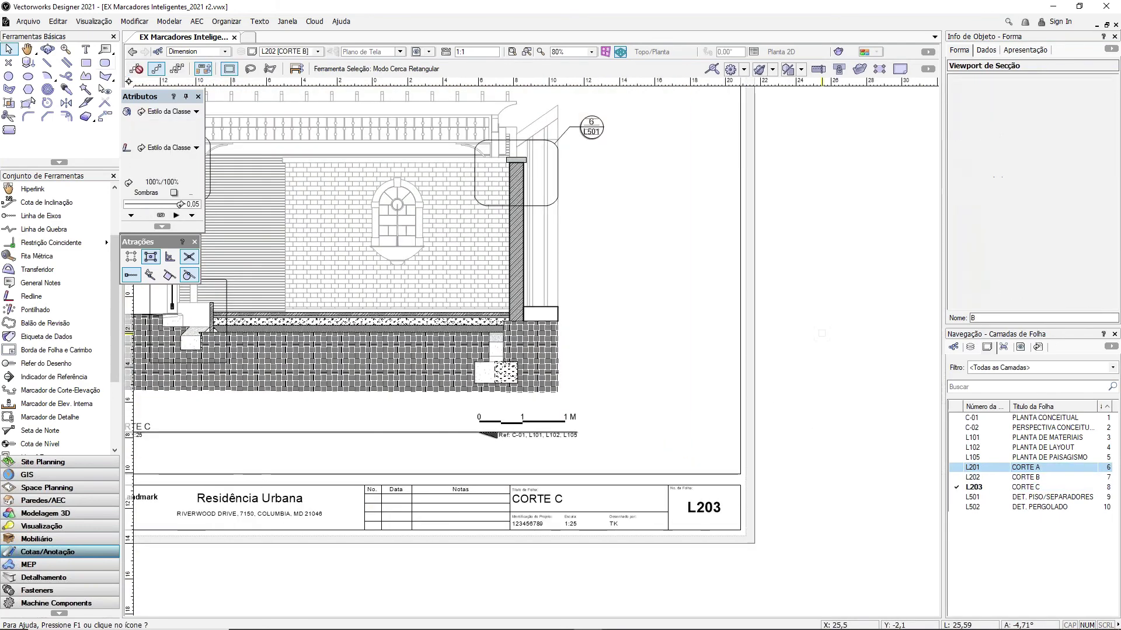
scroll(534, 107, "up", 2)
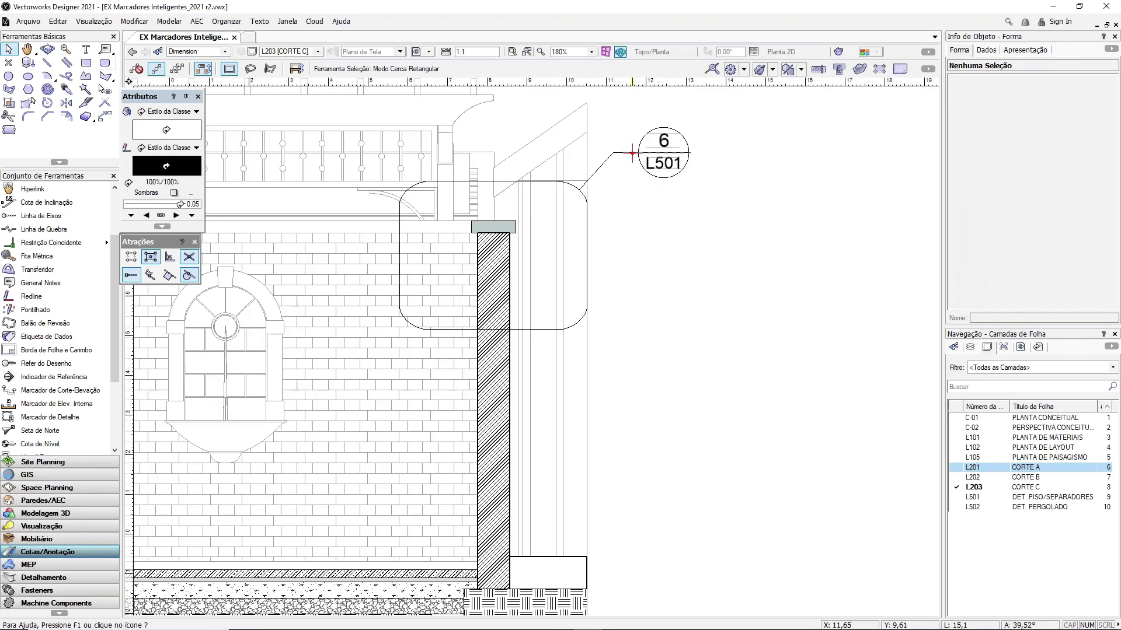
left_click(647, 147)
left_click(647, 147)
scroll(710, 206, "down", 1)
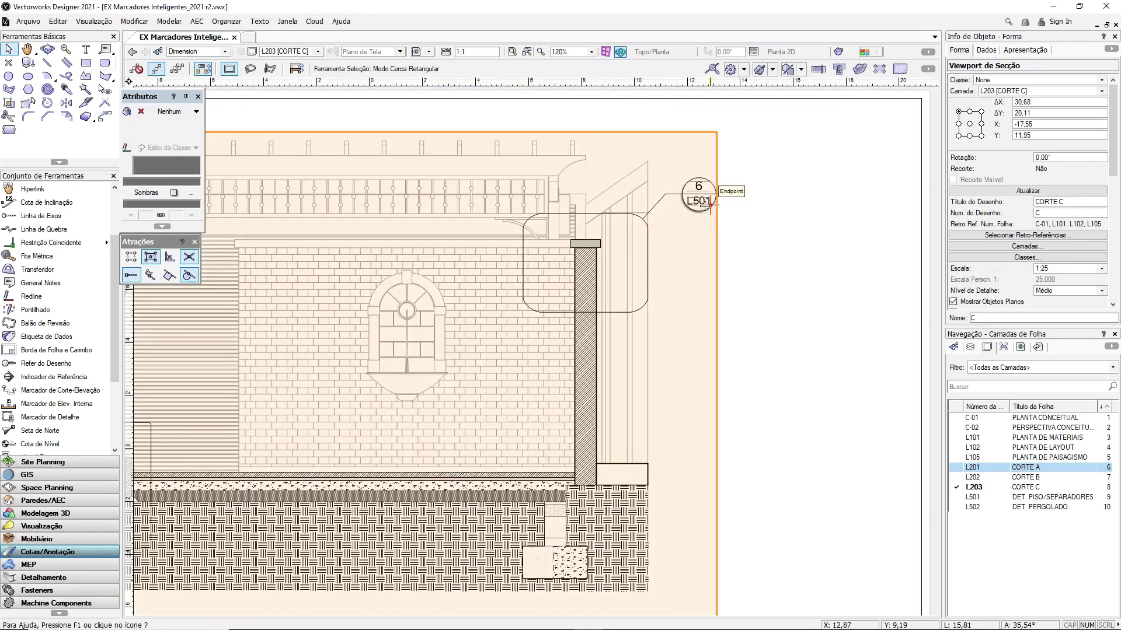
Step: Open CORTE C's viewport annotations and select the wall-cap detail marker to examine its properties and linked viewport
double_click(704, 206)
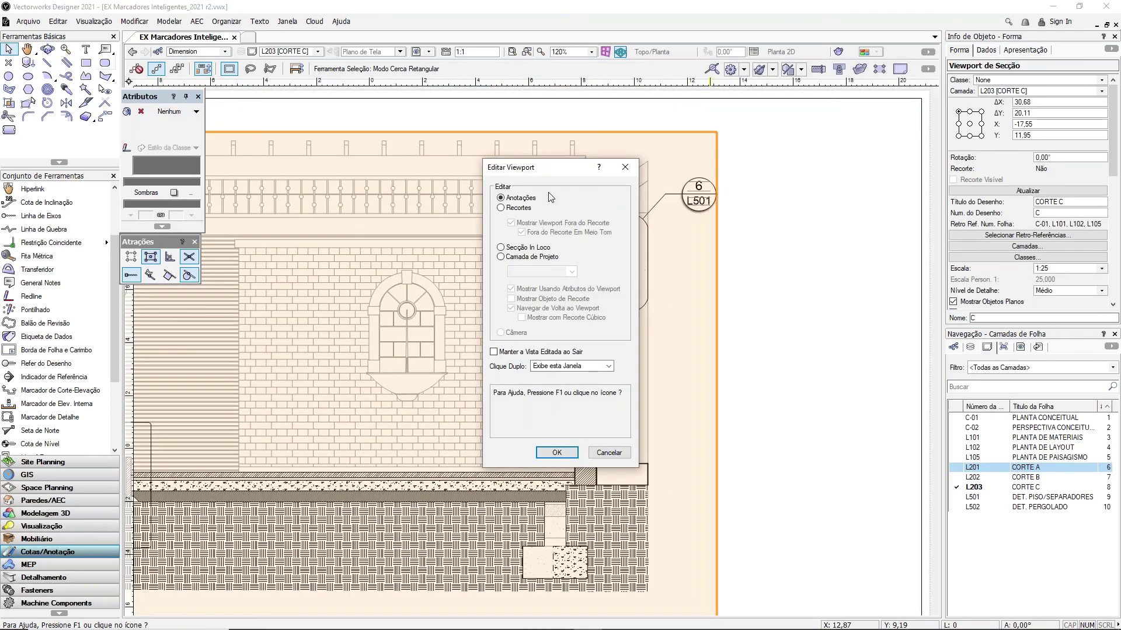
left_click(563, 450)
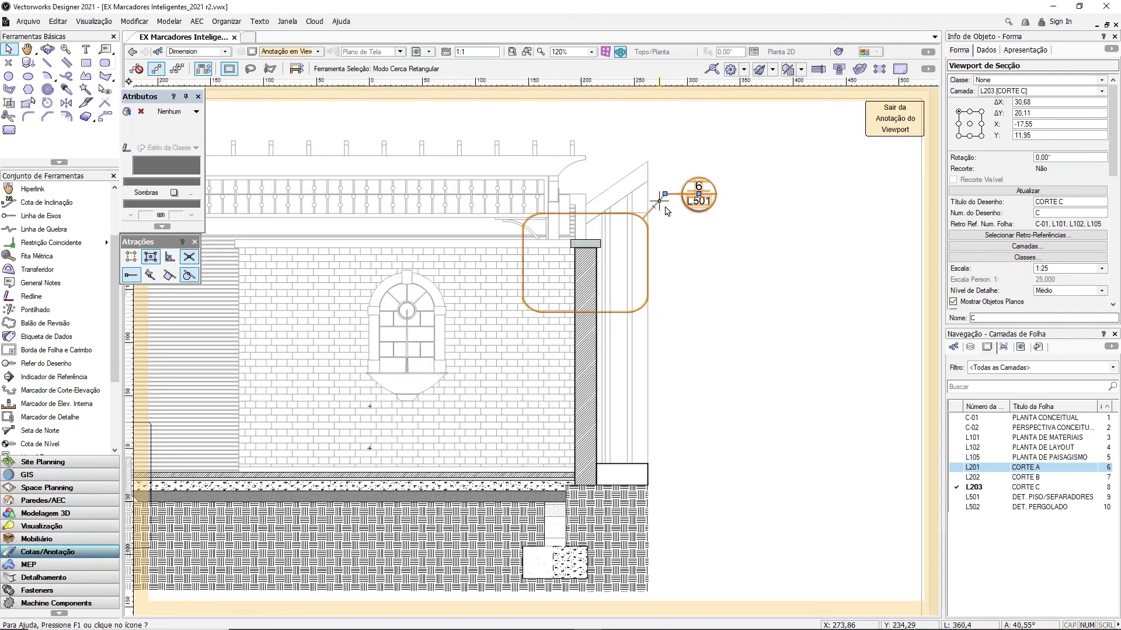
left_click(681, 191)
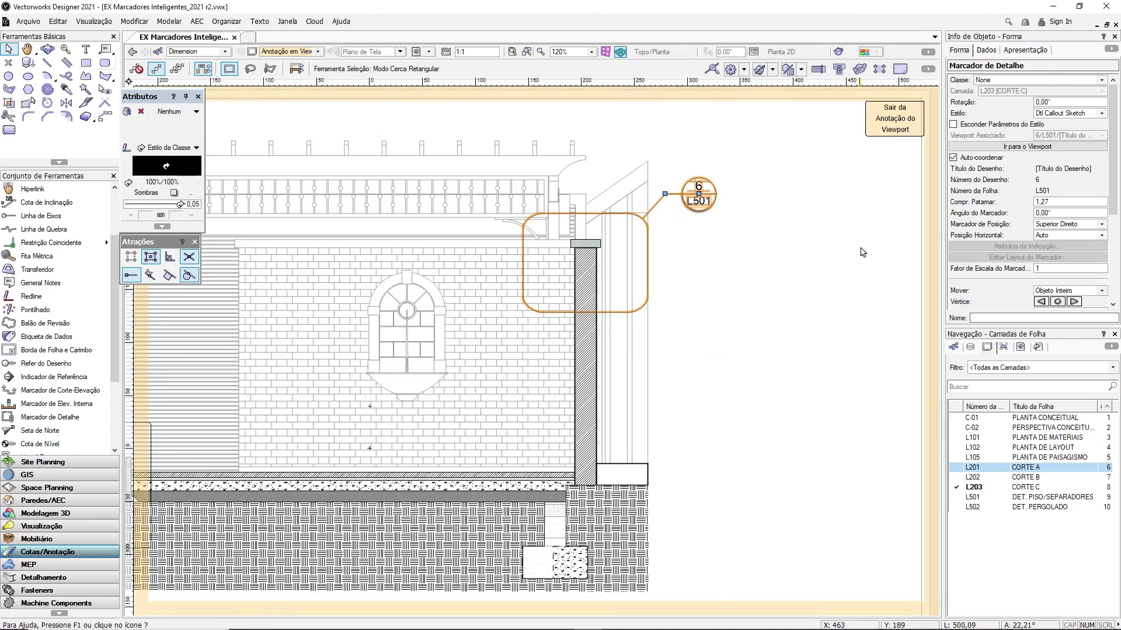
scroll(859, 245, "down", 2)
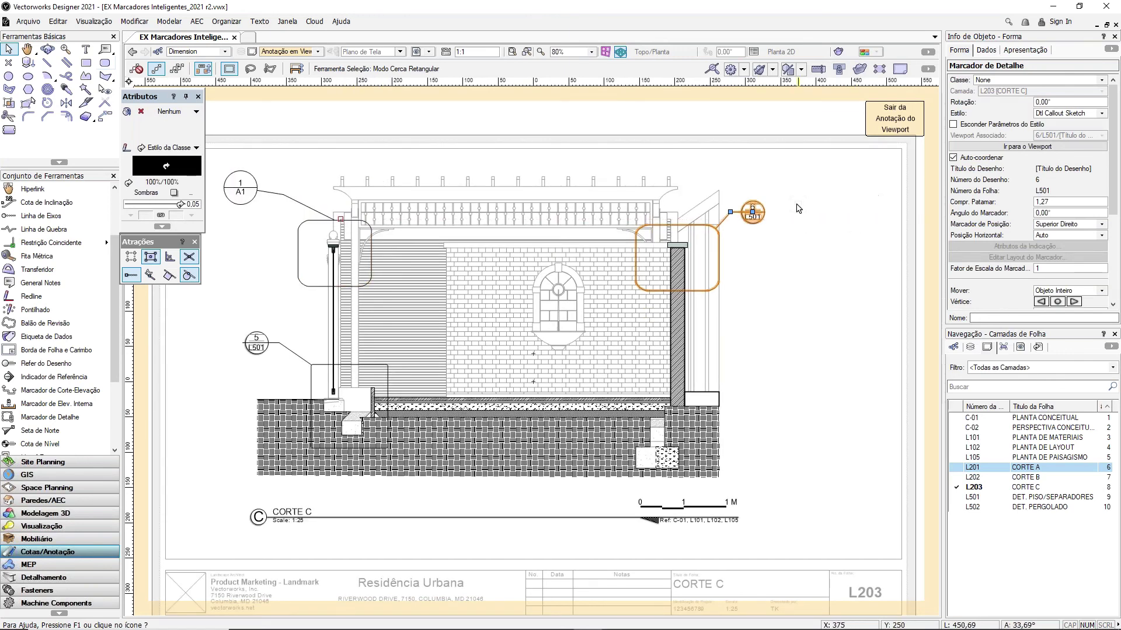
scroll(781, 209, "up", 3)
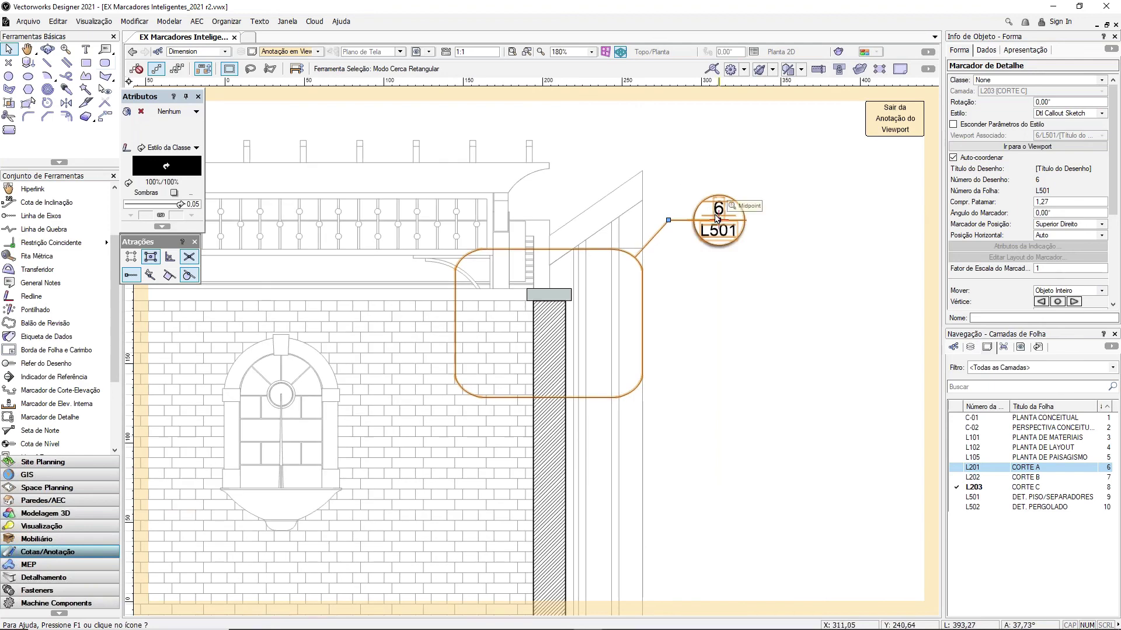